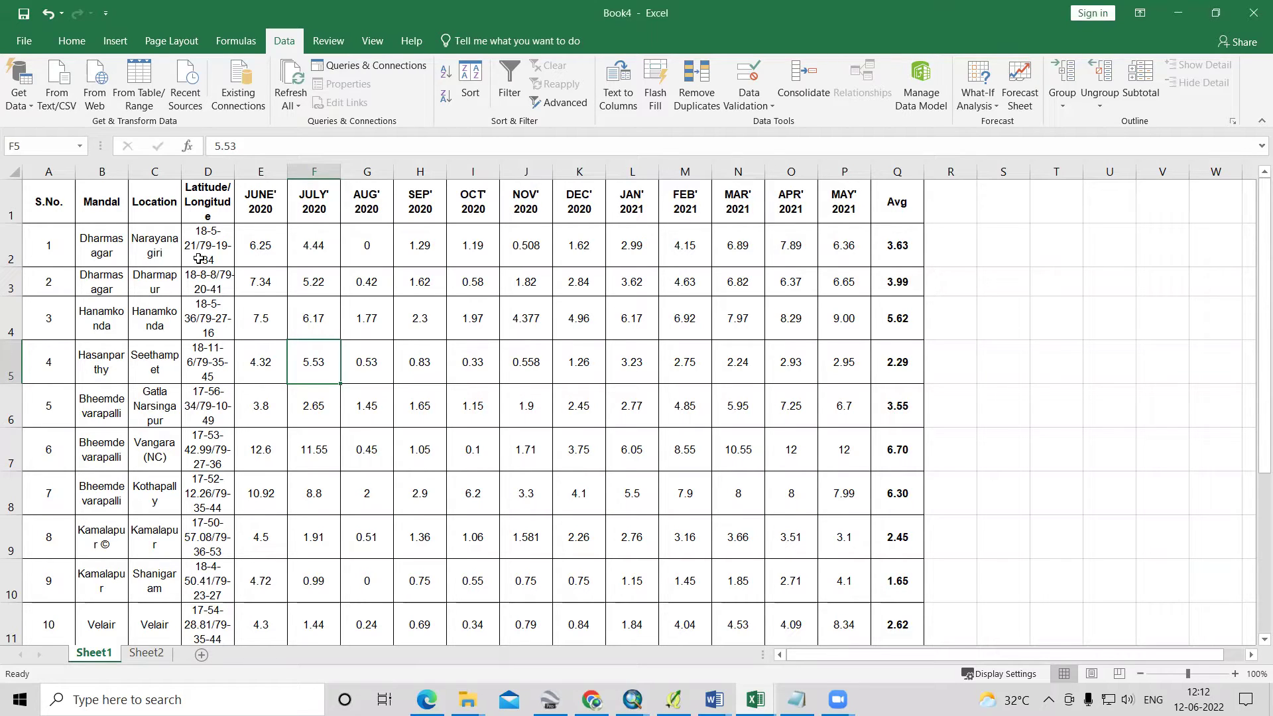
# Examine the Mandal, Location, Latitude/Longitude and monthly reading columns of the table on Sheet1.
pyautogui.moveTo(184, 238); pyautogui.dragTo(531, 342)
pyautogui.click(506, 410)
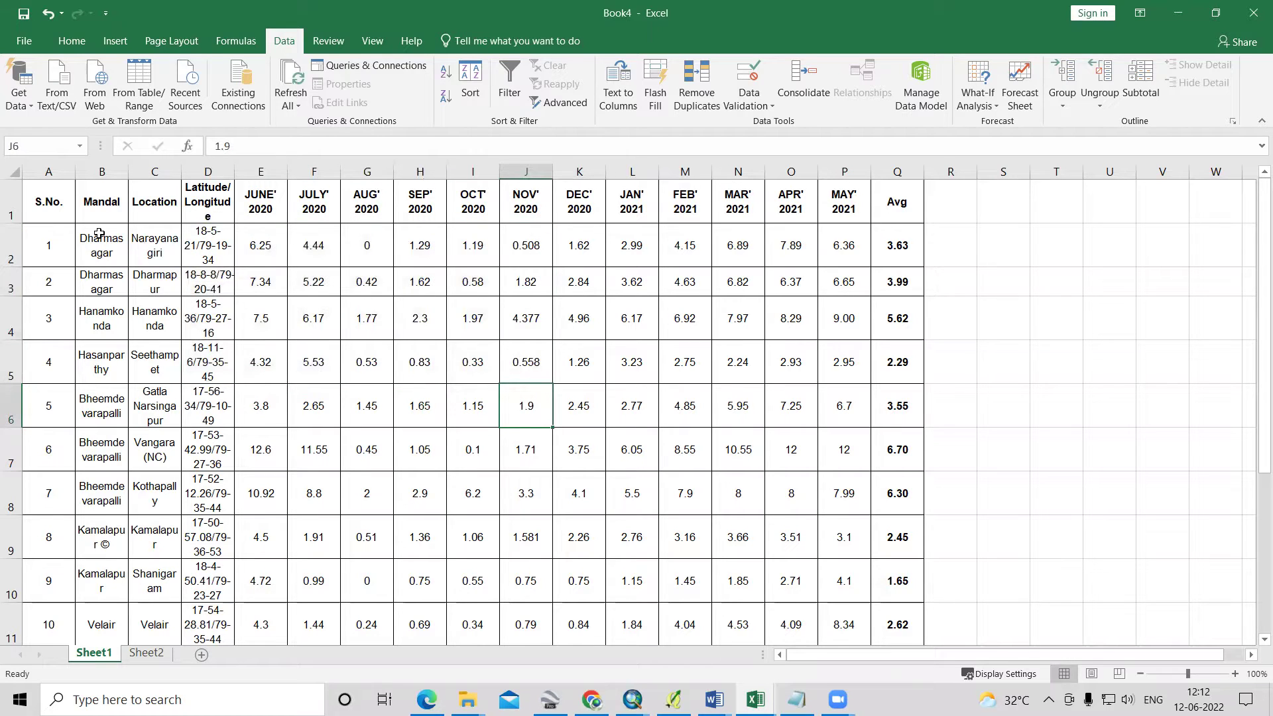
pyautogui.click(146, 214)
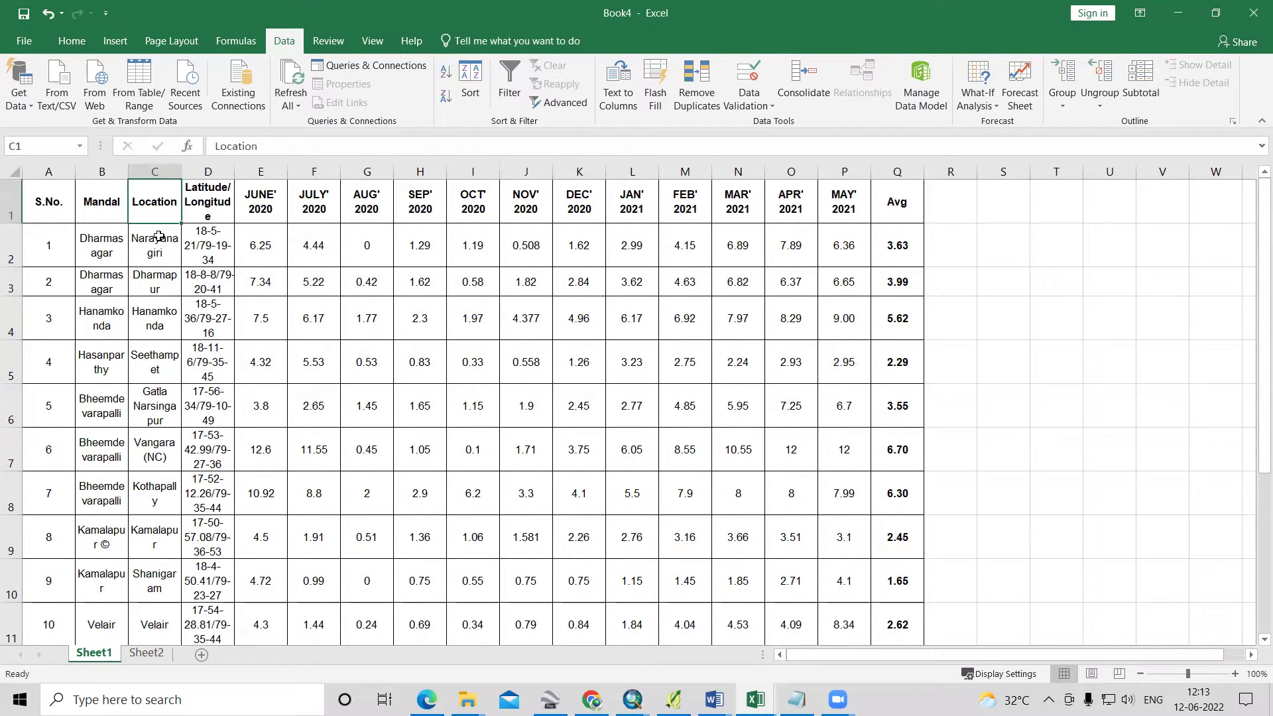
pyautogui.click(222, 211)
pyautogui.moveTo(254, 217); pyautogui.dragTo(429, 258)
pyautogui.moveTo(281, 240); pyautogui.dragTo(586, 457)
pyautogui.click(591, 483)
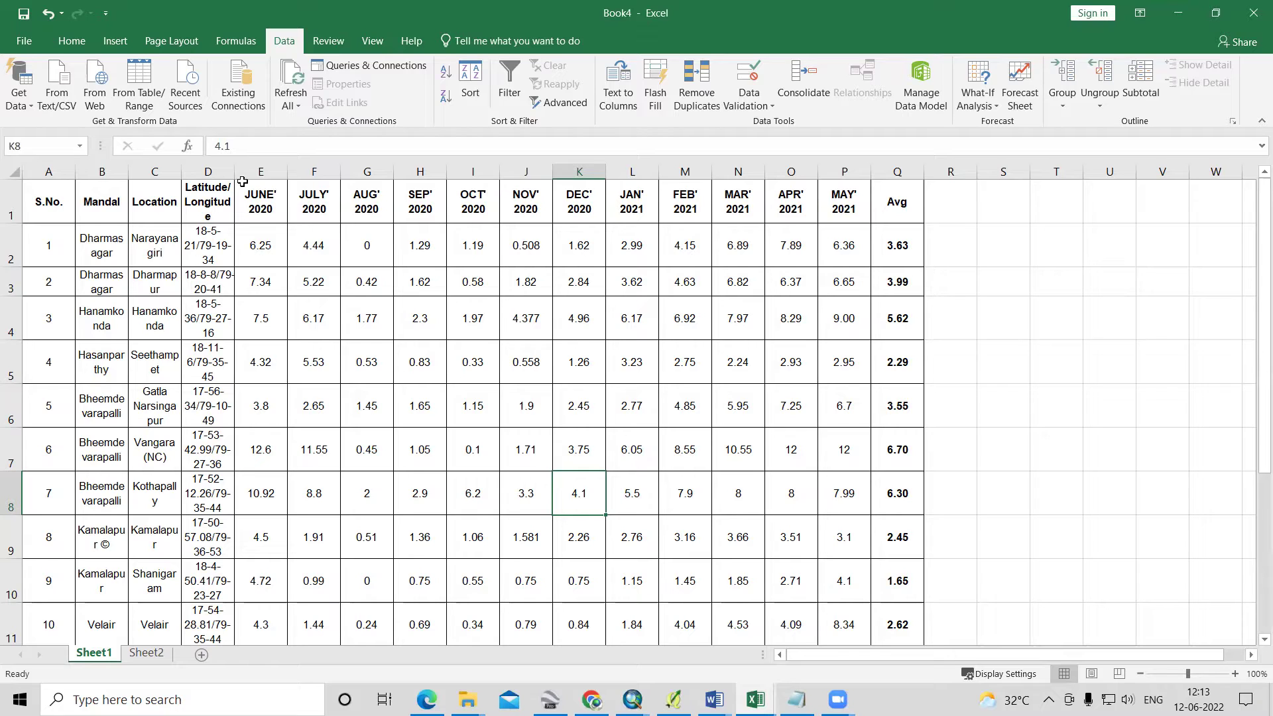
# Widen the Latitude/Longitude column on Sheet1 so that each coordinate pair fits on a single line.
pyautogui.moveTo(235, 173); pyautogui.dragTo(313, 179)
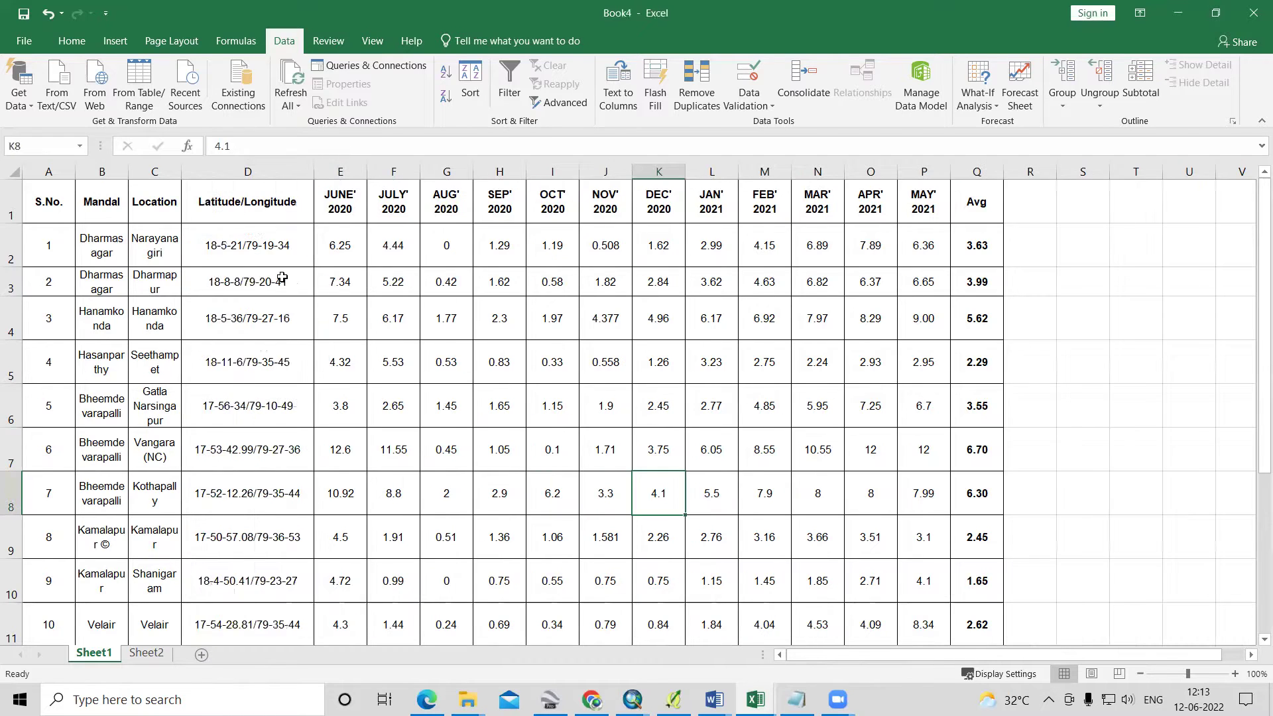
pyautogui.click(249, 256)
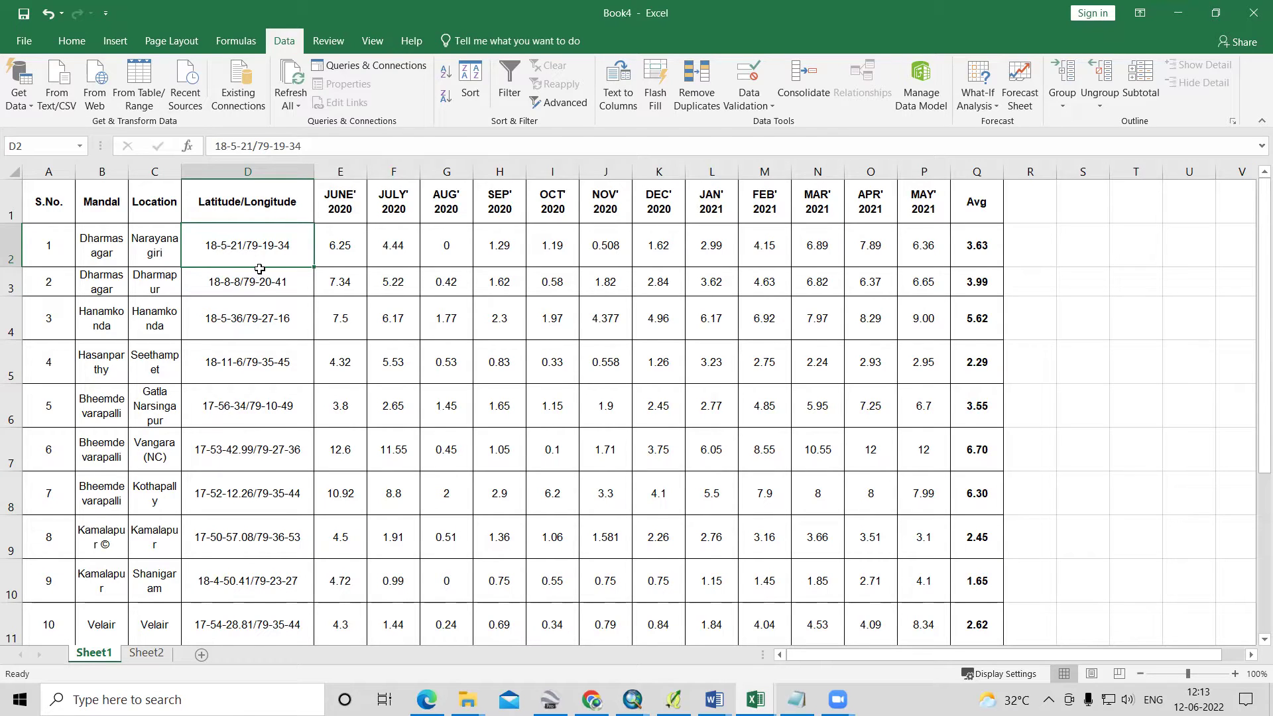
# Copy the Latitude/Longitude column into column A of a new sheet as values only and fit the column width to its contents.
pyautogui.click(237, 172)
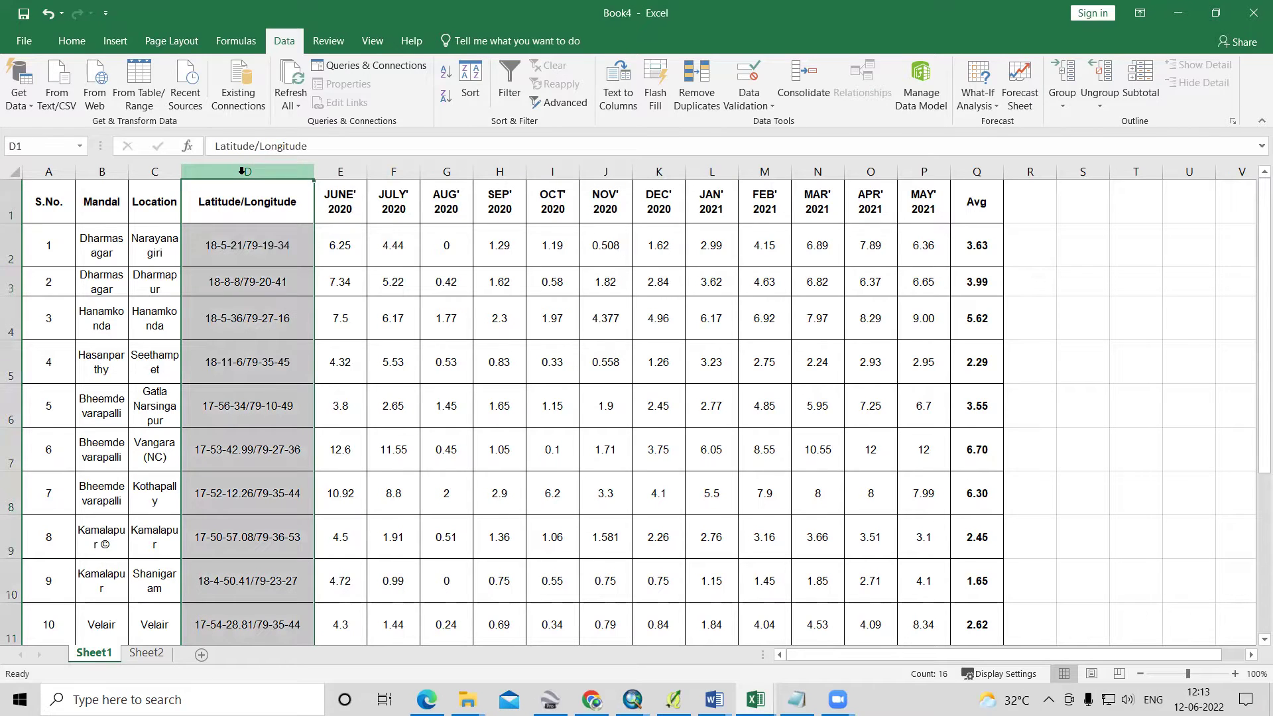
pyautogui.hotkey('ctrl', 'c')
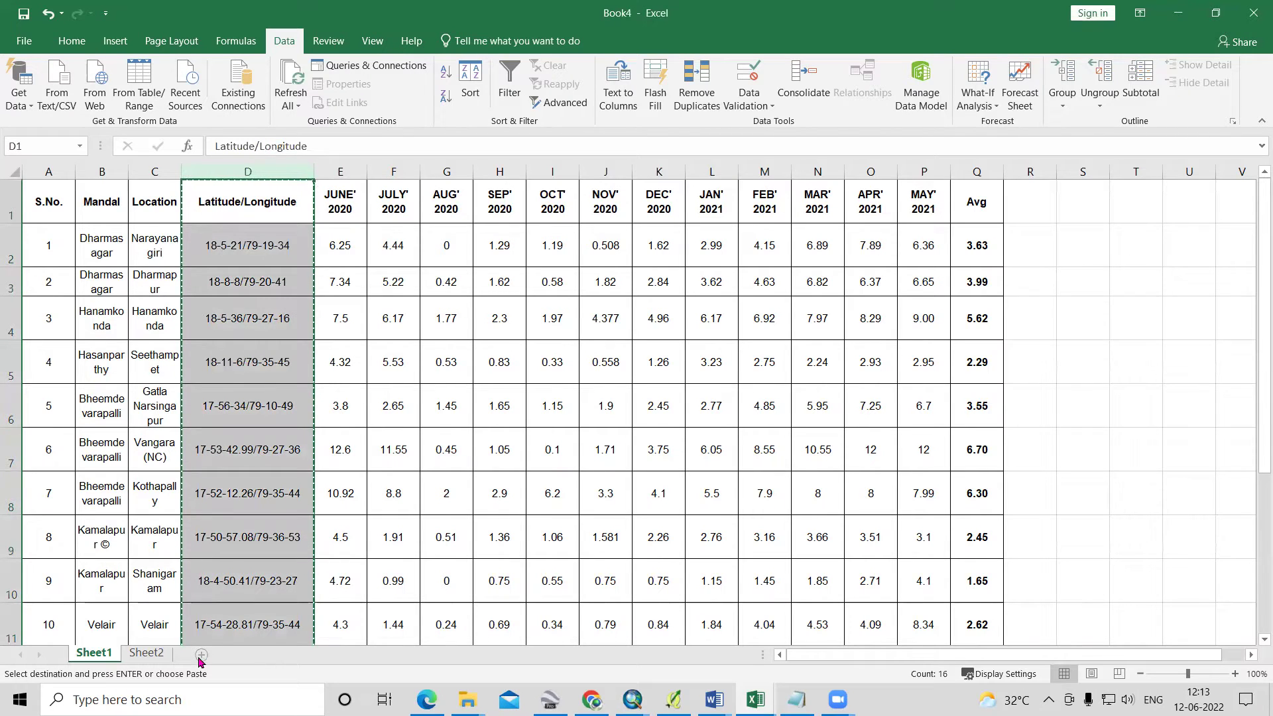
pyautogui.click(201, 655)
pyautogui.rightClick(54, 189)
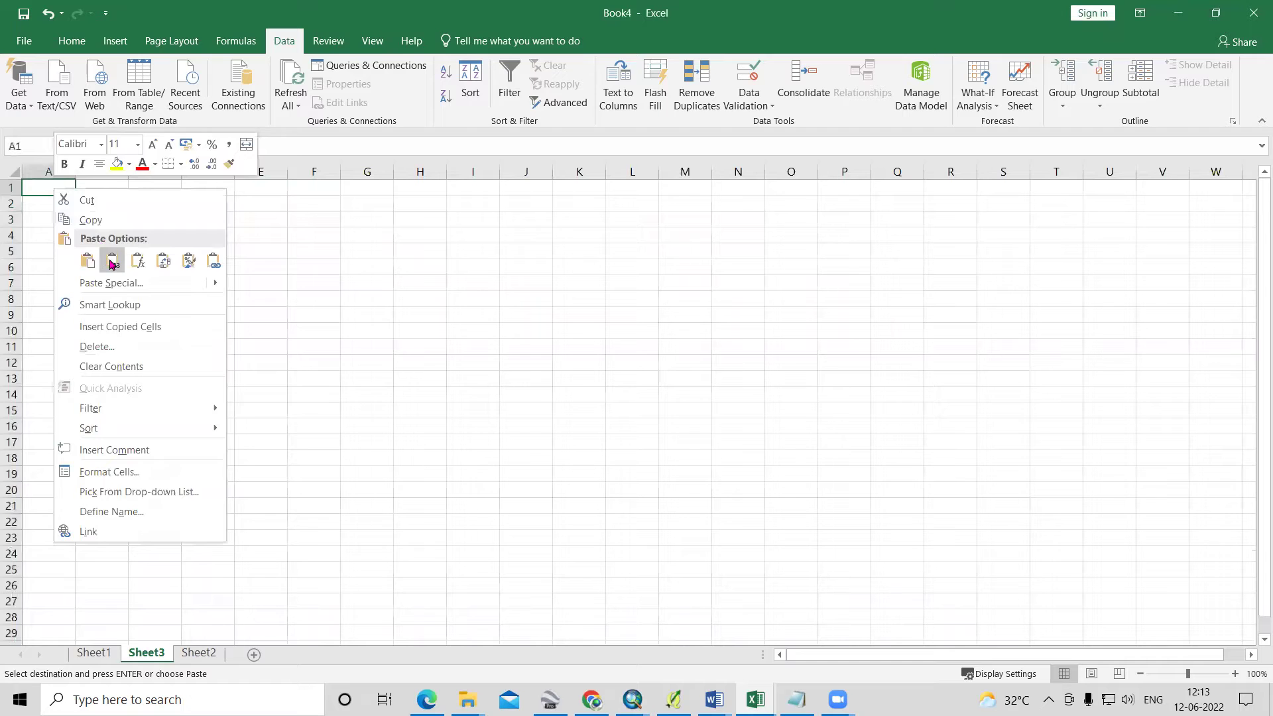
pyautogui.click(111, 262)
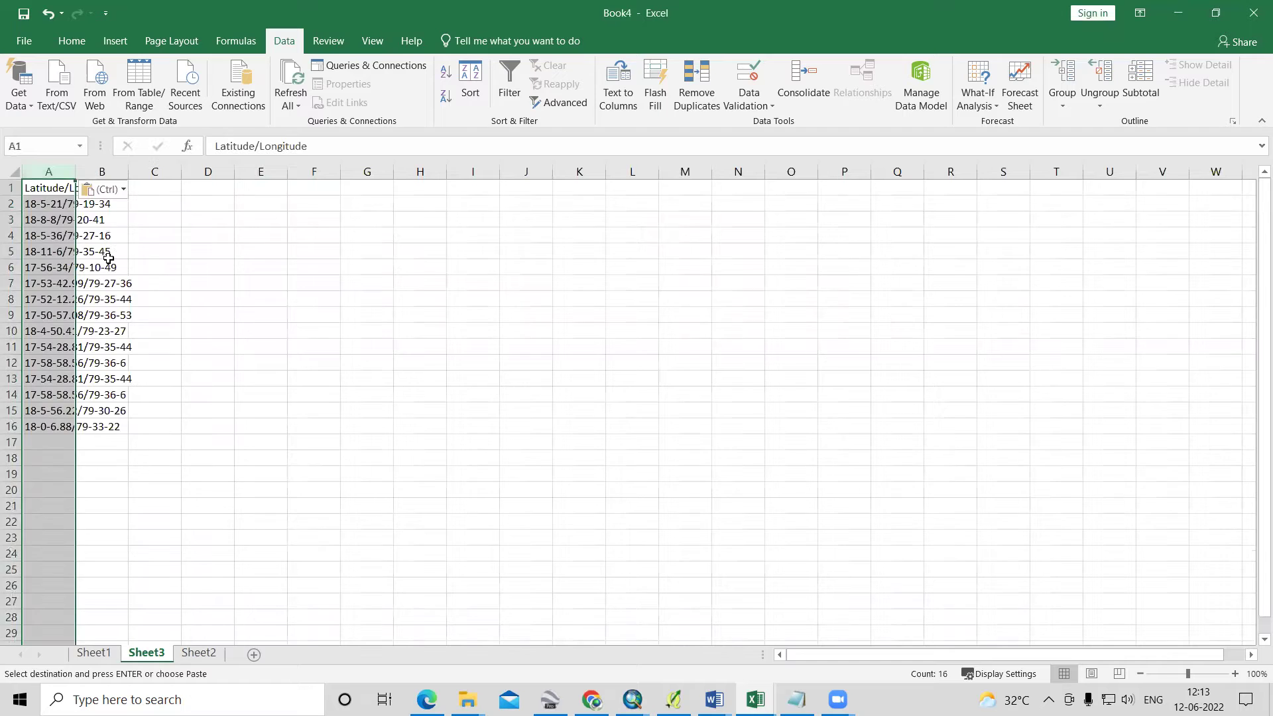
pyautogui.doubleClick(75, 171)
pyautogui.click(224, 264)
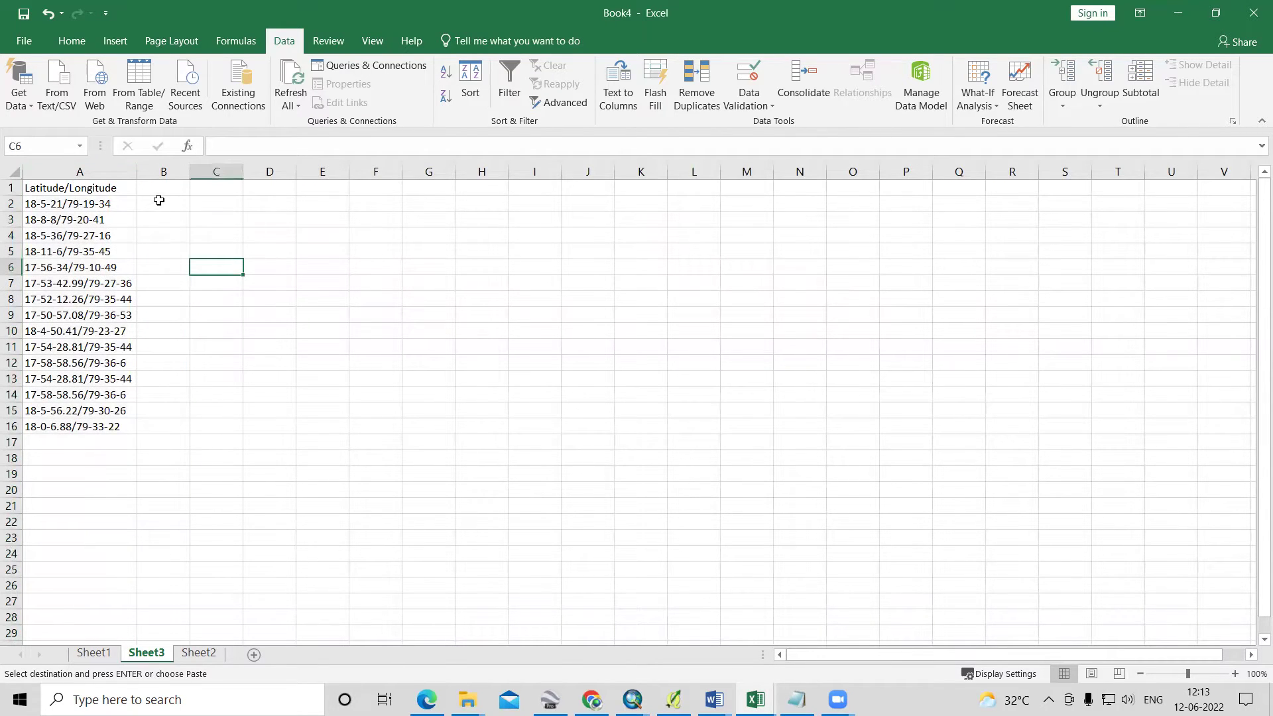
# Split the copied Latitude/Longitude column with Text to Columns, as delimited data with a hyphen as the other delimiter.
pyautogui.click(76, 172)
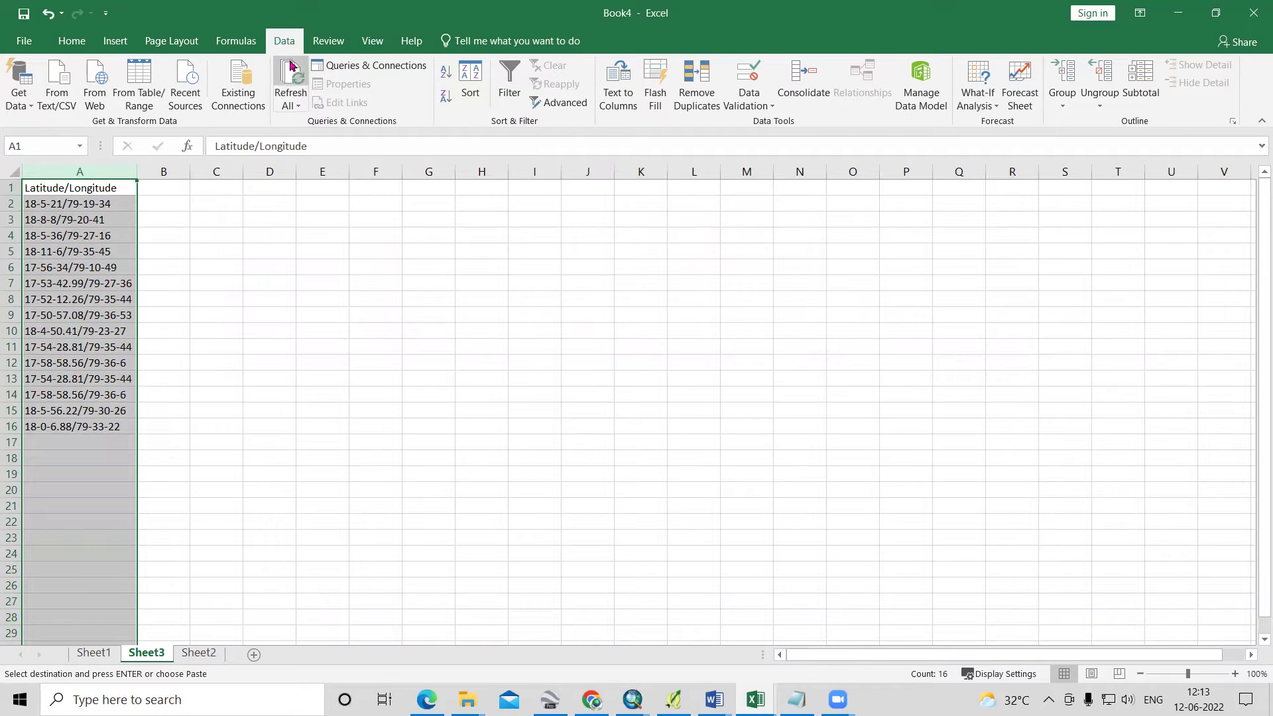
pyautogui.click(623, 104)
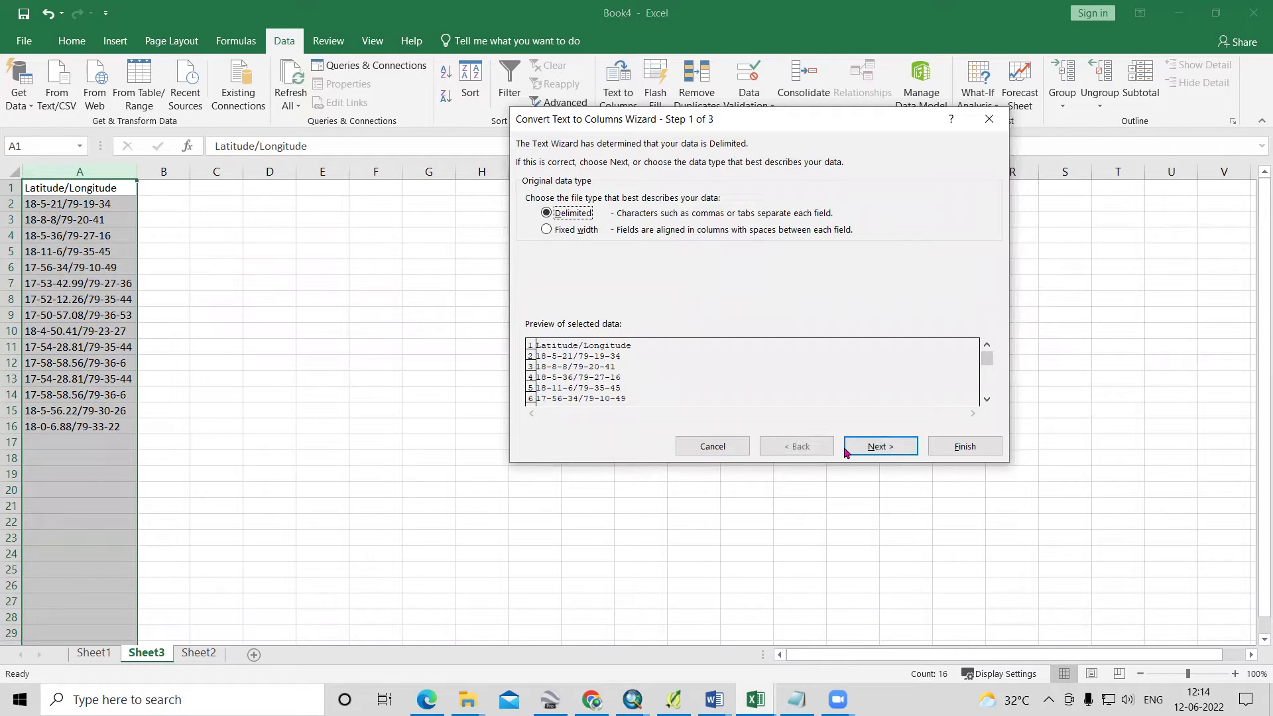
pyautogui.click(876, 446)
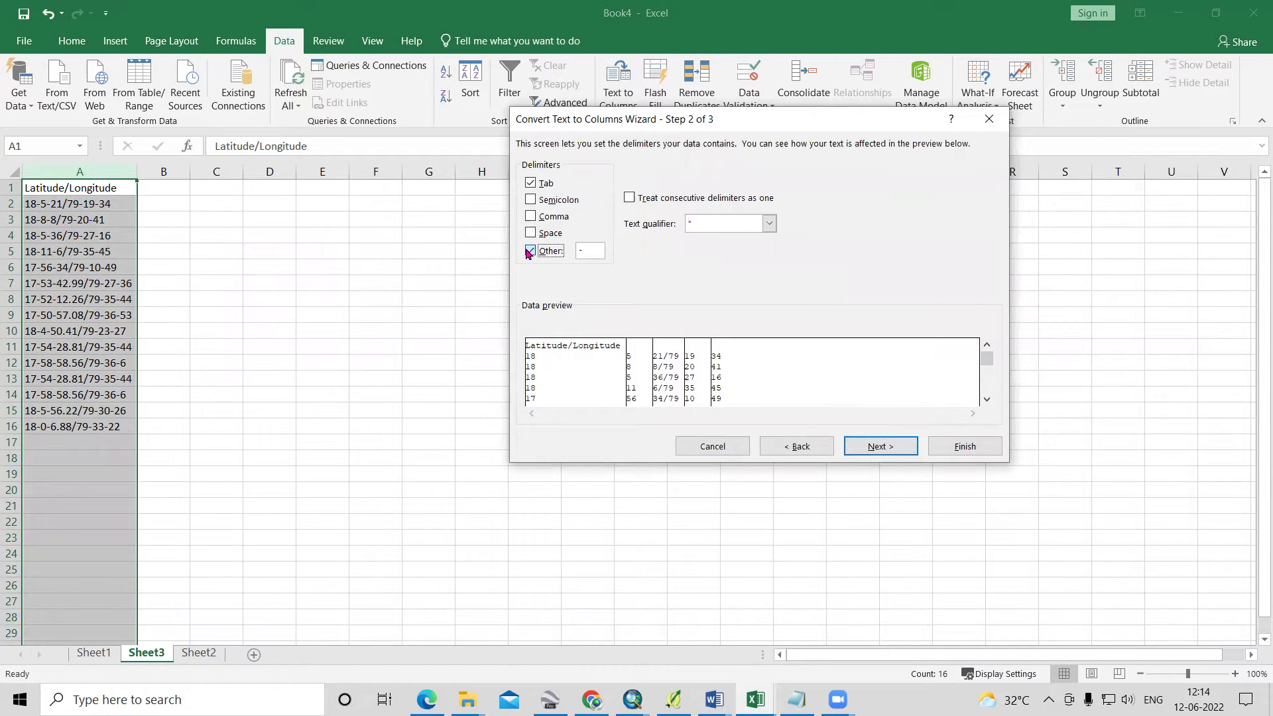
pyautogui.click(529, 252)
pyautogui.click(602, 256)
pyautogui.click(872, 446)
pyautogui.click(965, 446)
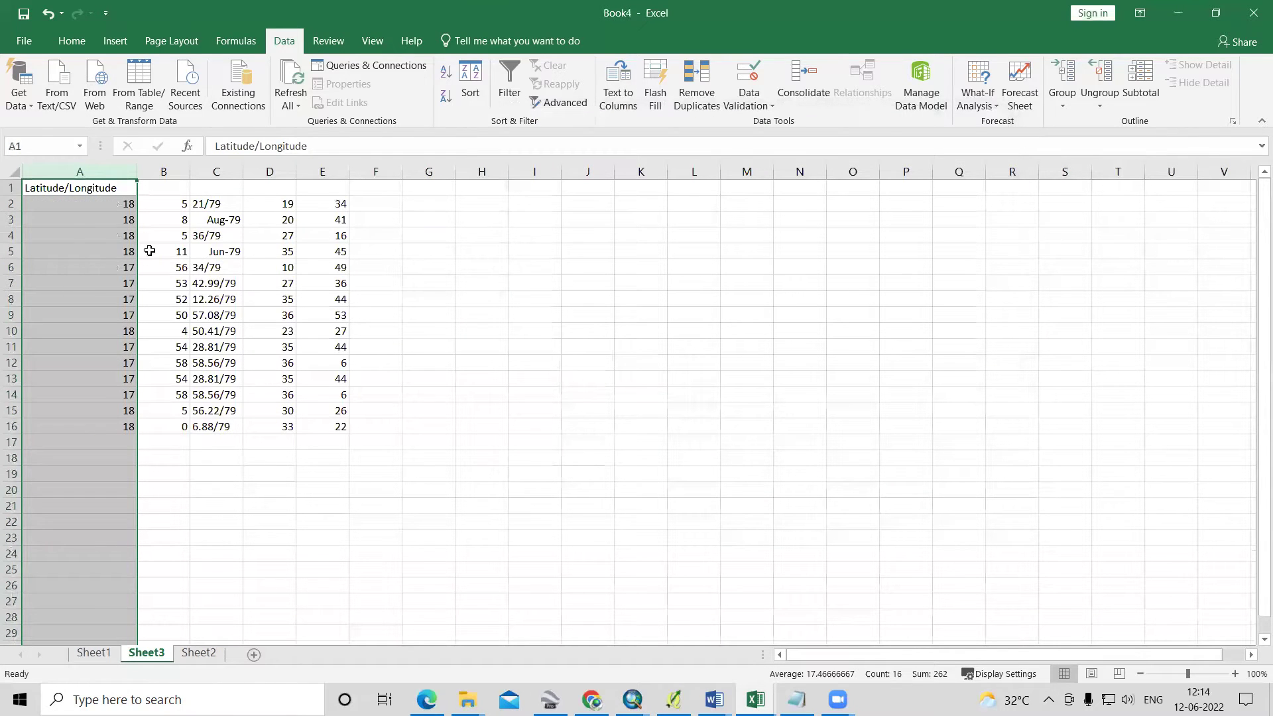
# Examine how the coordinates were split across columns A to E, including the combined values in column C.
pyautogui.moveTo(88, 205); pyautogui.dragTo(126, 411)
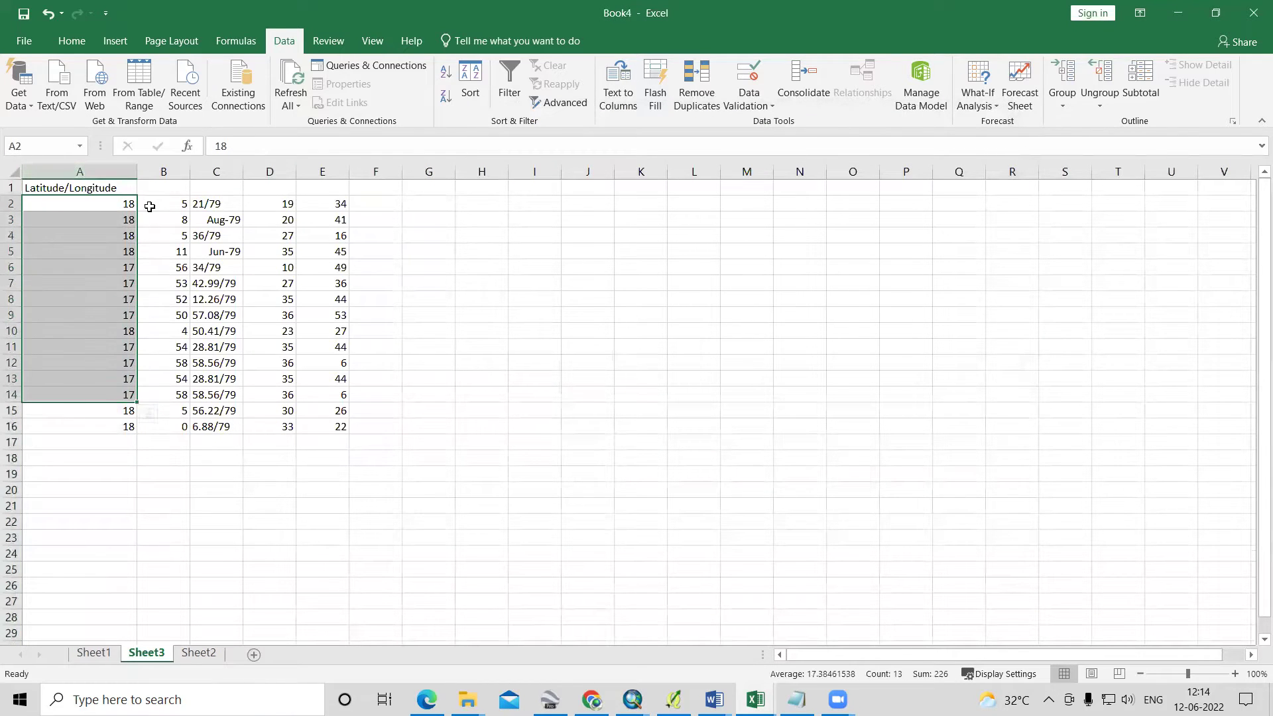
pyautogui.moveTo(164, 205); pyautogui.dragTo(162, 415)
pyautogui.moveTo(227, 206)
pyautogui.mouseDown()
pyautogui.moveTo(214, 235)
pyautogui.moveTo(218, 220)
pyautogui.mouseUp()
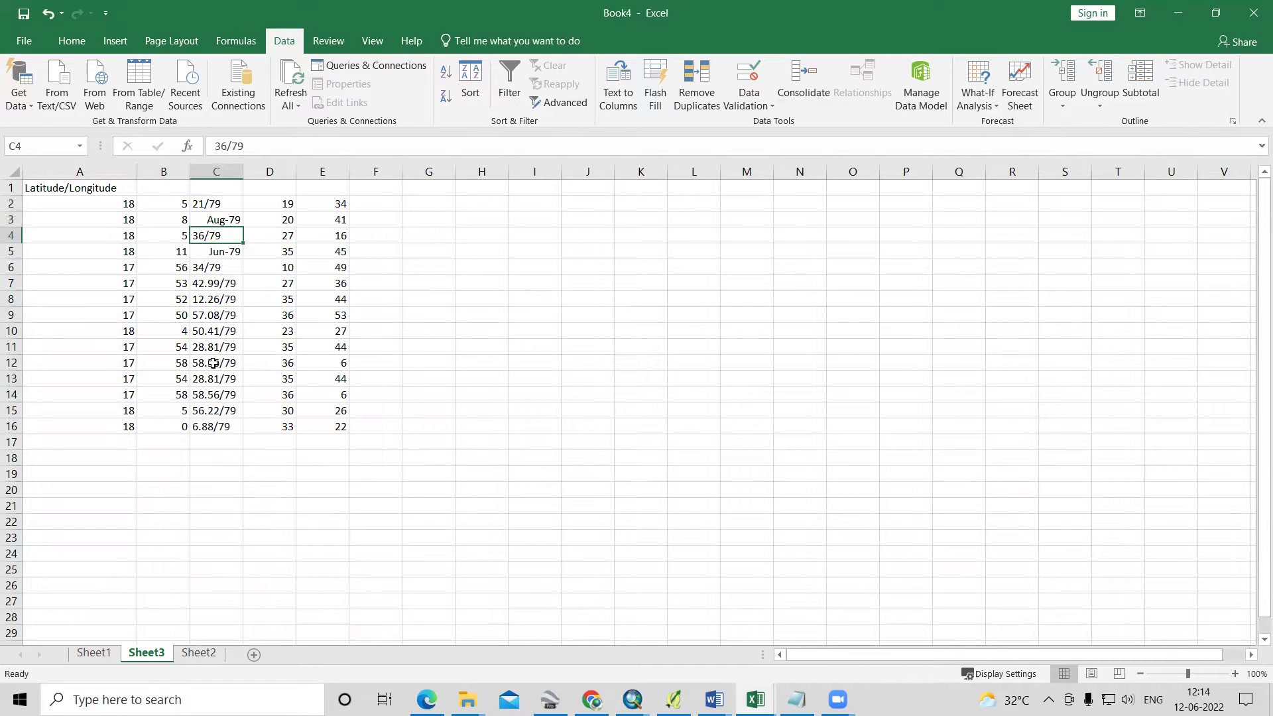
pyautogui.moveTo(272, 199); pyautogui.dragTo(335, 363)
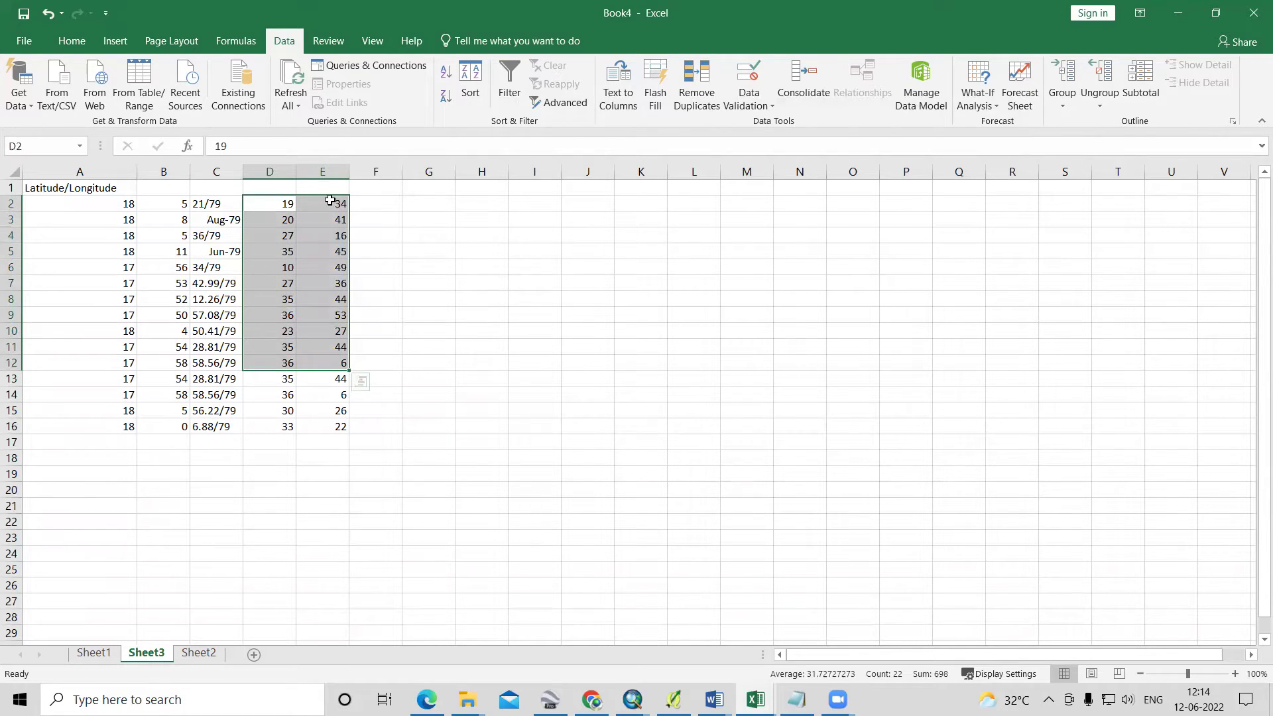
pyautogui.click(267, 205)
pyautogui.moveTo(267, 204); pyautogui.dragTo(277, 378)
pyautogui.moveTo(323, 220); pyautogui.dragTo(335, 396)
# Add the header Latitude in cell D1 of Sheet2.
pyautogui.click(198, 653)
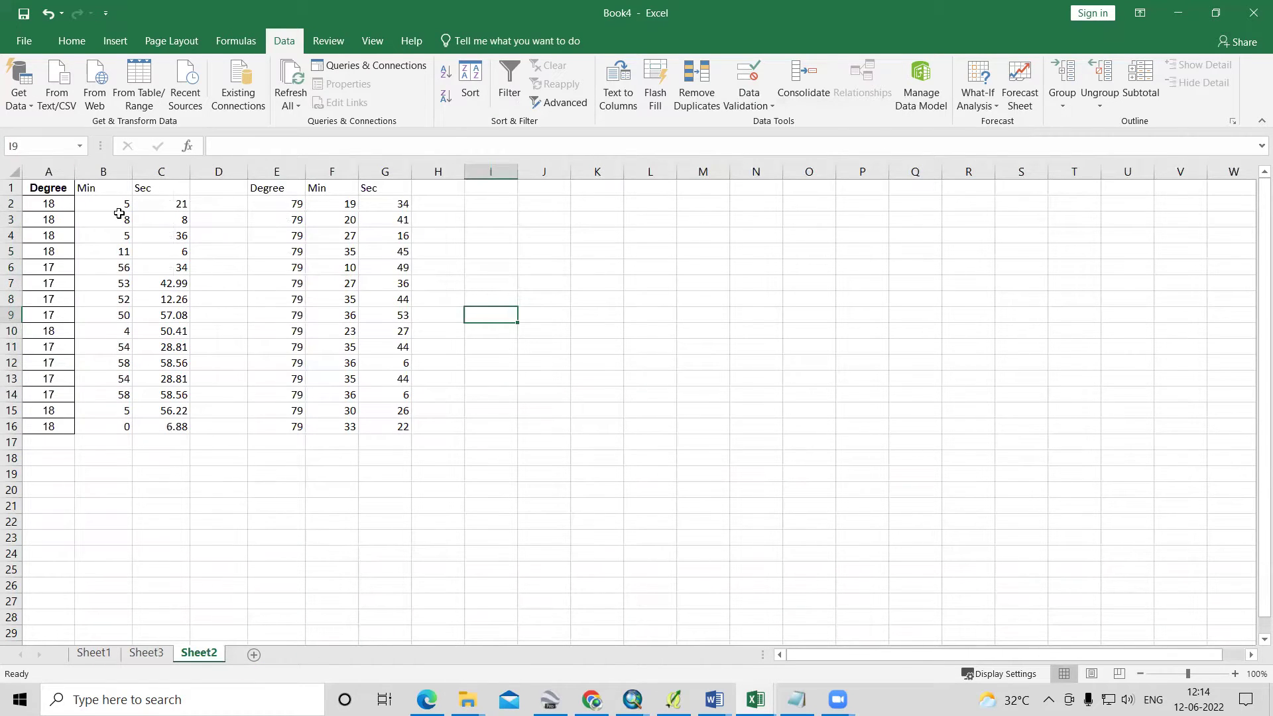
pyautogui.click(213, 191)
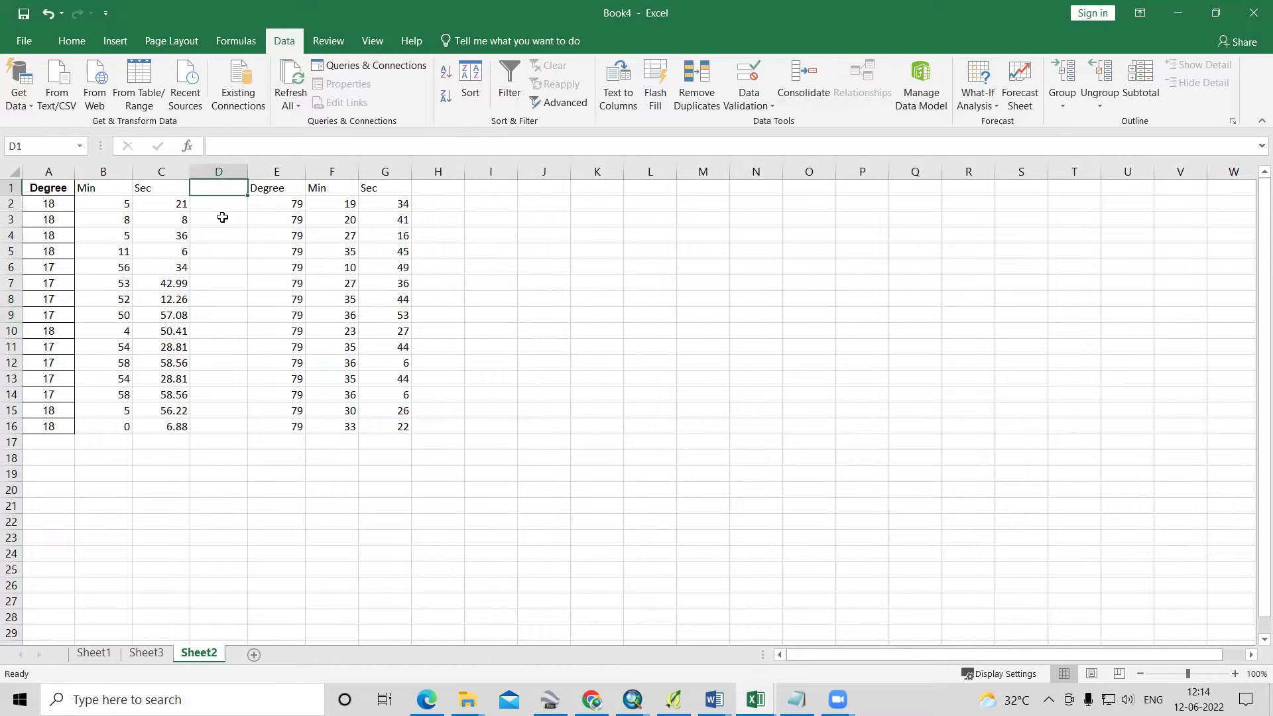
pyautogui.write('Latitude')
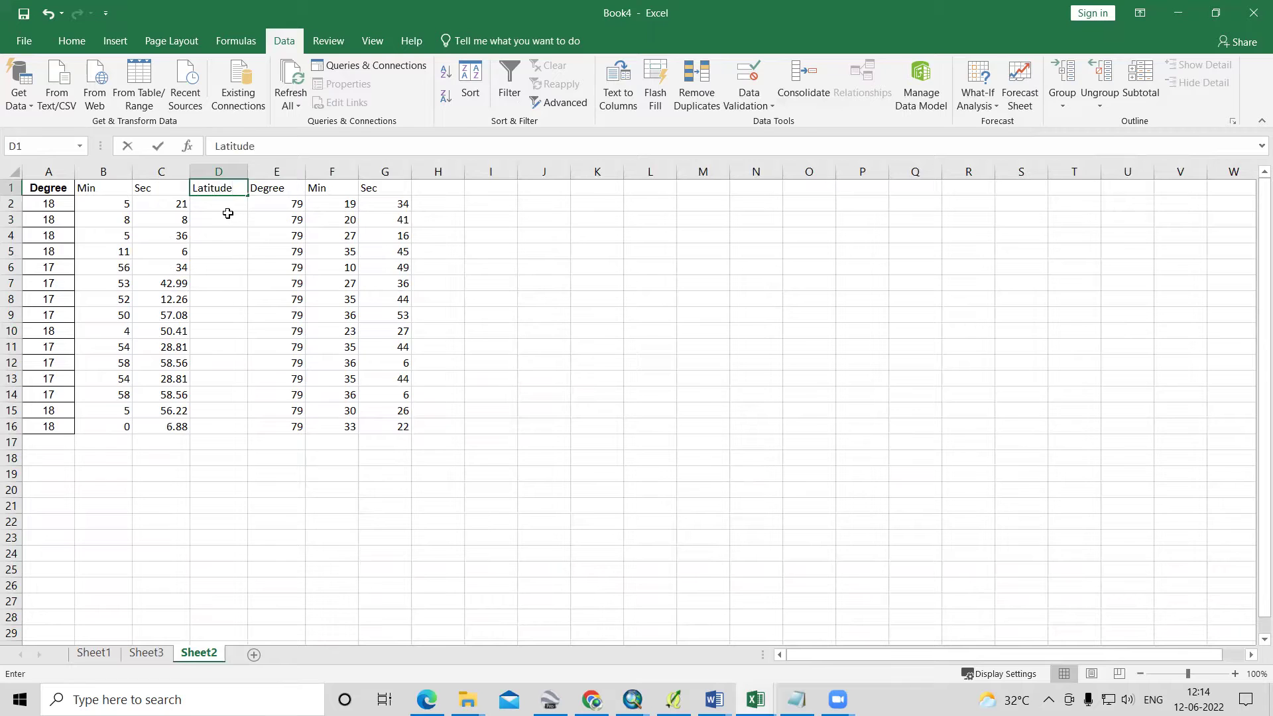
pyautogui.press('Return')
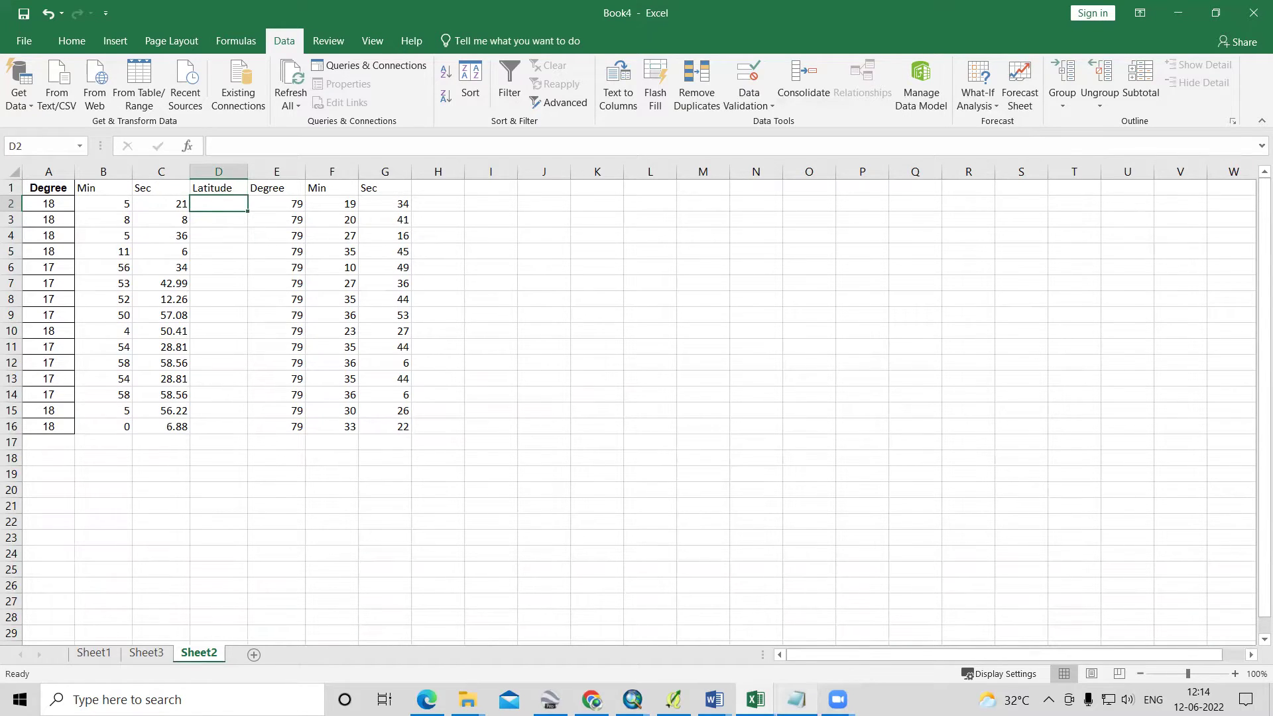
# Review the degree-minute-second to decimal degree formula in the Notepad note and compare it with the Sheet2 columns.
pyautogui.moveTo(796, 699)
pyautogui.click(816, 645)
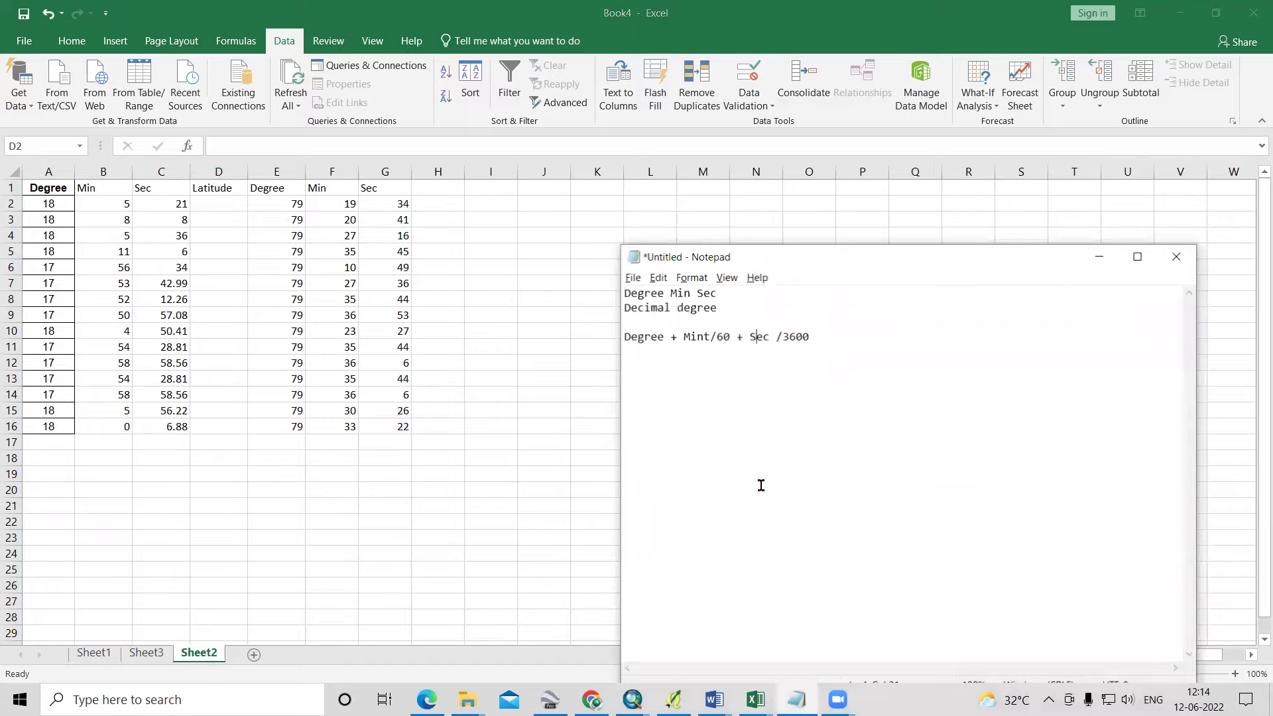
pyautogui.doubleClick(646, 334)
pyautogui.click(663, 334)
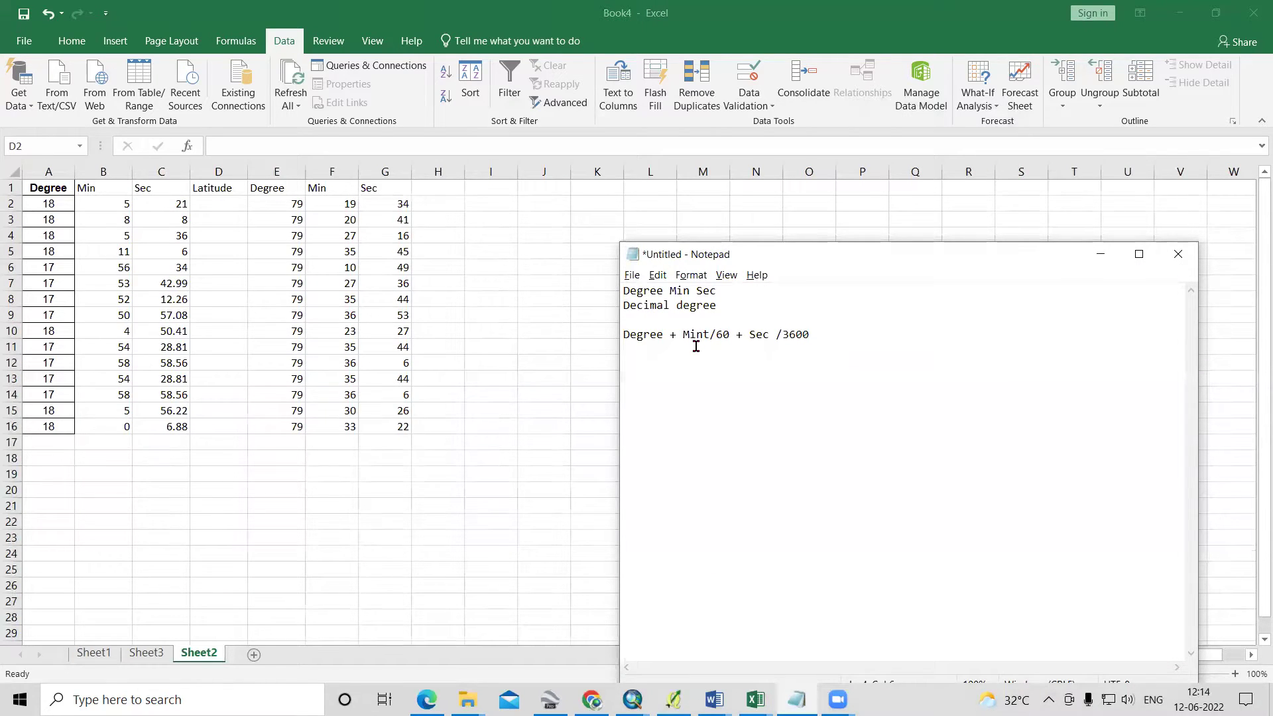
pyautogui.hotkey('alt', 'Tab')
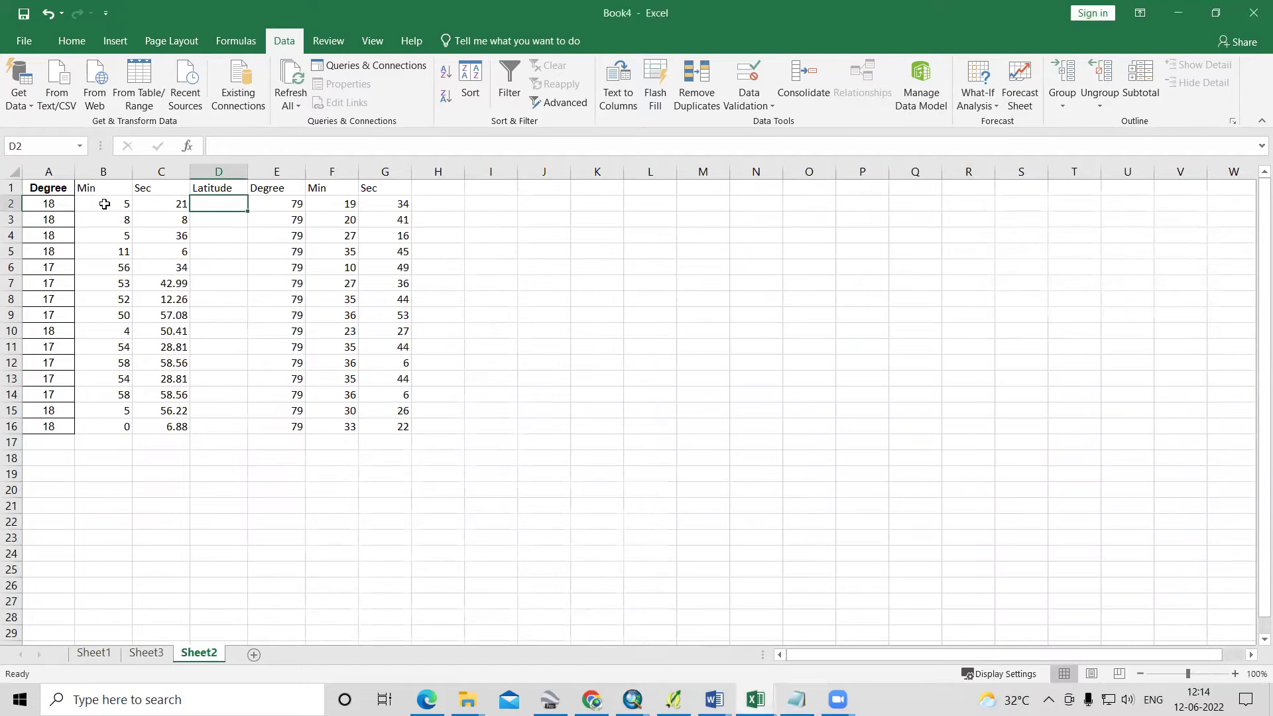
pyautogui.click(172, 204)
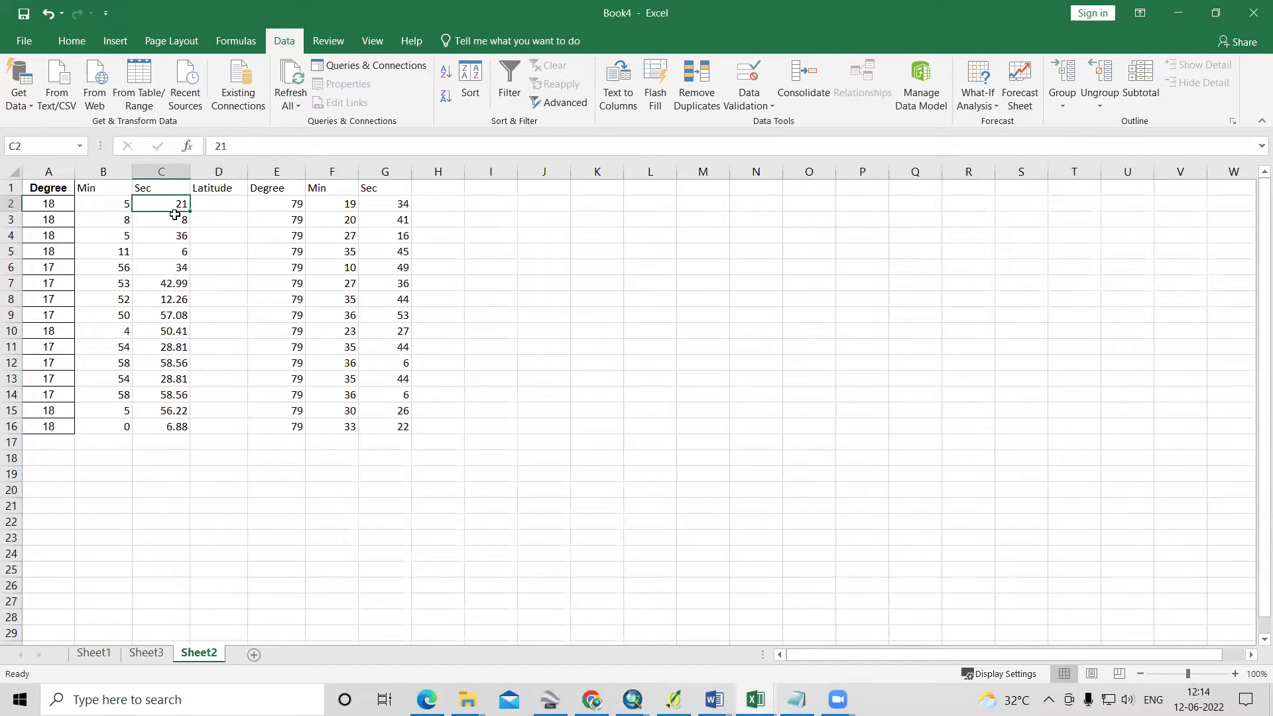
pyautogui.hotkey('alt', 'Tab')
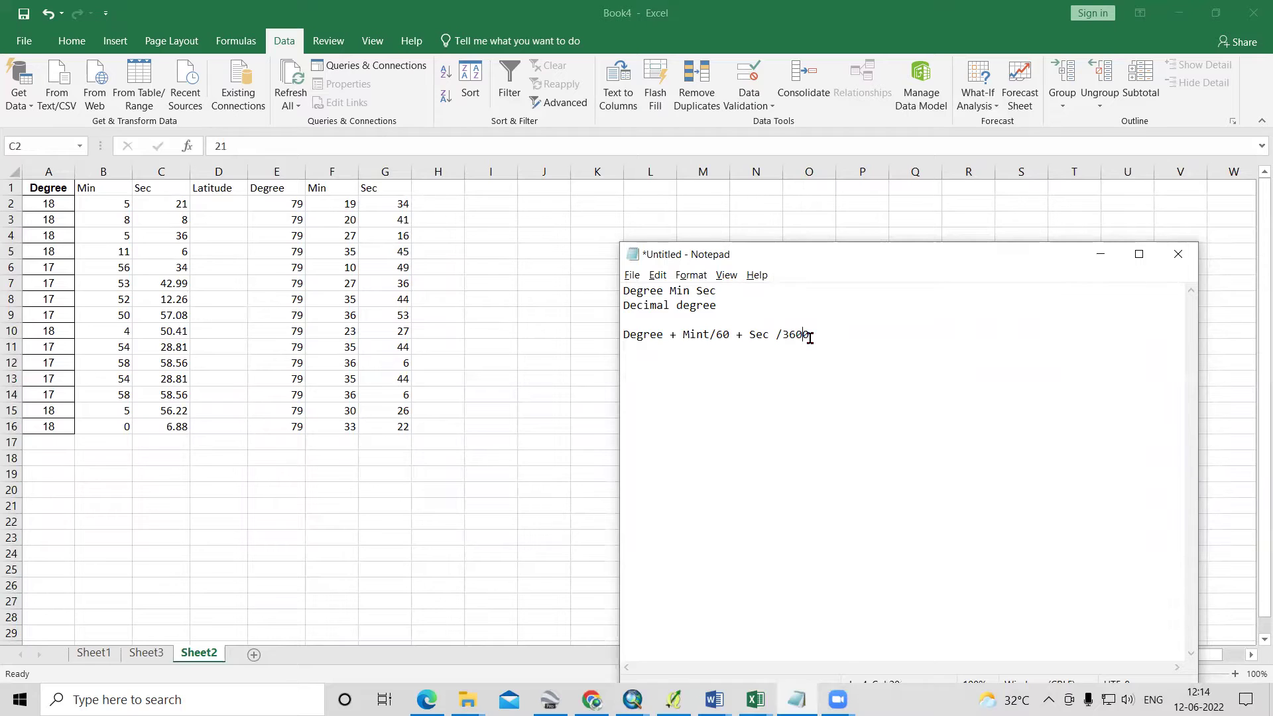
pyautogui.click(1100, 255)
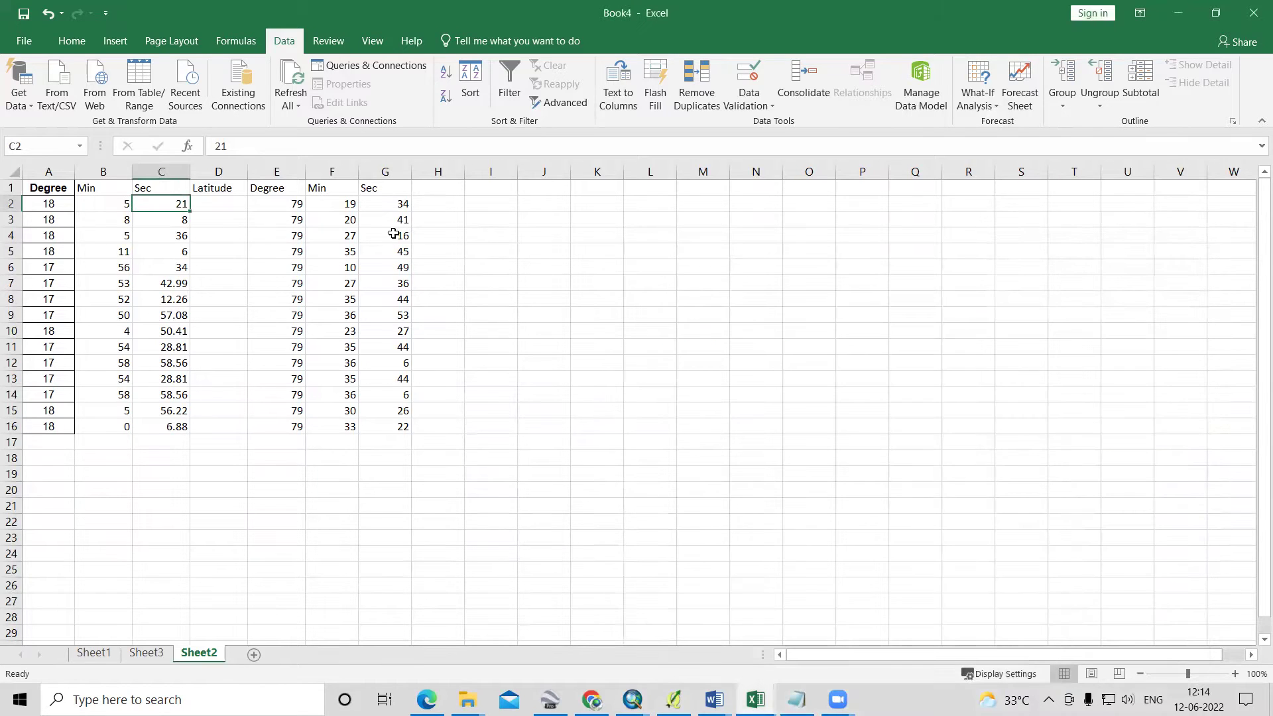
# Calculate the decimal latitude in D2 with =A2+B2/60+C2/3600 and fill the formula down to row 16.
pyautogui.click(230, 208)
pyautogui.write('=')
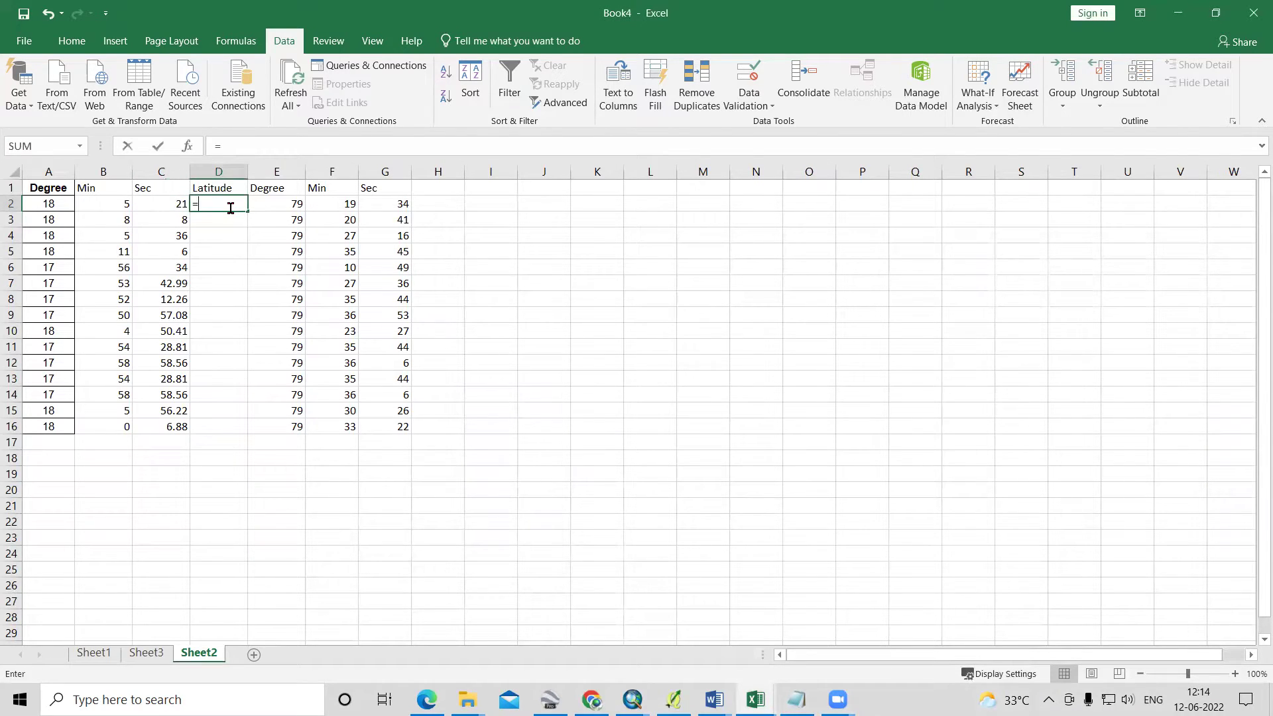
pyautogui.click(43, 207)
pyautogui.write('+')
pyautogui.click(97, 207)
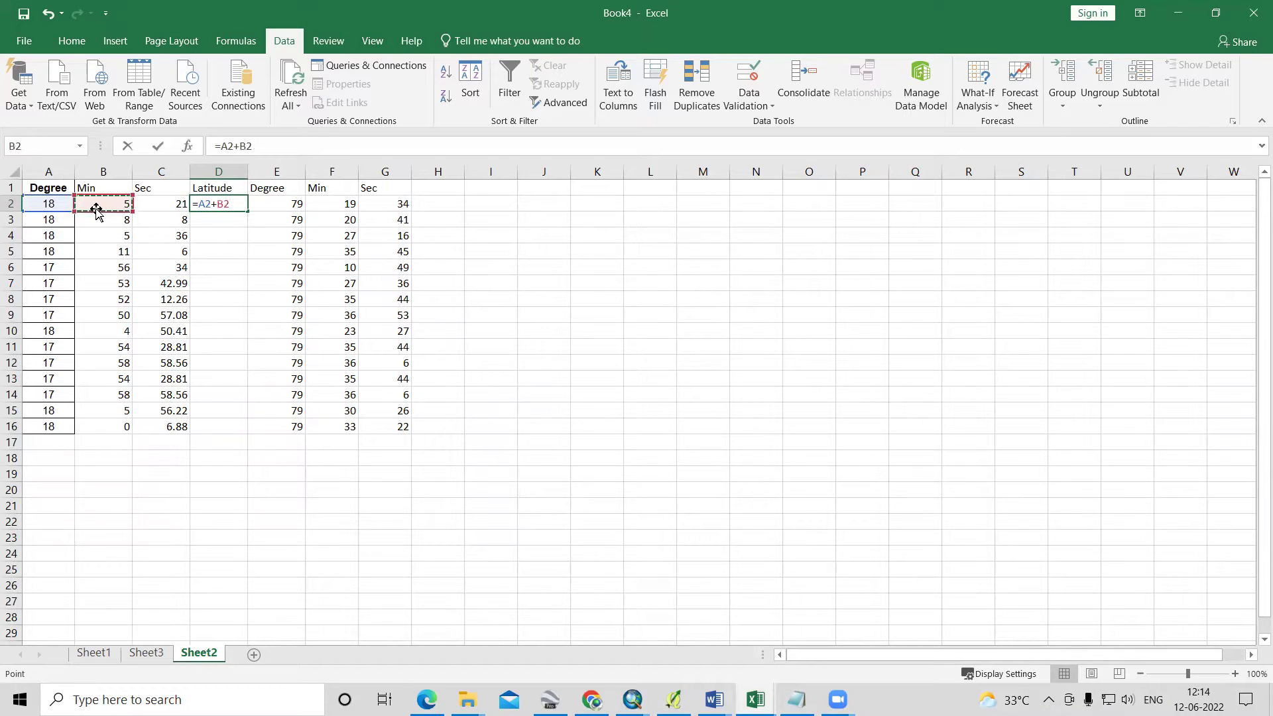
pyautogui.write('/60+')
pyautogui.click(154, 207)
pyautogui.write('/3600')
pyautogui.press('Return')
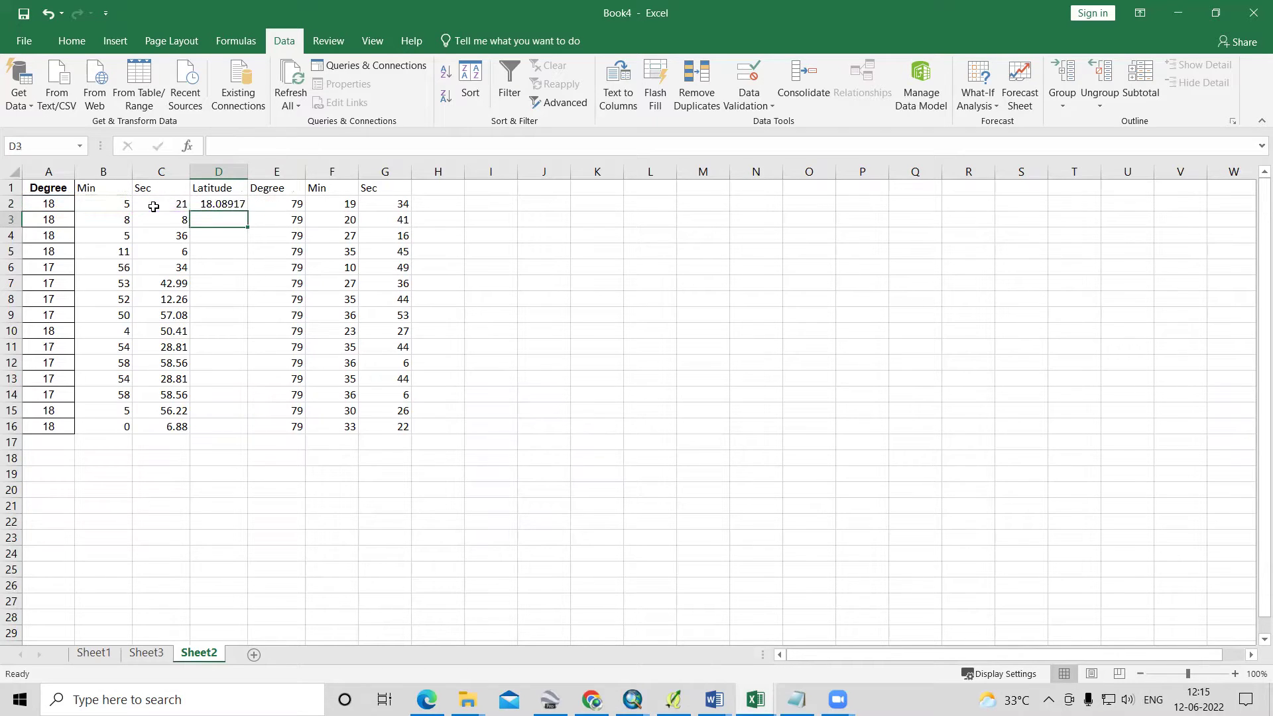
pyautogui.click(217, 206)
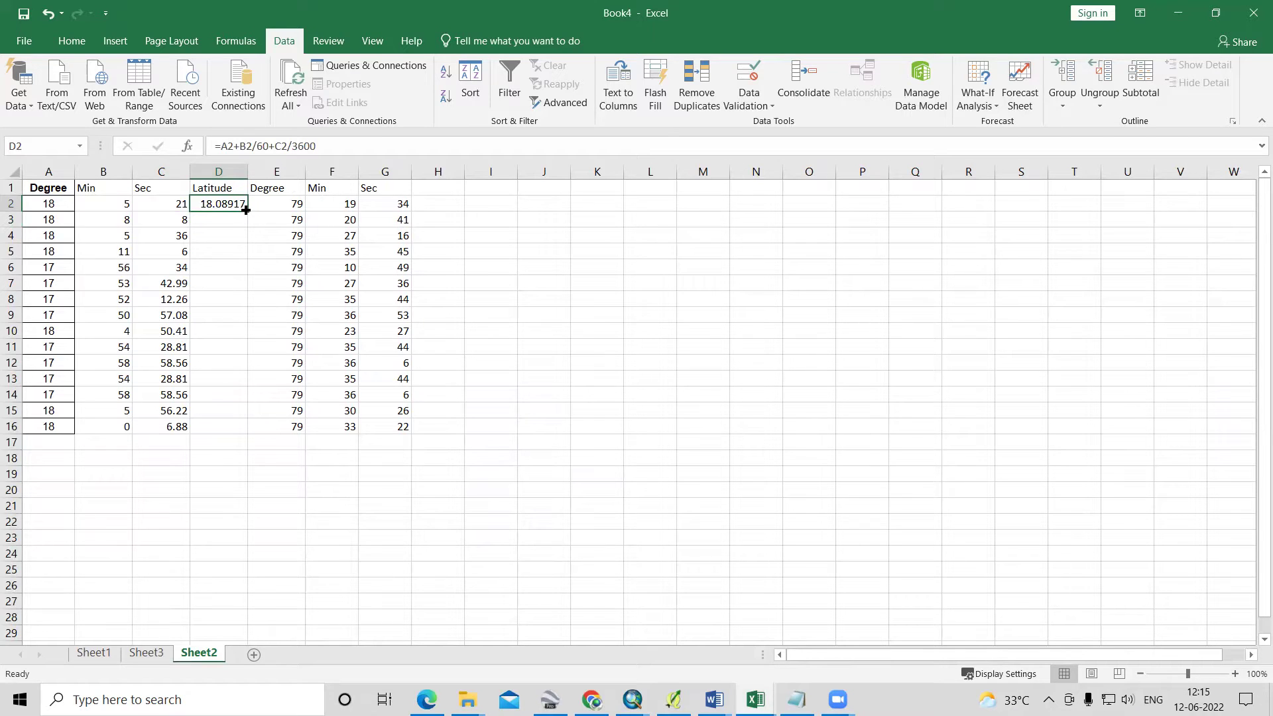
pyautogui.doubleClick(246, 210)
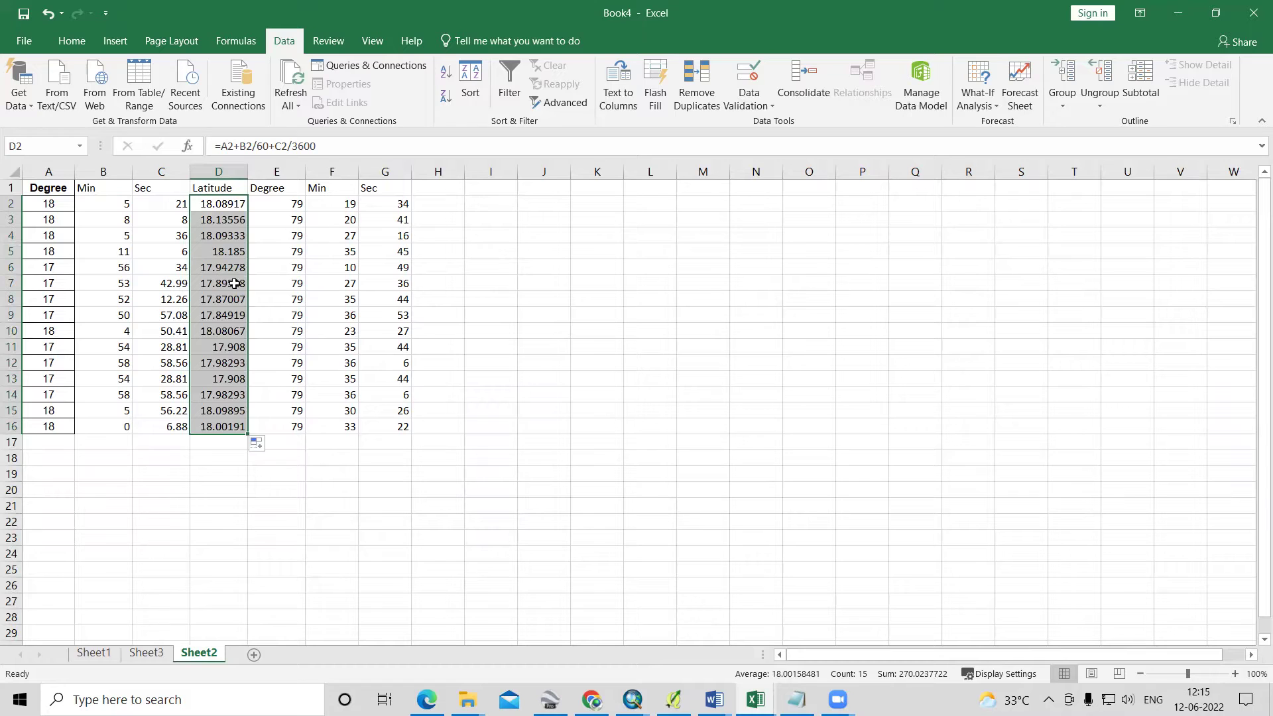
# Add the header Longitude in H1 and calculate the decimal longitude in H2 with =E2+F2/60+G2/3600.
pyautogui.click(435, 189)
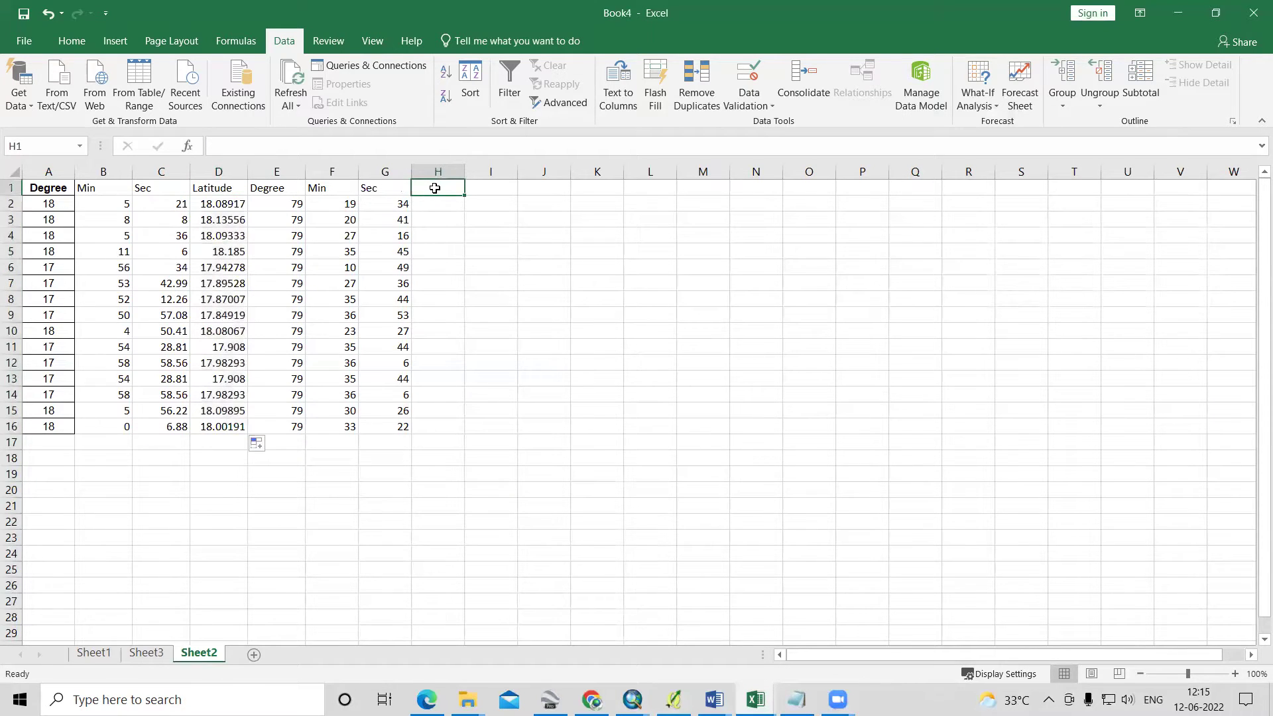
pyautogui.write('Longitude')
pyautogui.click(449, 207)
pyautogui.write('=')
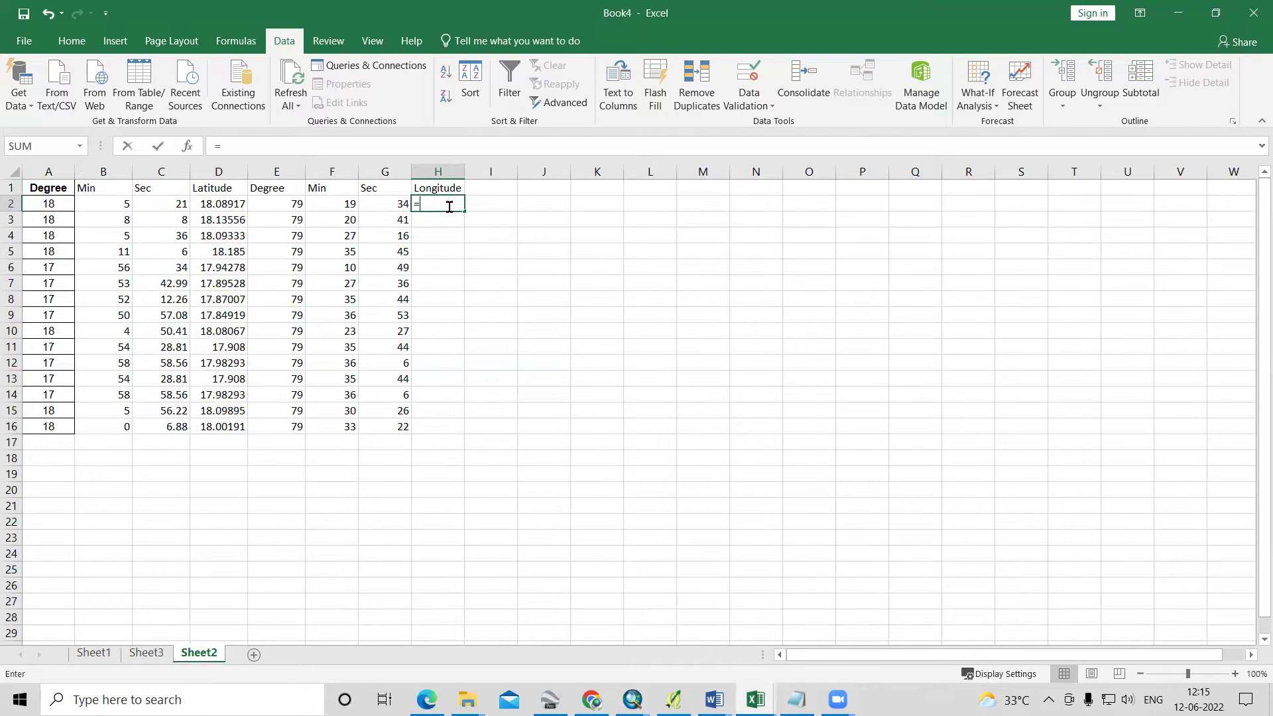
pyautogui.click(302, 206)
pyautogui.write('+')
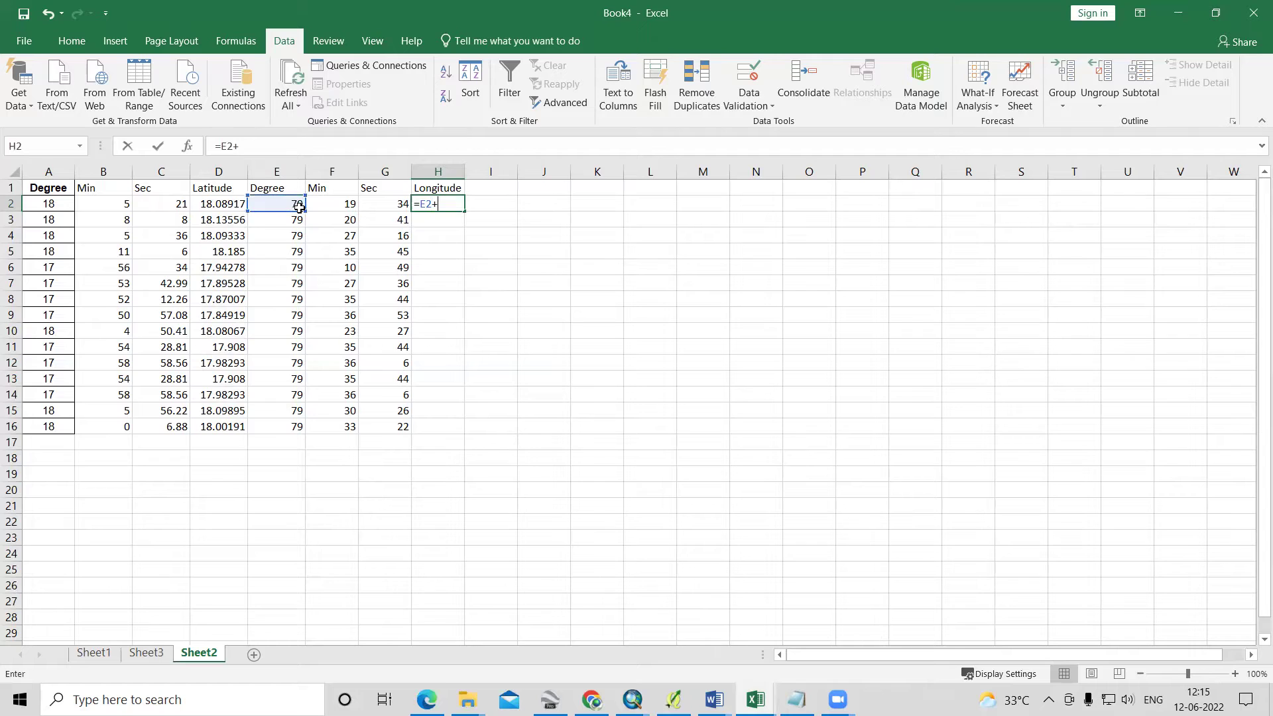
pyautogui.click(322, 207)
pyautogui.write('/')
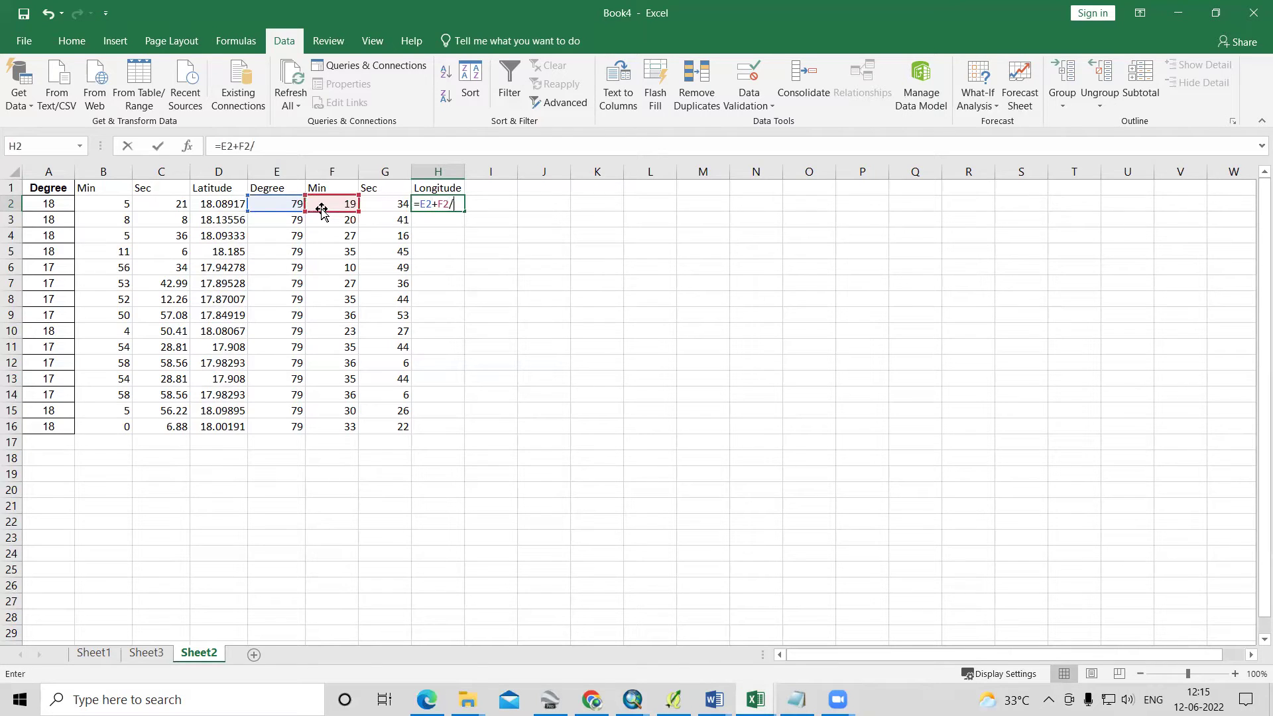
pyautogui.write('60+')
pyautogui.click(382, 206)
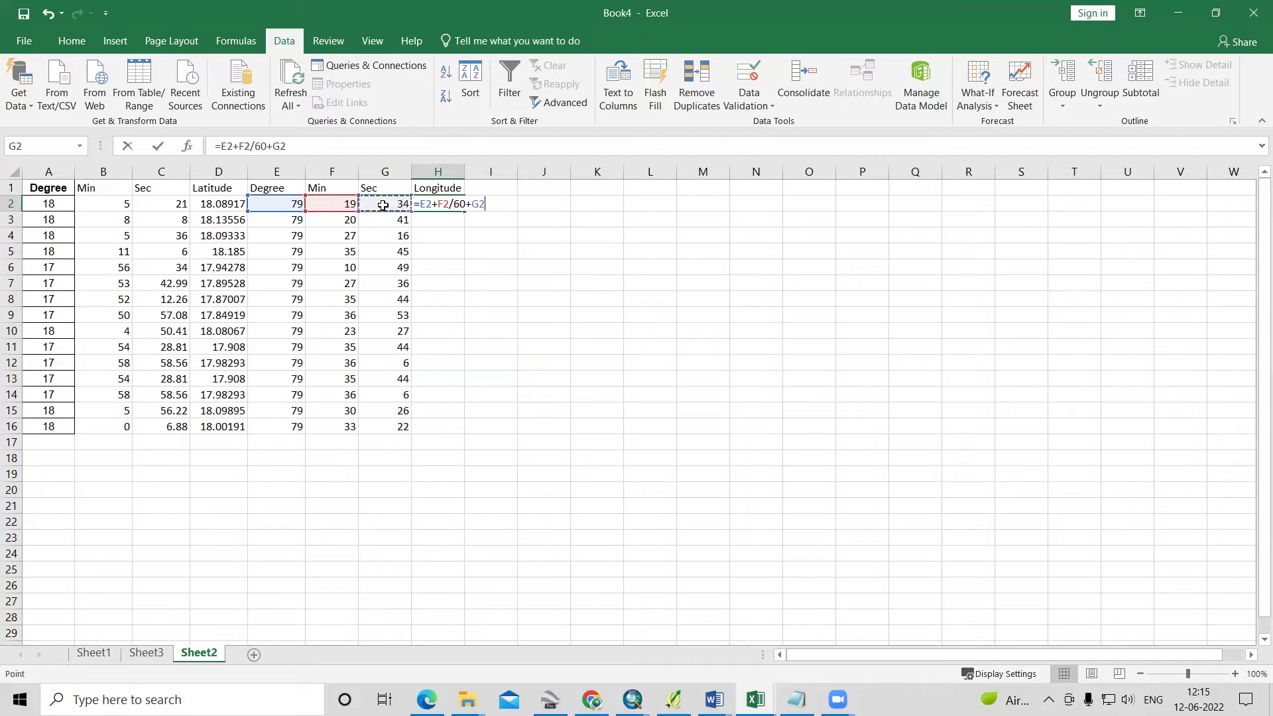
pyautogui.write('/3600')
pyautogui.press('Return')
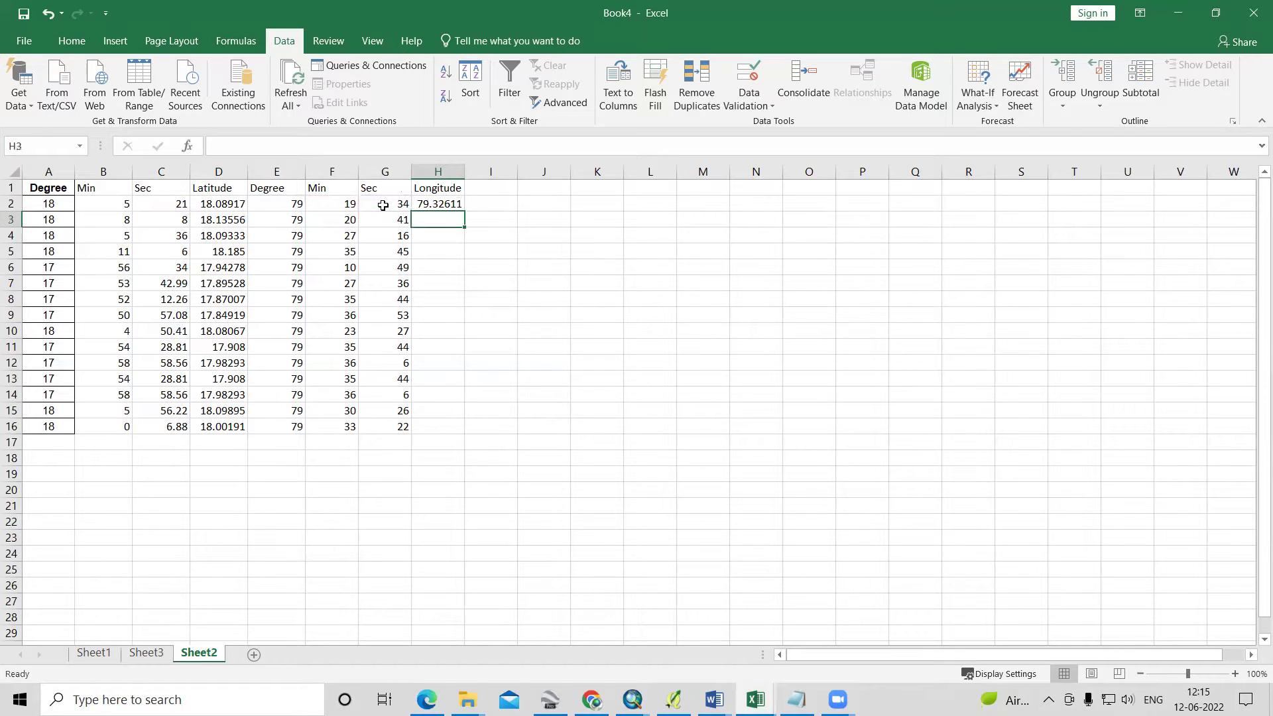
# Fill the longitude formula from H2 down to row 16.
pyautogui.click(432, 205)
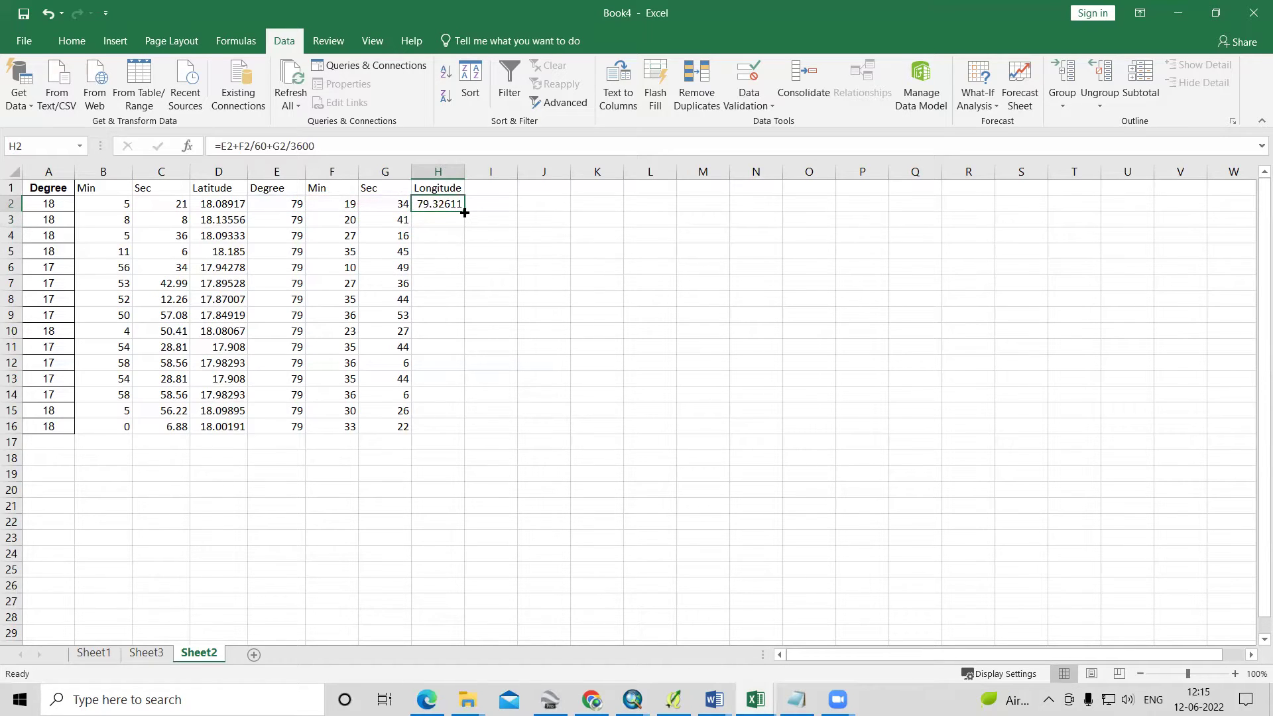
pyautogui.doubleClick(464, 212)
pyautogui.click(520, 460)
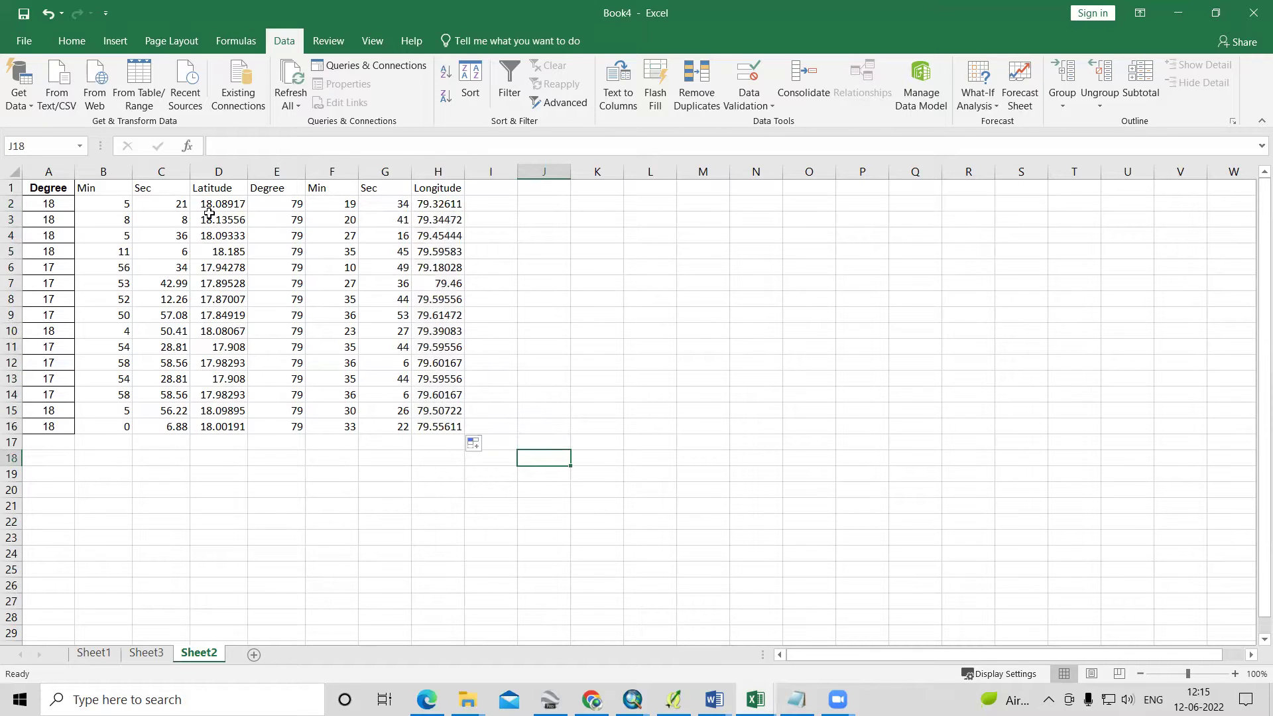
# Copy the Latitude column from Sheet2 and paste it as values into column A of a new sheet.
pyautogui.click(218, 172)
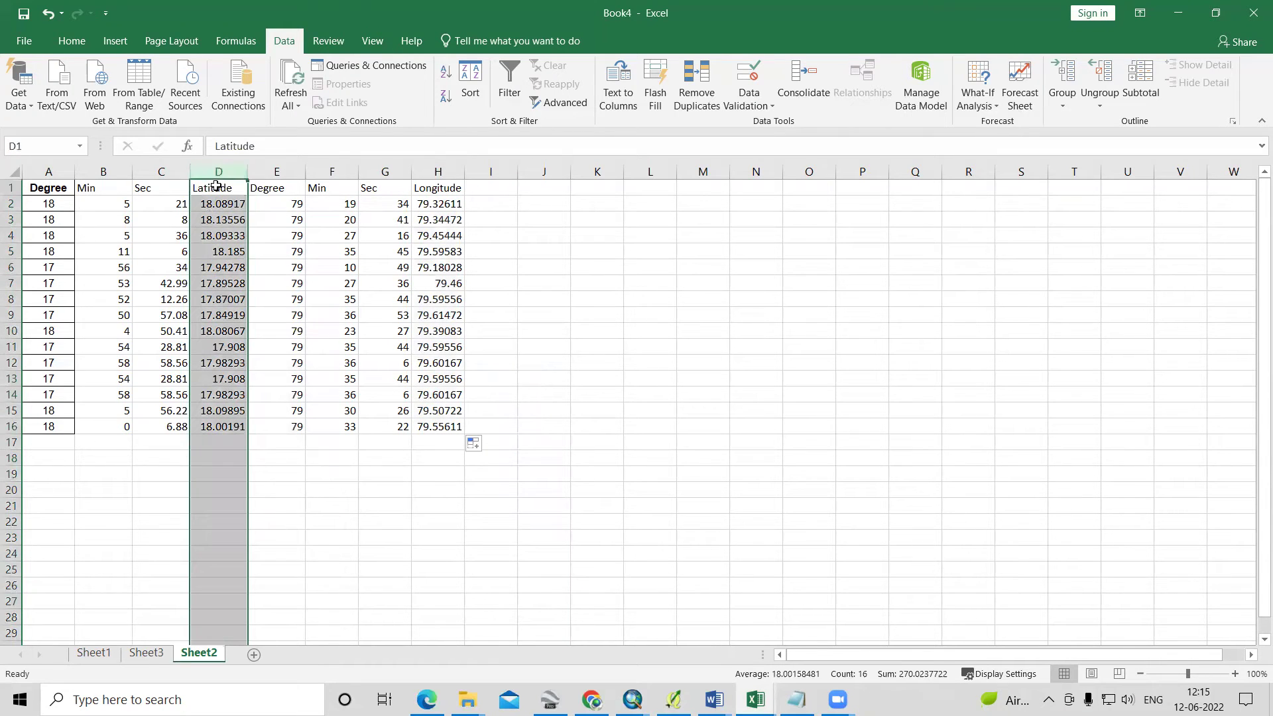
pyautogui.hotkey('ctrl', 'c')
pyautogui.click(253, 654)
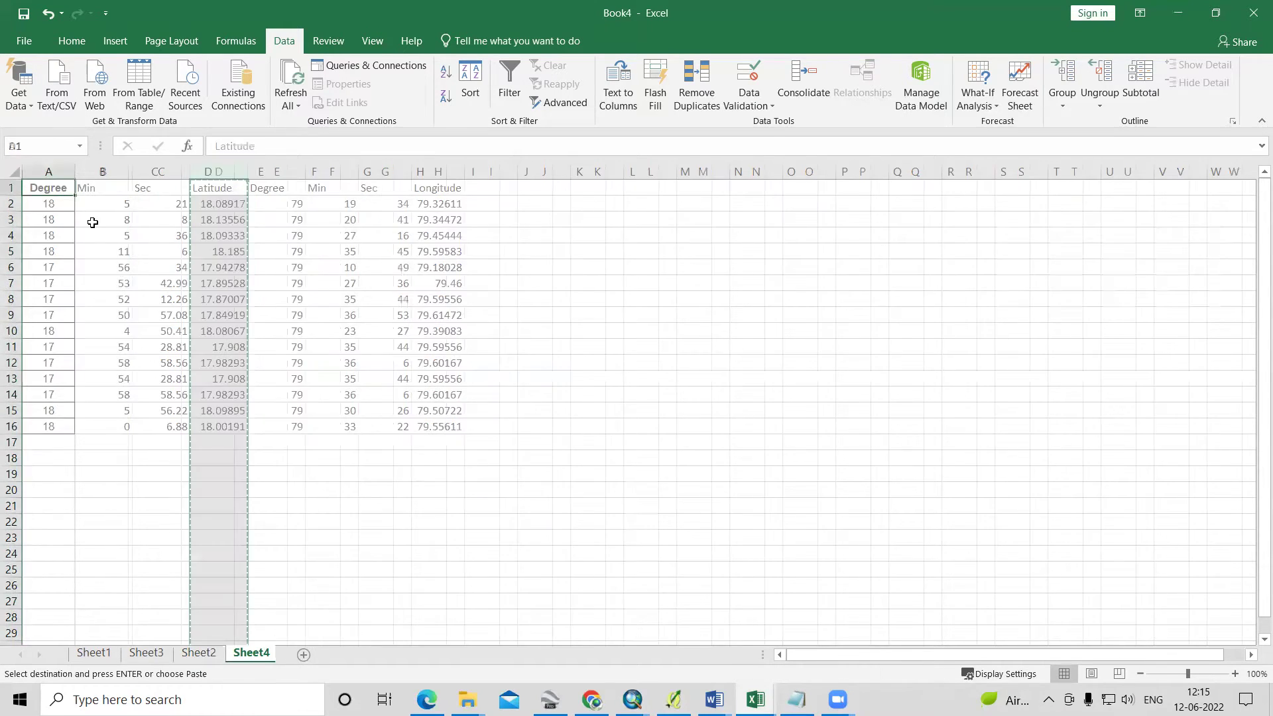
pyautogui.rightClick(51, 192)
pyautogui.click(112, 260)
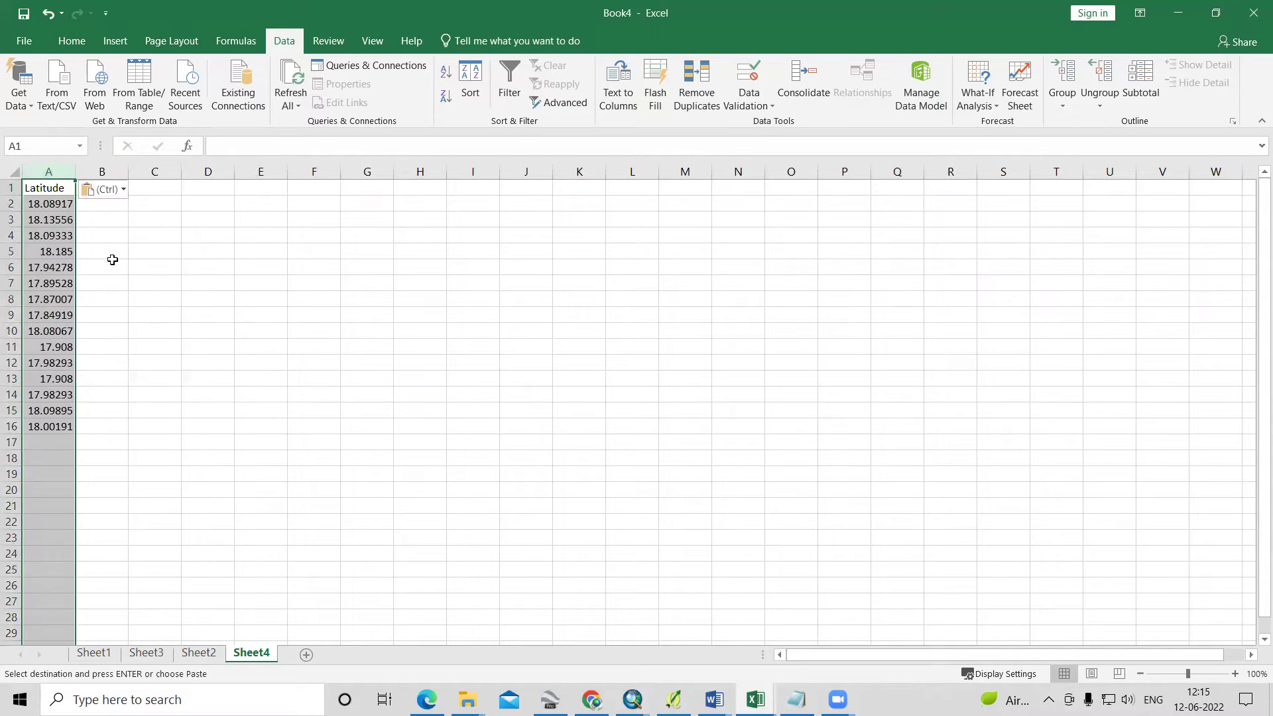
# Copy the Longitude column from Sheet2 and paste it as values into column B of Sheet4.
pyautogui.click(201, 653)
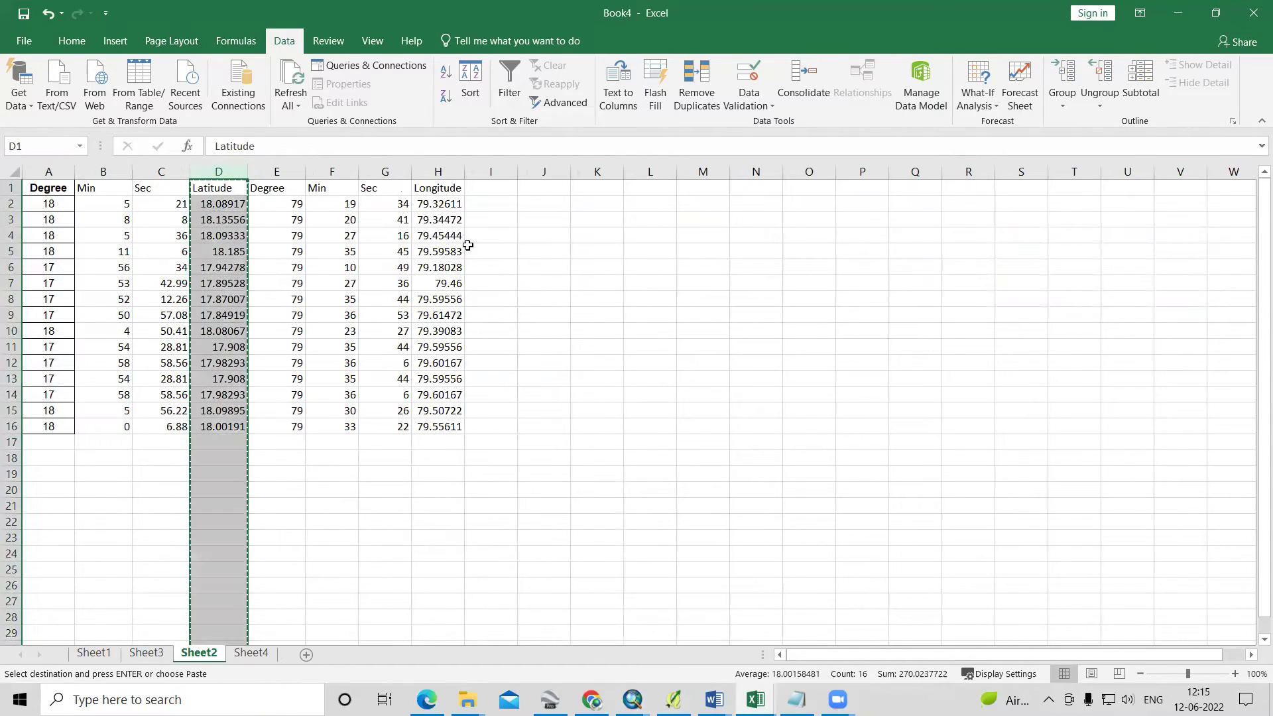
pyautogui.click(439, 172)
pyautogui.rightClick(450, 194)
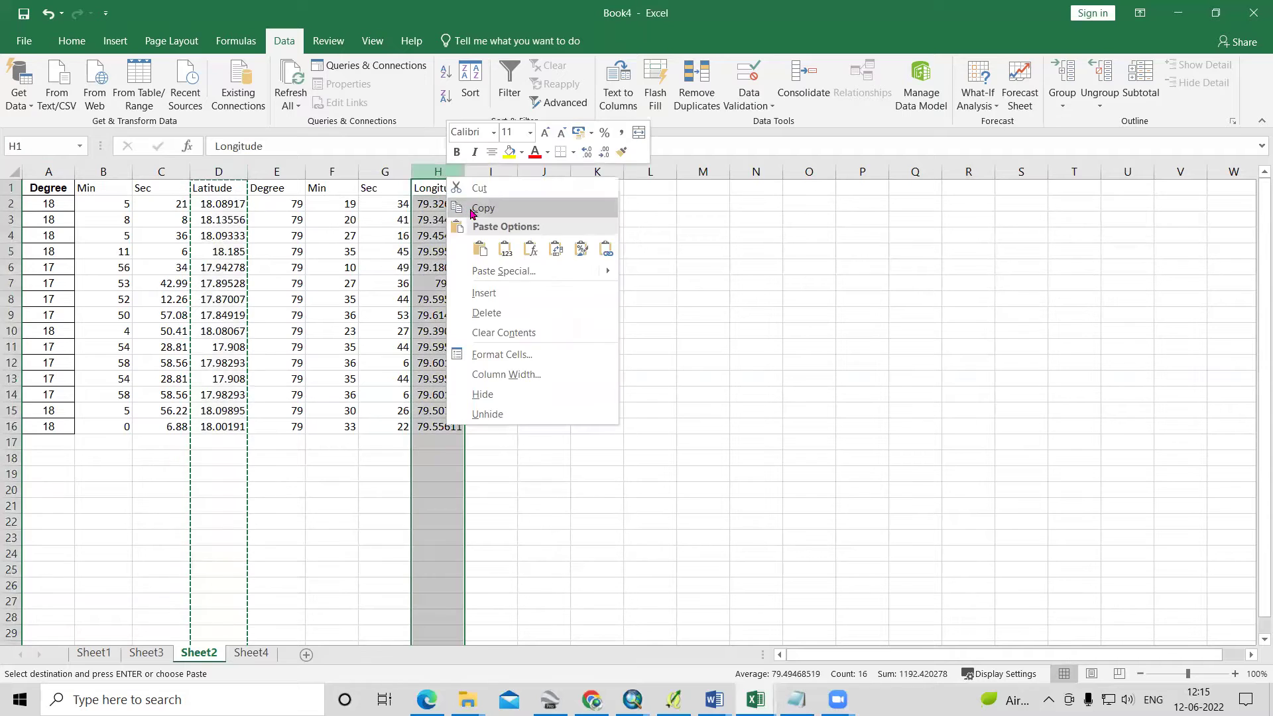
pyautogui.click(478, 208)
pyautogui.click(251, 653)
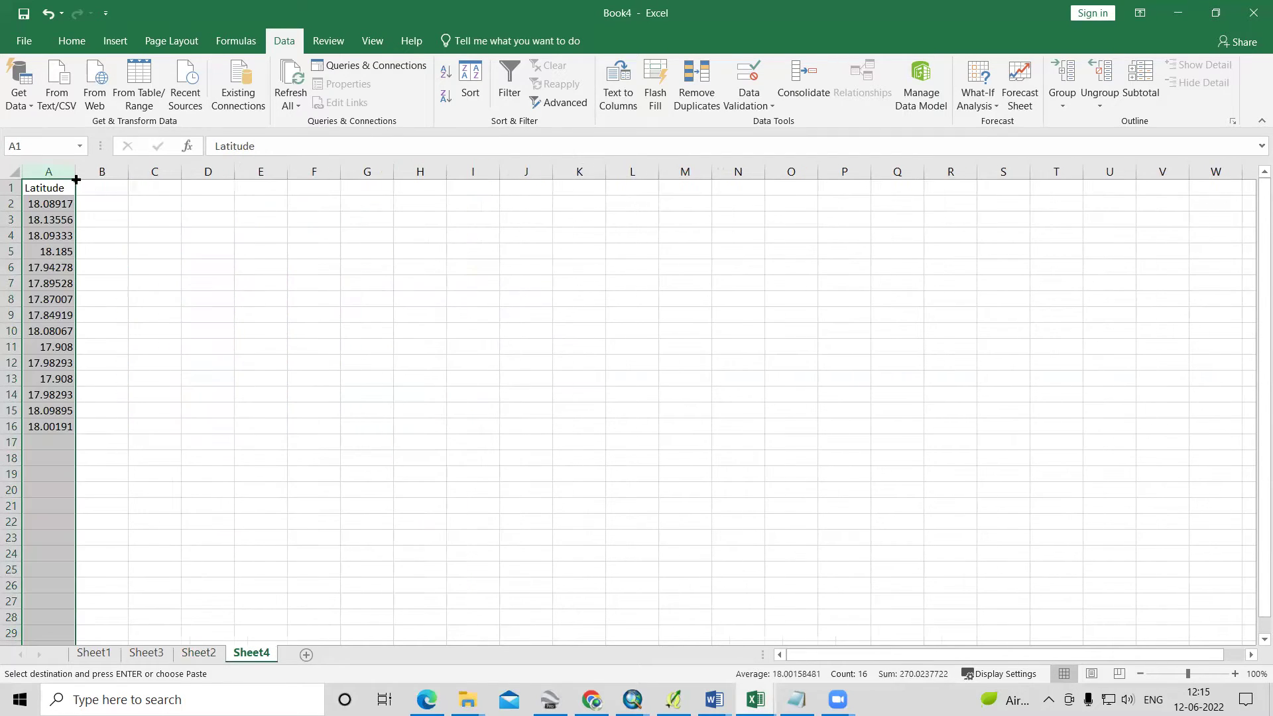
pyautogui.click(96, 190)
pyautogui.rightClick(97, 190)
pyautogui.click(158, 262)
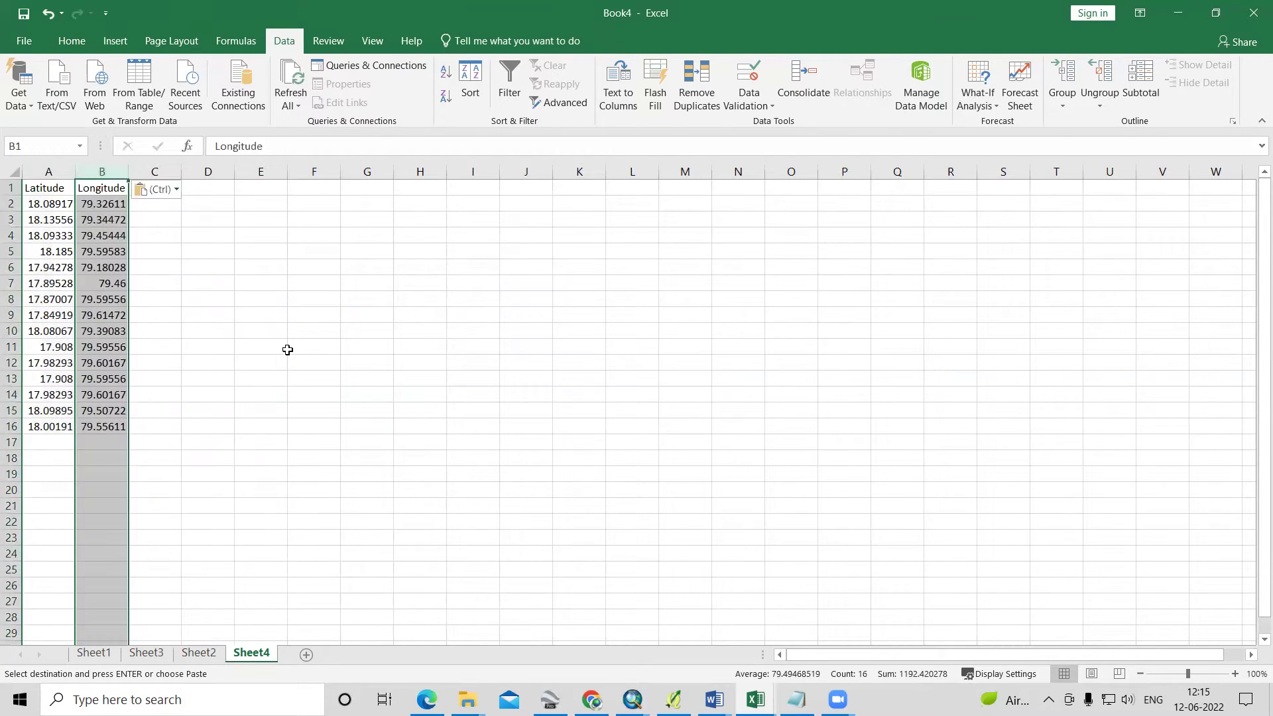
# Copy Sheet1's Mandal and Location columns through row 16 into Sheet4 from C1 as values and autofit both columns.
pyautogui.click(93, 653)
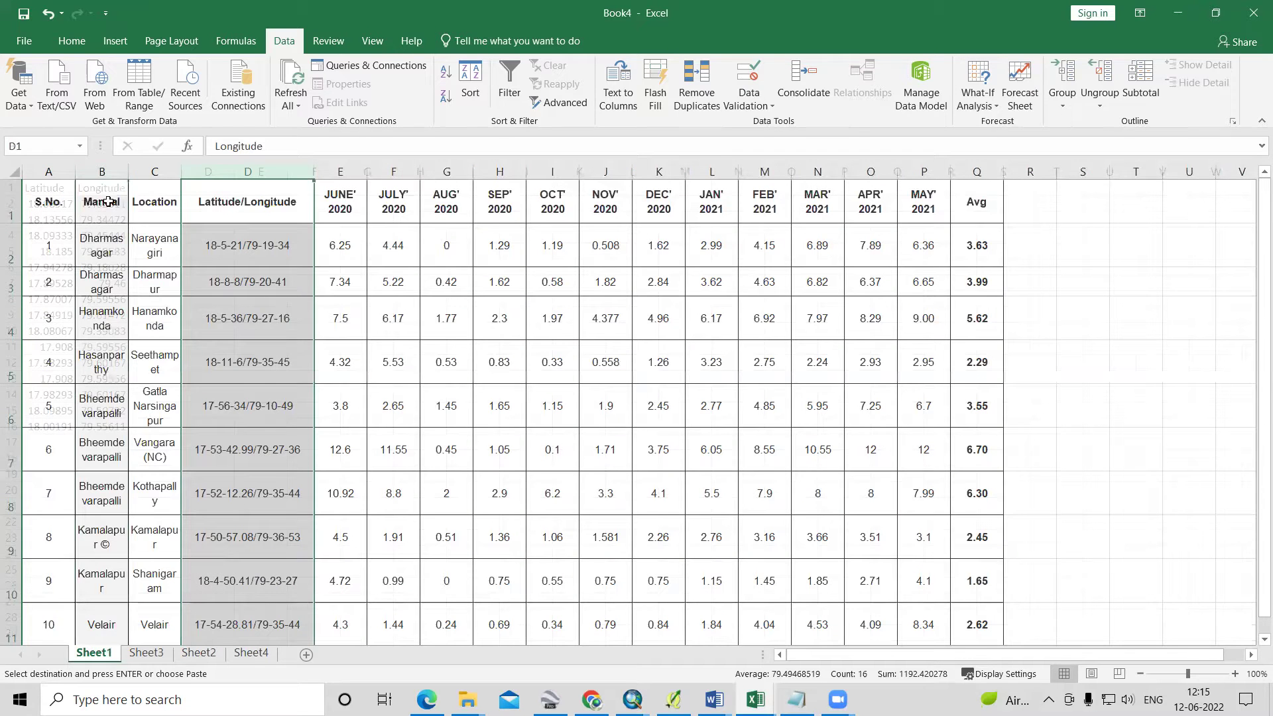
pyautogui.moveTo(96, 206); pyautogui.dragTo(151, 550)
pyautogui.hotkey('ctrl', 'c')
pyautogui.click(252, 653)
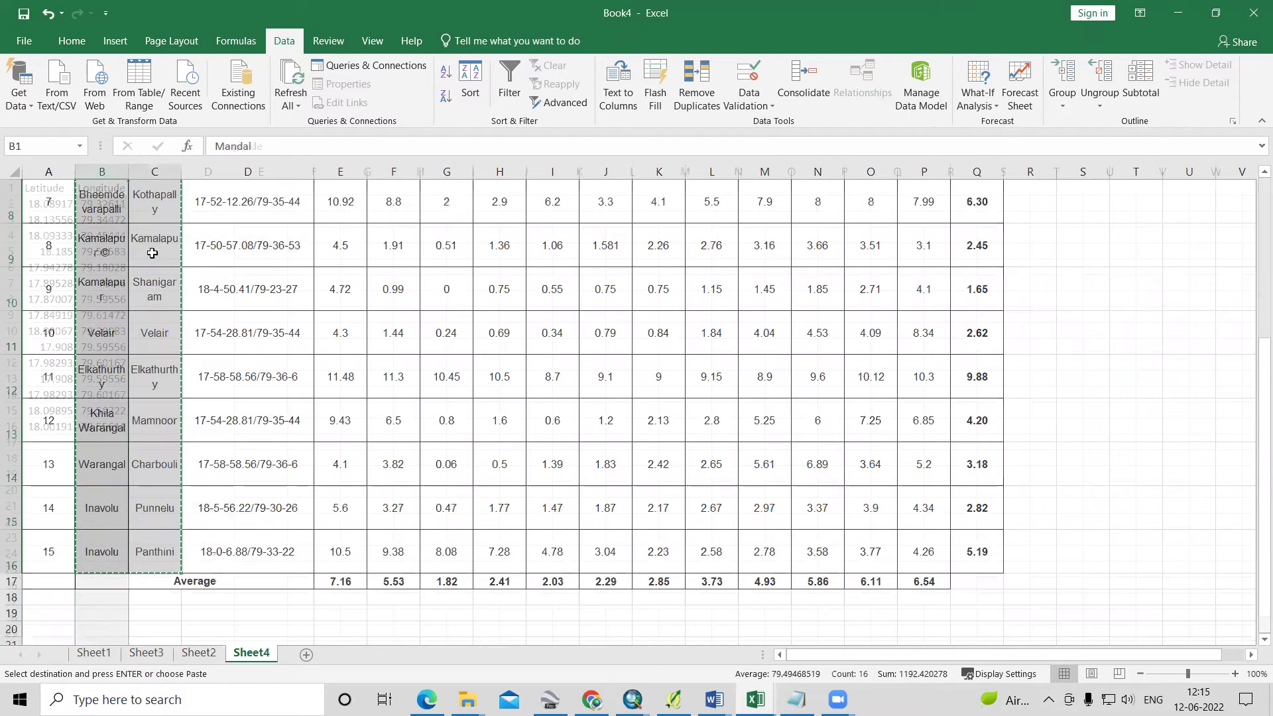
pyautogui.rightClick(149, 189)
pyautogui.press('Escape')
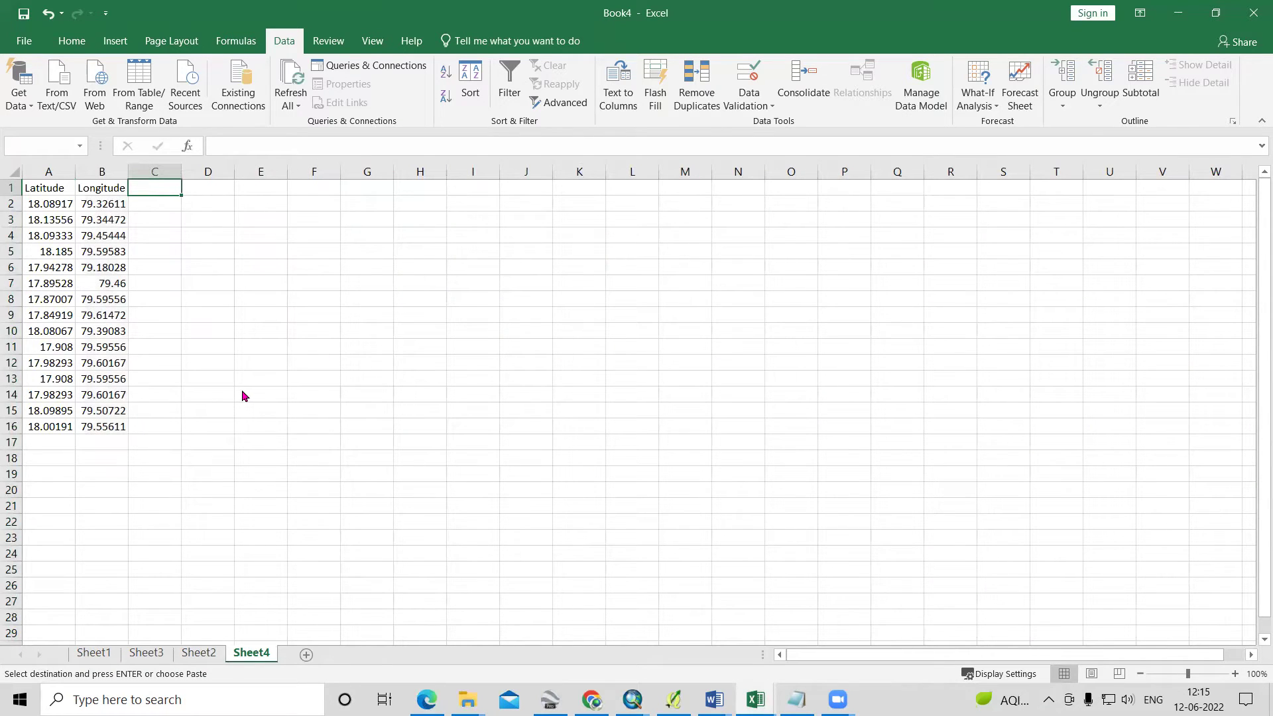
pyautogui.hotkey('ctrl', 'v')
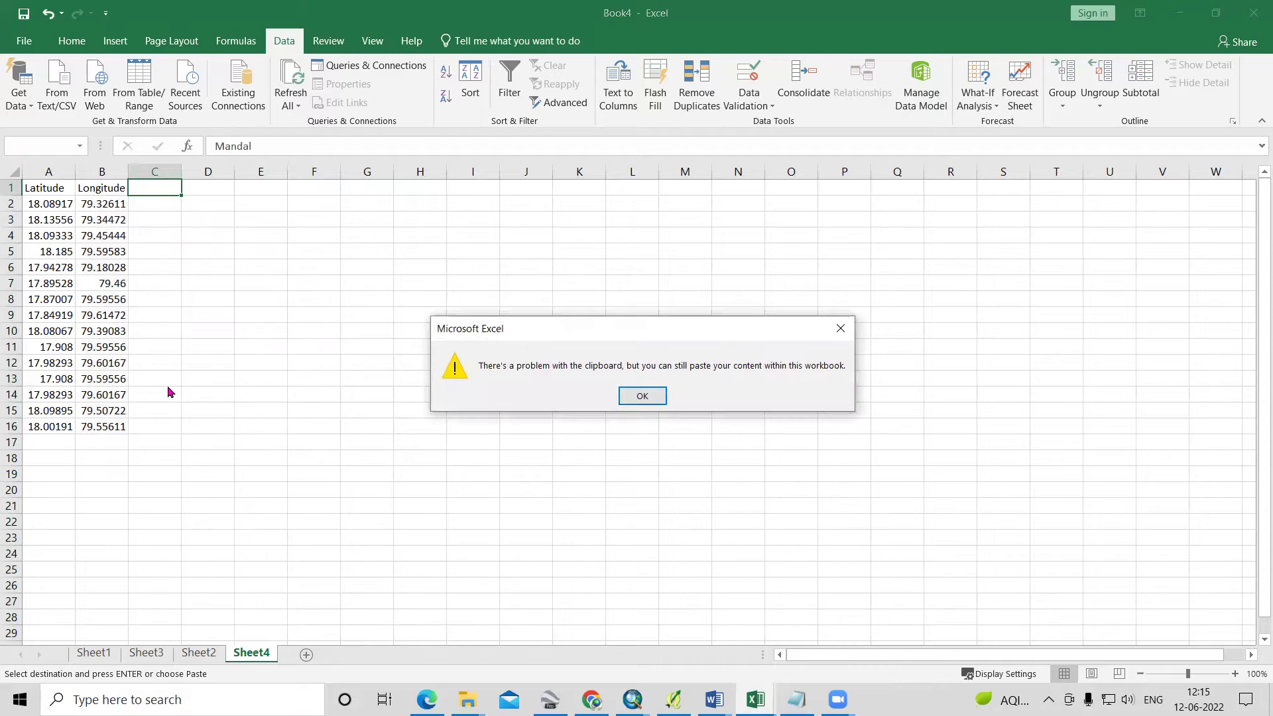
pyautogui.click(647, 395)
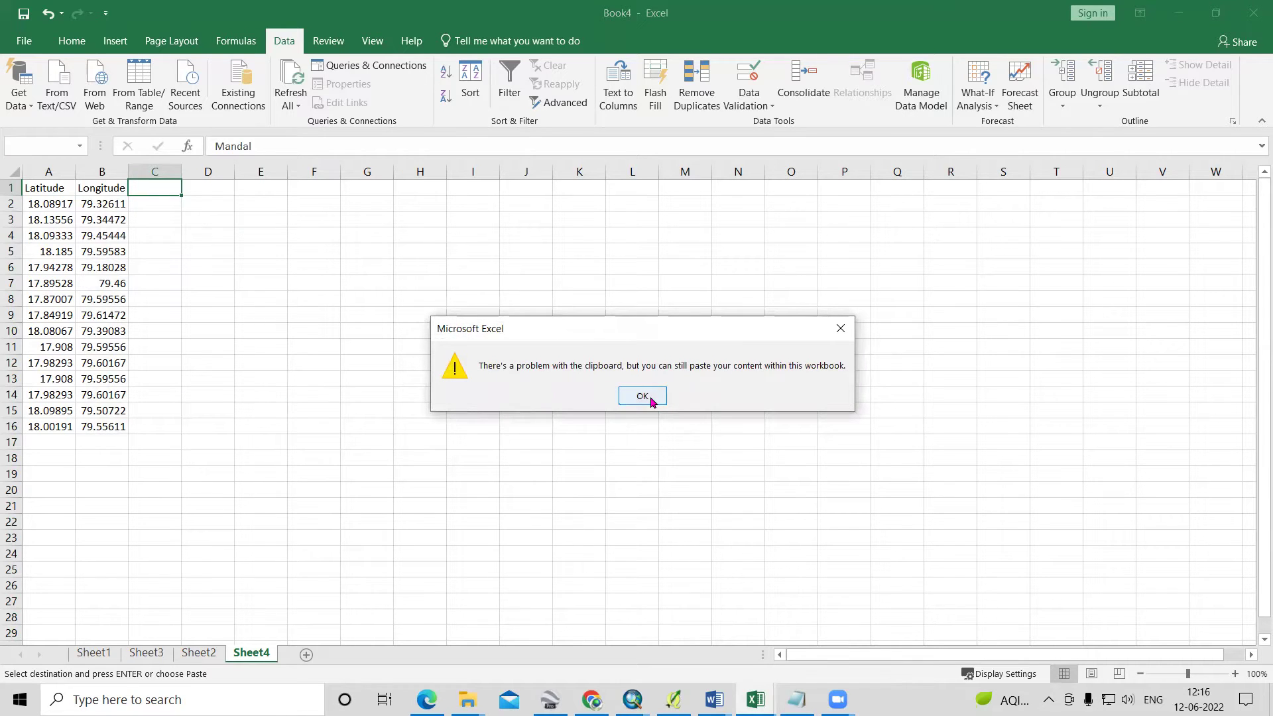
pyautogui.click(351, 426)
pyautogui.doubleClick(179, 173)
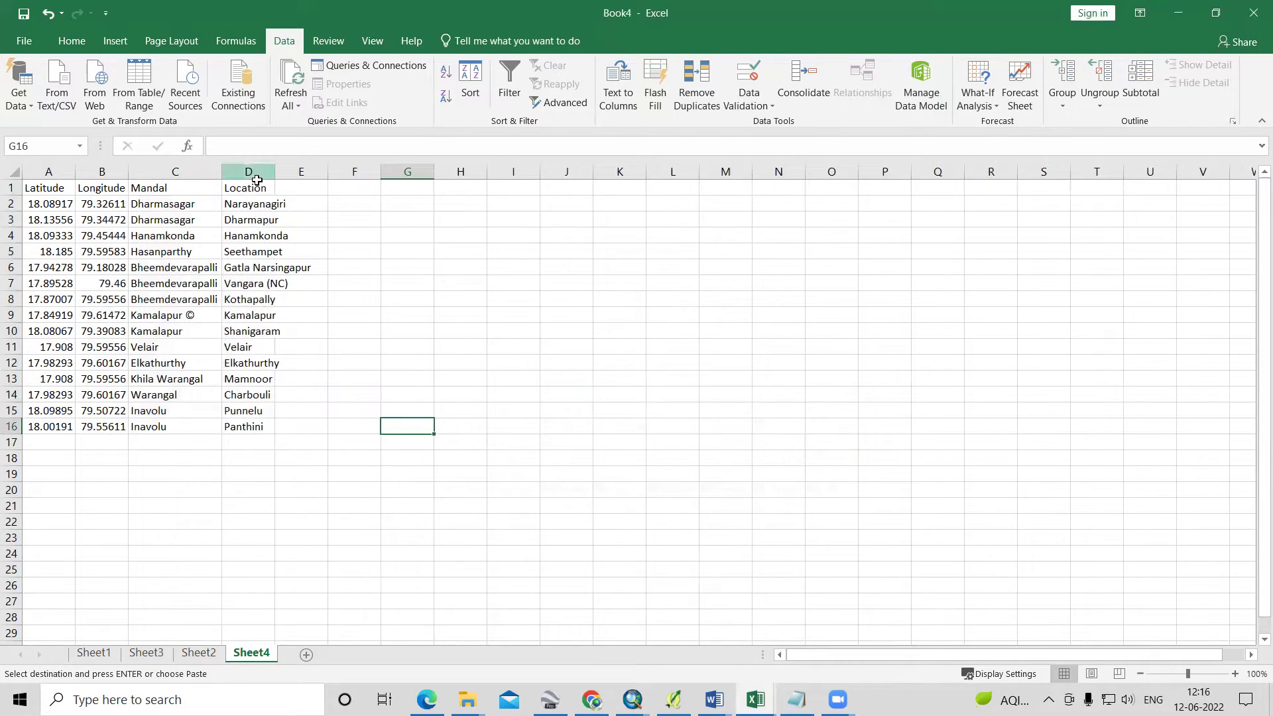
pyautogui.doubleClick(275, 172)
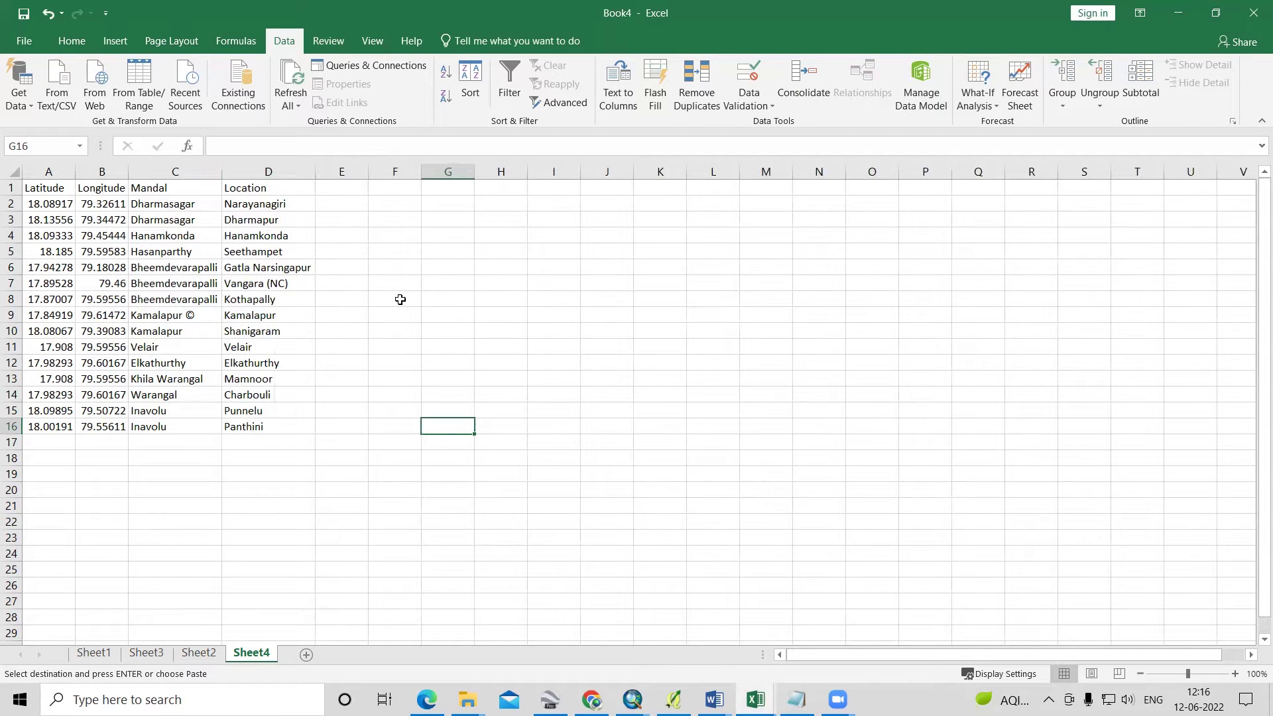
# Copy Sheet1's monthly and Avg data, E1:Q17, into Sheet4 from E1 as values and autofit column E.
pyautogui.click(99, 653)
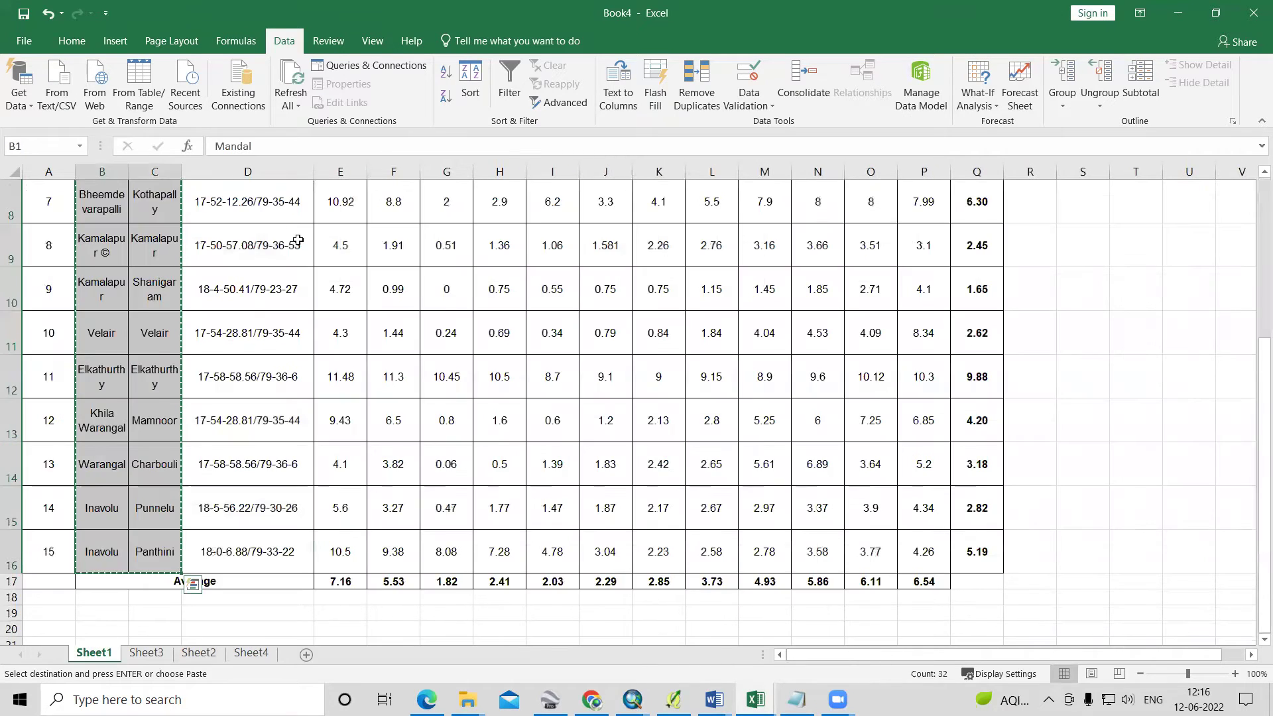
pyautogui.scroll(2, 304, 253)
pyautogui.moveTo(340, 209); pyautogui.dragTo(972, 623)
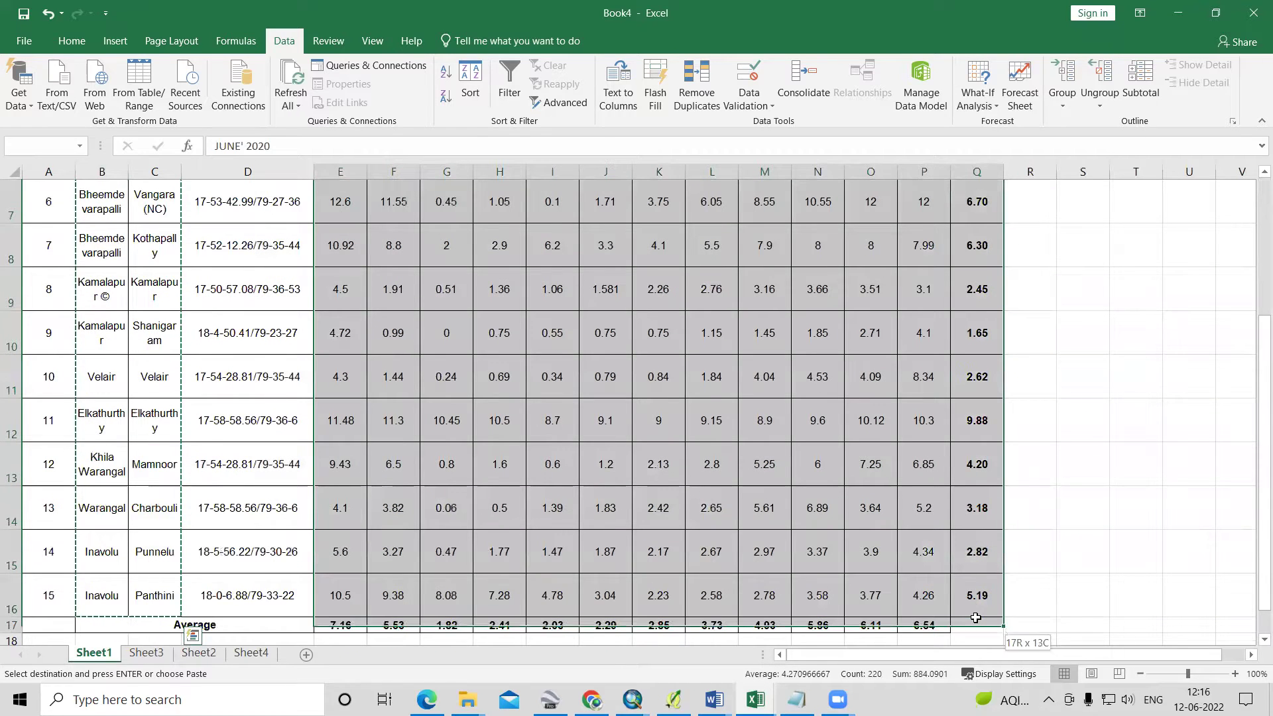
pyautogui.hotkey('ctrl', 'c')
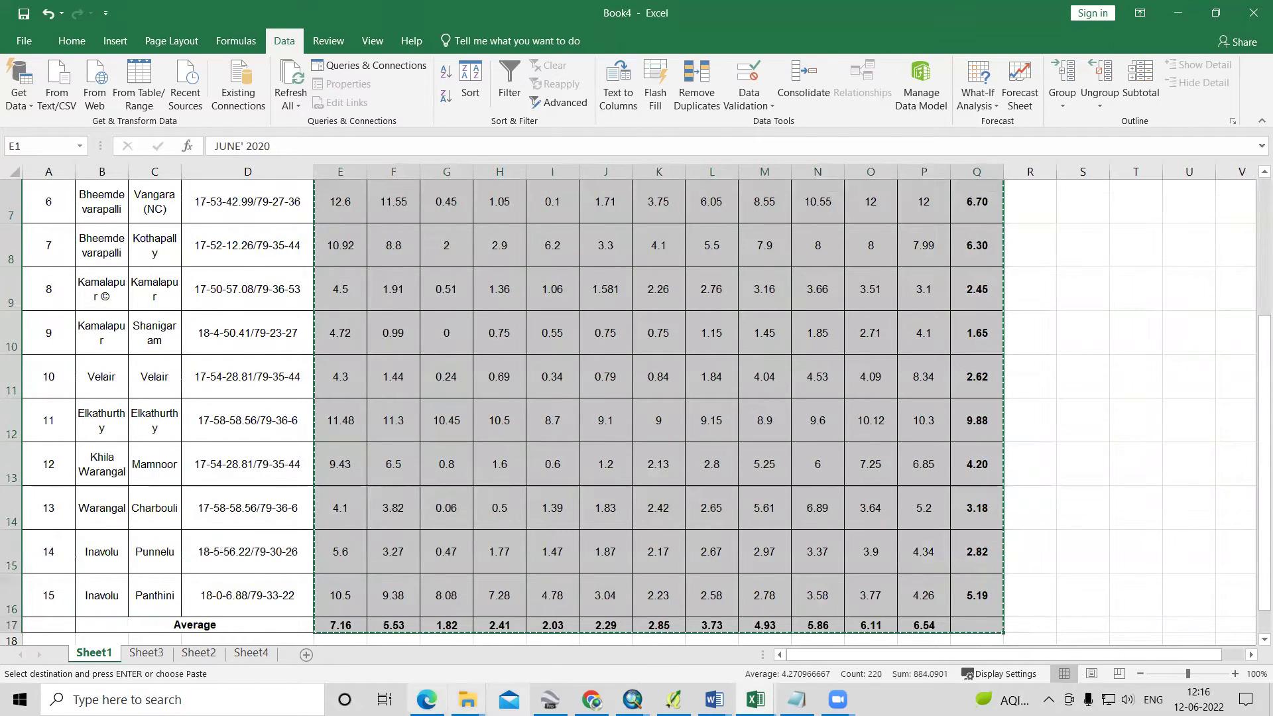
pyautogui.click(251, 653)
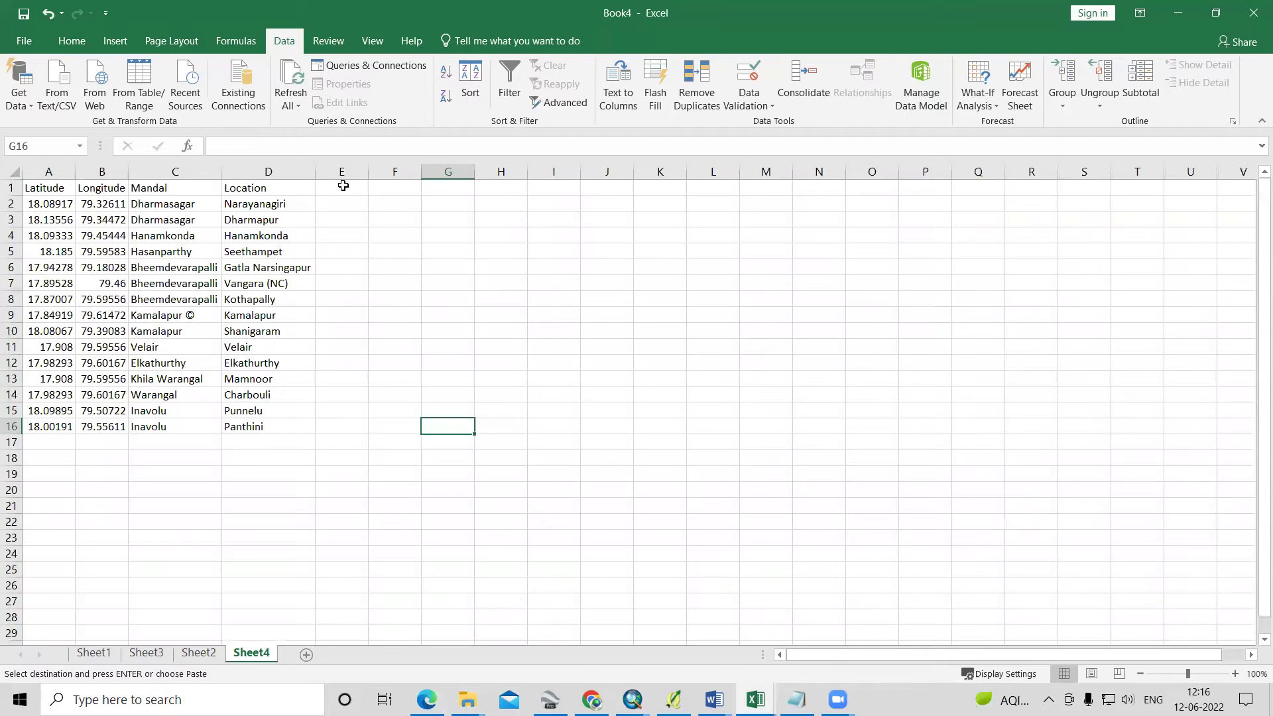
pyautogui.rightClick(343, 186)
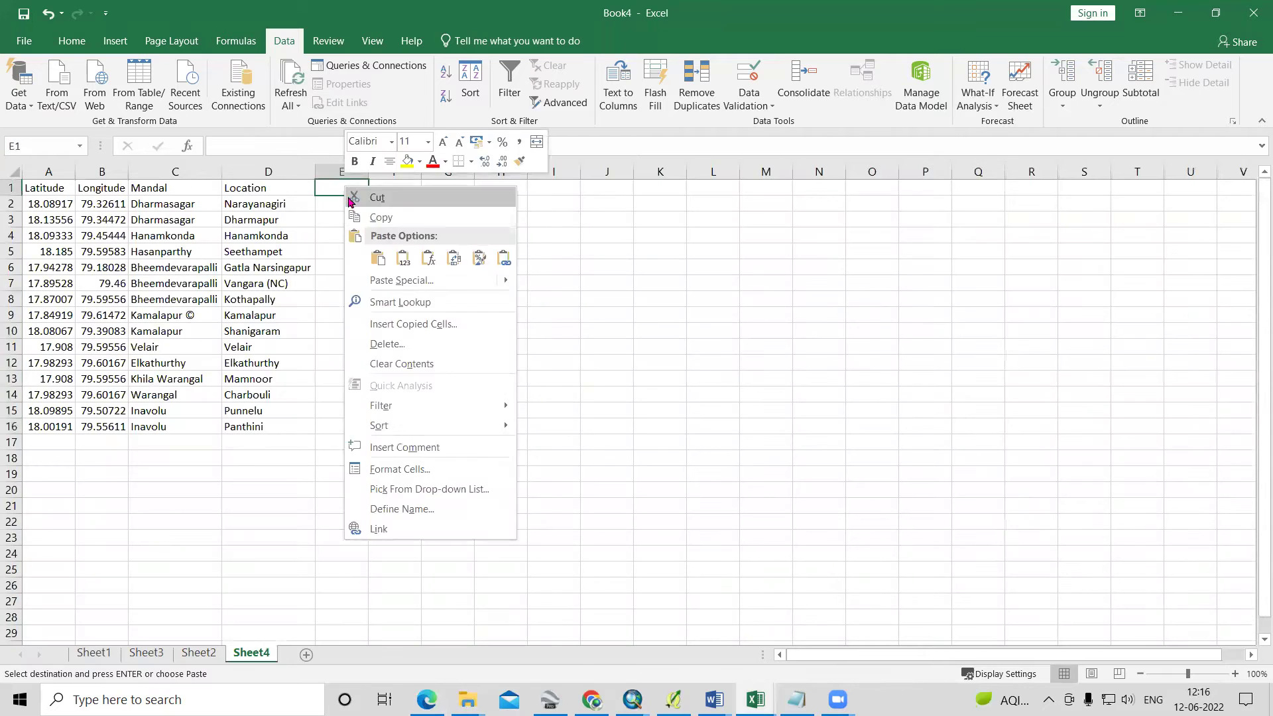
pyautogui.click(402, 258)
pyautogui.click(530, 490)
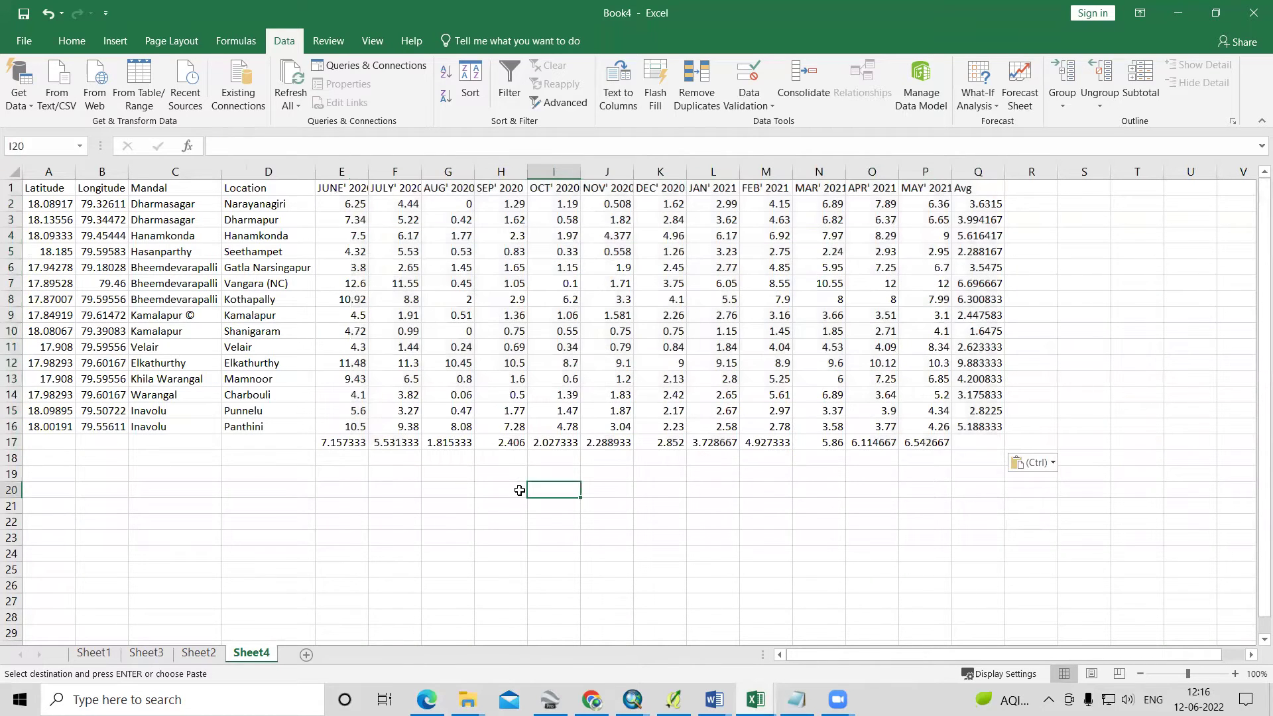
pyautogui.doubleClick(368, 171)
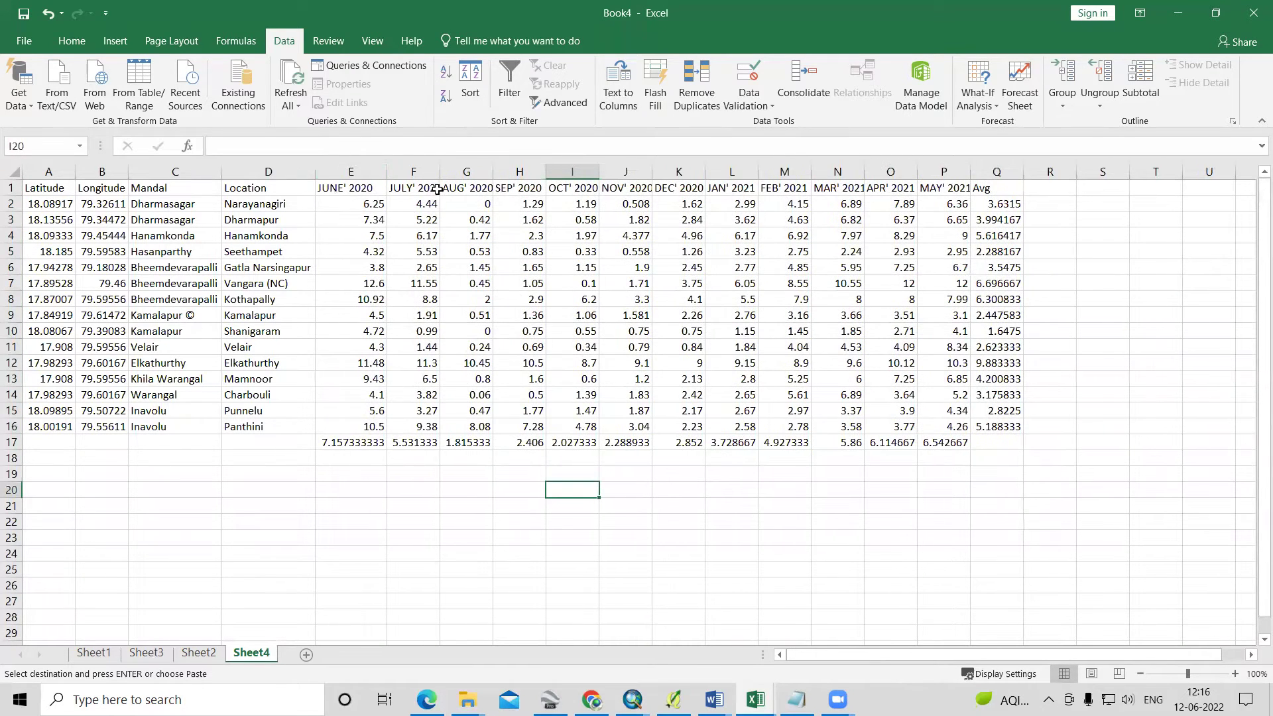
# Review the coordinate, Mandal, Location and monthly data columns assembled in Sheet4.
pyautogui.click(40, 192)
pyautogui.click(92, 202)
pyautogui.moveTo(144, 192); pyautogui.dragTo(398, 302)
pyautogui.click(341, 191)
pyautogui.moveTo(342, 191); pyautogui.dragTo(997, 443)
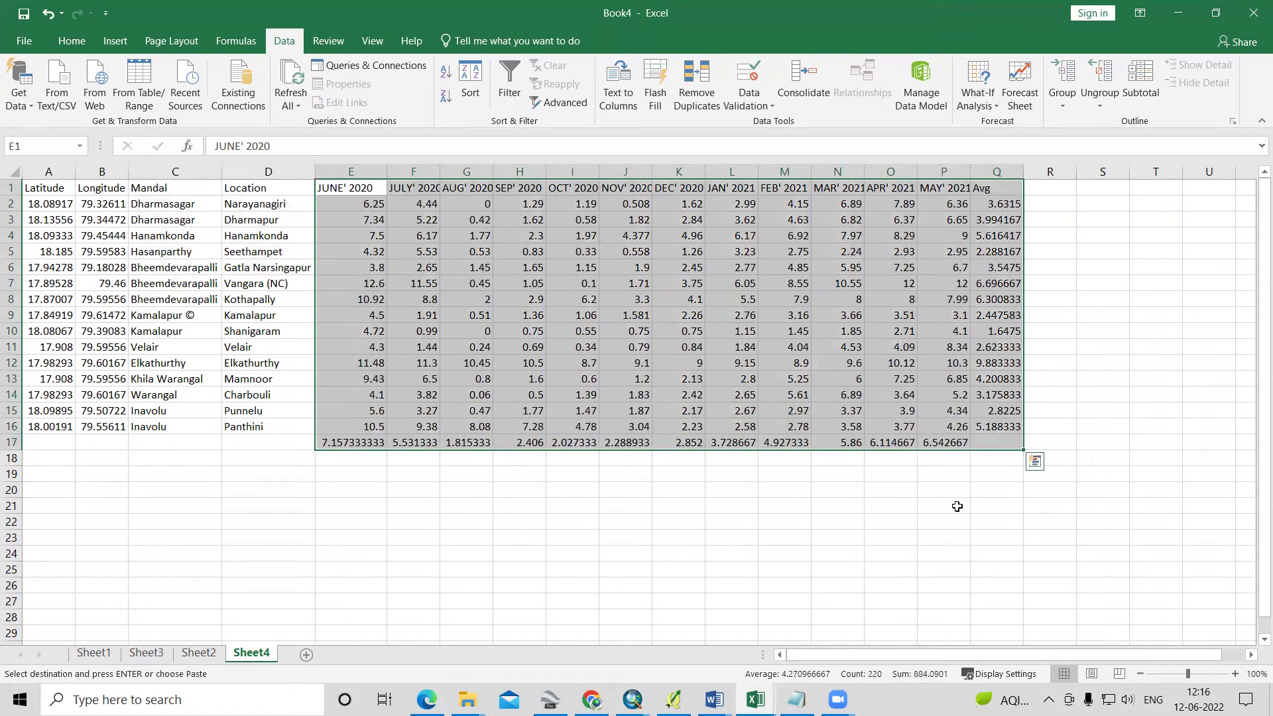
pyautogui.click(948, 506)
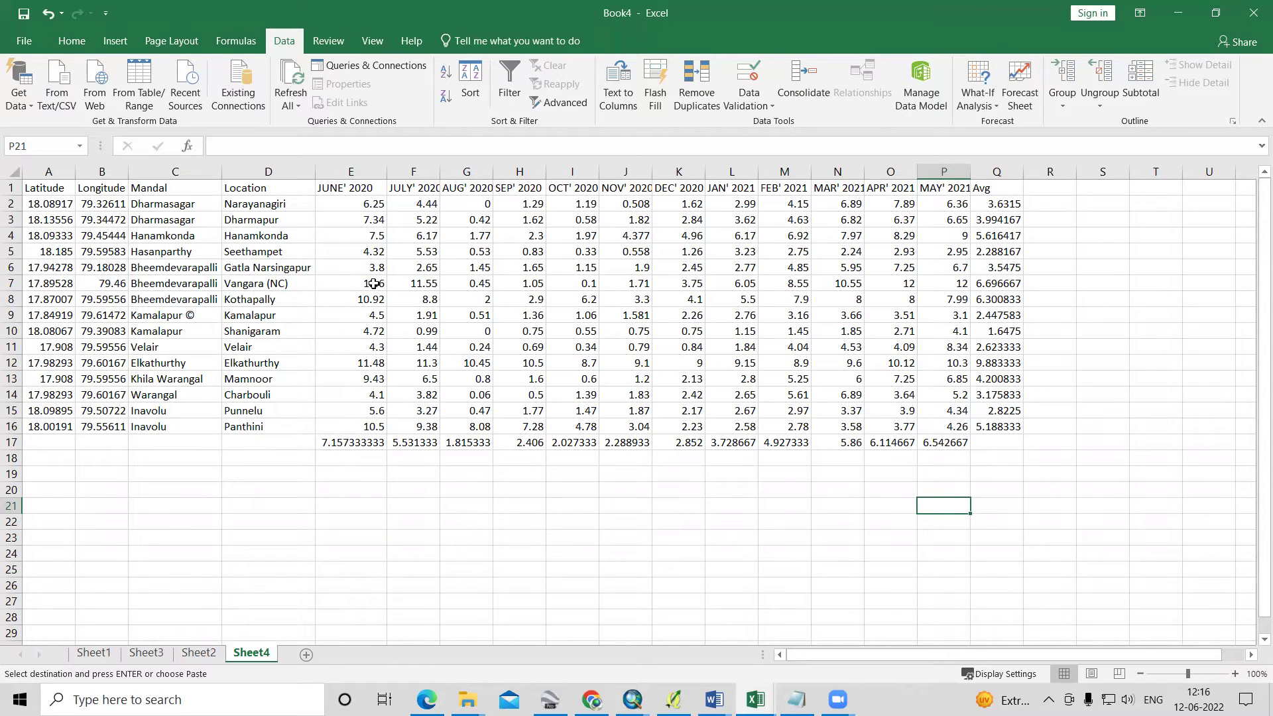
# Save the assembled sheet in the GW folder as a CSV (Comma delimited) file named Water_level.
pyautogui.click(24, 44)
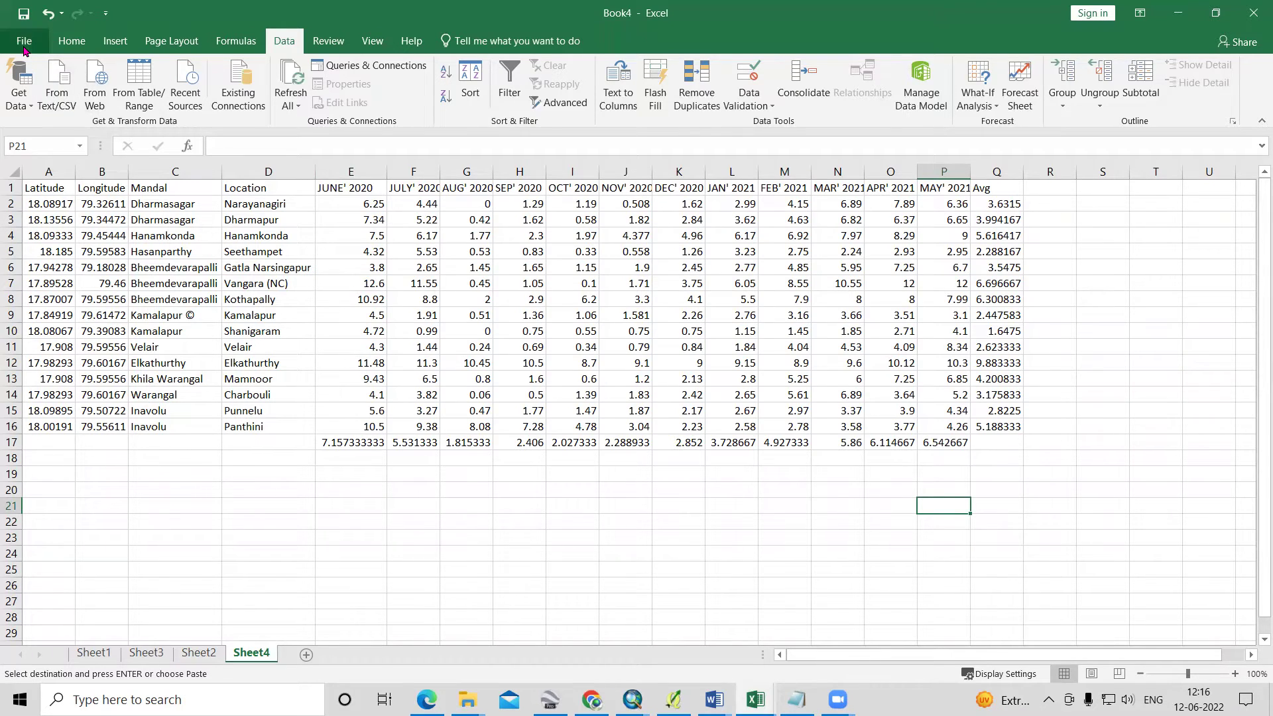
pyautogui.click(41, 186)
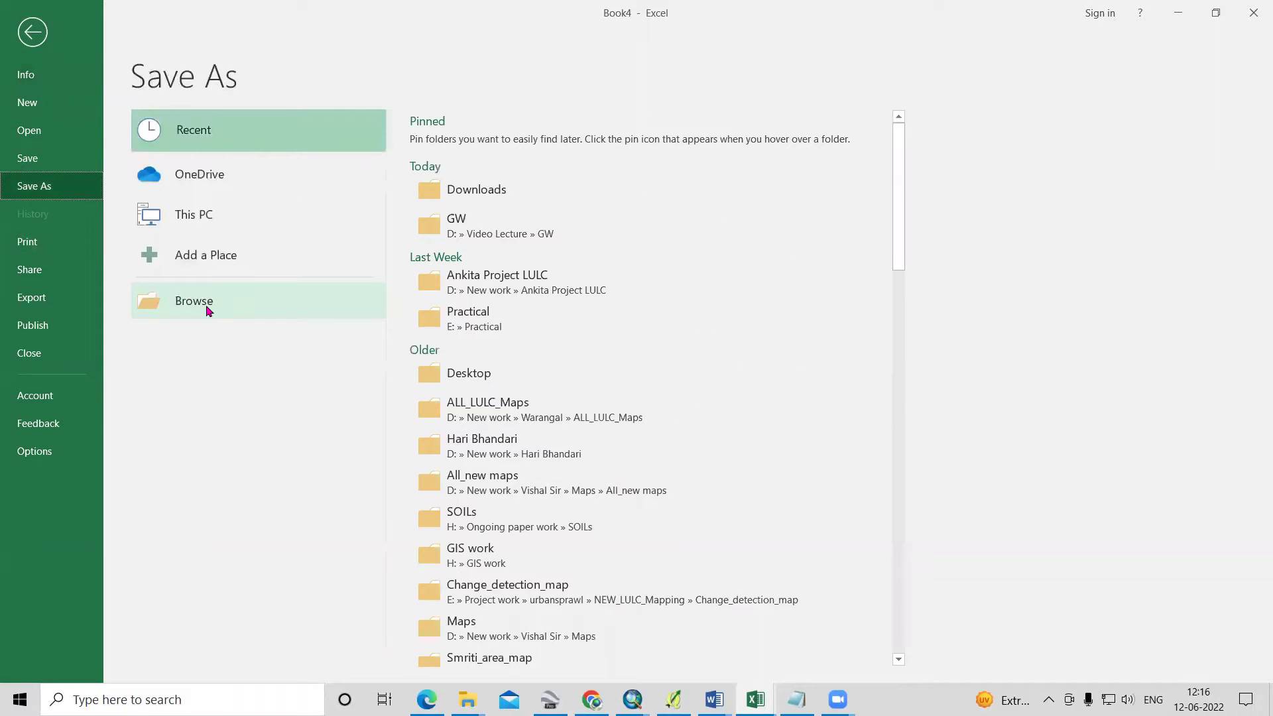
pyautogui.click(524, 234)
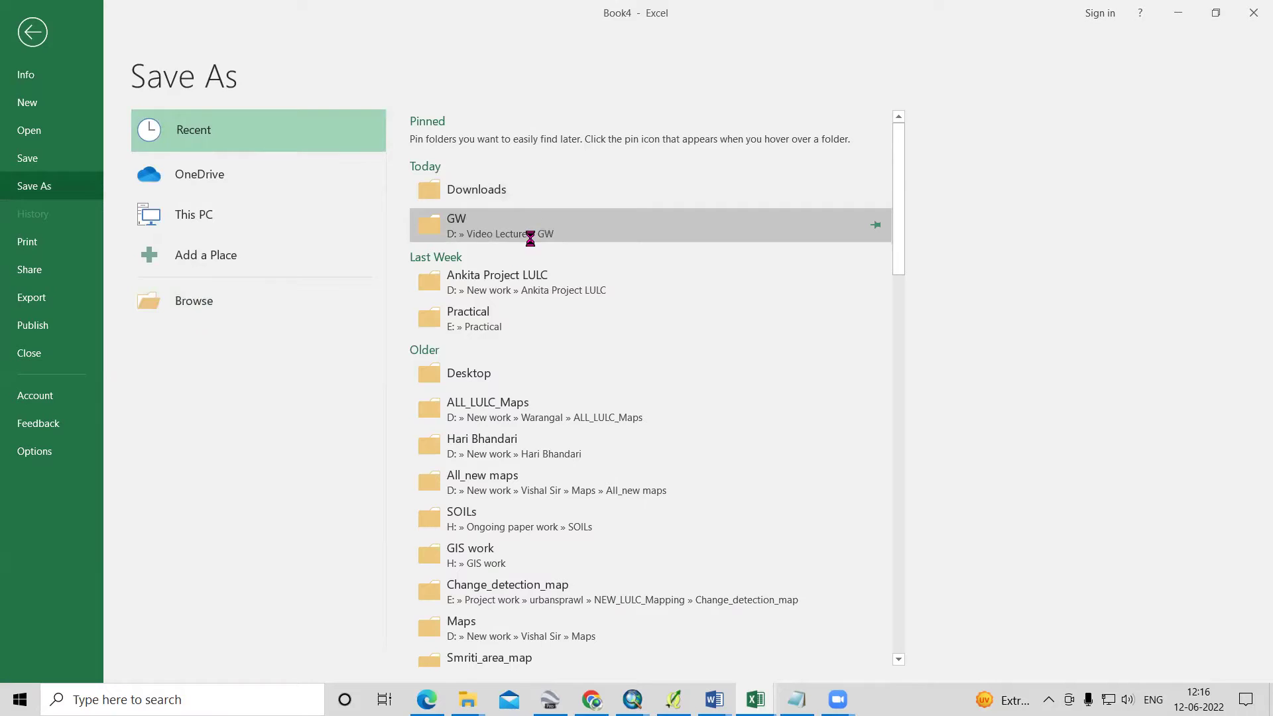
pyautogui.click(240, 282)
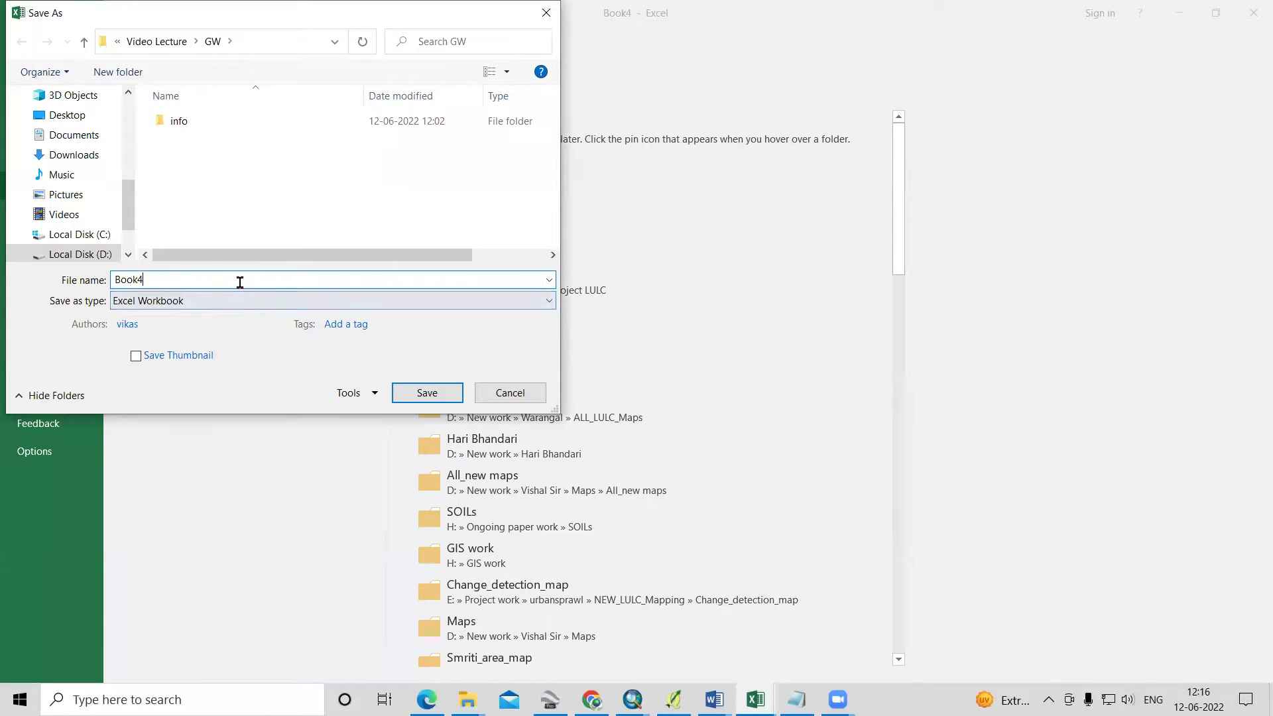
pyautogui.click(242, 302)
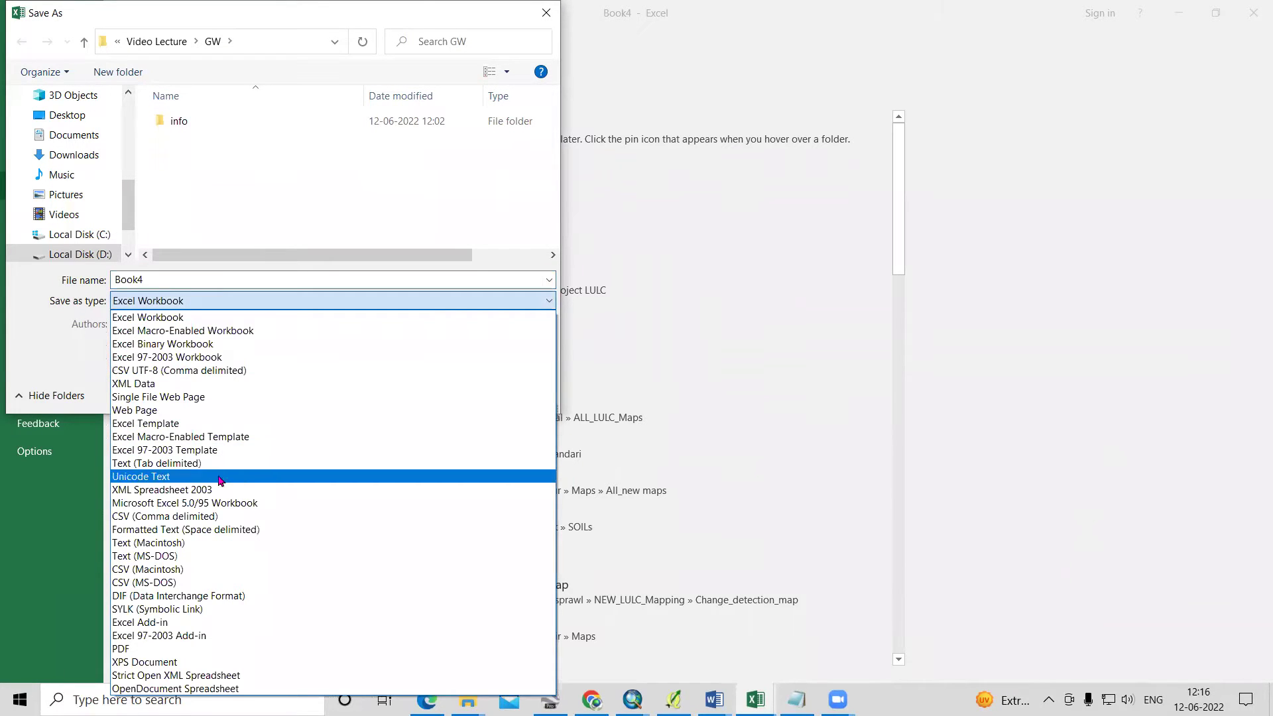
pyautogui.click(212, 523)
pyautogui.doubleClick(172, 273)
pyautogui.press('BackSpace')
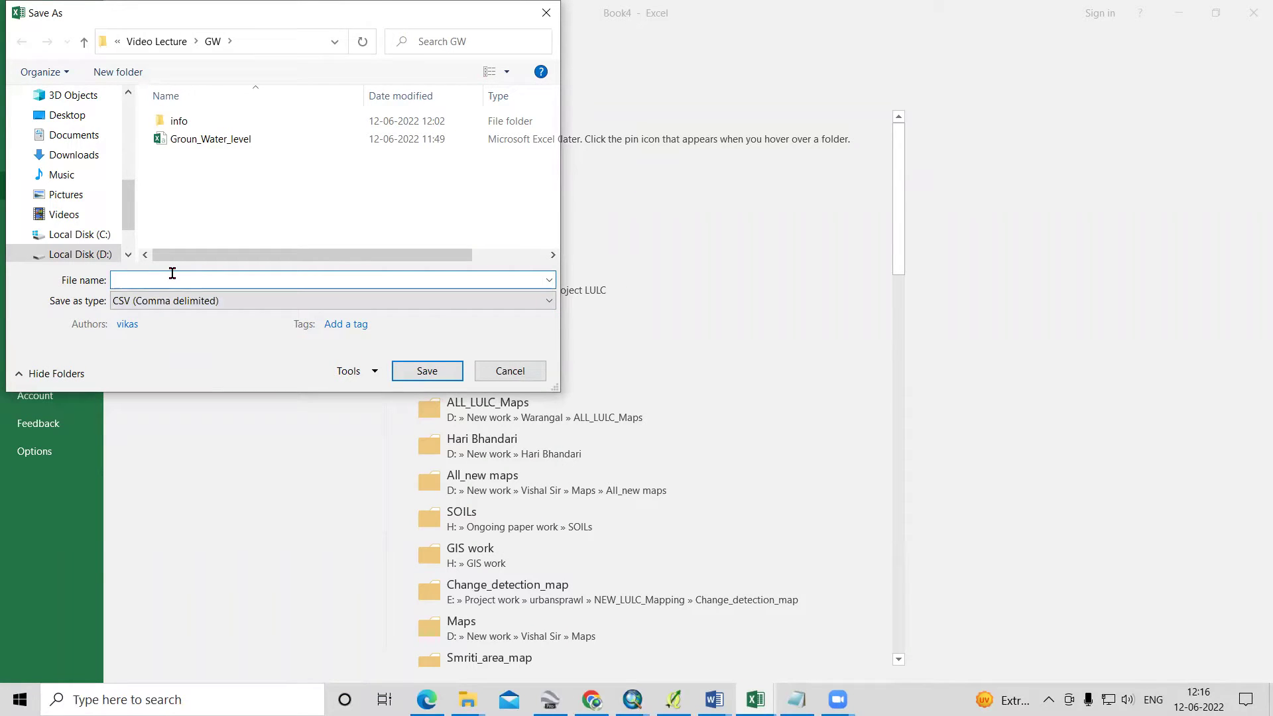
pyautogui.write('Water_level')
pyautogui.click(426, 370)
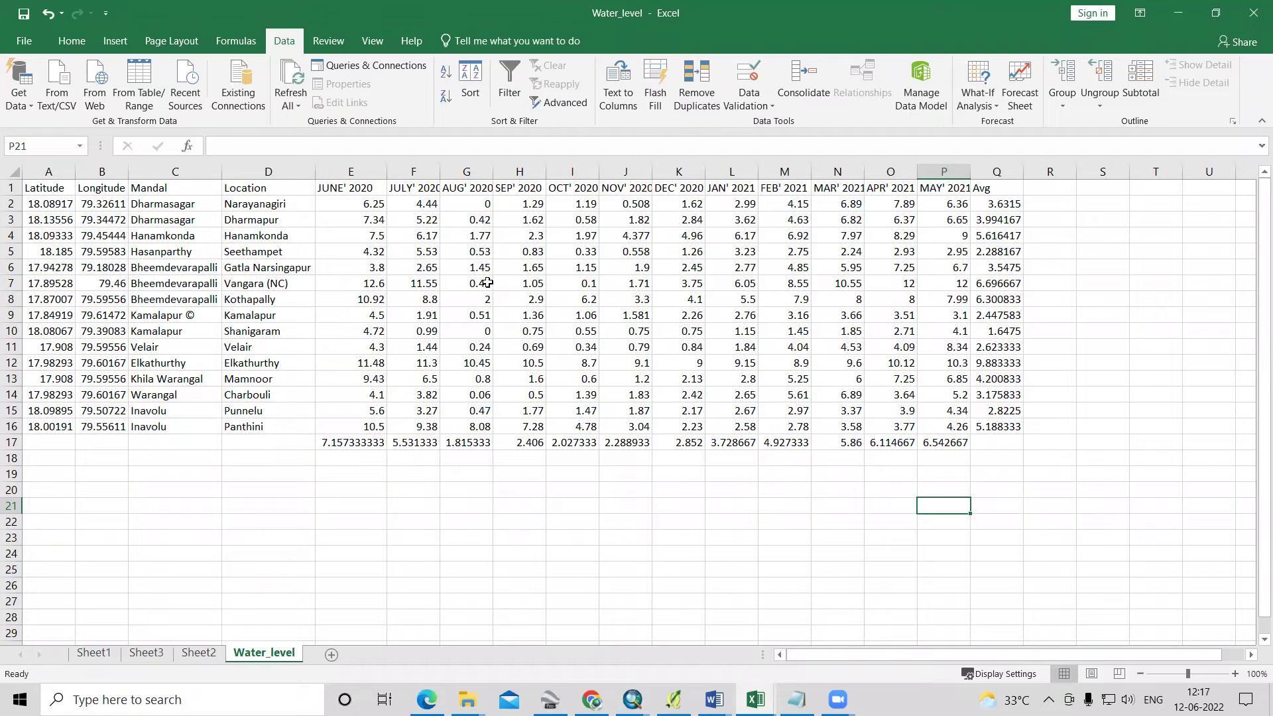
# Switch to the untitled ArcMap document, refresh the GW folder in the catalog and select Water_level.csv.
pyautogui.moveTo(633, 697)
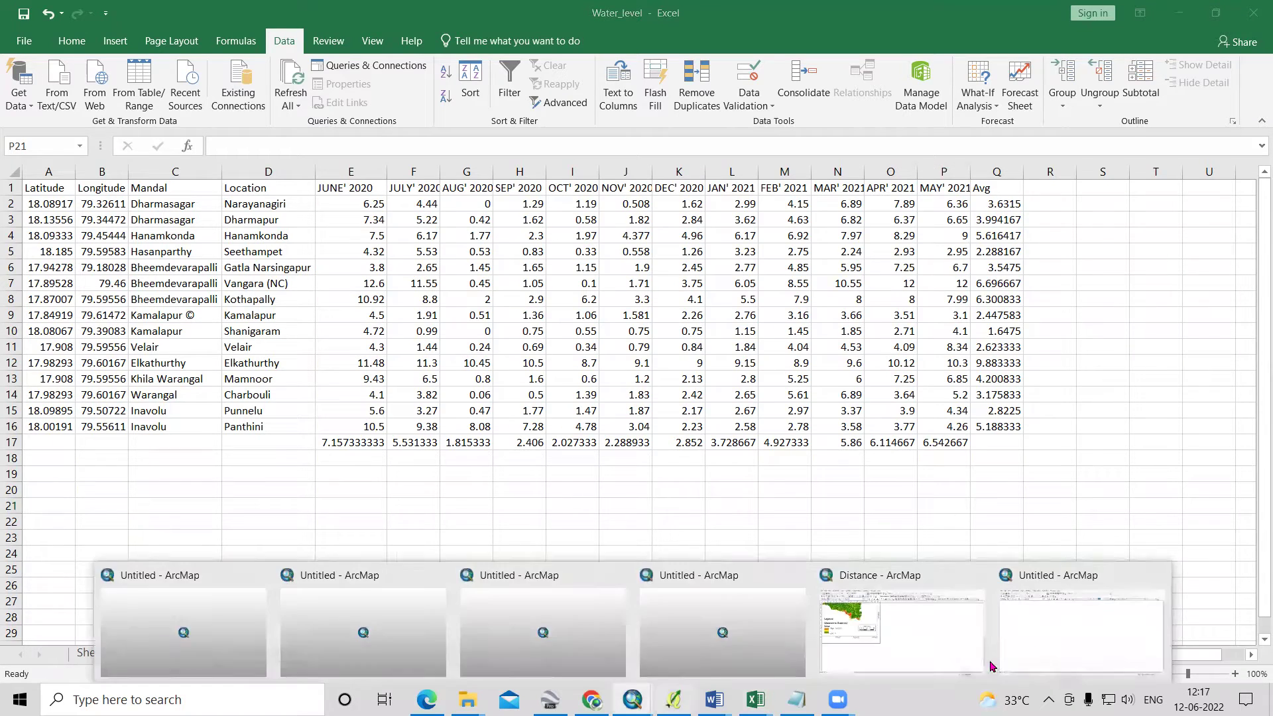
pyautogui.click(1008, 660)
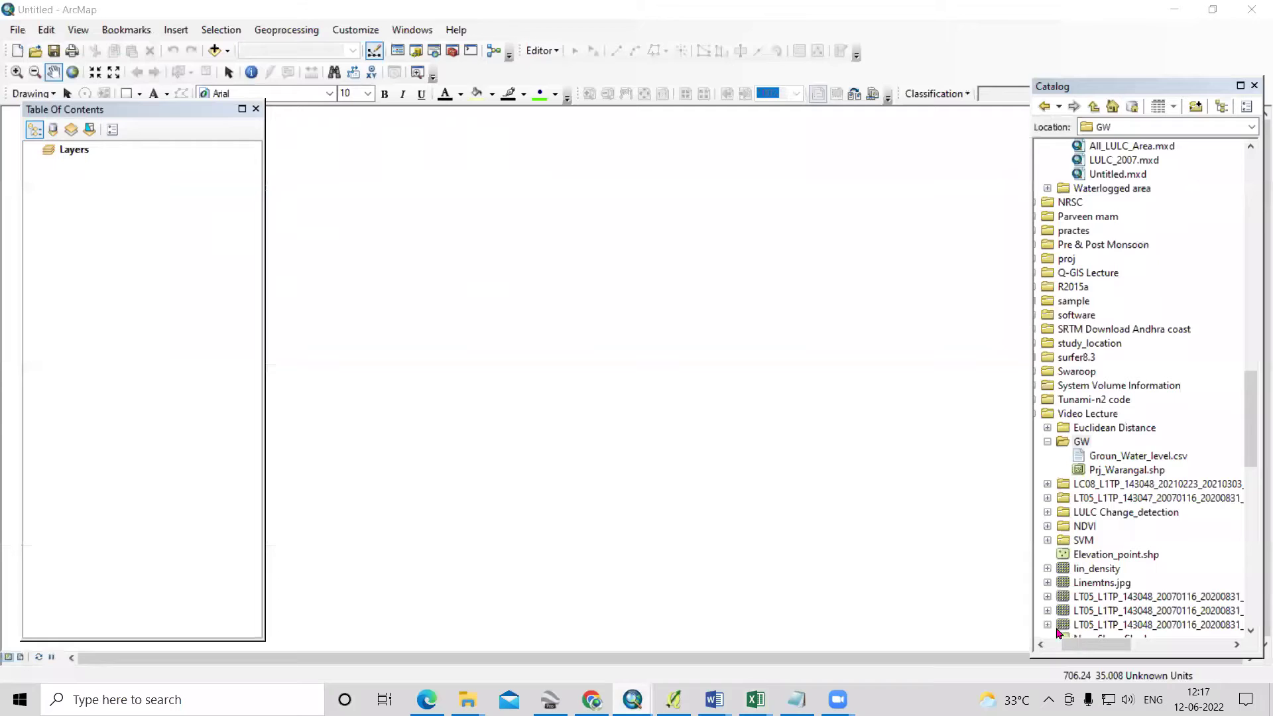
pyautogui.rightClick(1083, 442)
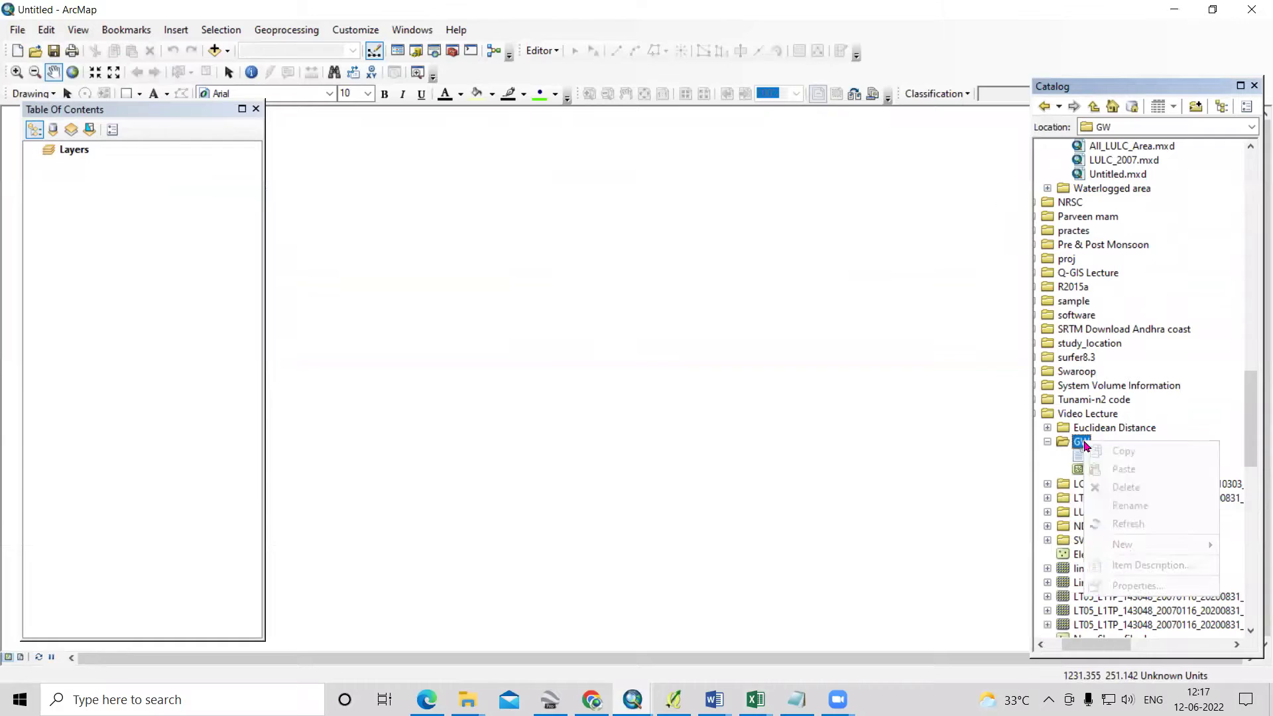
pyautogui.click(1140, 524)
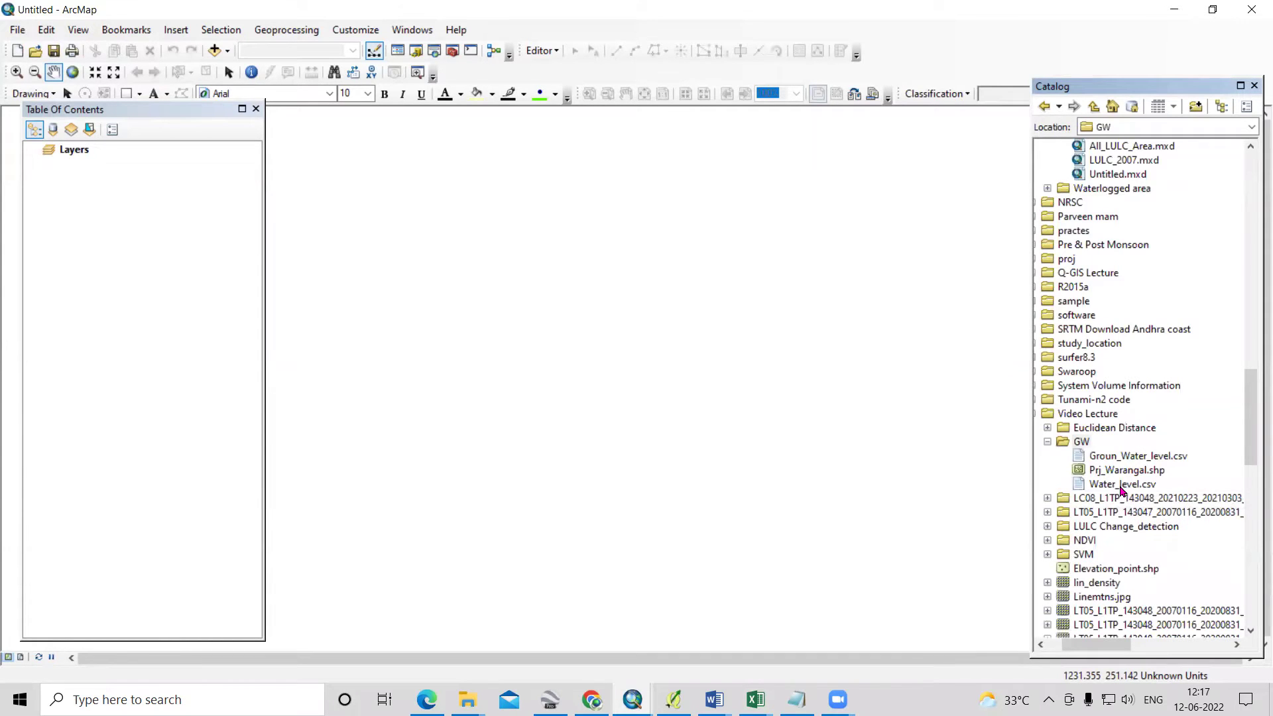
pyautogui.click(1122, 488)
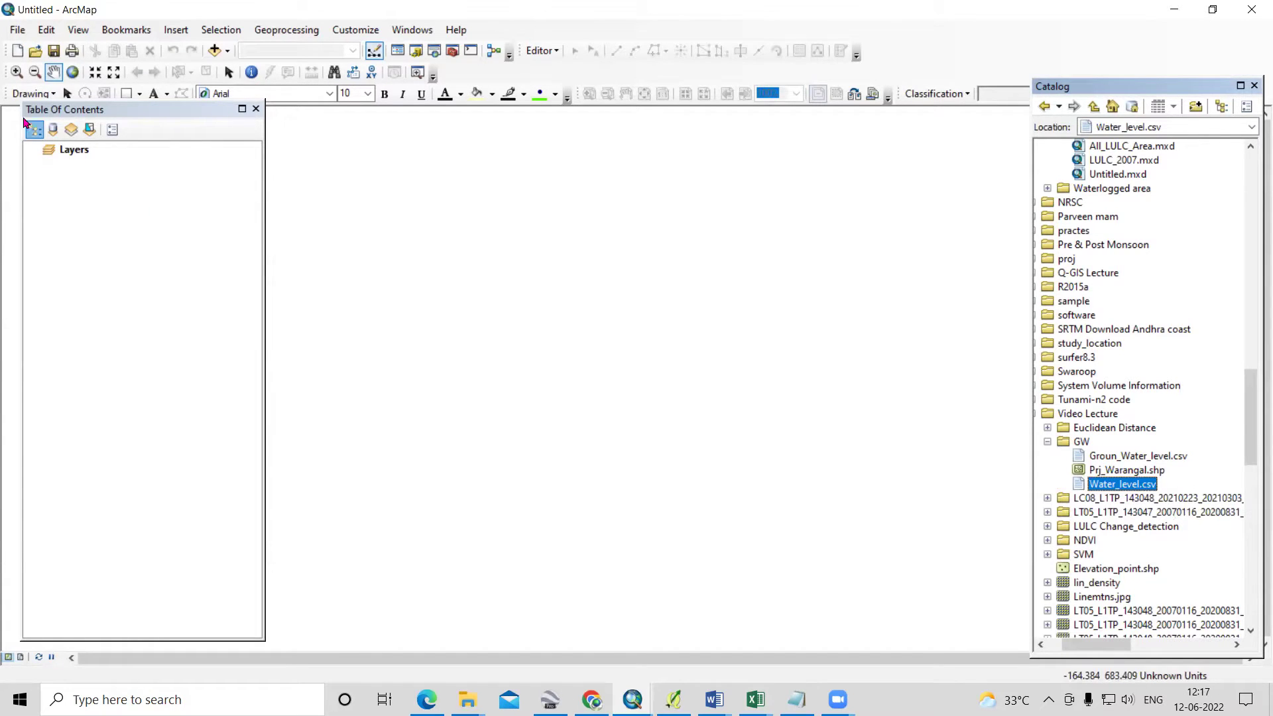
# Load Water_level.csv from the GW folder as the Add XY Data table and set the Z field to JUNE' 2020.
pyautogui.click(17, 29)
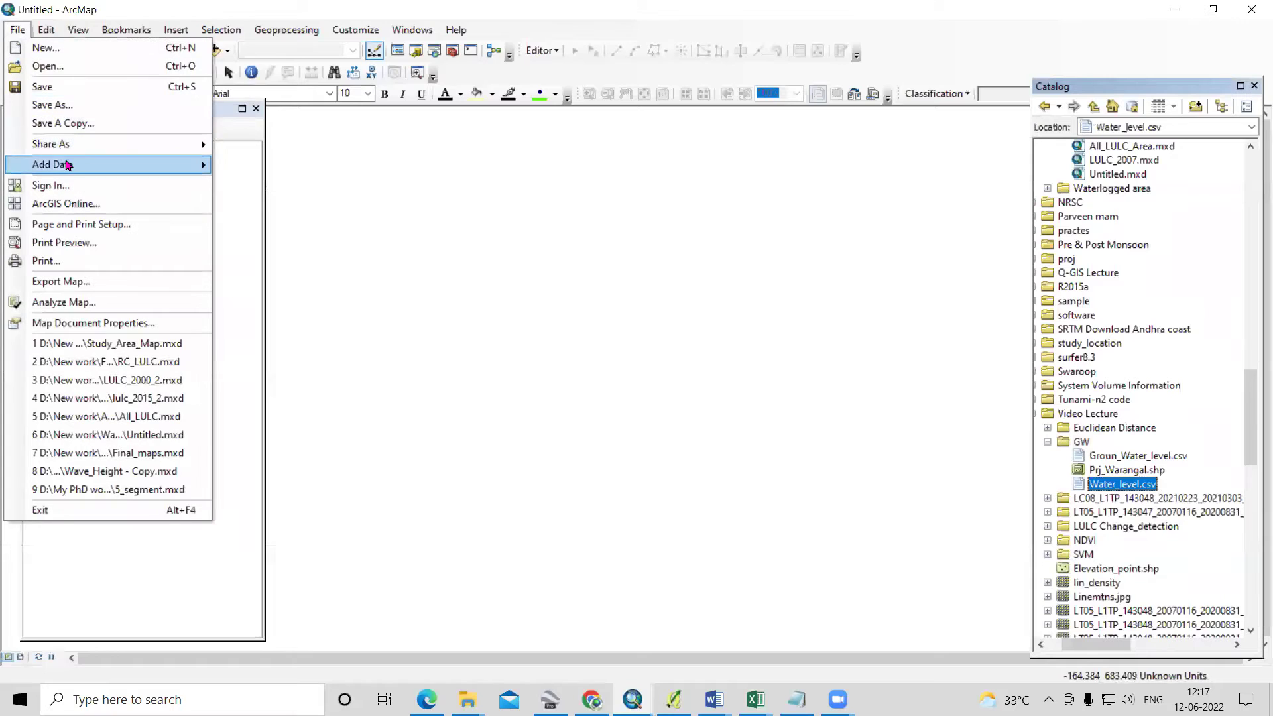
pyautogui.moveTo(66, 166)
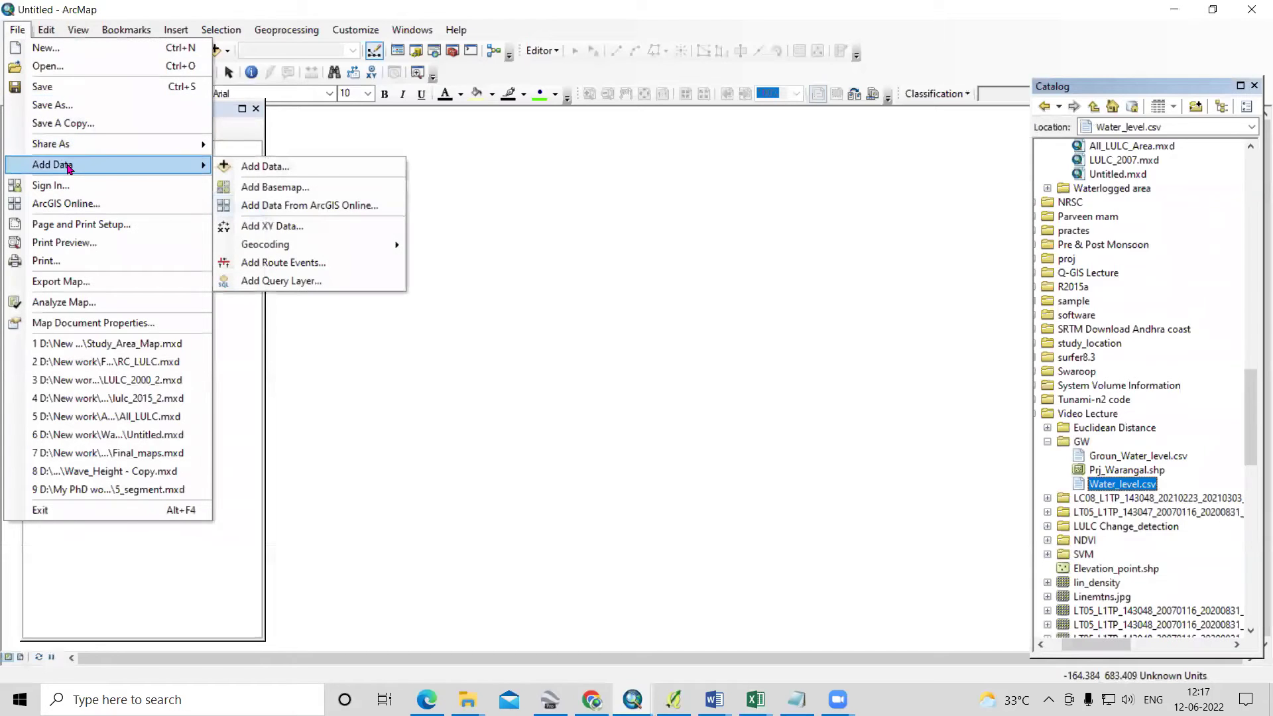
pyautogui.click(281, 232)
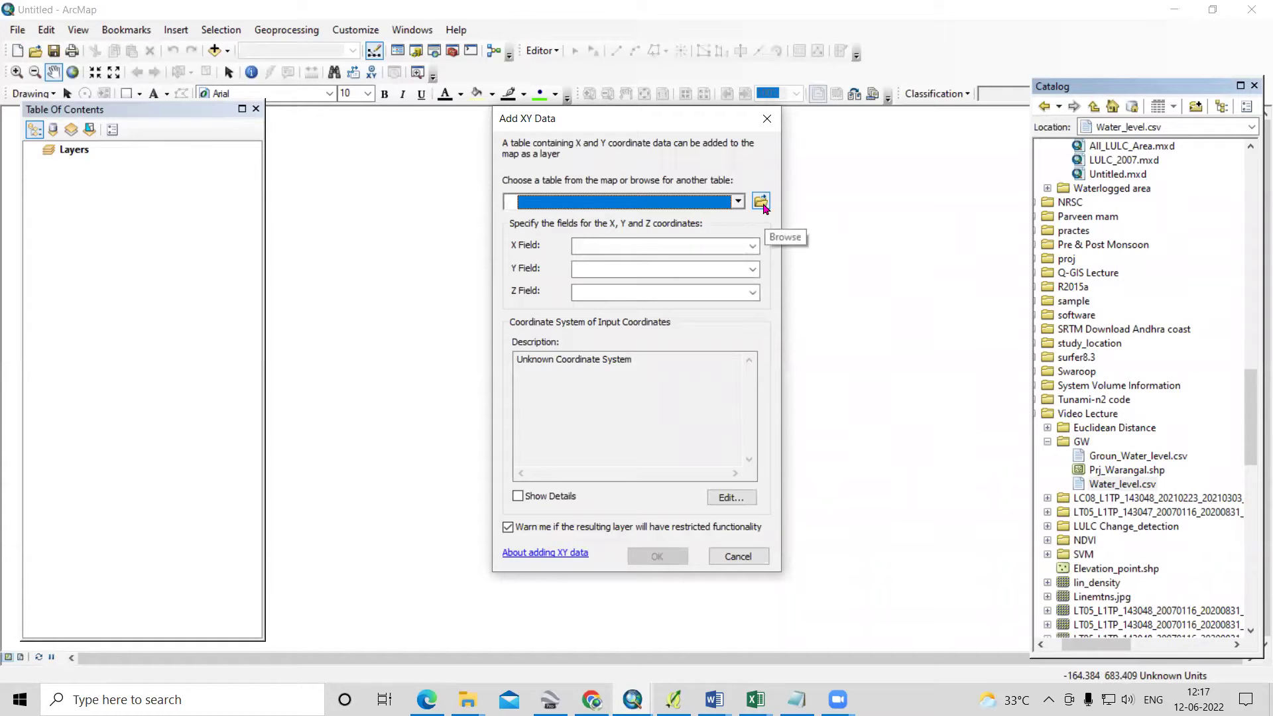
pyautogui.click(763, 206)
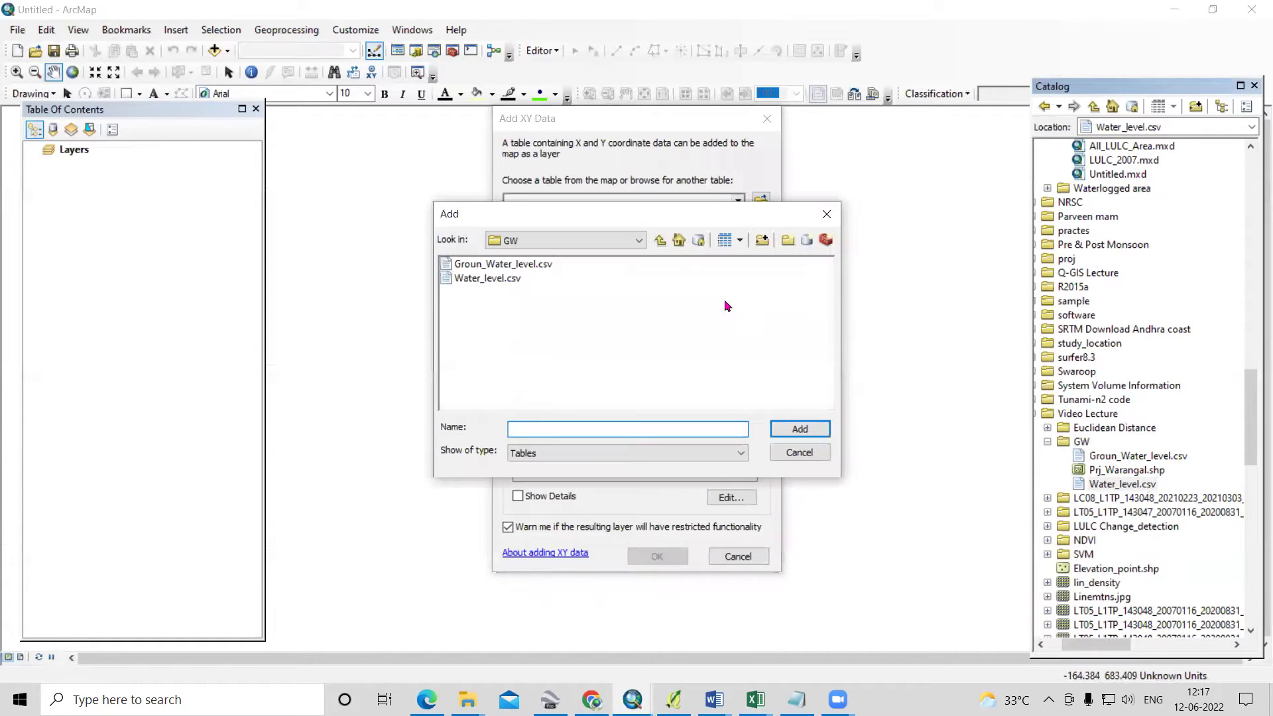
pyautogui.click(497, 279)
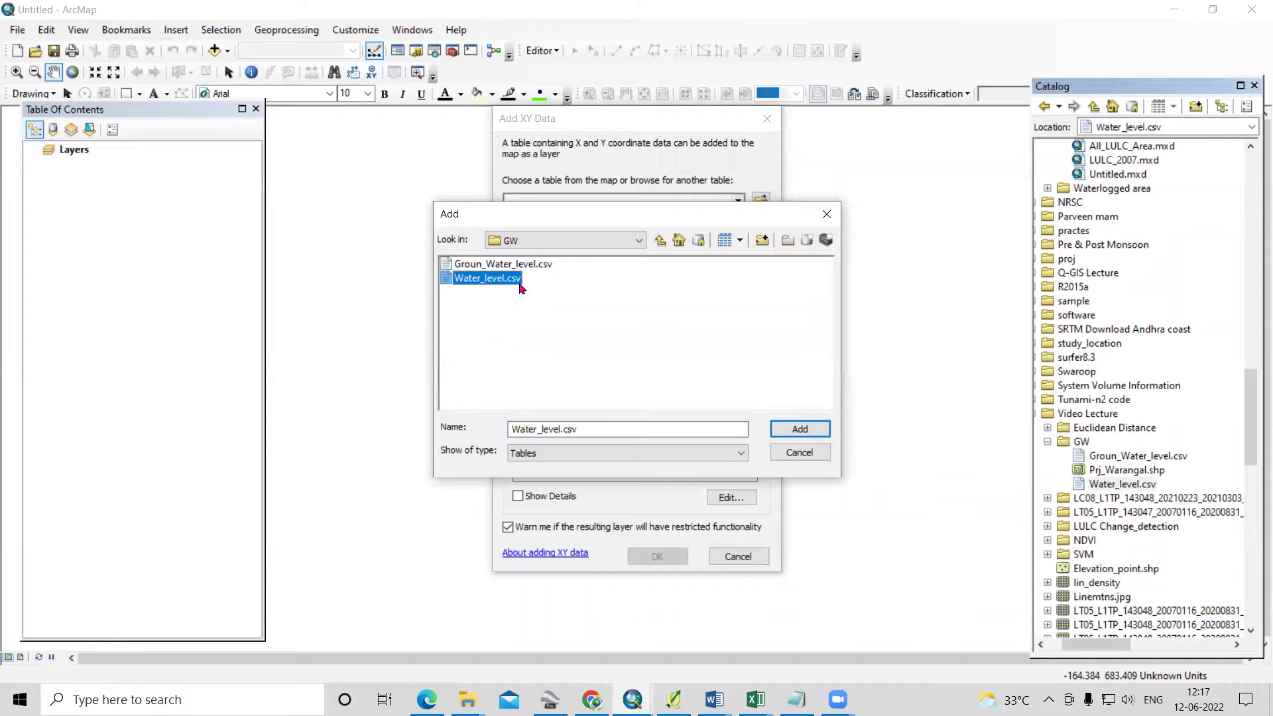
pyautogui.click(661, 243)
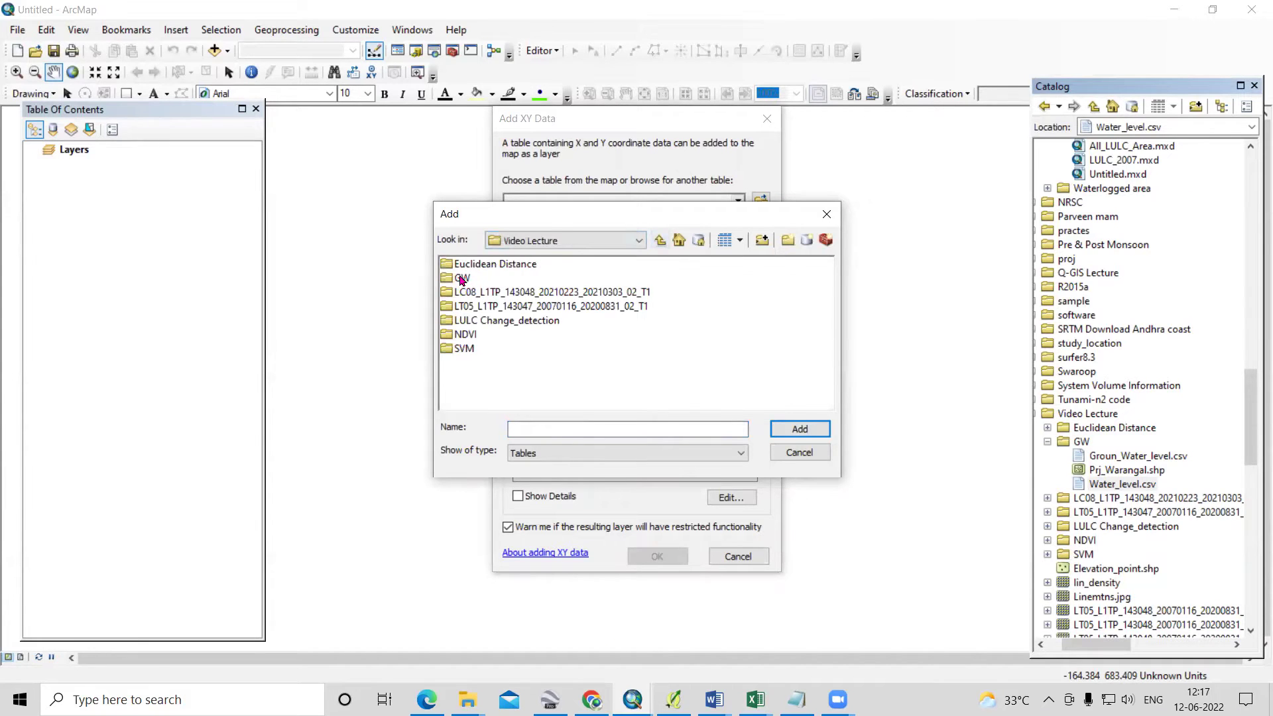
pyautogui.doubleClick(462, 280)
pyautogui.click(479, 282)
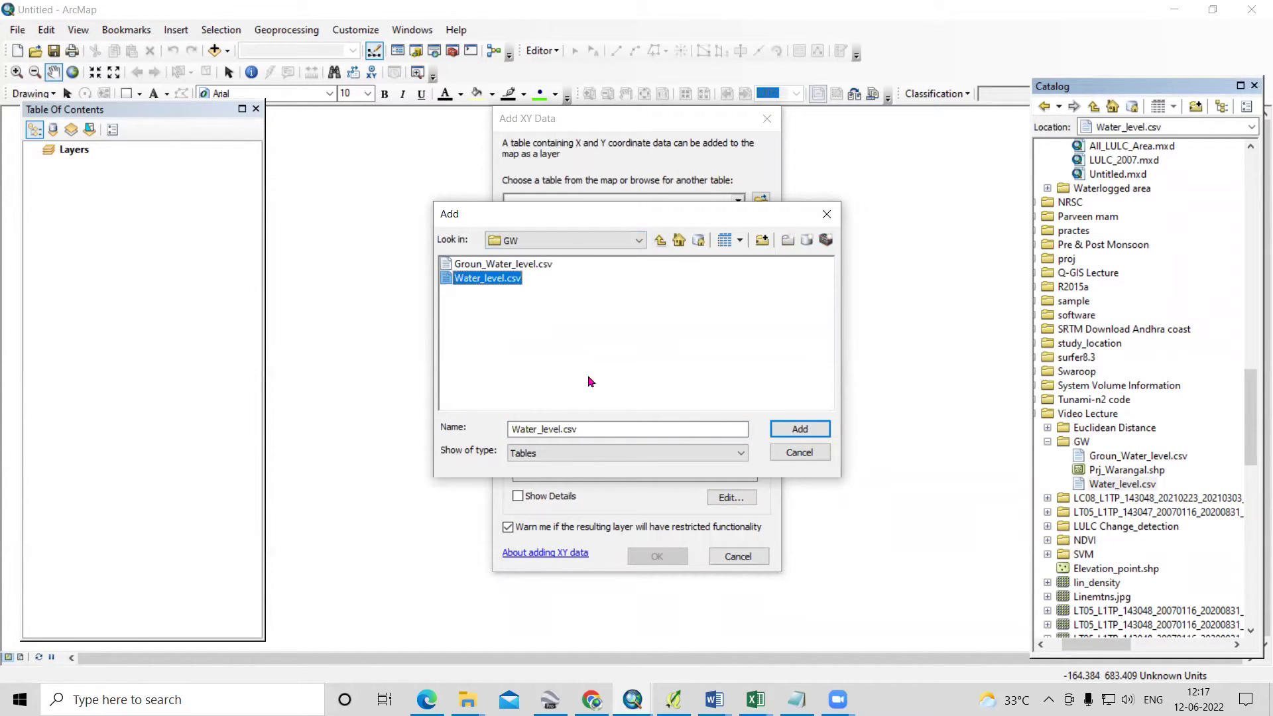
pyautogui.click(800, 429)
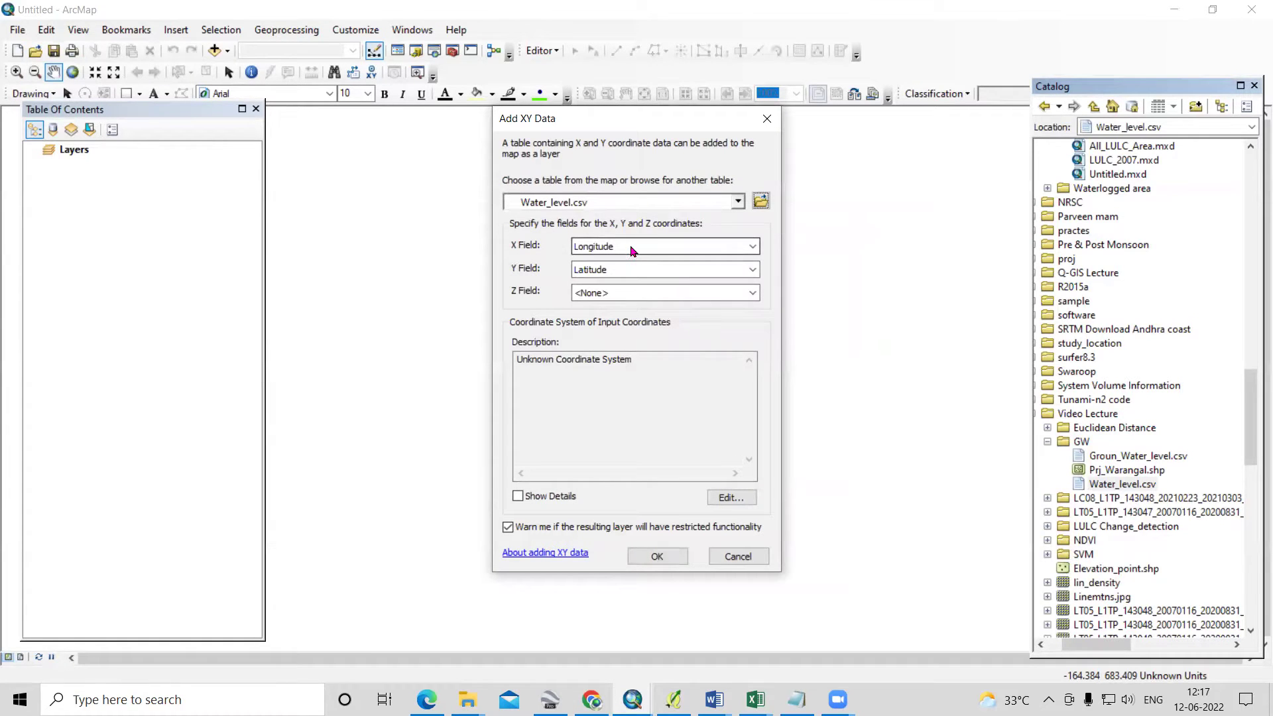
pyautogui.click(715, 296)
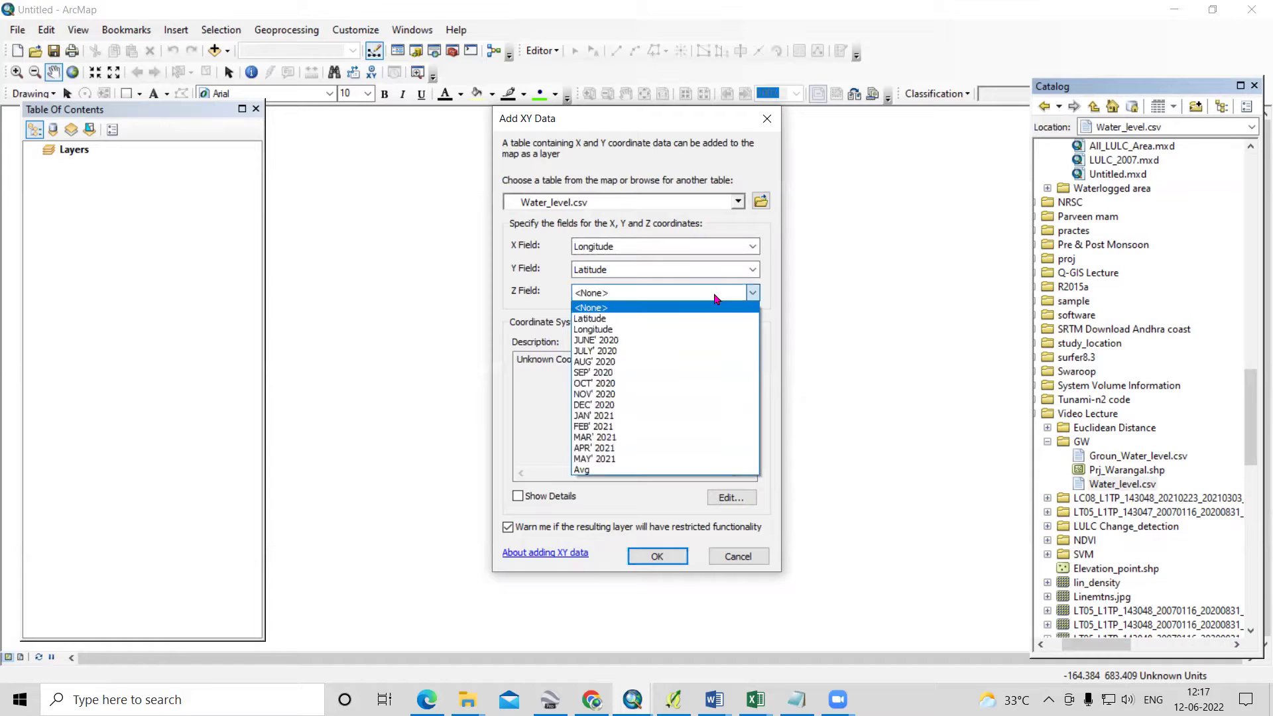
pyautogui.click(607, 344)
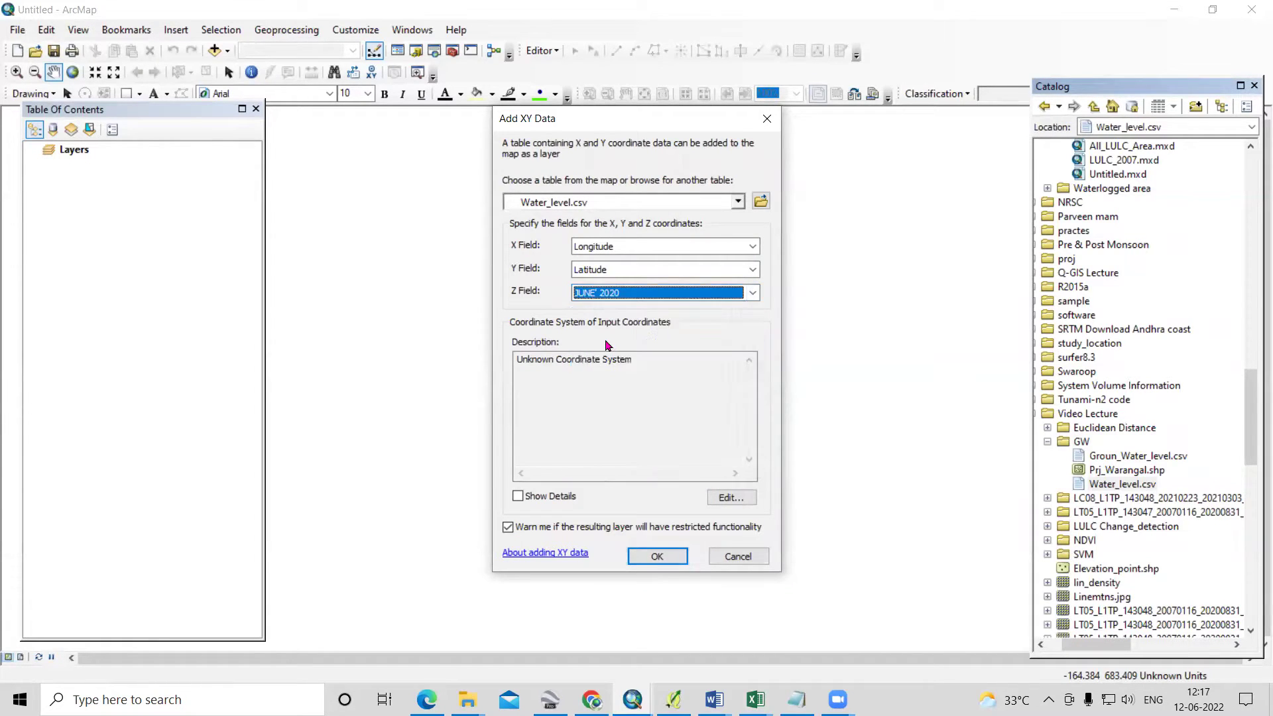
# Assign the WGS 1984 geographic coordinate system to the XY data and add the points to the map.
pyautogui.click(732, 498)
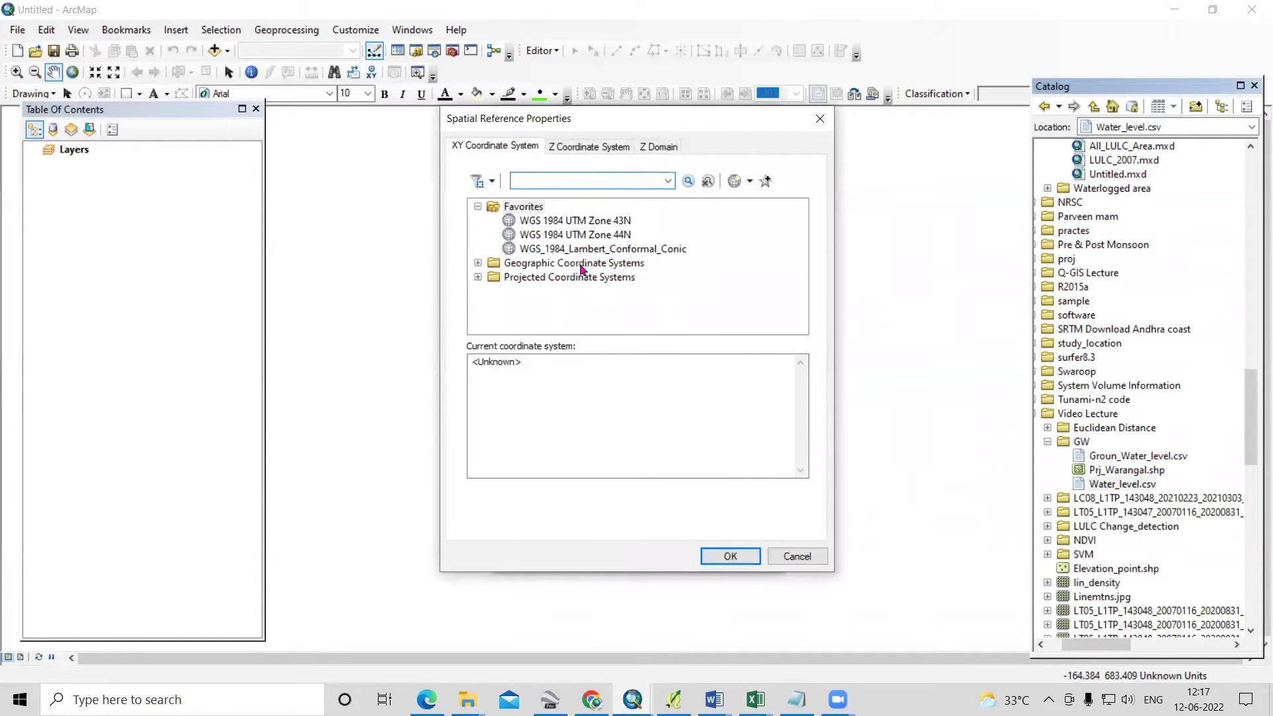
pyautogui.doubleClick(581, 263)
pyautogui.scroll(-3, 563, 302)
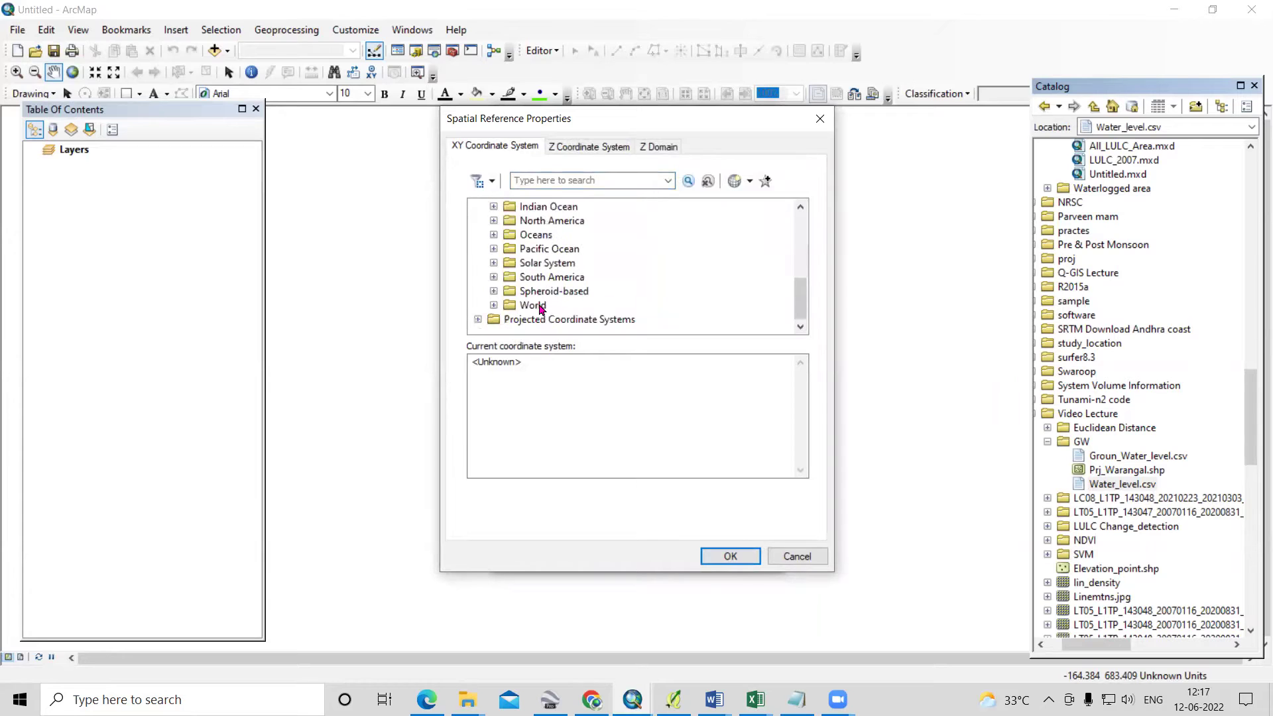
pyautogui.scroll(4, 539, 309)
pyautogui.scroll(-4, 540, 311)
pyautogui.doubleClick(531, 306)
pyautogui.scroll(-5, 544, 308)
pyautogui.click(560, 292)
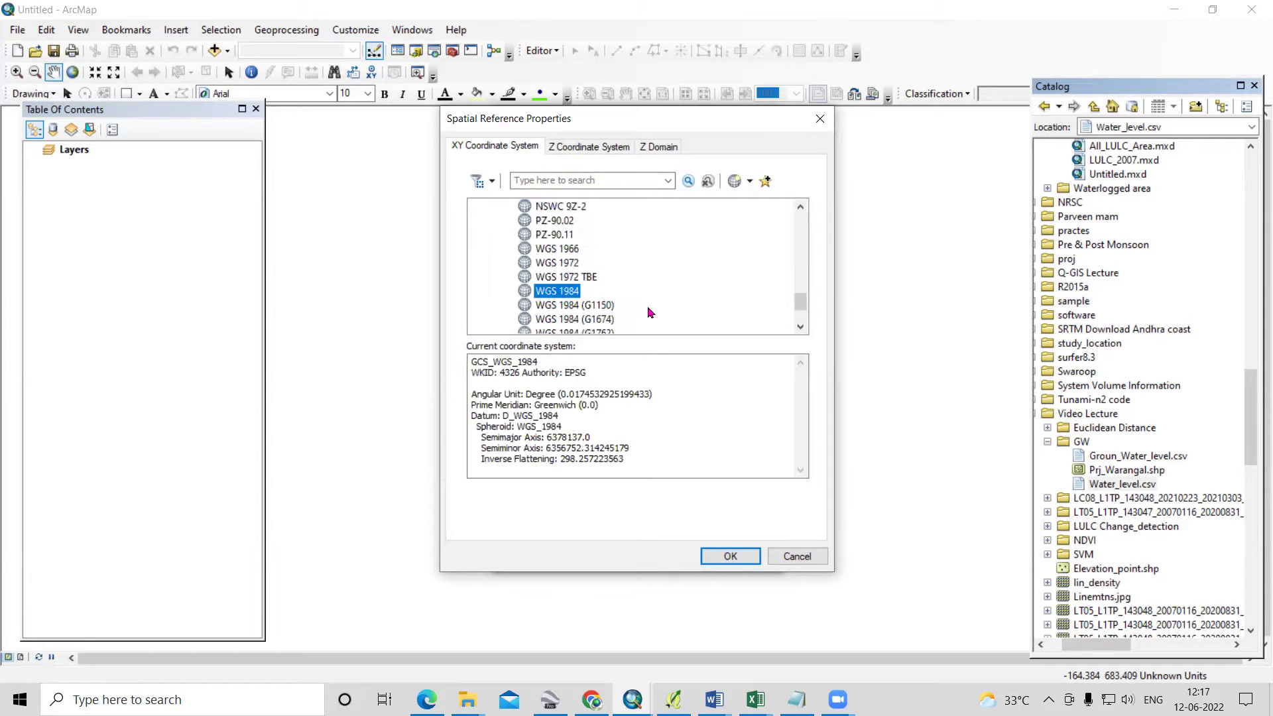
pyautogui.click(730, 556)
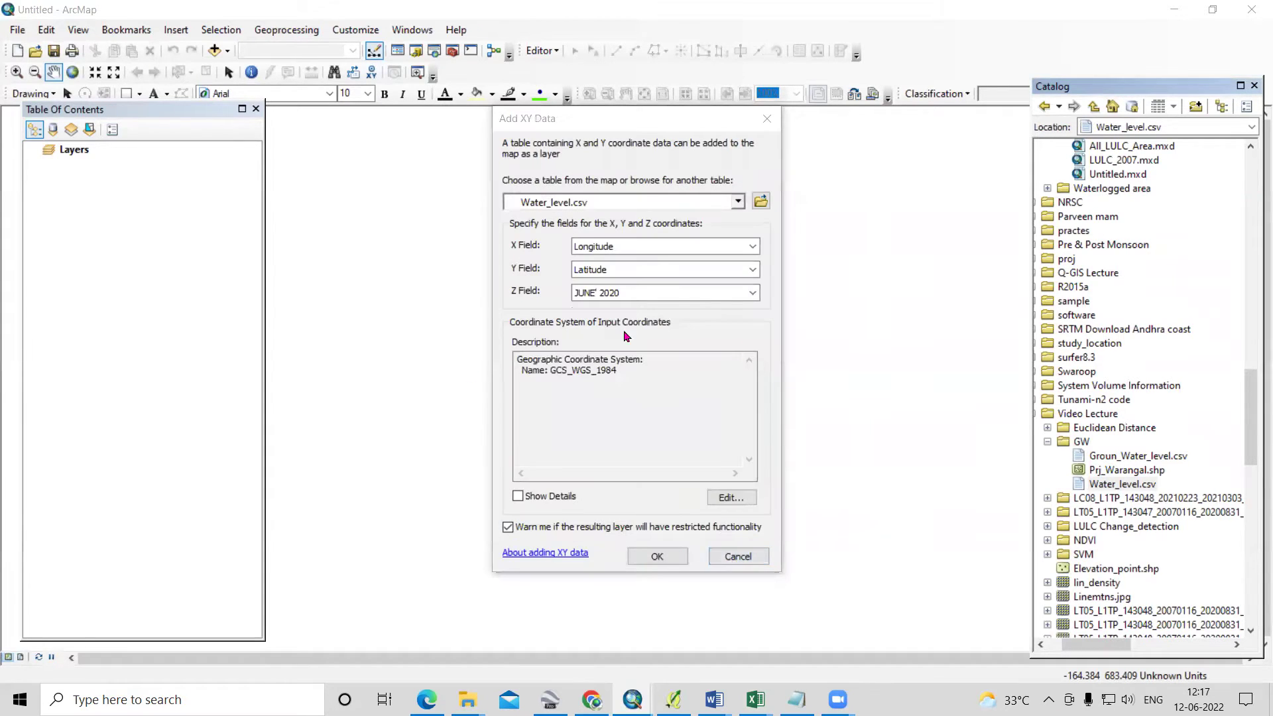
pyautogui.click(657, 558)
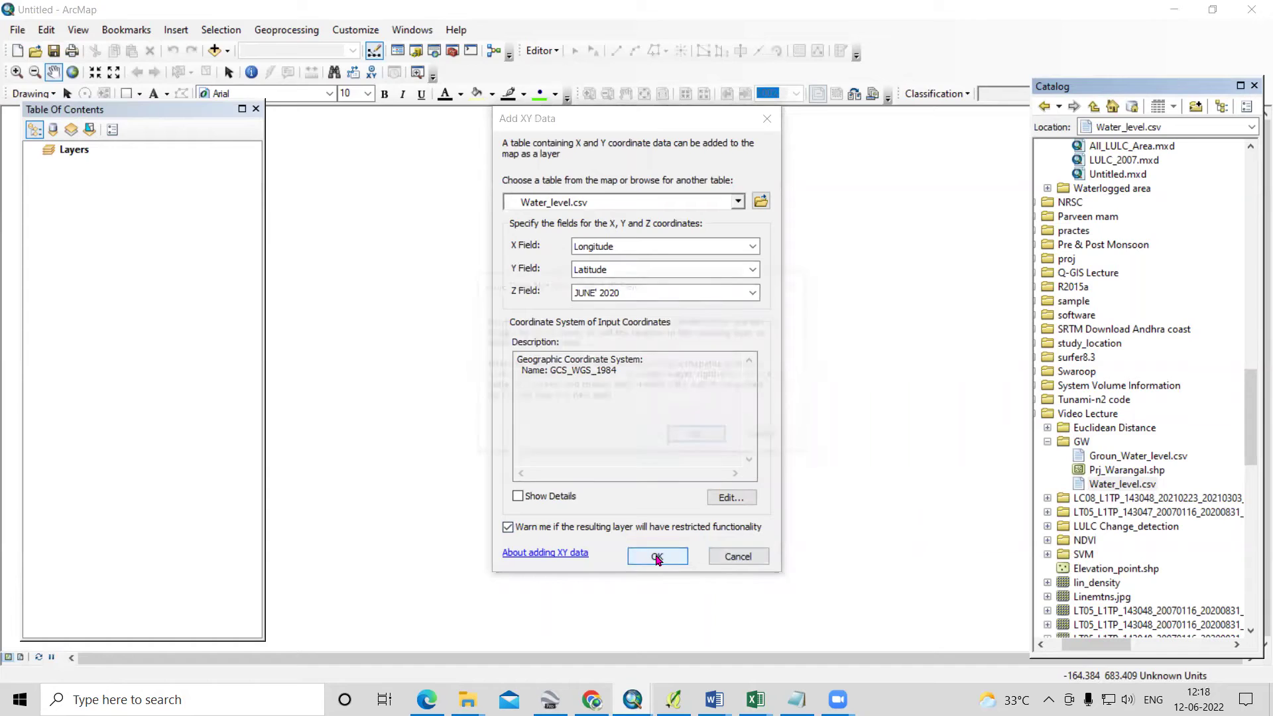
pyautogui.click(696, 439)
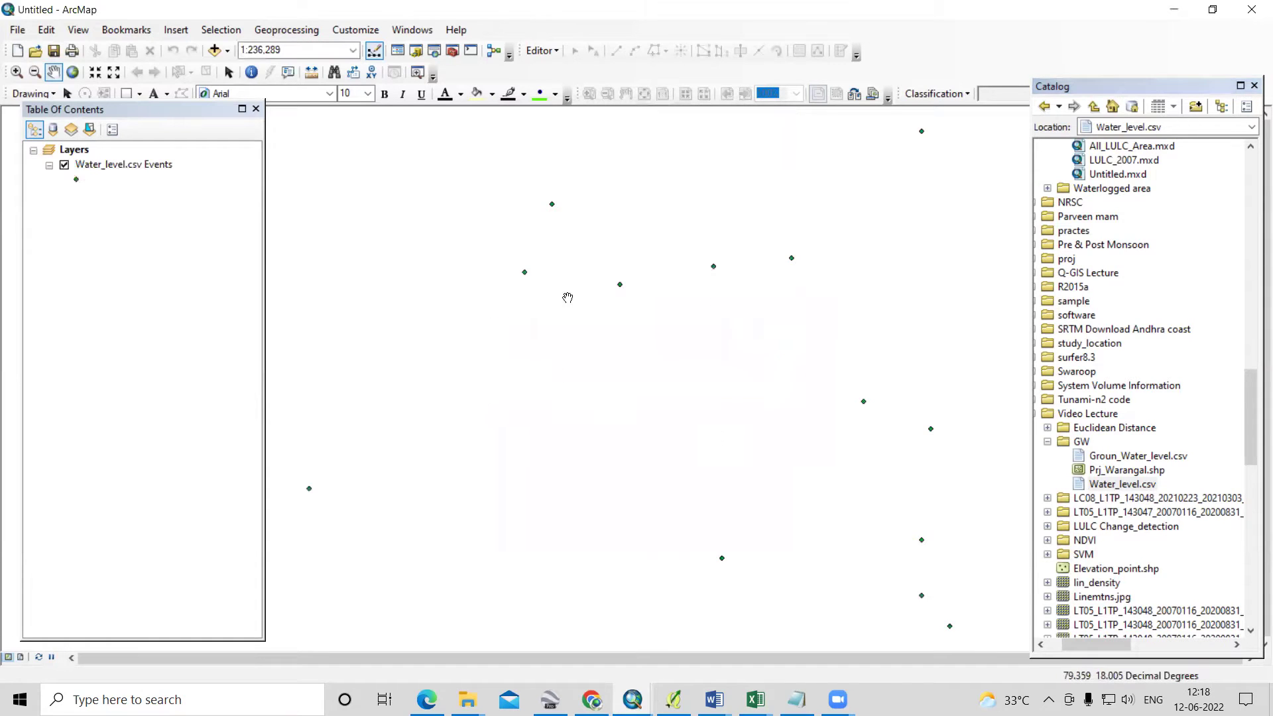
# Add the Prj_Warangal.shp boundary from the GW folder to the map with the water level points.
pyautogui.scroll(-1, 570, 345)
pyautogui.moveTo(606, 310); pyautogui.dragTo(517, 276)
pyautogui.scroll(-1, 554, 360)
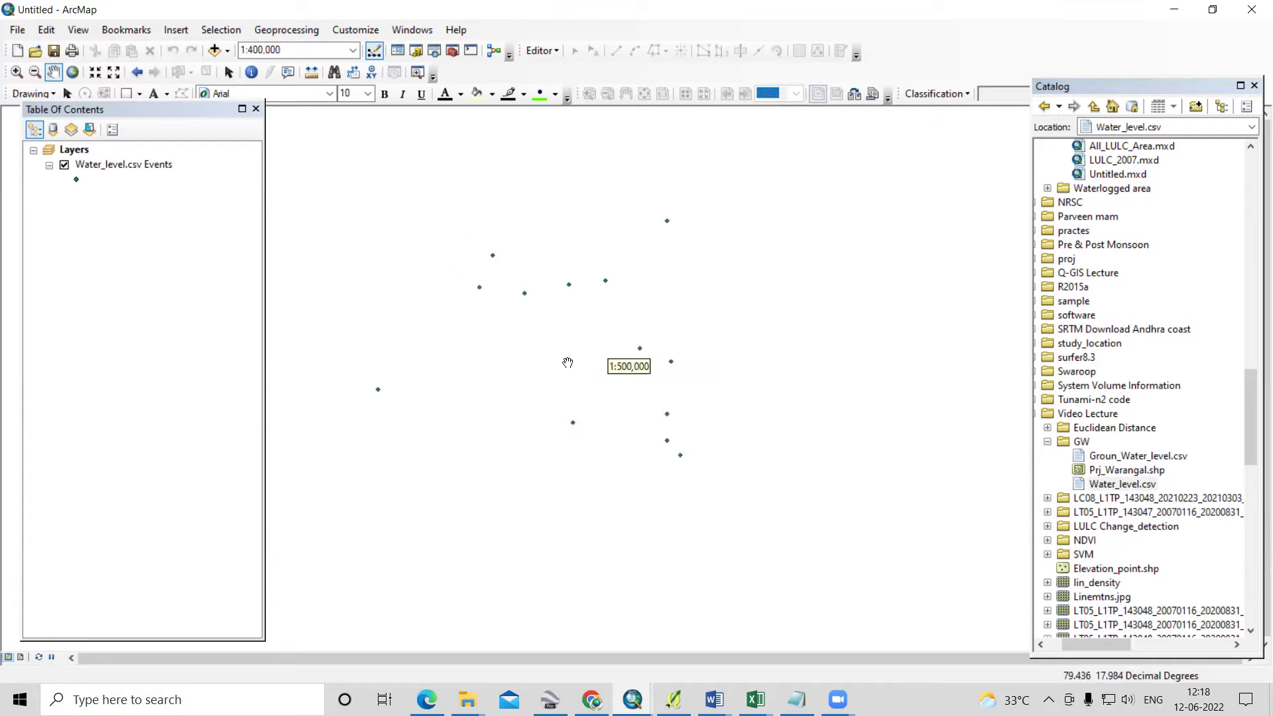
pyautogui.moveTo(1127, 471); pyautogui.dragTo(579, 407)
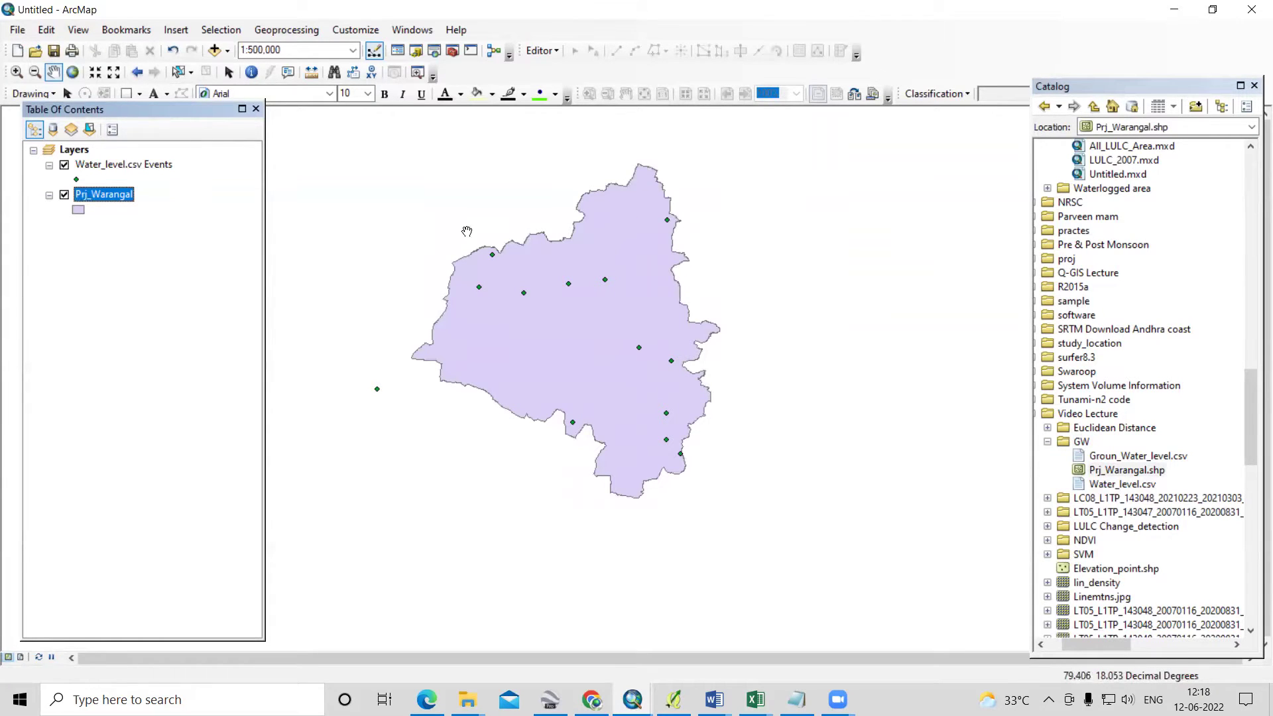
pyautogui.scroll(1, 460, 223)
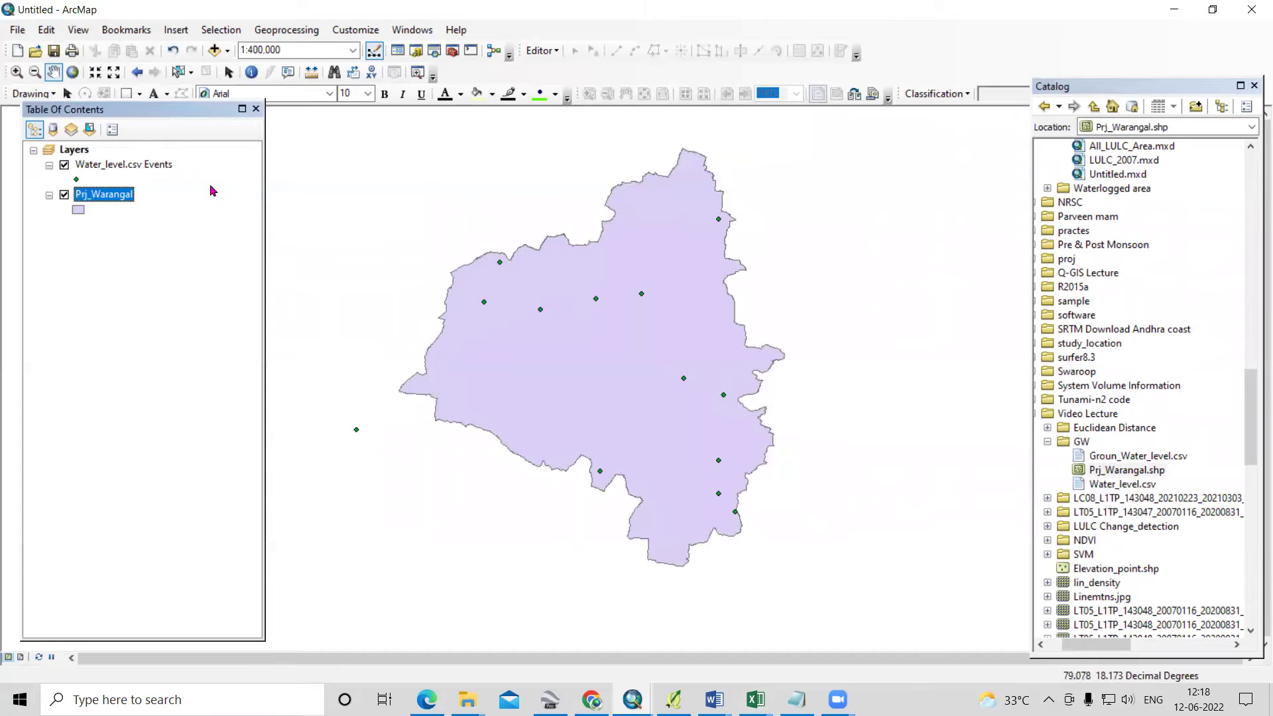
# Export the Water_level.csv Events layer as the shapefile Prj_GWL in the GW folder and add it to the map.
pyautogui.click(111, 169)
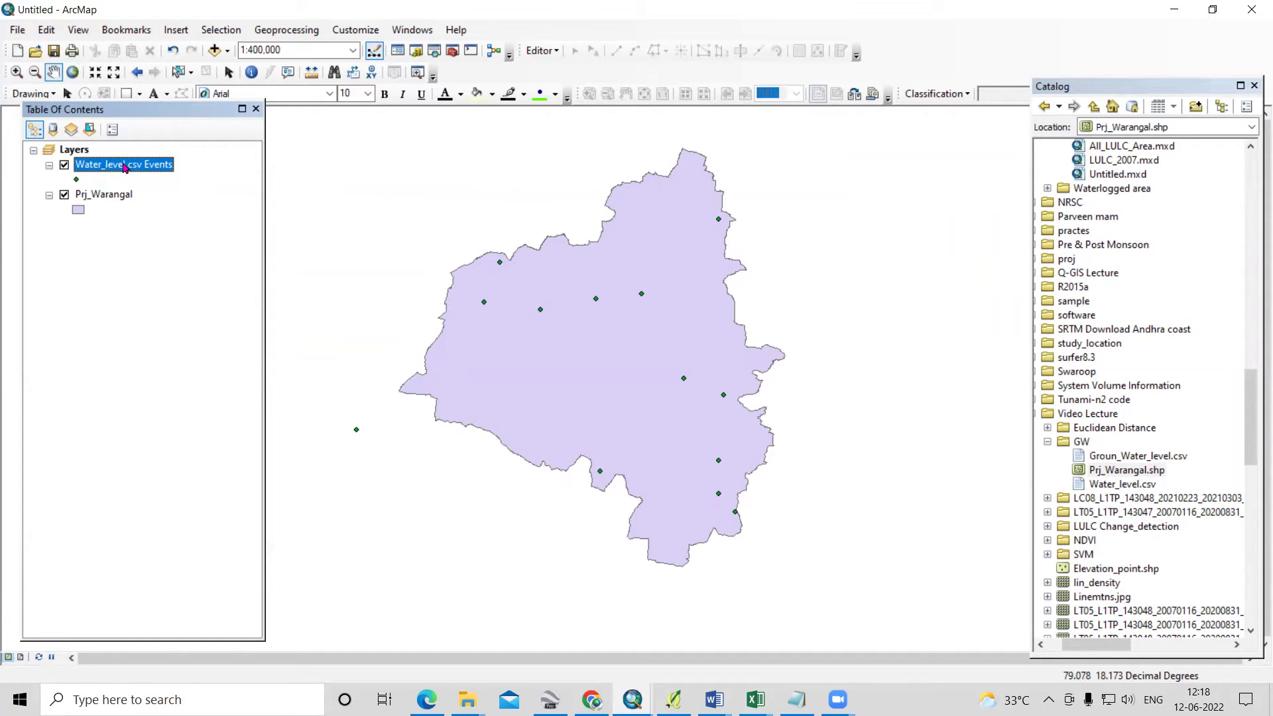
pyautogui.rightClick(124, 167)
pyautogui.moveTo(327, 450)
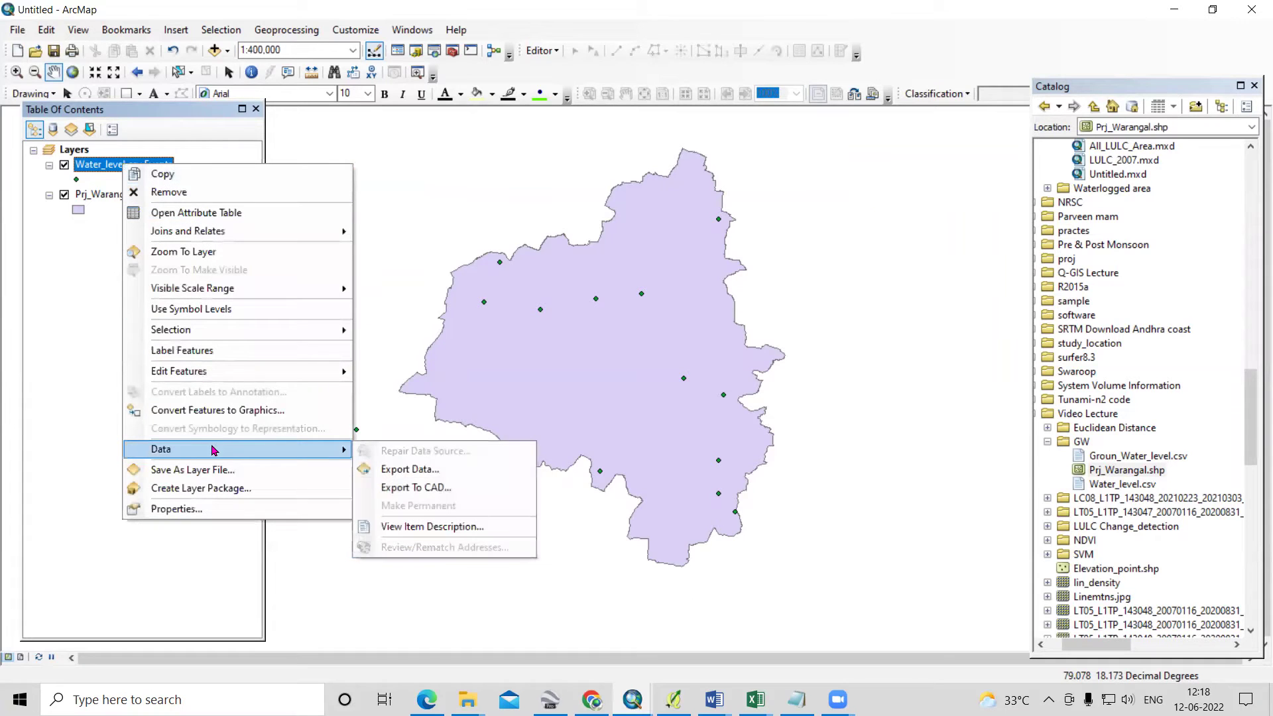
pyautogui.click(409, 468)
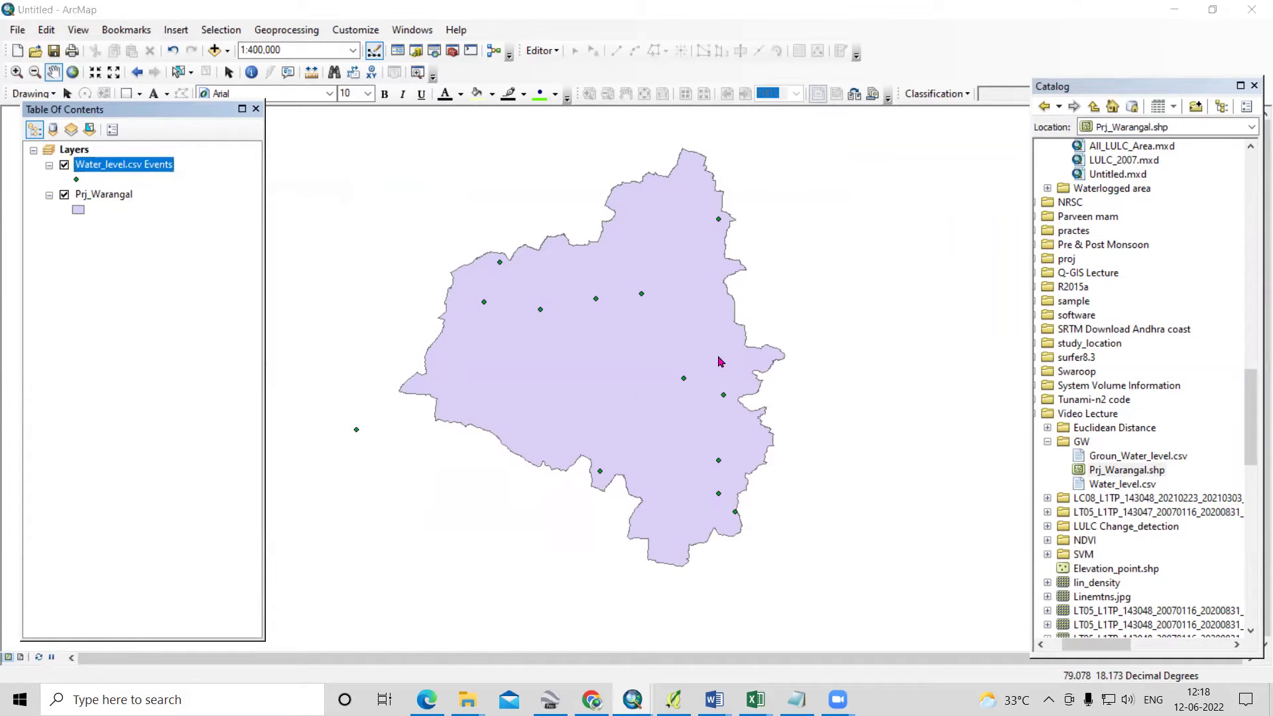
pyautogui.click(779, 376)
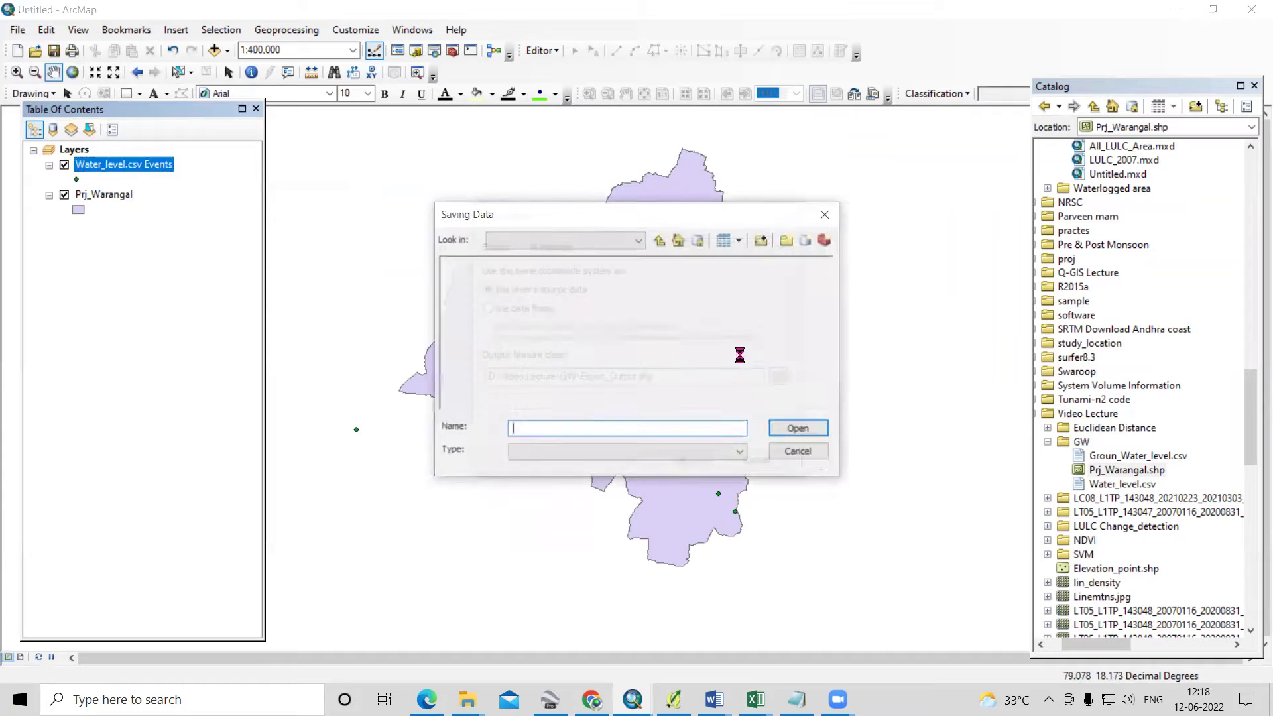
pyautogui.moveTo(605, 432); pyautogui.dragTo(326, 431)
pyautogui.press('BackSpace')
pyautogui.write('Prh')
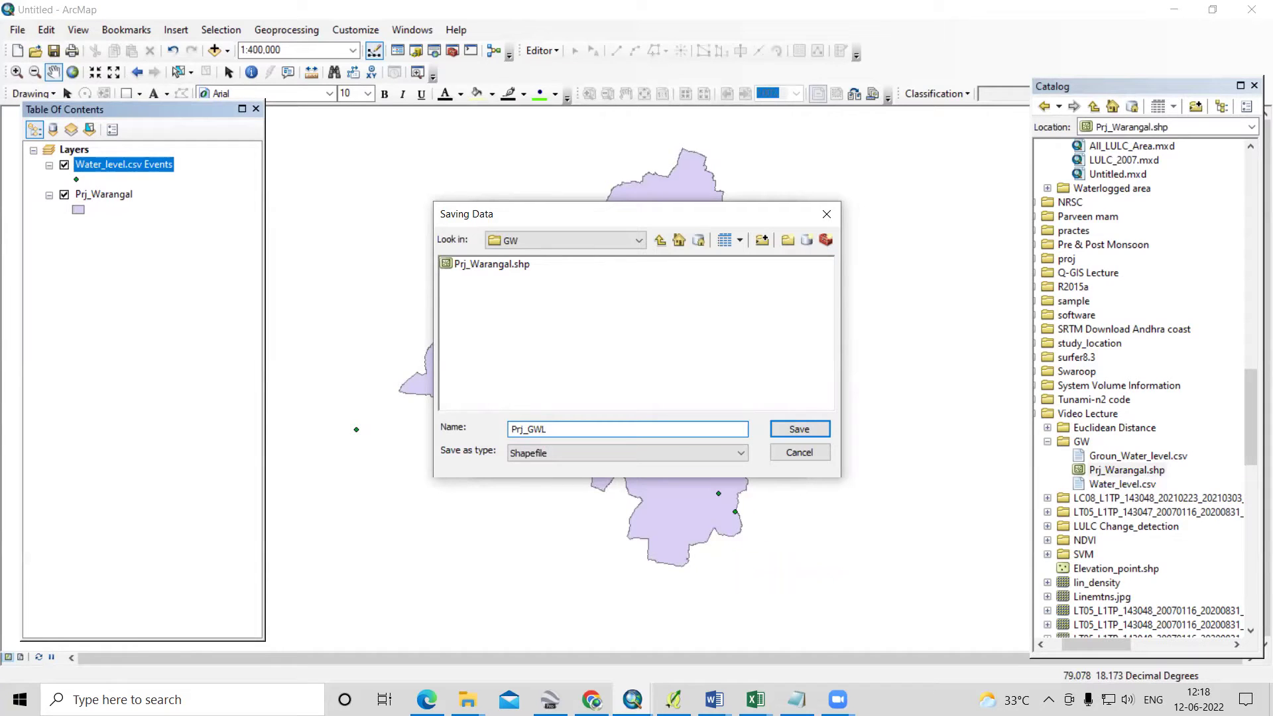
pyautogui.click(798, 429)
pyautogui.click(683, 460)
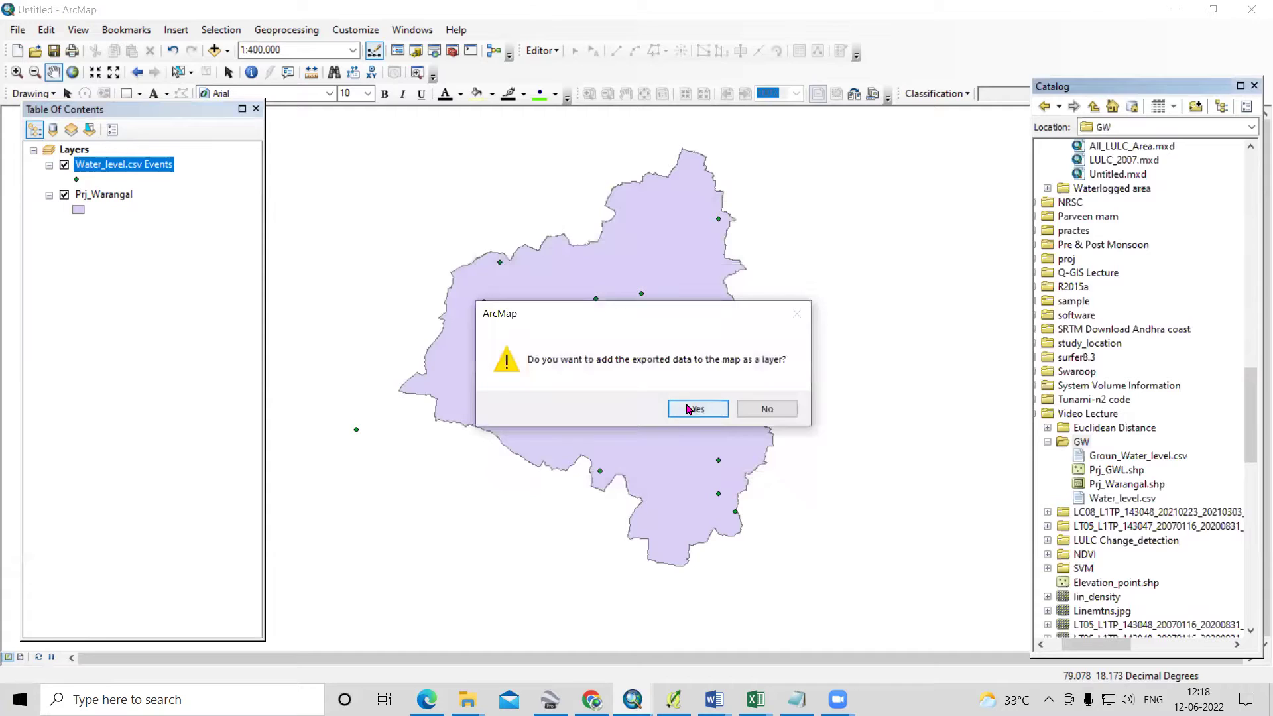
pyautogui.click(692, 408)
# Hide the Water_level.csv Events layer so only the exported points show over the Warangal boundary.
pyautogui.click(64, 194)
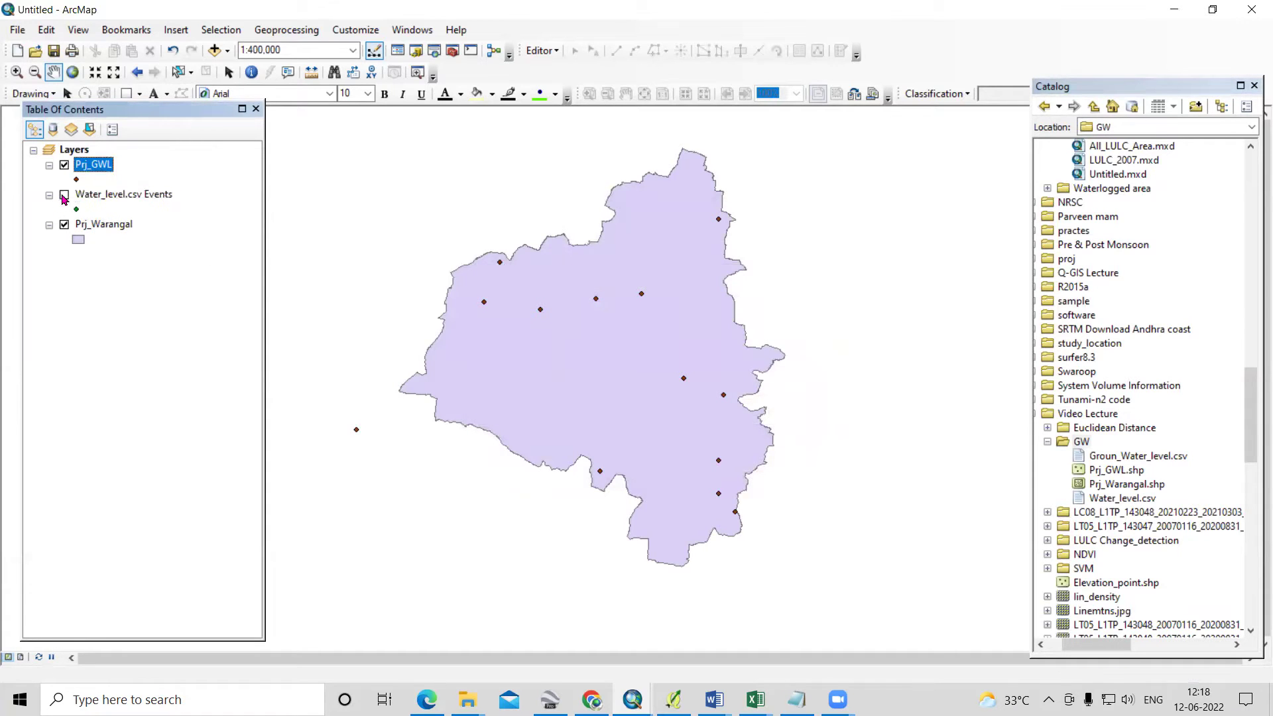
pyautogui.scroll(-1, 584, 326)
pyautogui.scroll(1, 626, 406)
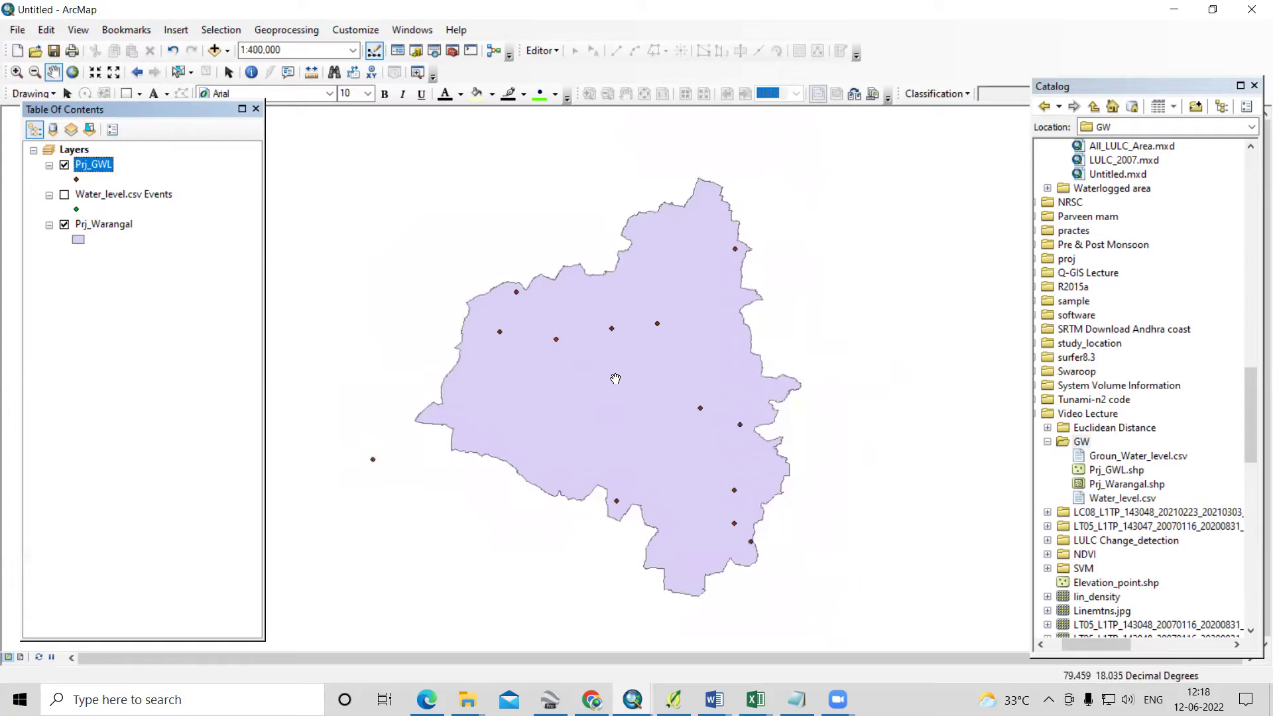
# Open ArcToolbox and expand the Interpolation toolset within the Spatial Analyst Tools.
pyautogui.click(452, 51)
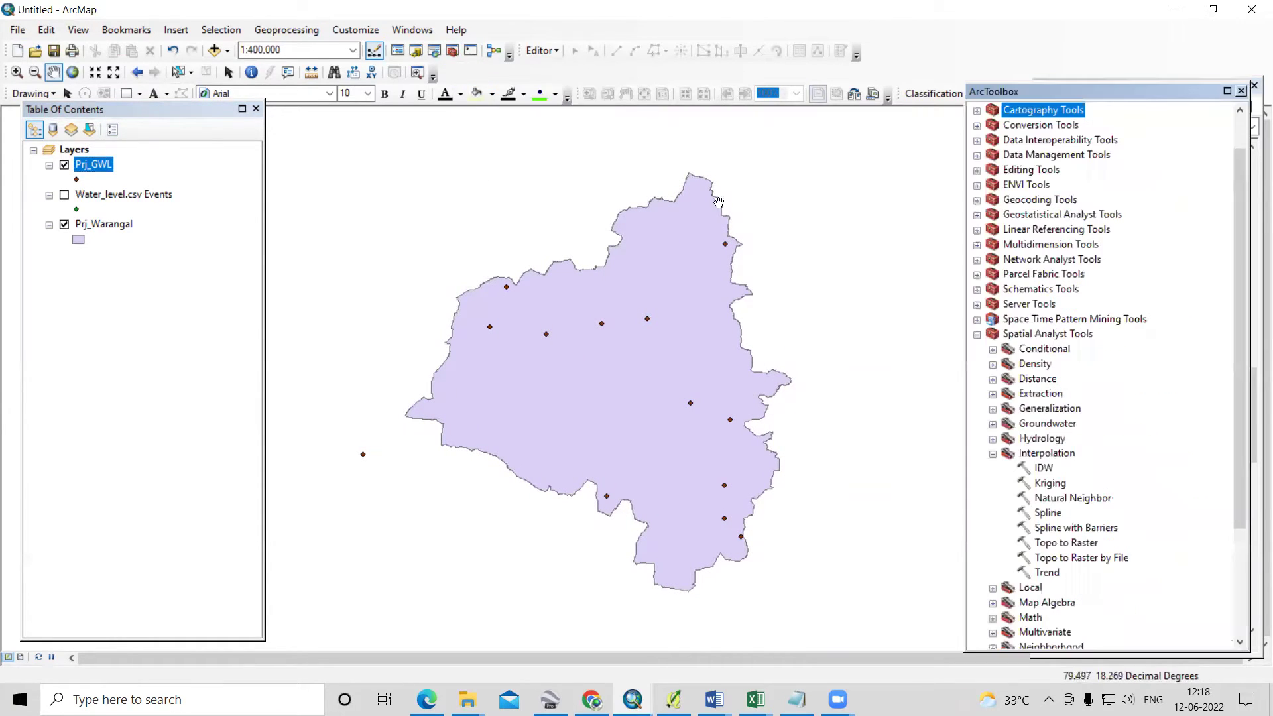
pyautogui.scroll(-3, 1098, 337)
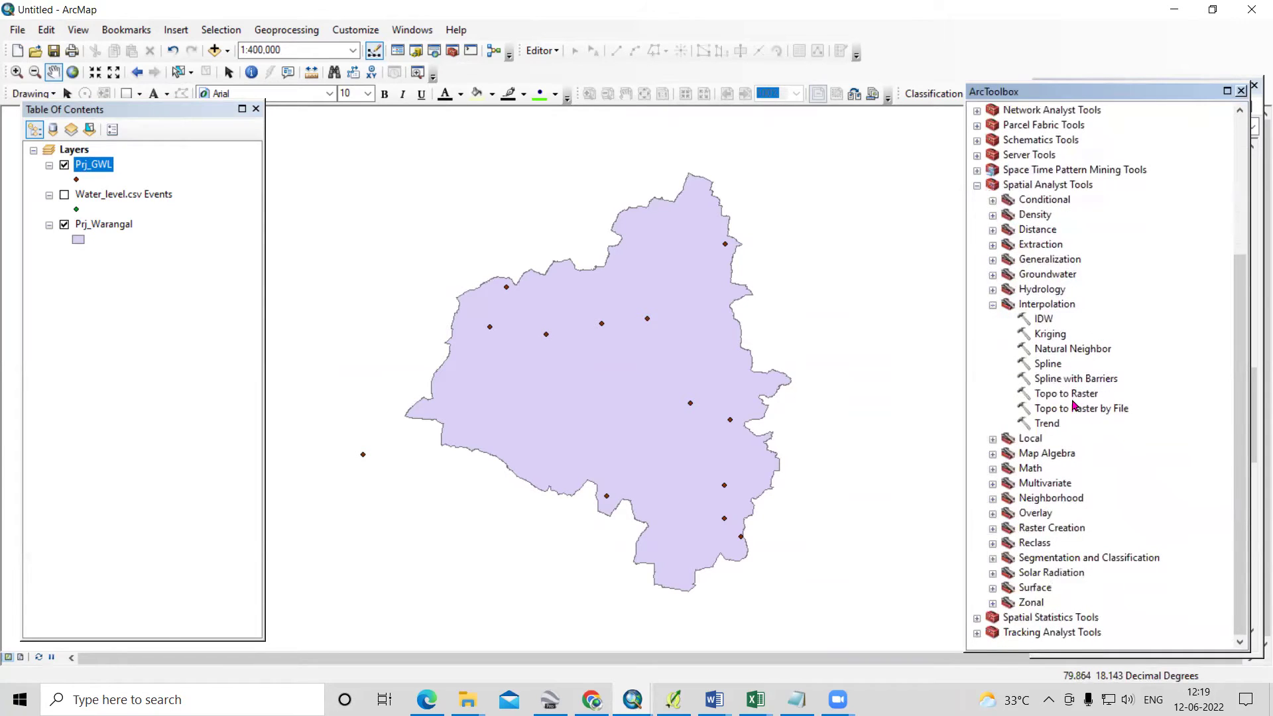
pyautogui.click(1017, 304)
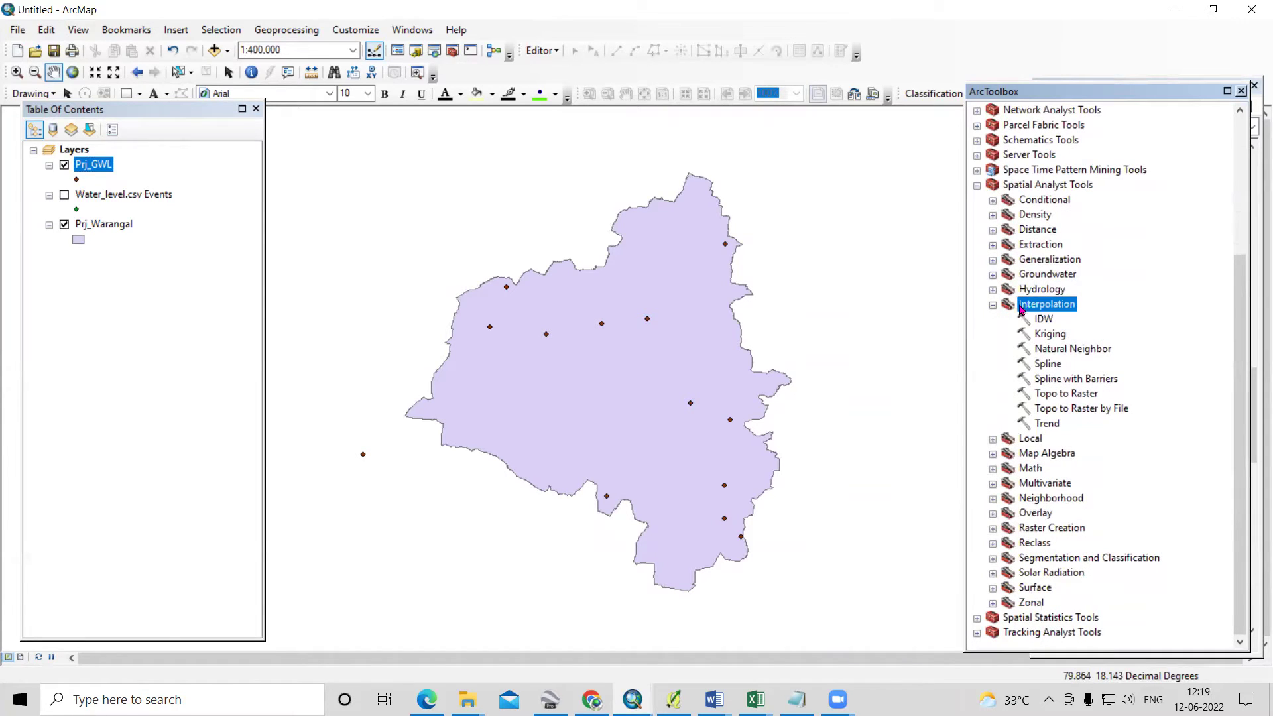
pyautogui.click(976, 185)
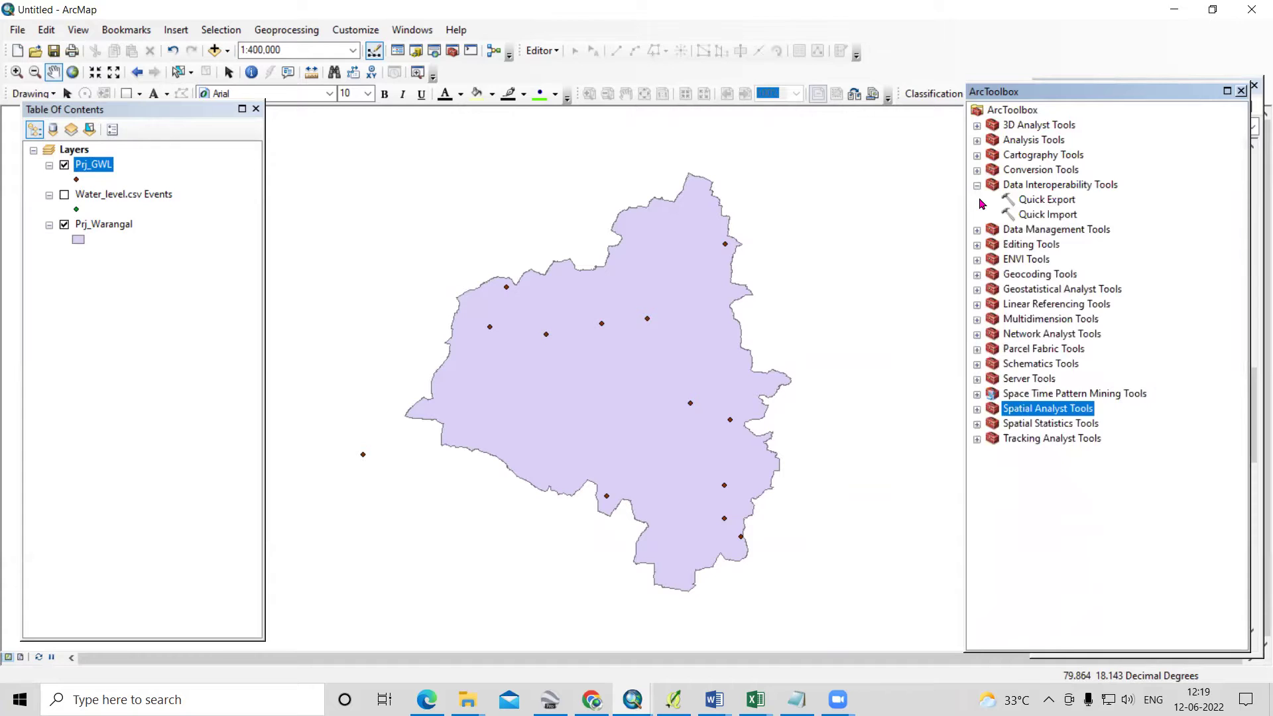
pyautogui.click(978, 186)
pyautogui.doubleClick(1014, 379)
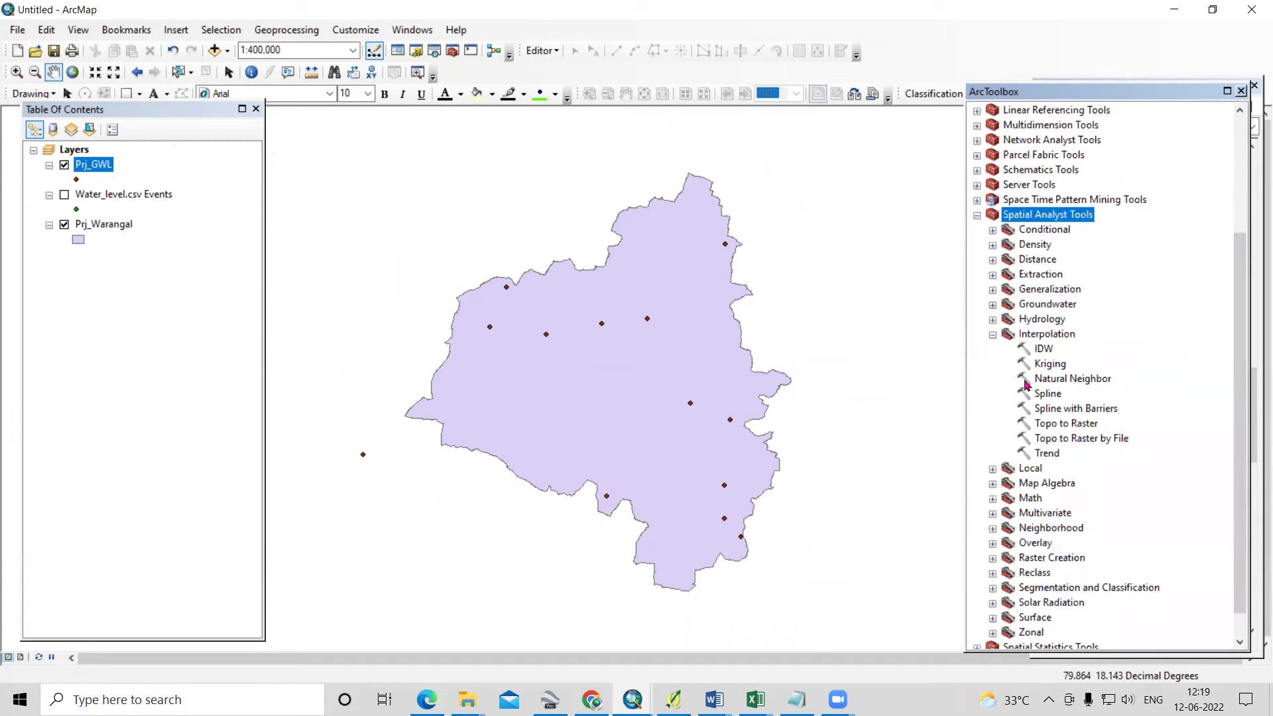
pyautogui.doubleClick(1043, 335)
pyautogui.doubleClick(1043, 425)
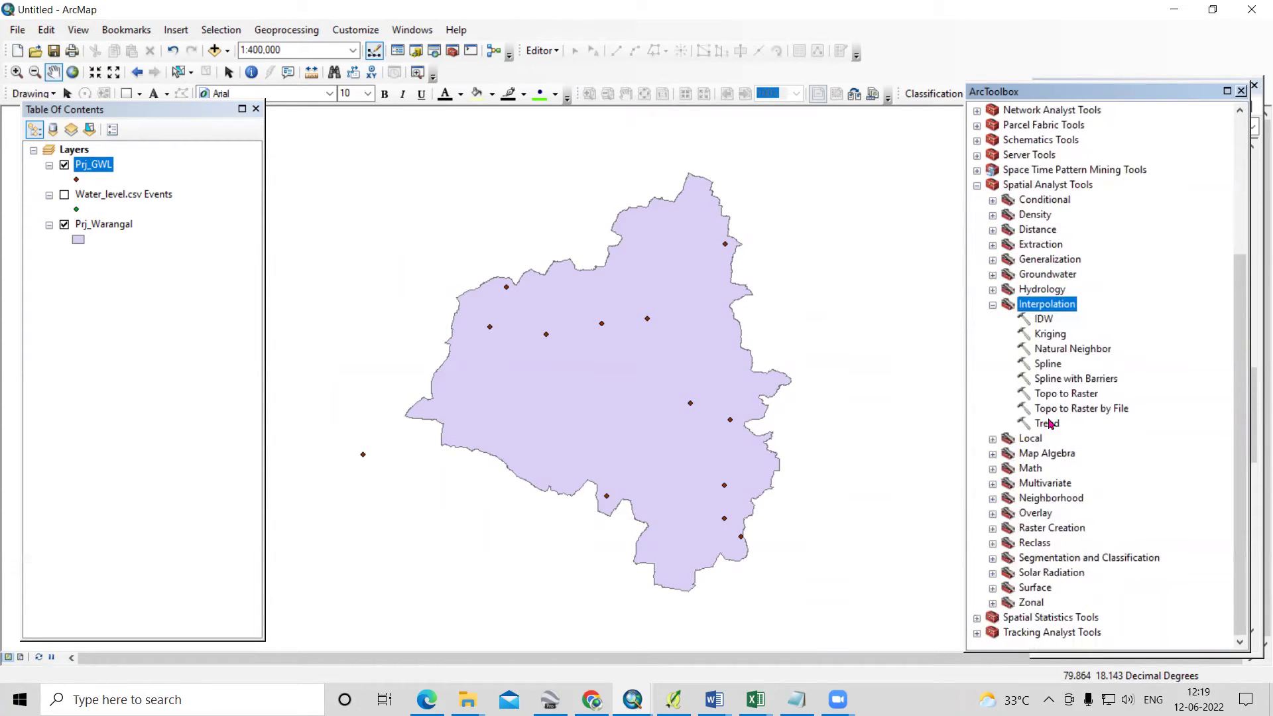
# Read the summary and usage notes in the help topic for the IDW interpolation tool.
pyautogui.click(1051, 325)
pyautogui.rightClick(1051, 324)
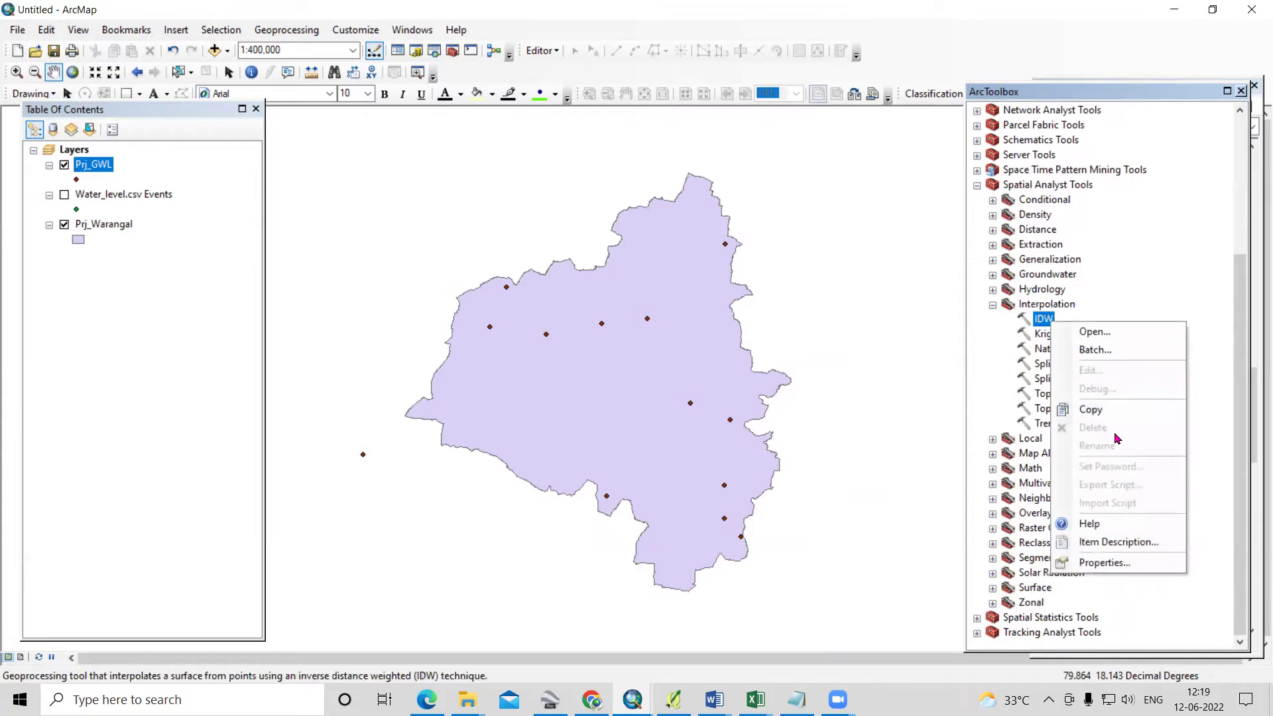
pyautogui.click(1123, 531)
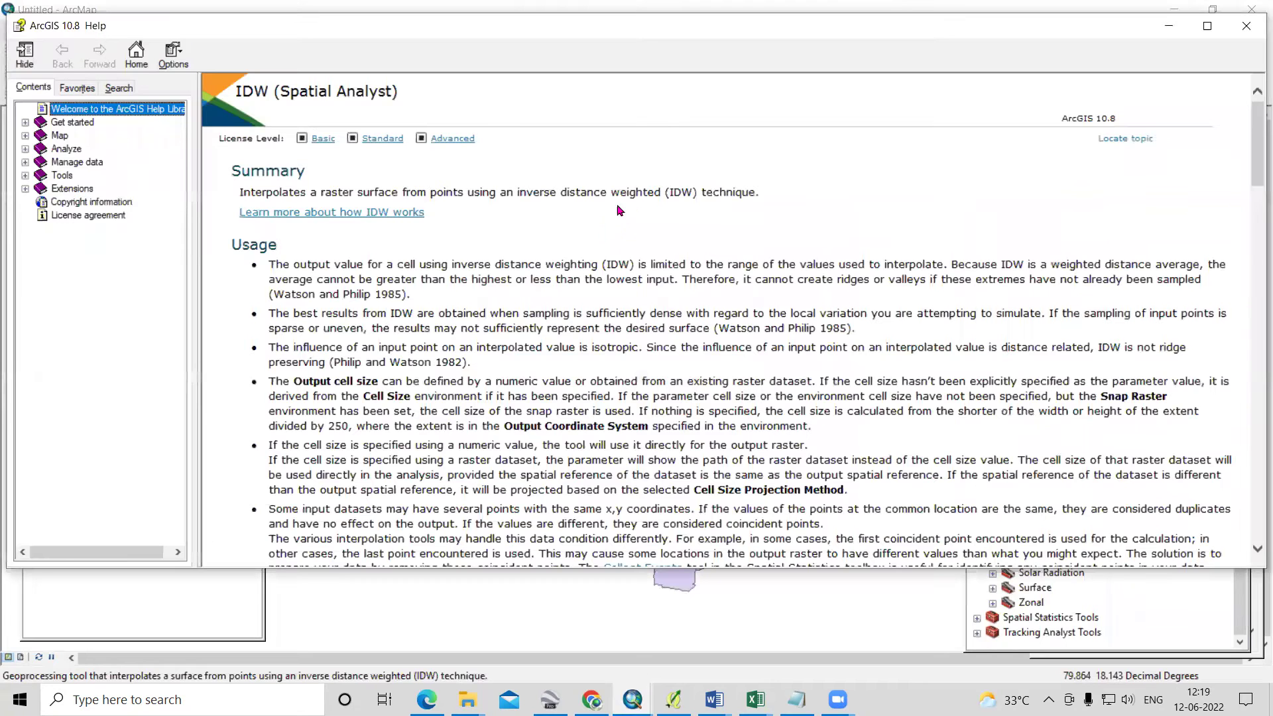
pyautogui.moveTo(518, 192); pyautogui.dragTo(659, 191)
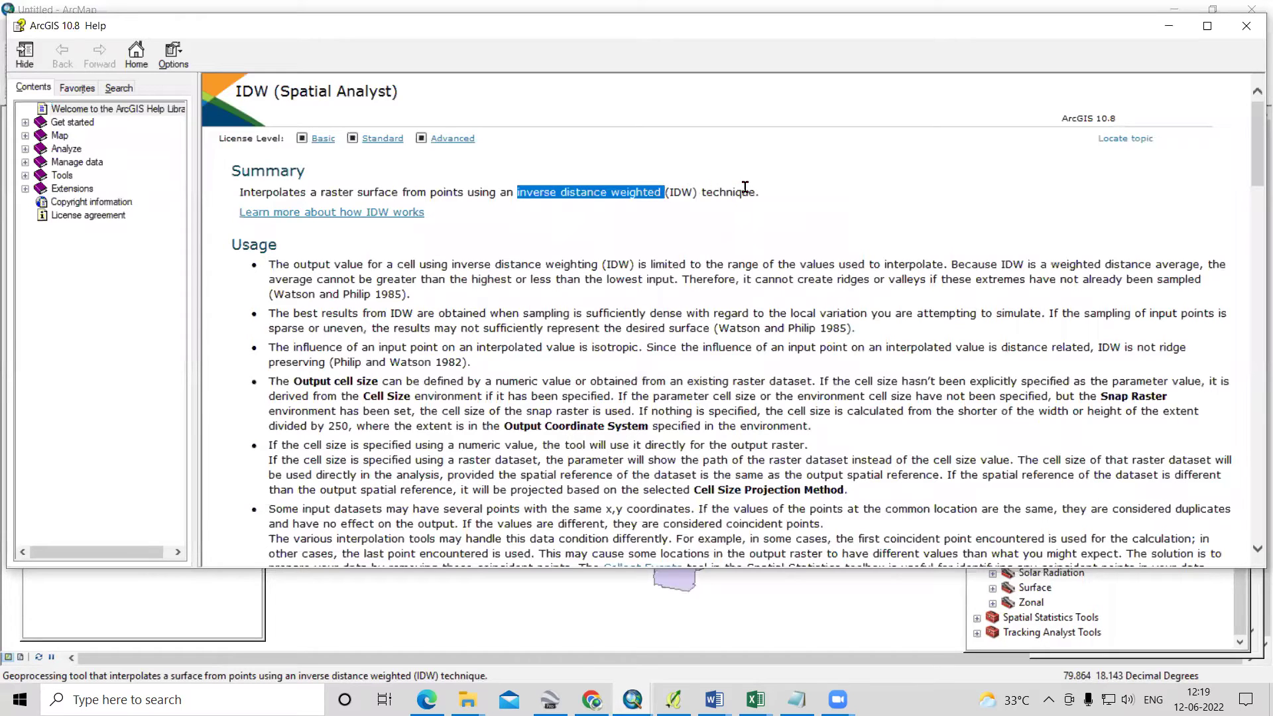
pyautogui.click(727, 238)
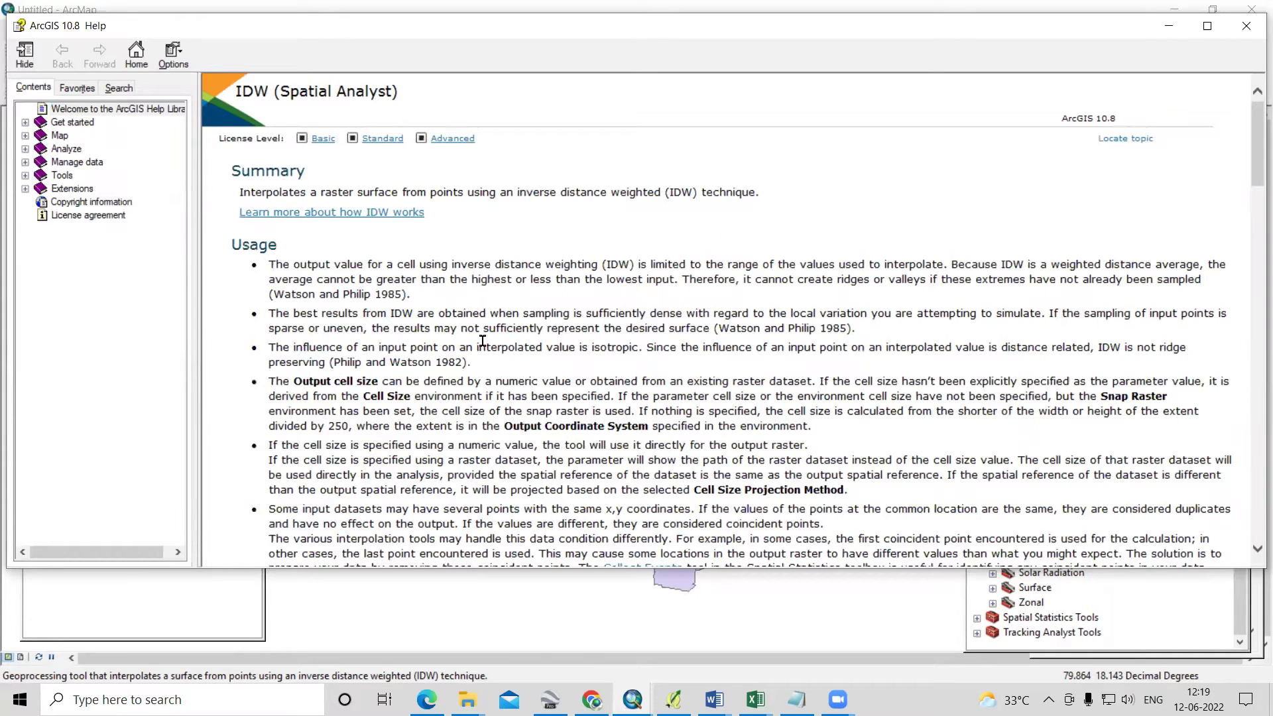
pyautogui.moveTo(416, 268); pyautogui.dragTo(925, 265)
pyautogui.click(833, 339)
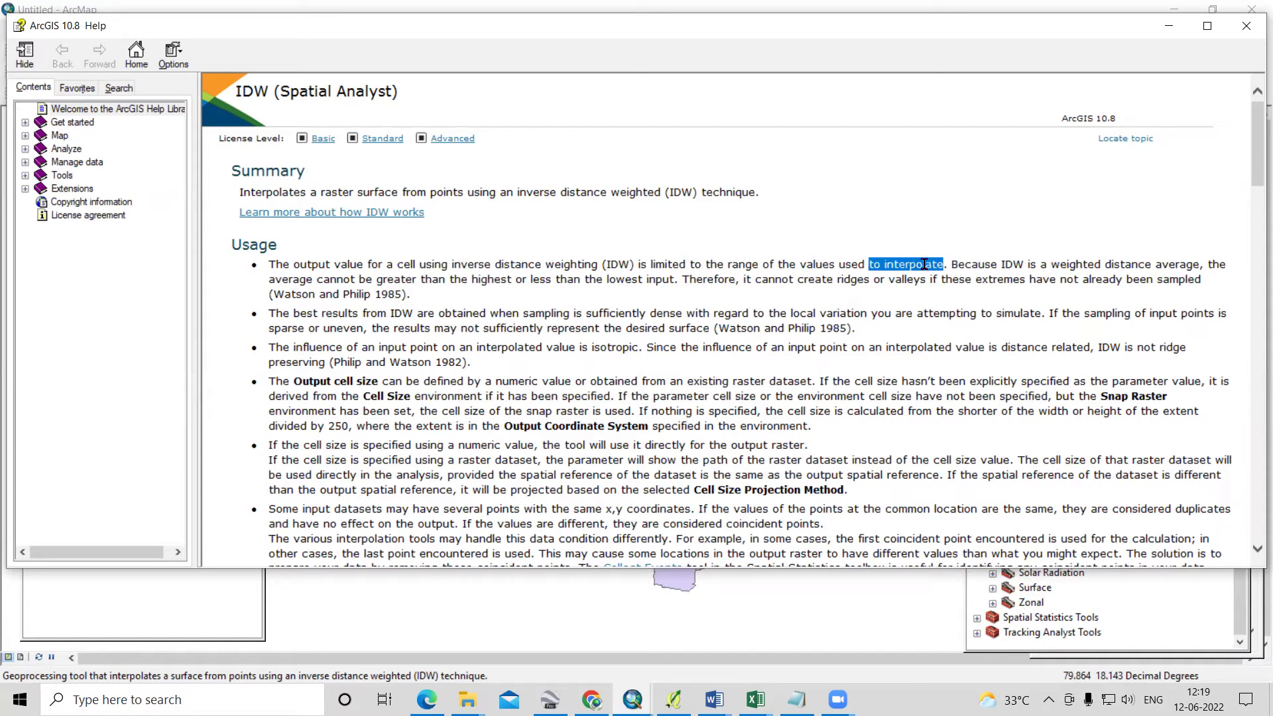
pyautogui.click(1109, 265)
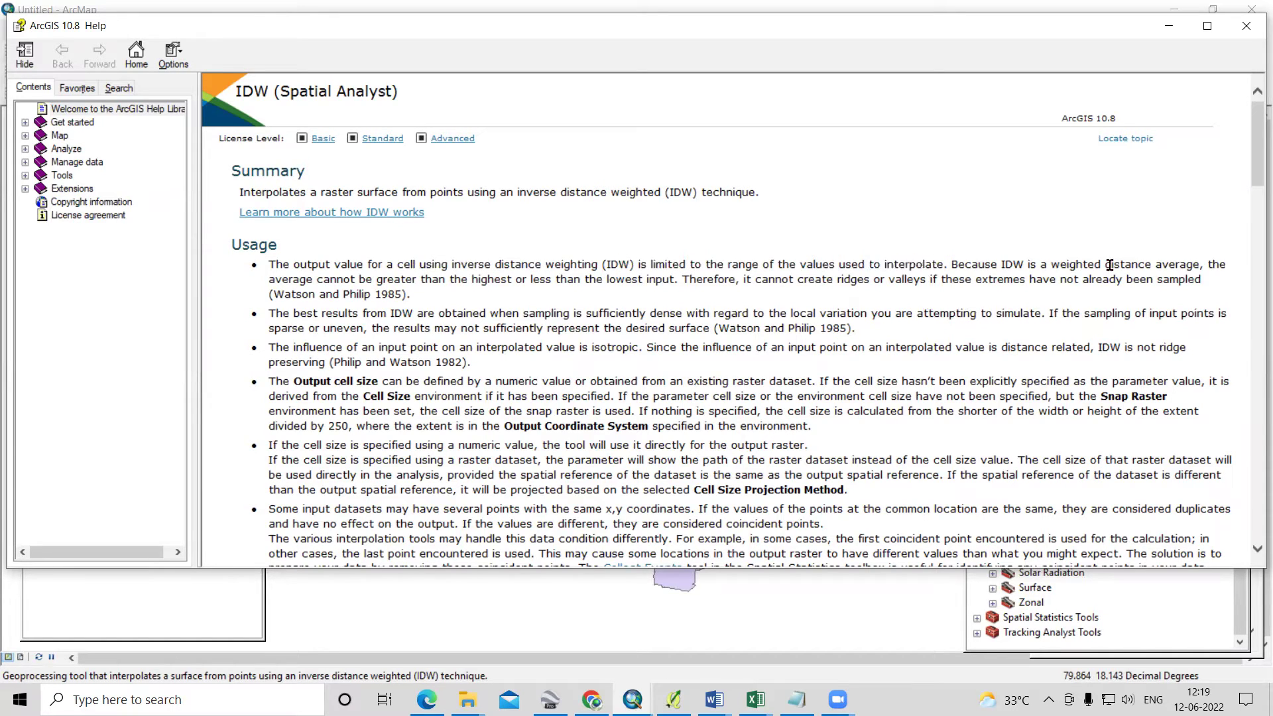
pyautogui.click(1247, 25)
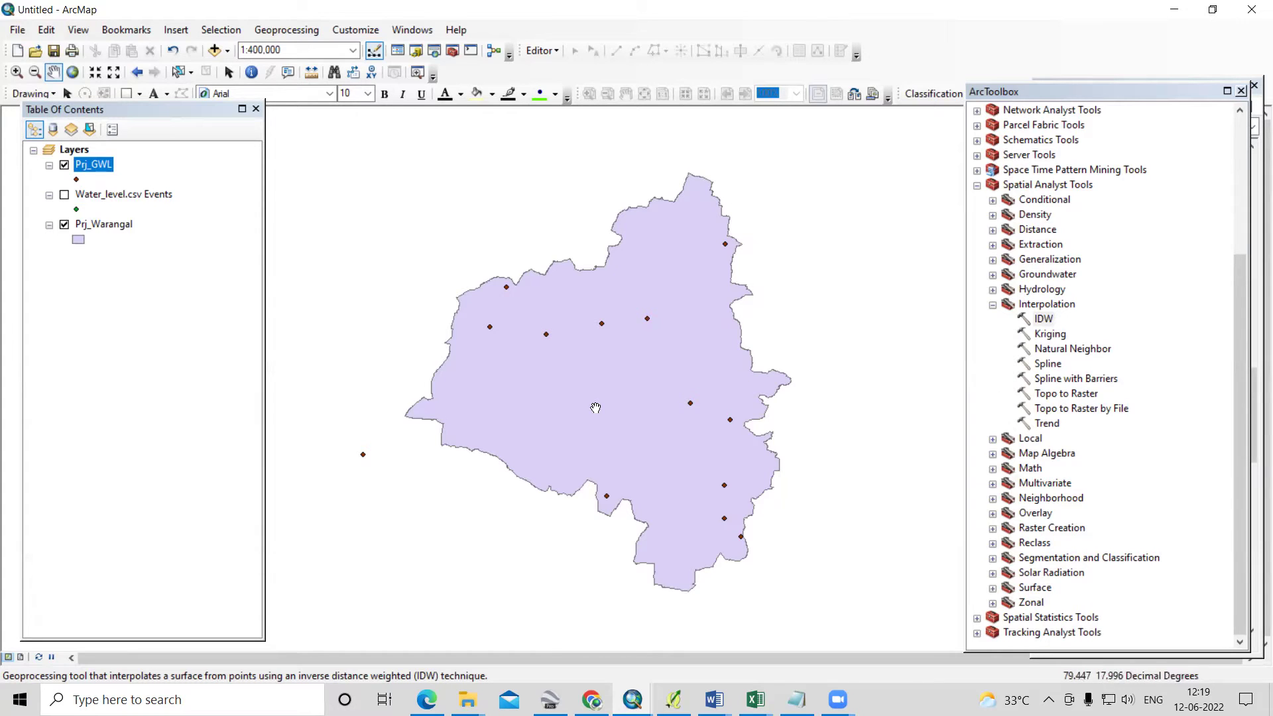
# Hide the Prj_Warangal boundary layer, leaving only the Prj_GWL points displayed.
pyautogui.scroll(-2, 593, 407)
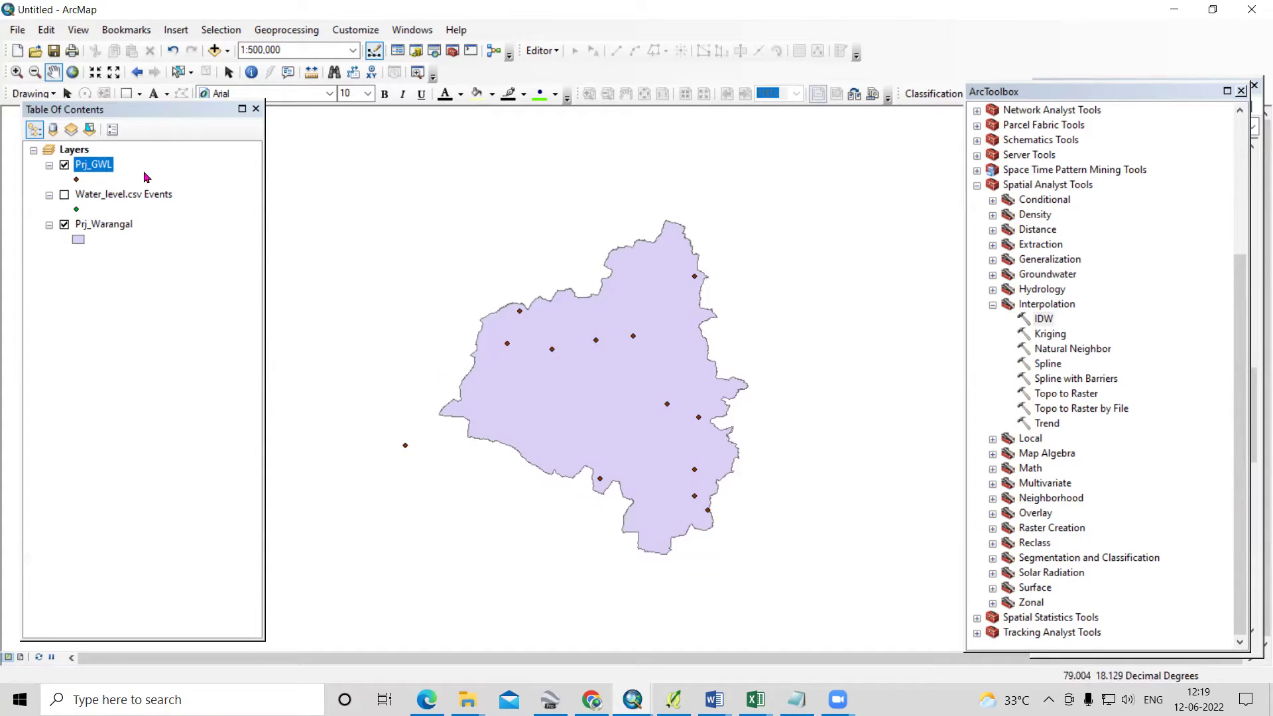
pyautogui.click(144, 311)
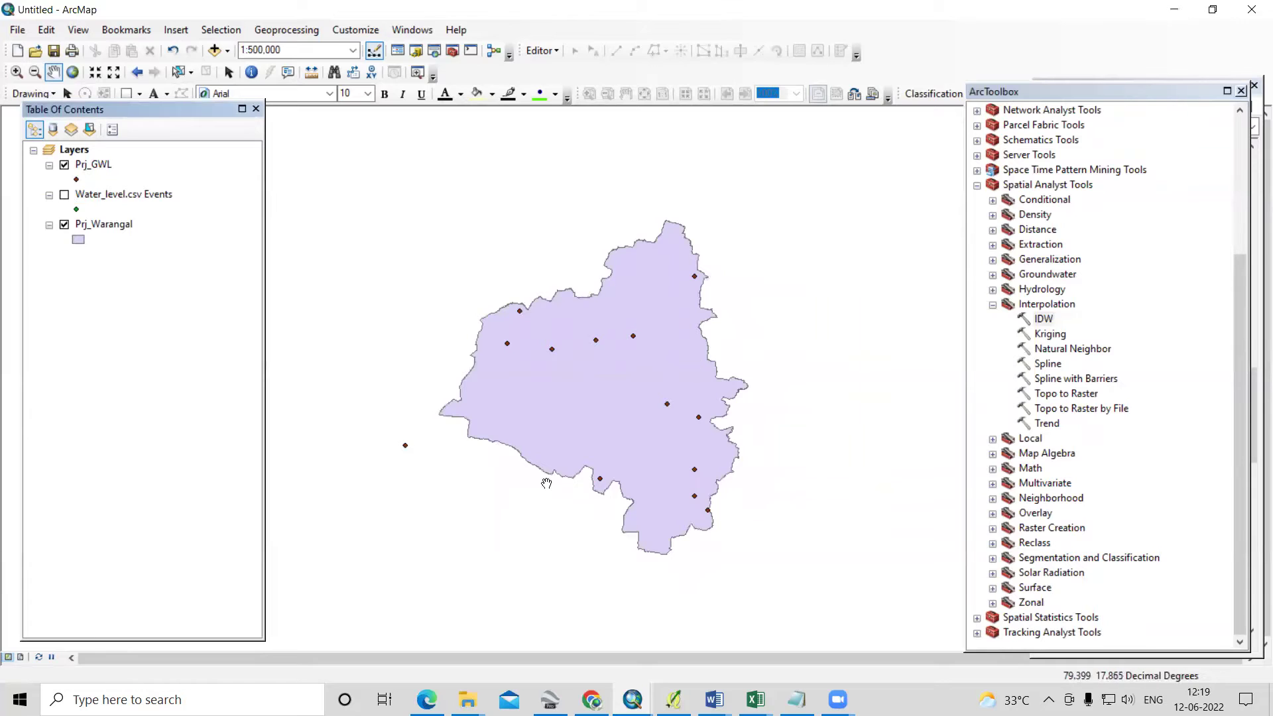
pyautogui.click(65, 225)
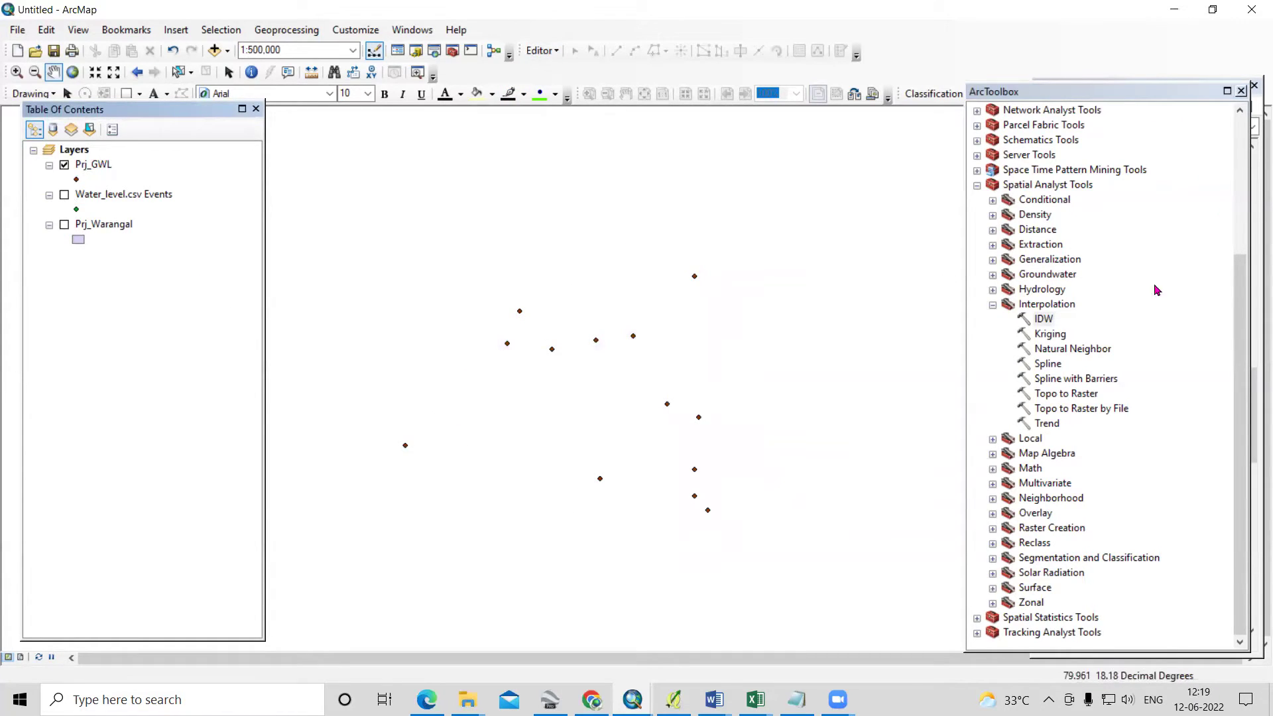
# Start a new shapefile in the catalog's GW folder and set its feature type to Polygon.
pyautogui.click(1256, 129)
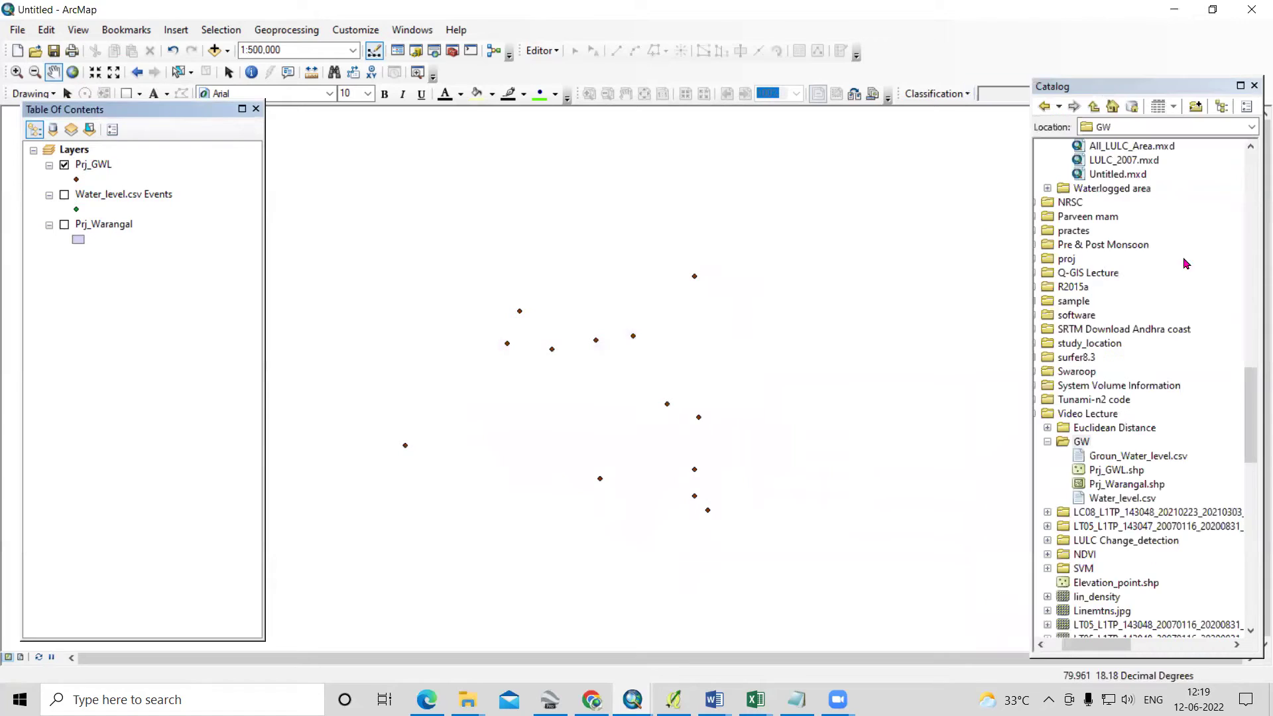
pyautogui.rightClick(1087, 443)
pyautogui.moveTo(1130, 542)
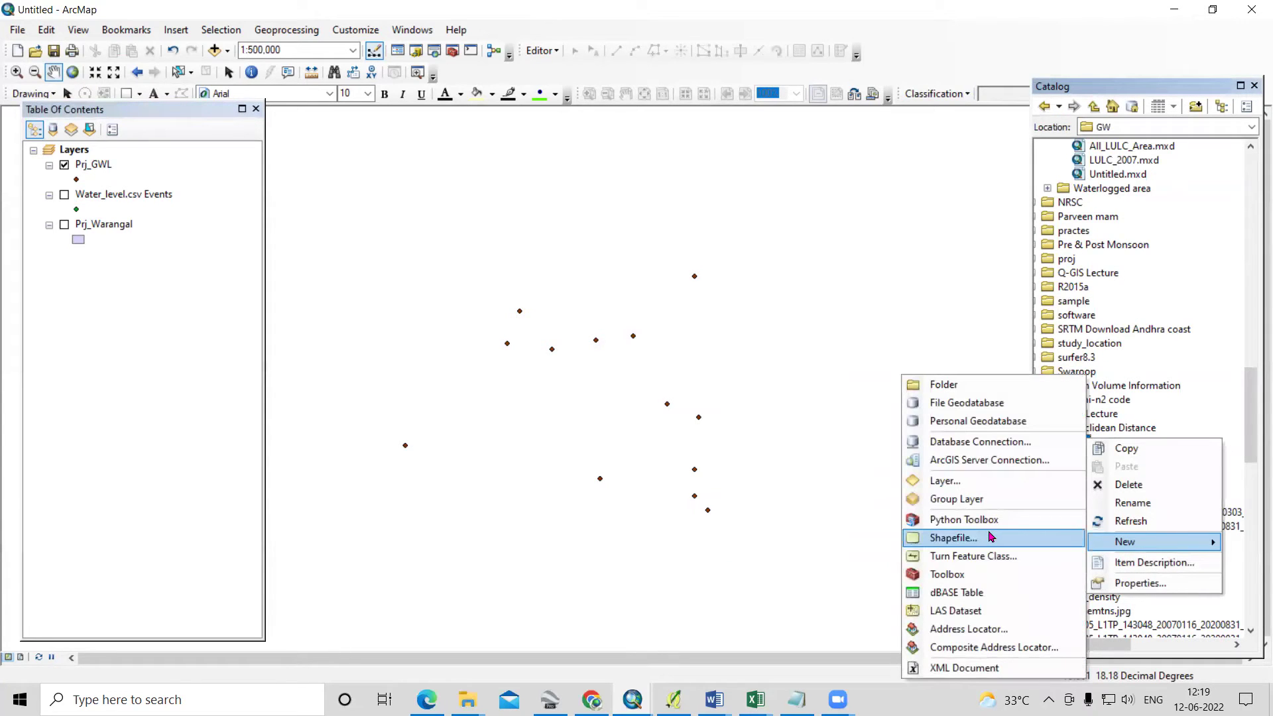
pyautogui.click(1058, 416)
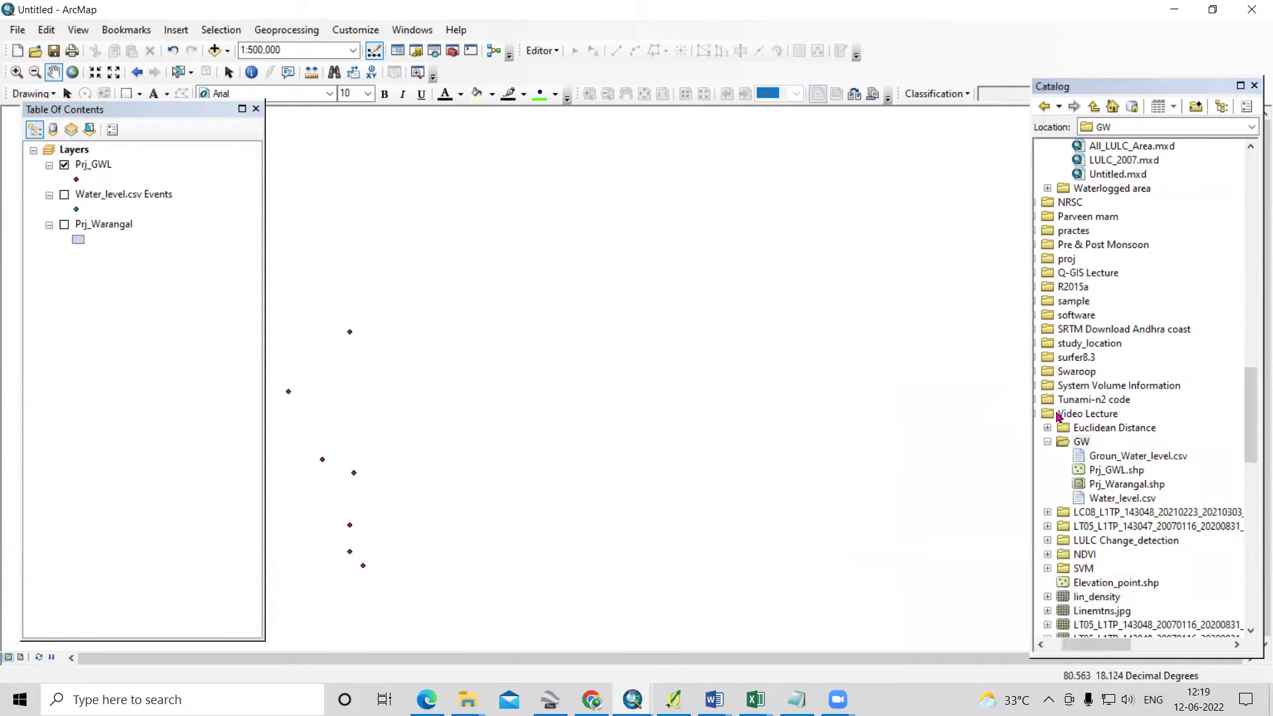
pyautogui.rightClick(1087, 448)
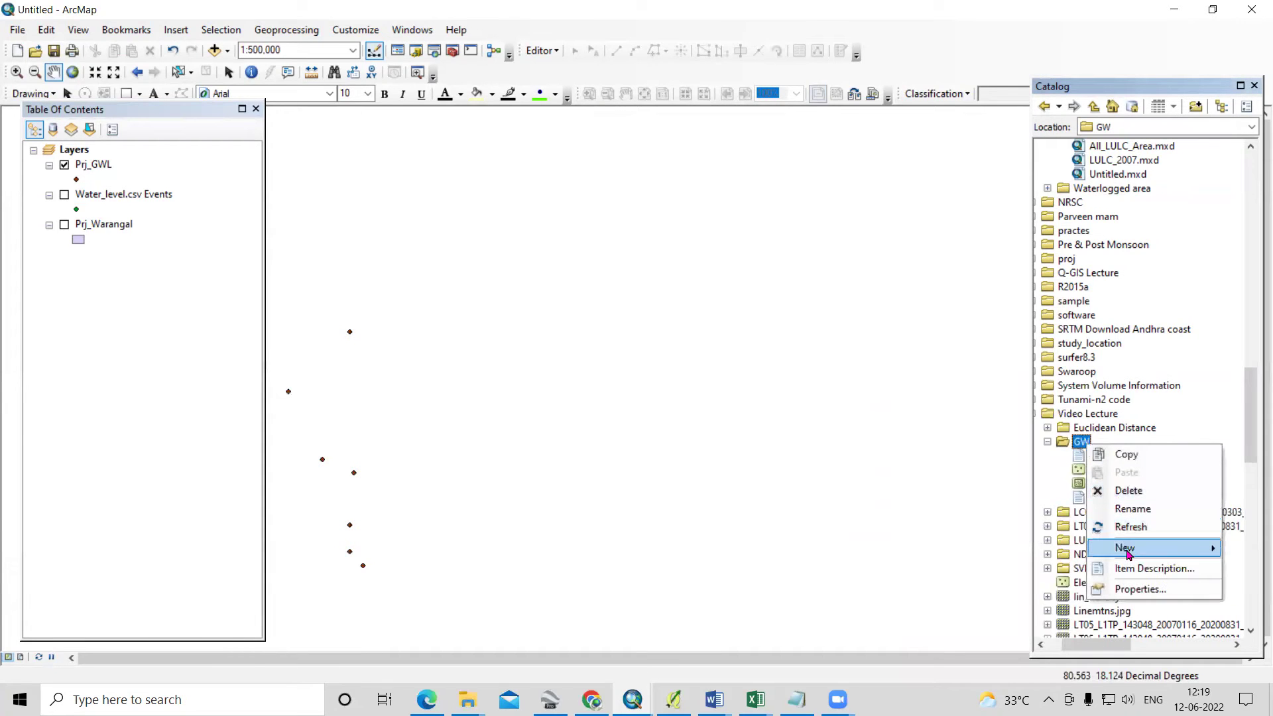
pyautogui.moveTo(1128, 554)
pyautogui.click(998, 538)
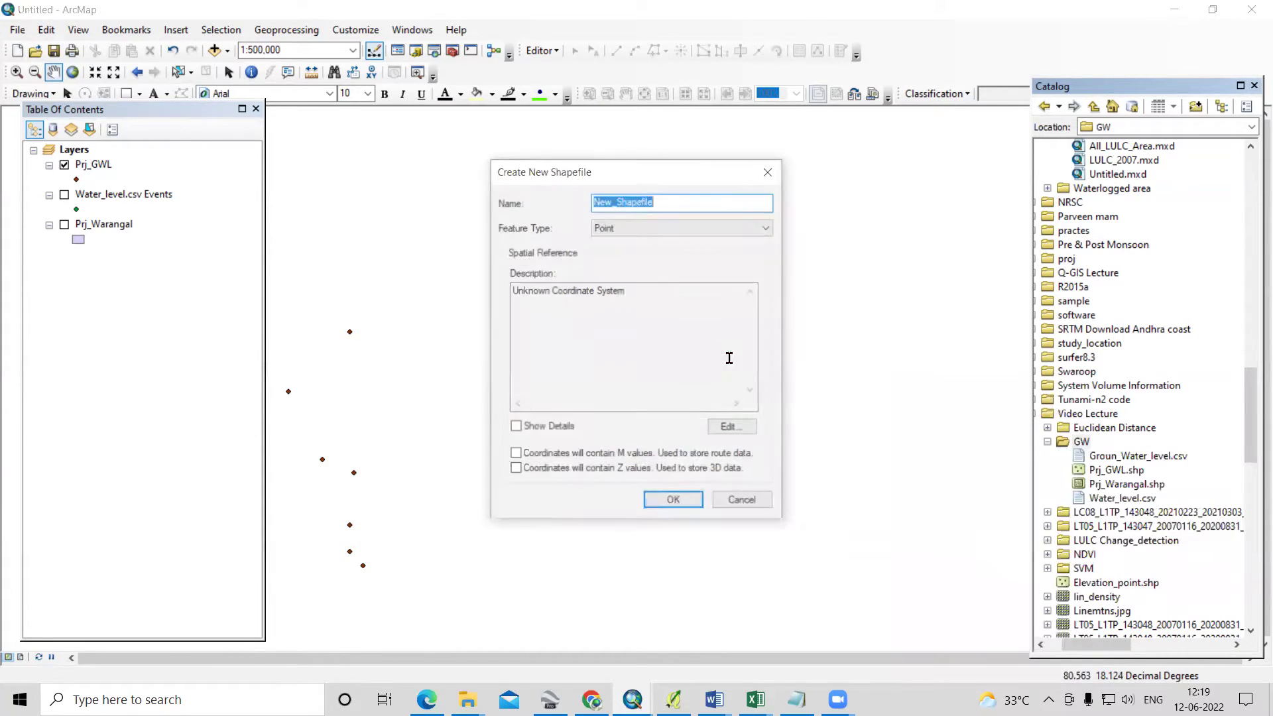
pyautogui.click(673, 237)
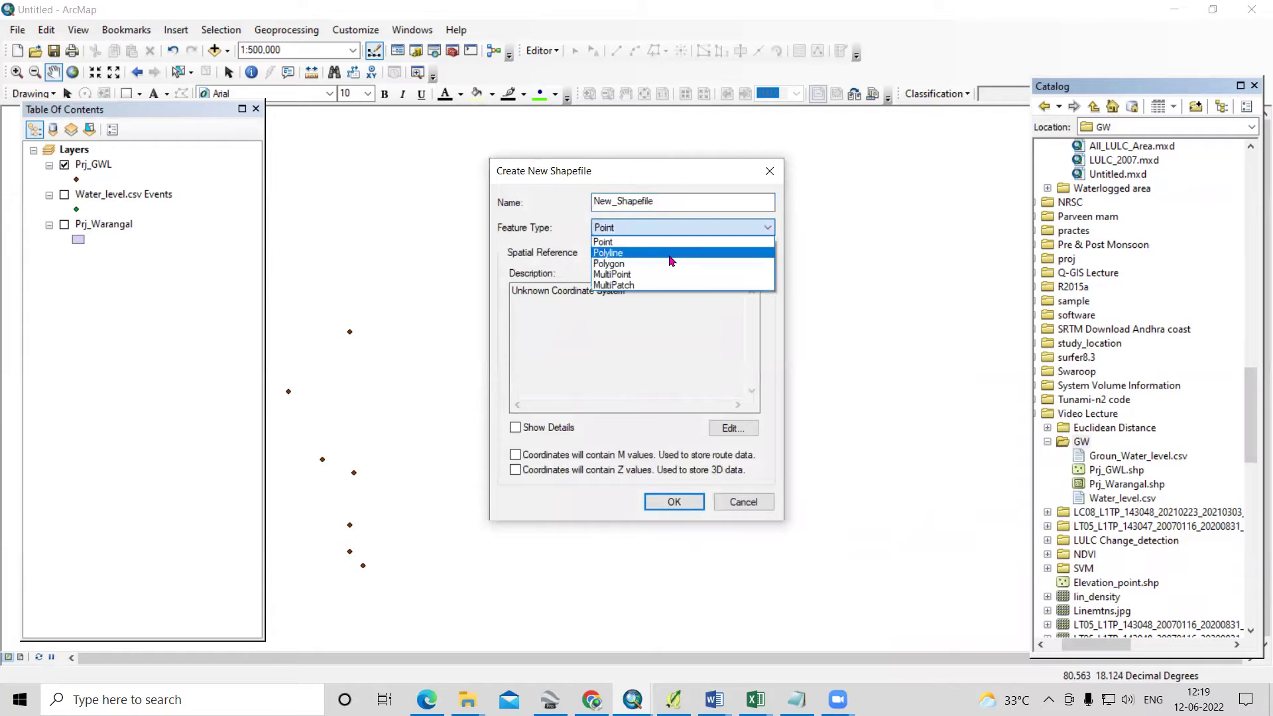
pyautogui.click(673, 261)
pyautogui.doubleClick(635, 201)
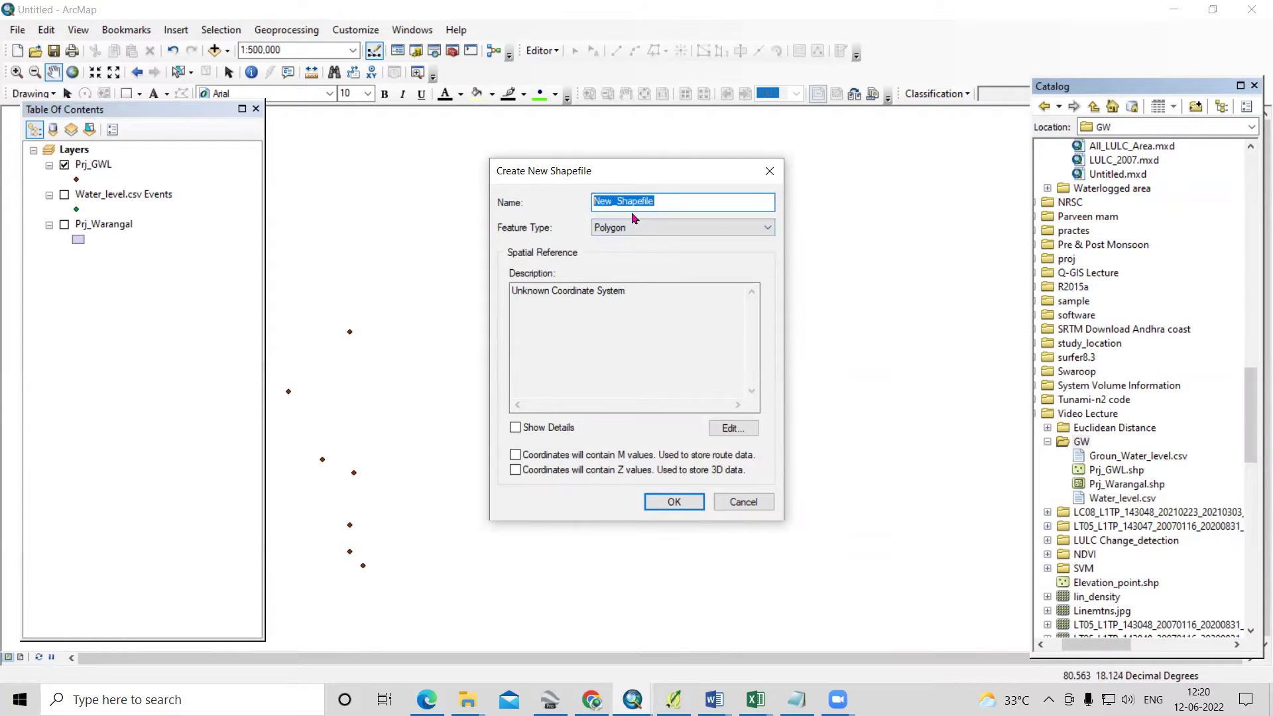
# Assign the projected coordinate system WGS 1984 UTM Zone 44N to the new polygon shapefile.
pyautogui.click(733, 427)
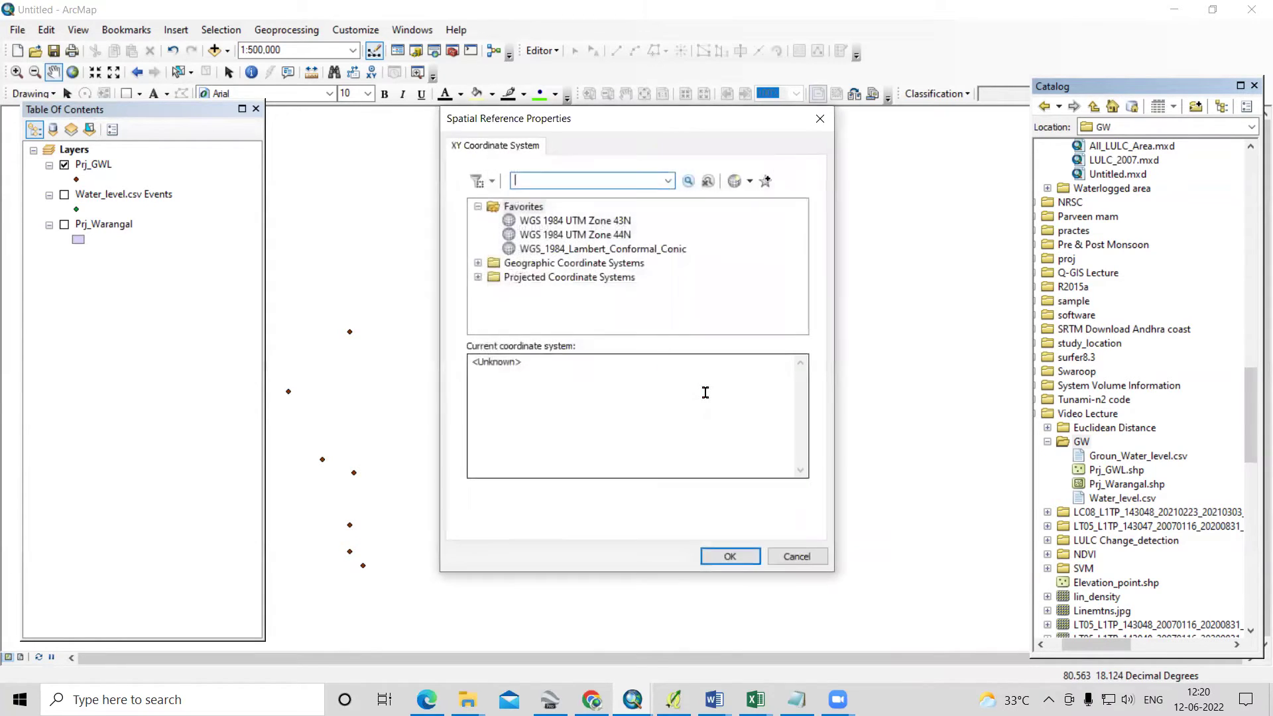
pyautogui.click(551, 278)
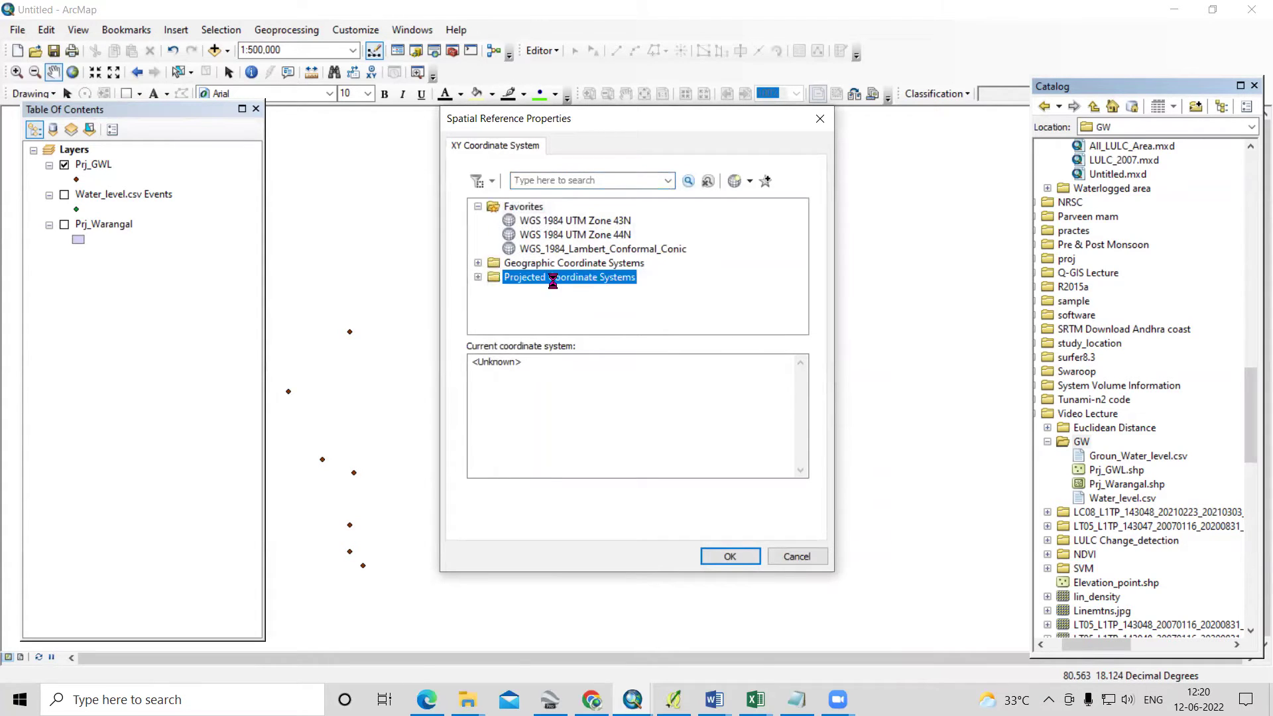
pyautogui.doubleClick(534, 292)
pyautogui.scroll(-3, 557, 295)
pyautogui.doubleClick(561, 292)
pyautogui.doubleClick(575, 307)
pyautogui.scroll(-6, 625, 295)
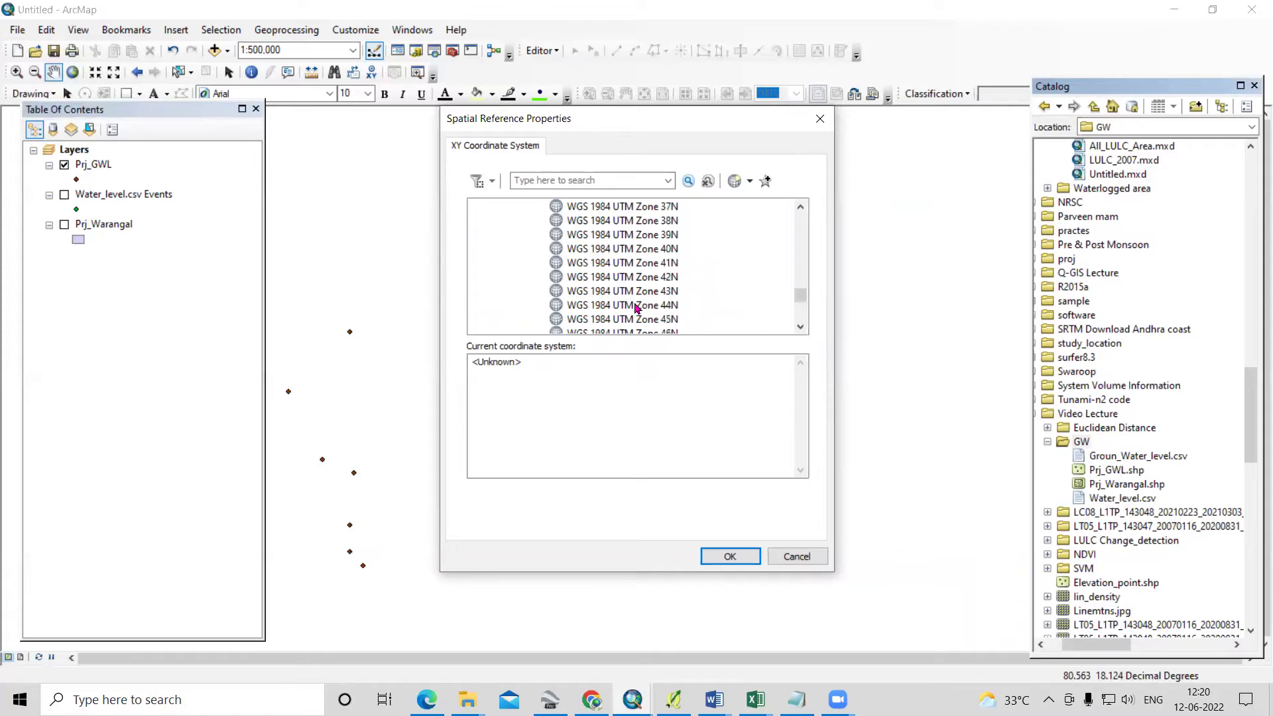
pyautogui.click(639, 306)
pyautogui.click(736, 557)
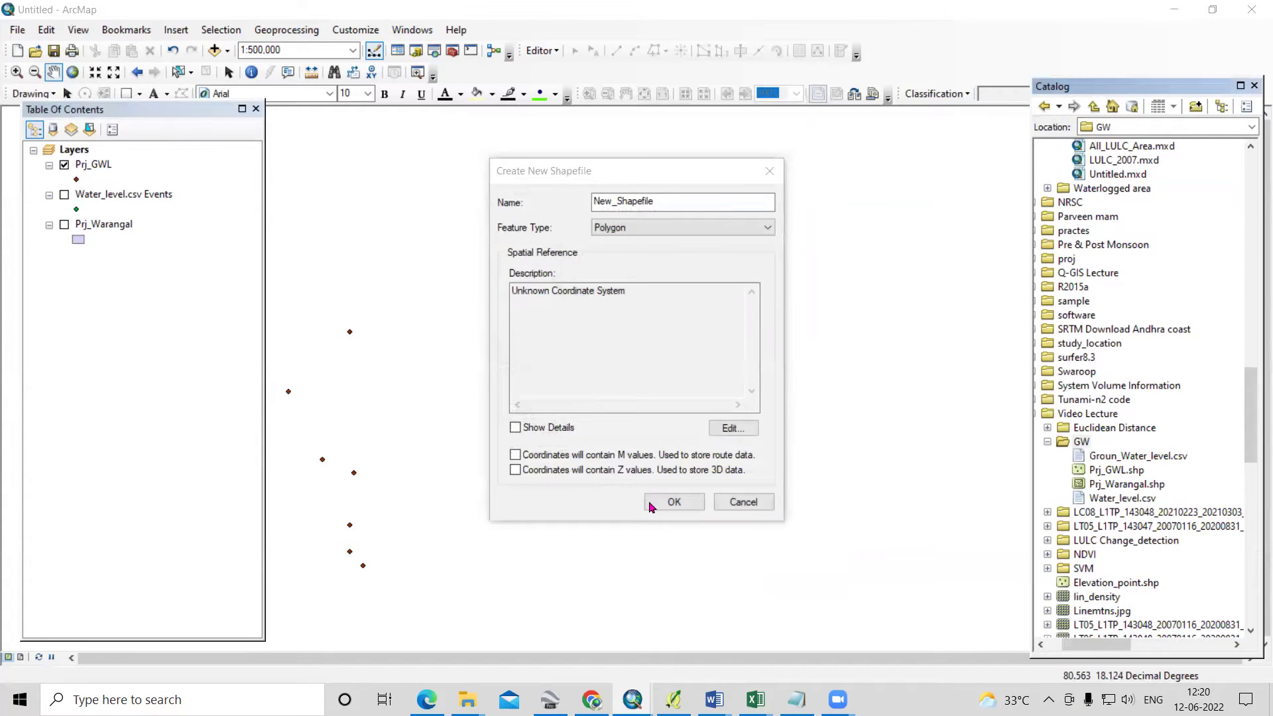
# Create the polygon shapefile New_Shapefile and start an edit session on its layer.
pyautogui.click(669, 501)
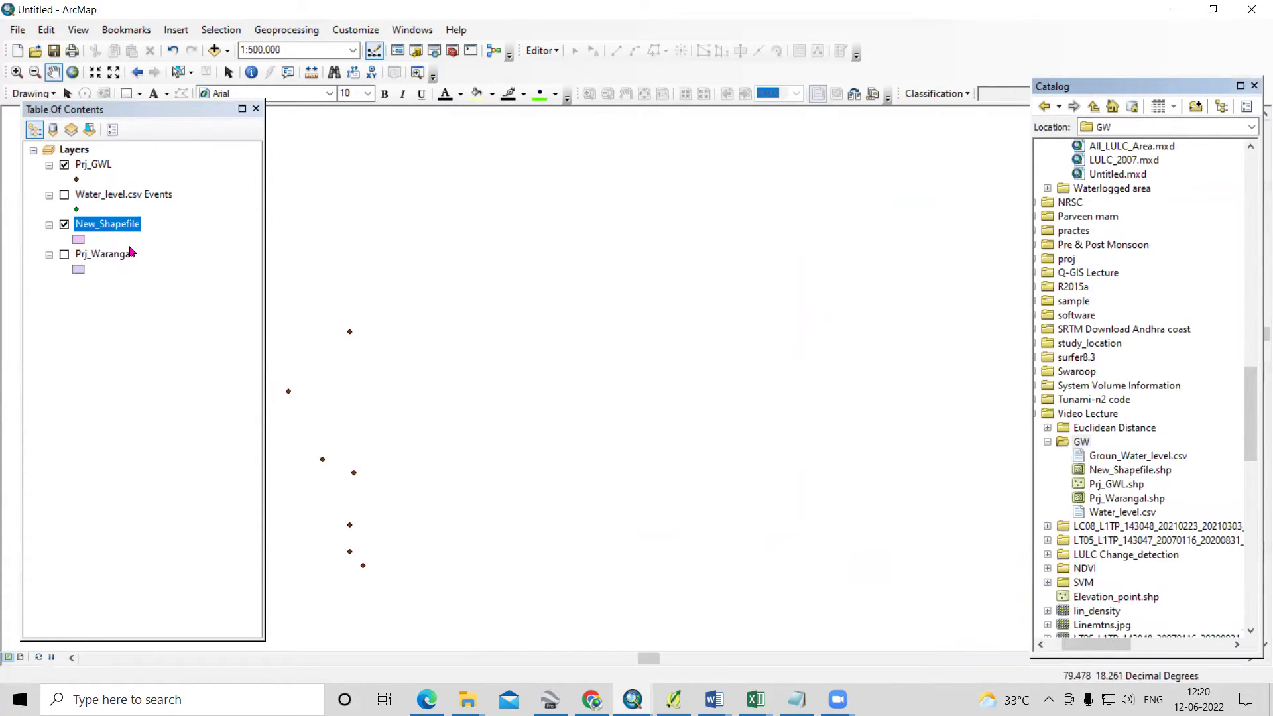
pyautogui.scroll(-1, 773, 391)
pyautogui.moveTo(404, 512); pyautogui.dragTo(583, 480)
pyautogui.scroll(1, 599, 438)
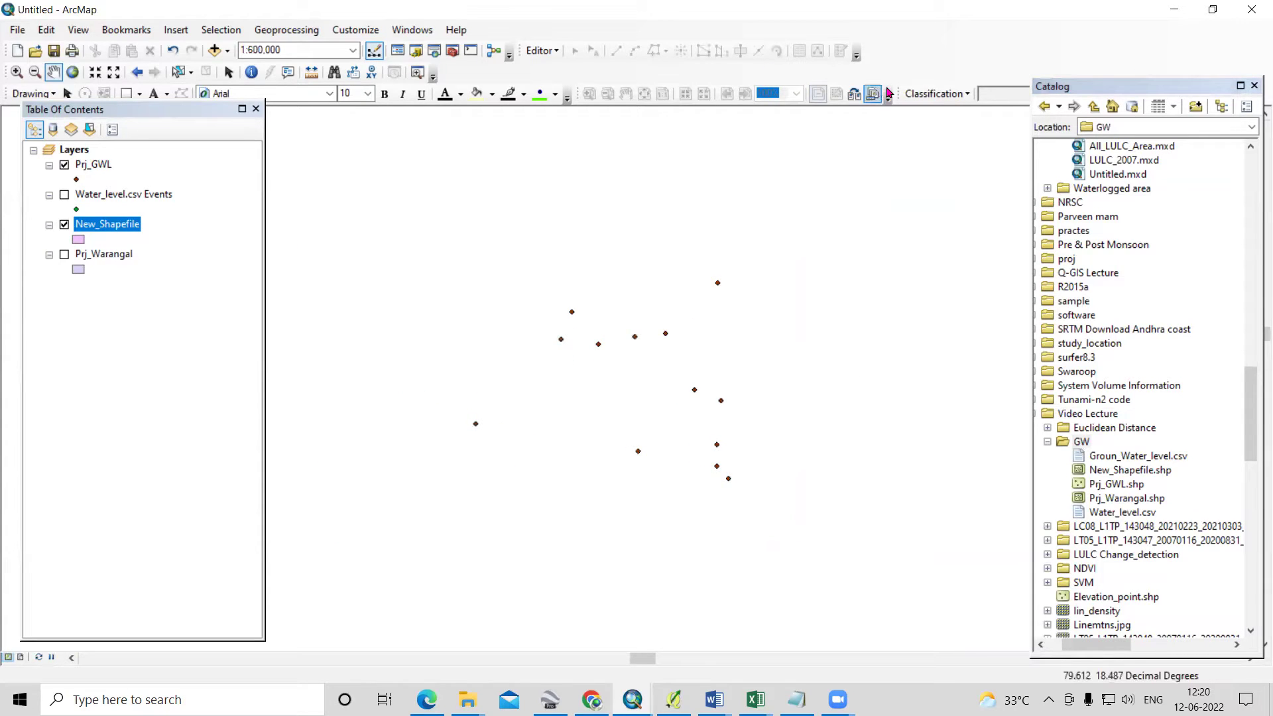
pyautogui.click(538, 51)
pyautogui.click(574, 69)
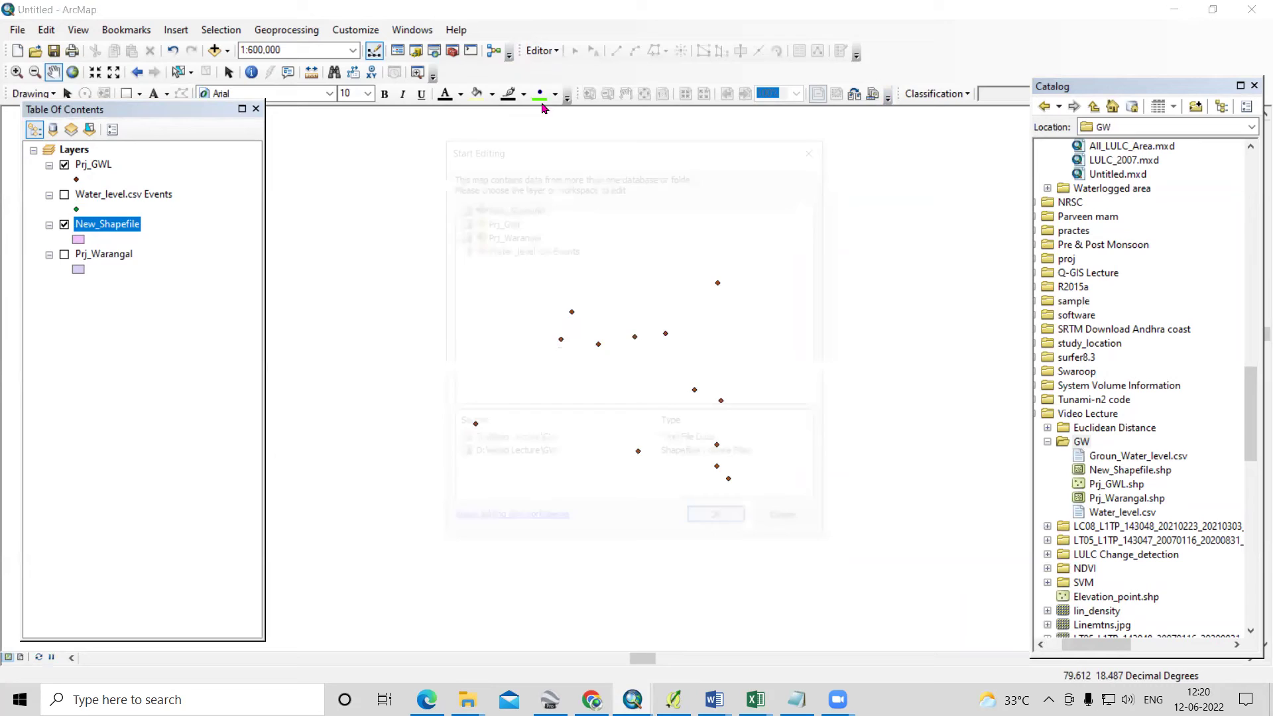
pyautogui.click(514, 208)
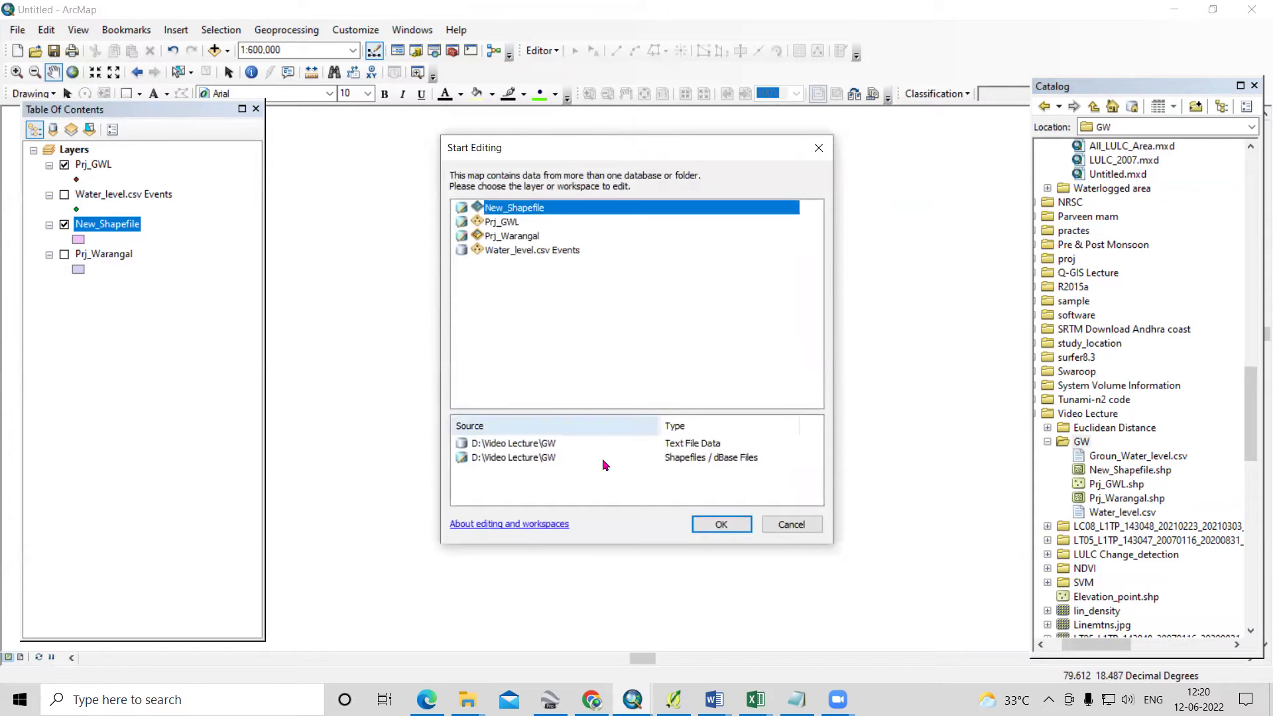
pyautogui.click(720, 527)
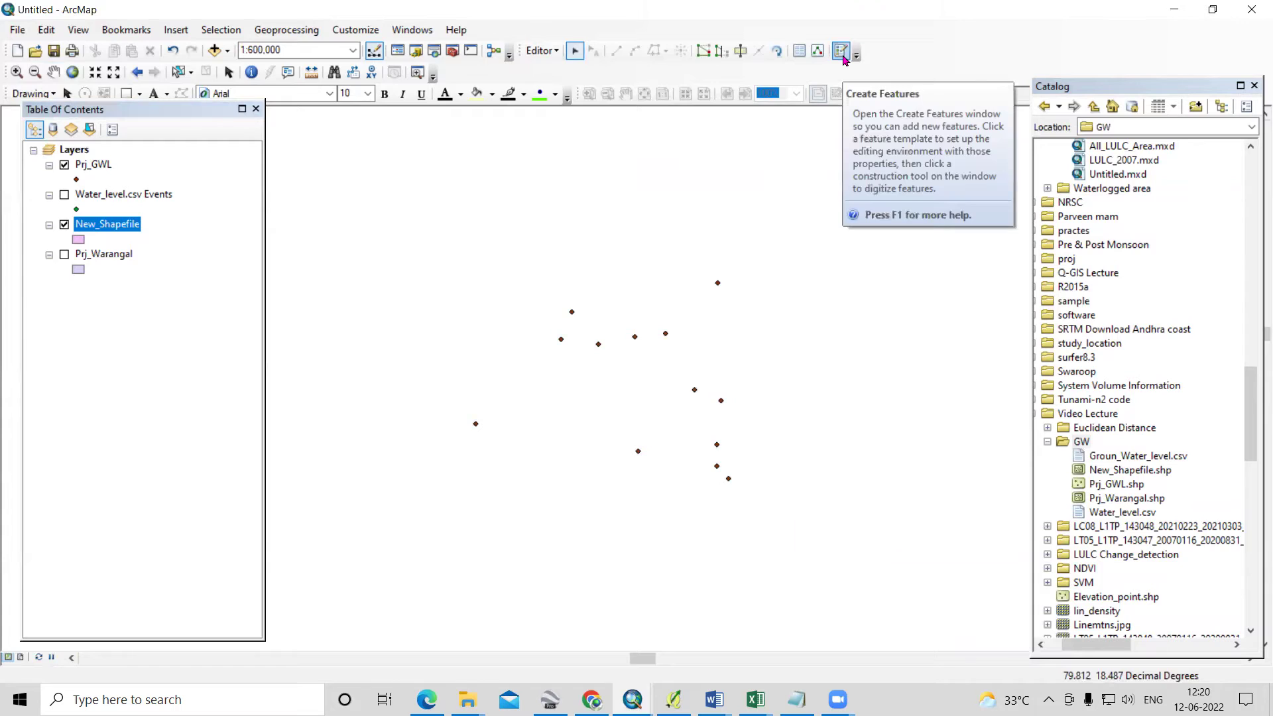
# Digitize an irregular freehand polygon in New_Shapefile that encloses all the Prj_GWL points.
pyautogui.click(840, 51)
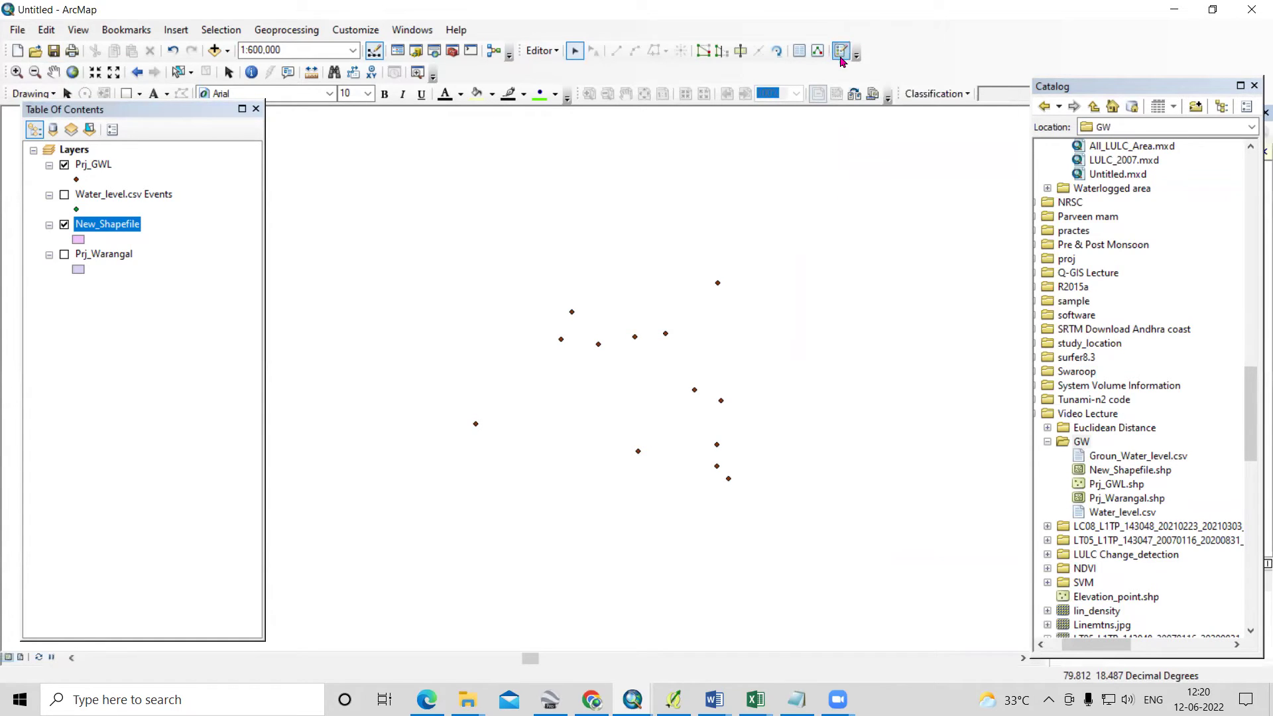
pyautogui.click(1254, 87)
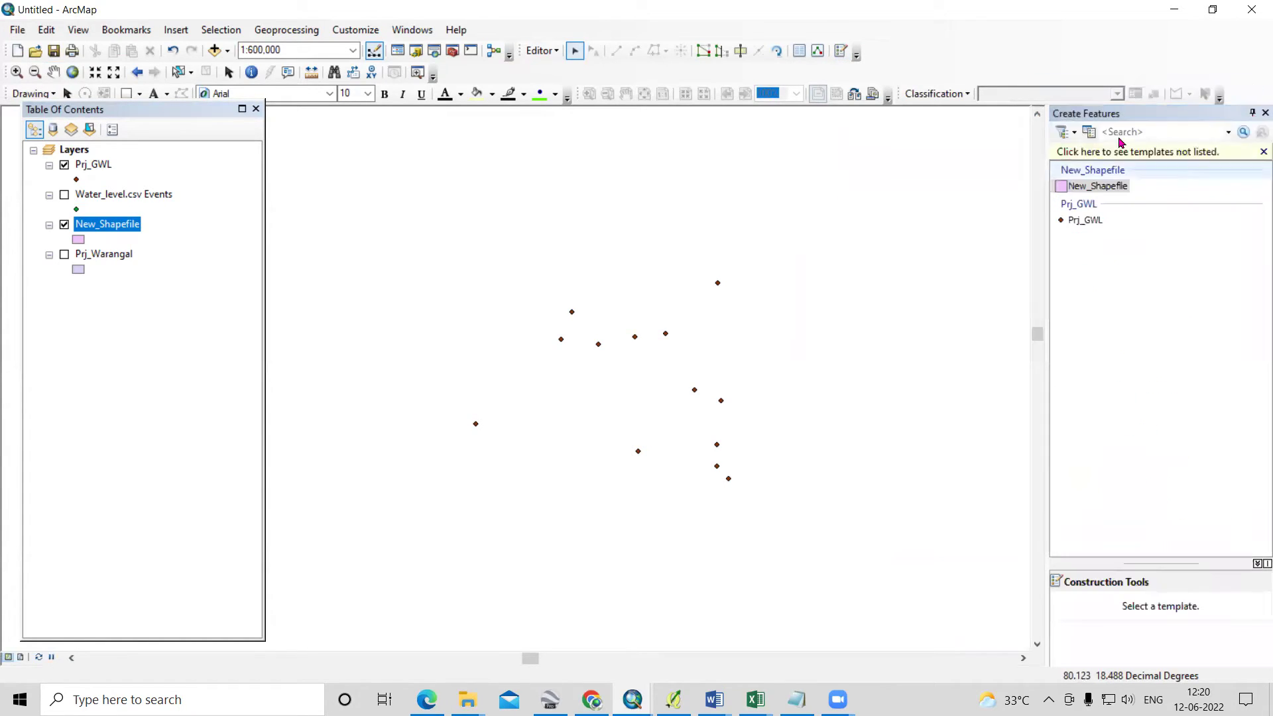
pyautogui.click(1100, 187)
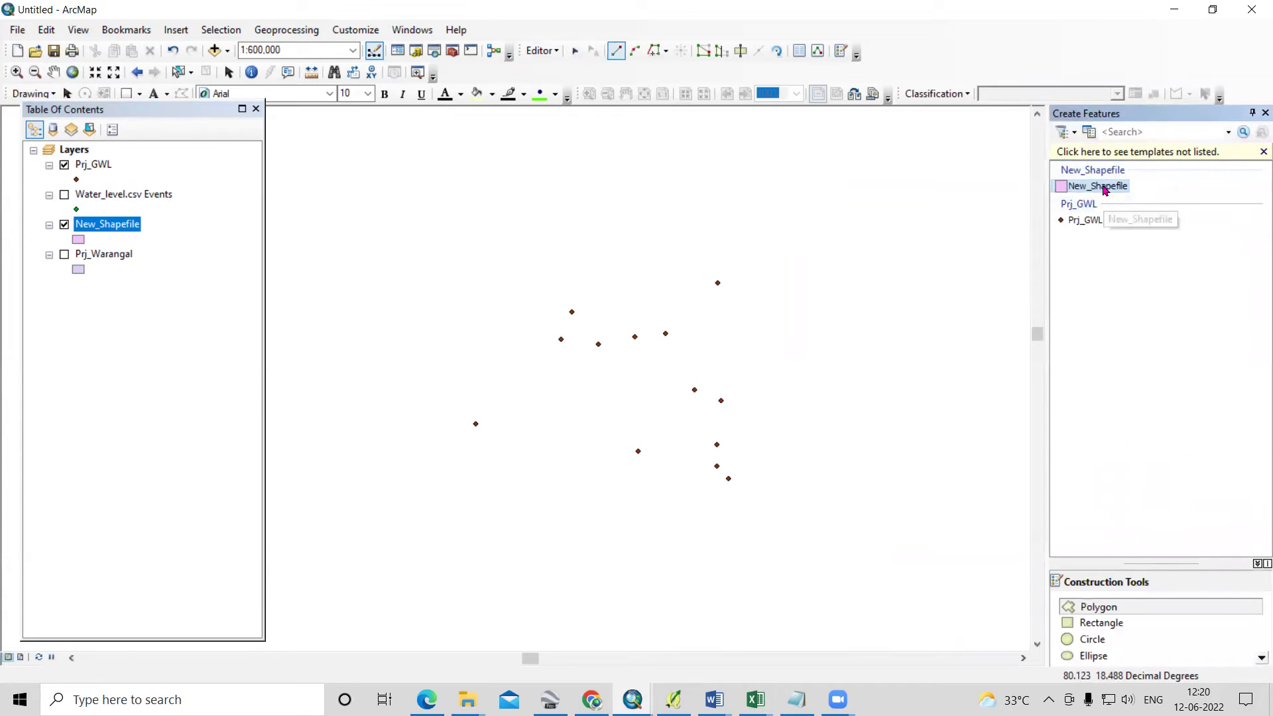
pyautogui.click(549, 479)
pyautogui.click(497, 465)
pyautogui.click(444, 465)
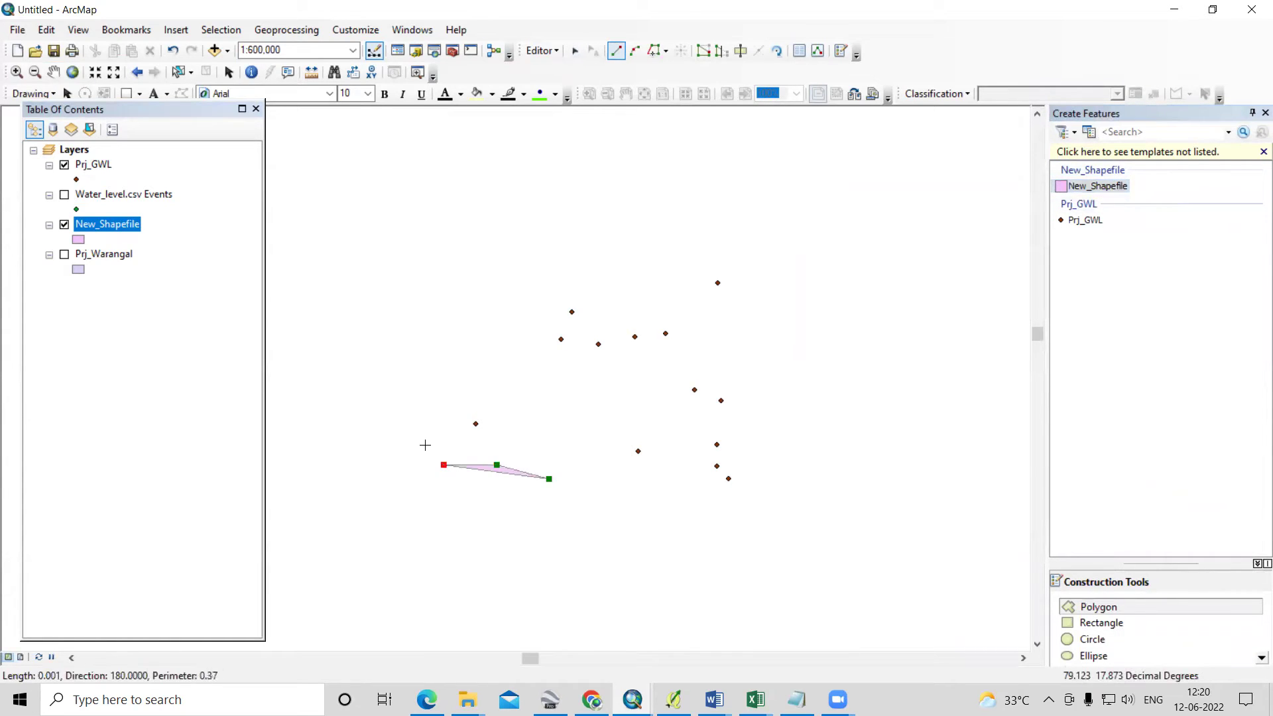
pyautogui.click(423, 443)
pyautogui.click(424, 396)
pyautogui.click(436, 374)
pyautogui.click(486, 322)
pyautogui.click(506, 274)
pyautogui.click(564, 281)
pyautogui.click(611, 271)
pyautogui.click(639, 246)
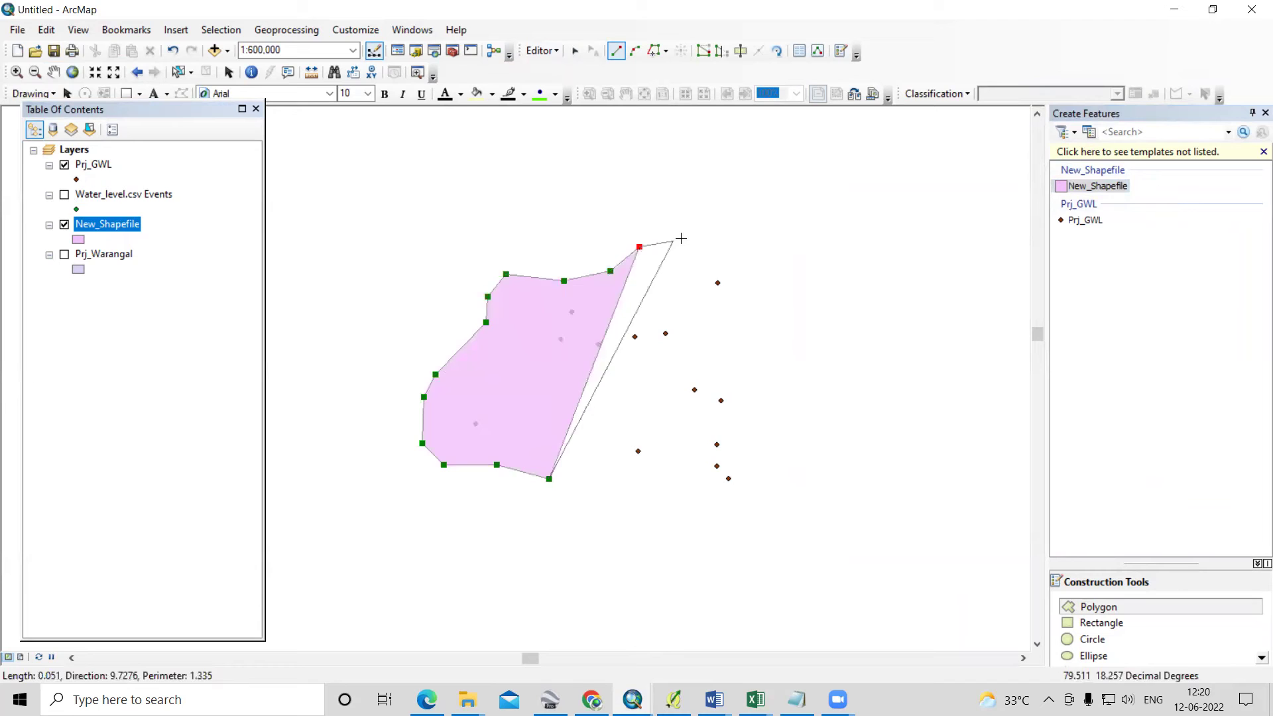
pyautogui.click(682, 237)
pyautogui.click(730, 241)
pyautogui.click(781, 280)
pyautogui.click(769, 297)
pyautogui.click(748, 321)
pyautogui.click(798, 351)
pyautogui.click(802, 433)
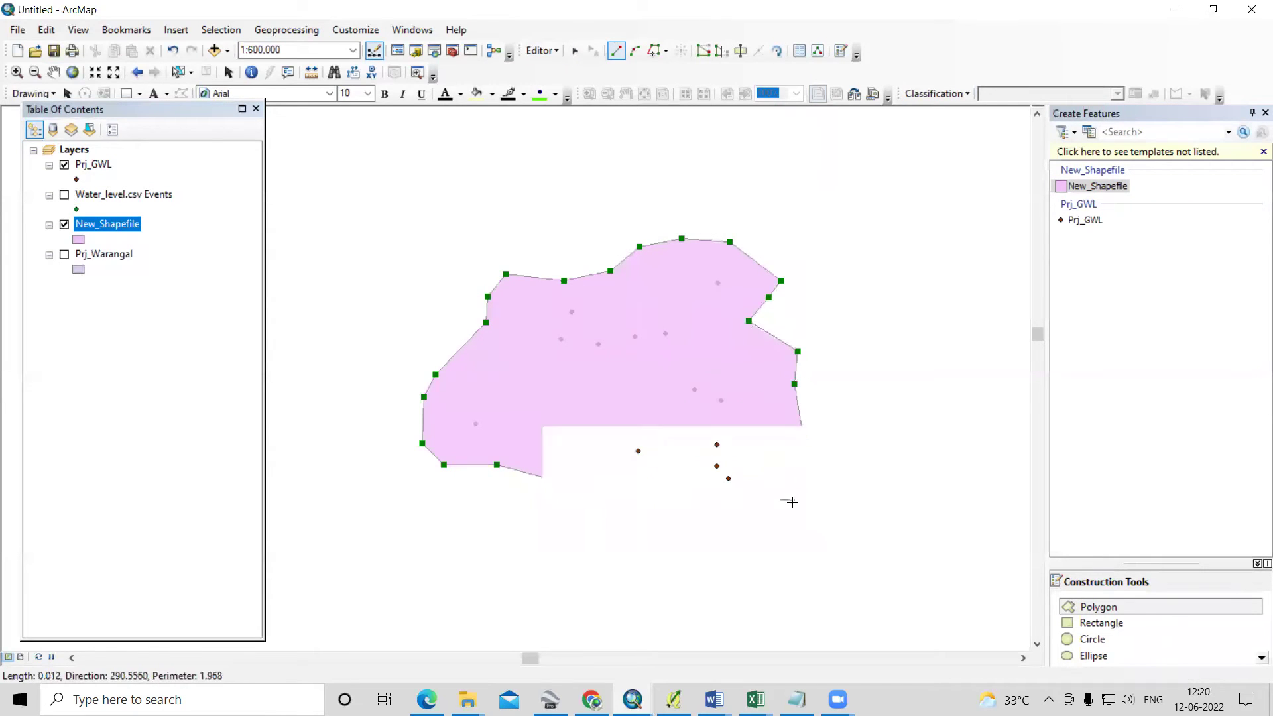
pyautogui.click(791, 494)
pyautogui.click(731, 525)
pyautogui.click(599, 475)
pyautogui.click(586, 522)
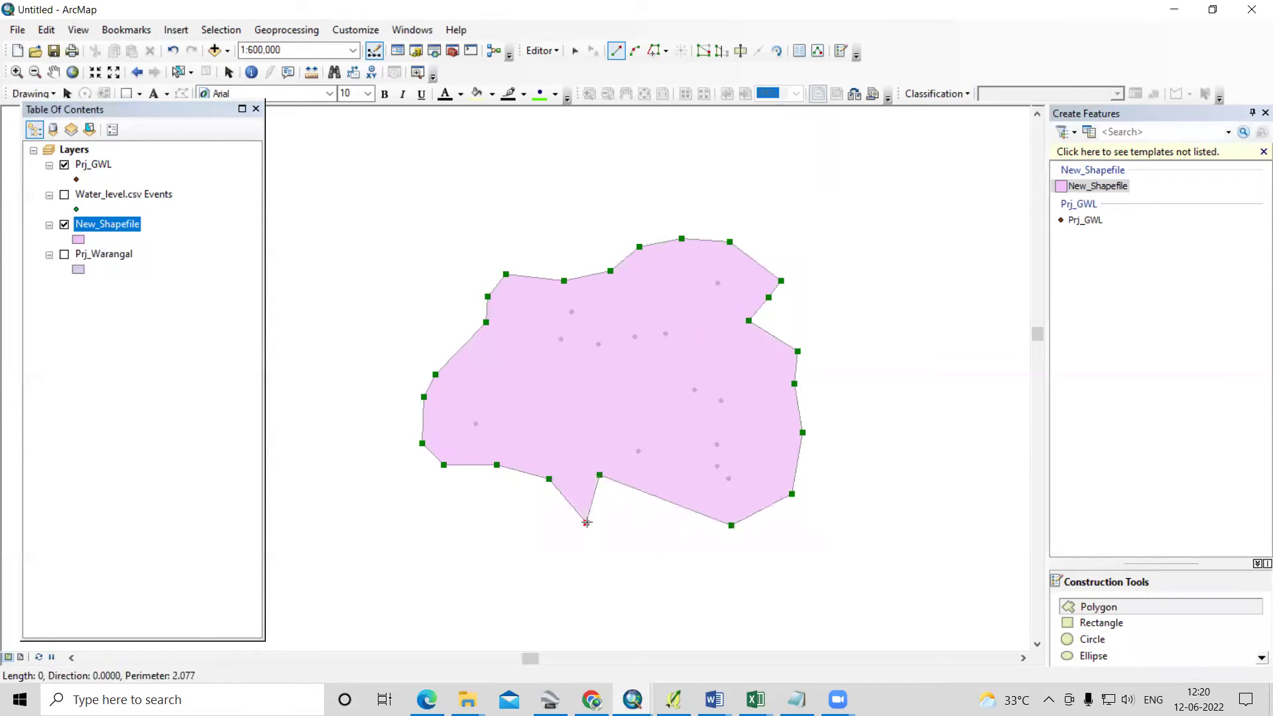
pyautogui.doubleClick(551, 498)
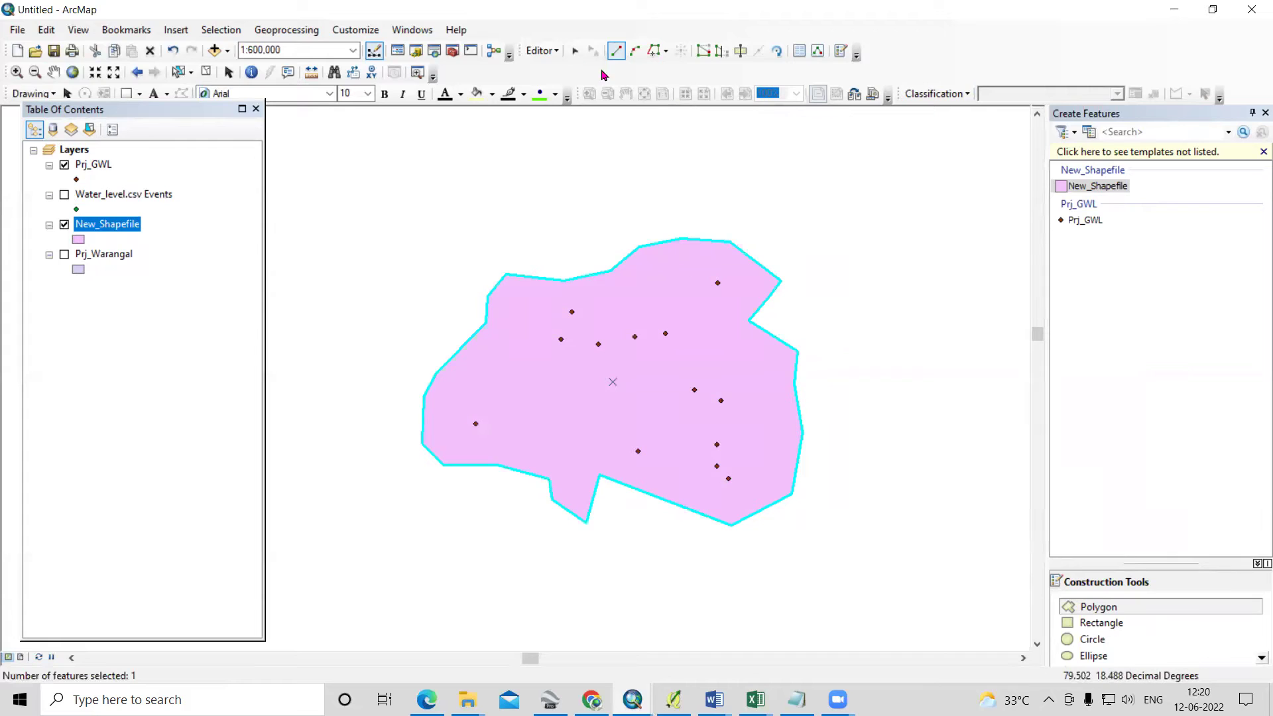
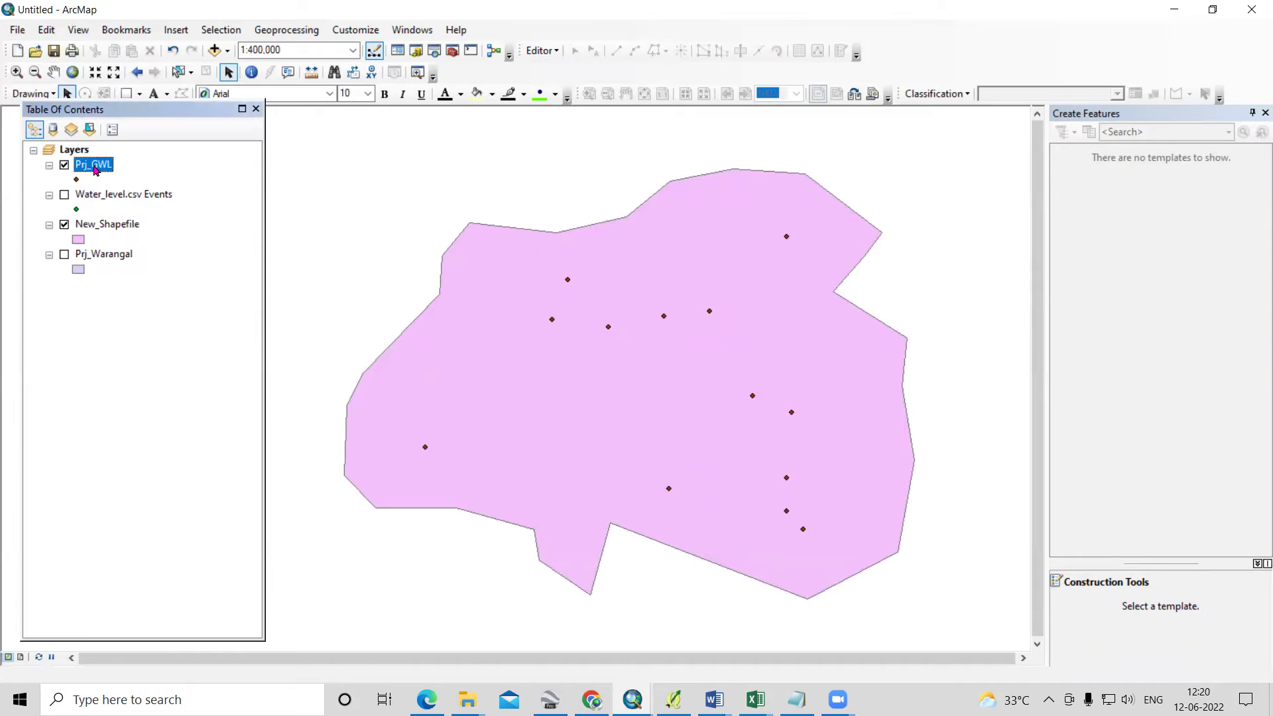
# View the attribute table of the Prj_GWL layer and close it.
pyautogui.click(169, 211)
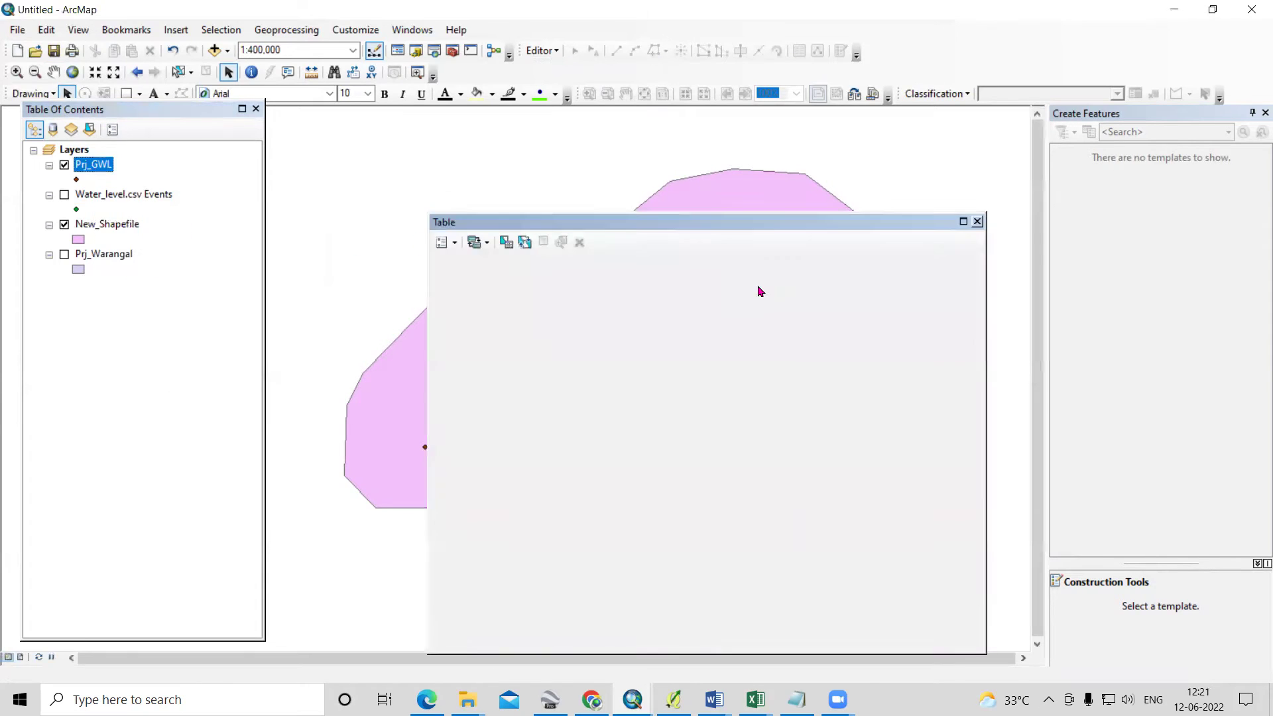
pyautogui.moveTo(604, 604); pyautogui.dragTo(551, 597)
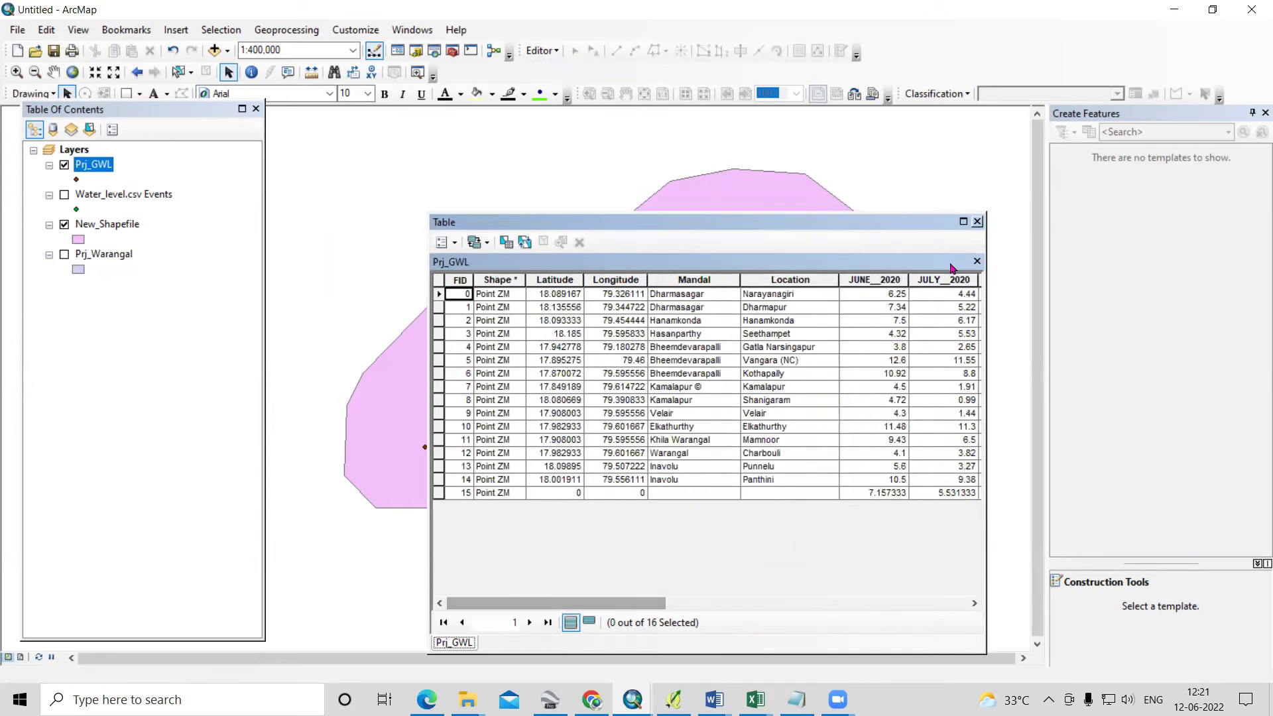
pyautogui.click(977, 222)
# Check the coordinate system of the Prj_GWL layer in its data source properties.
pyautogui.rightClick(120, 167)
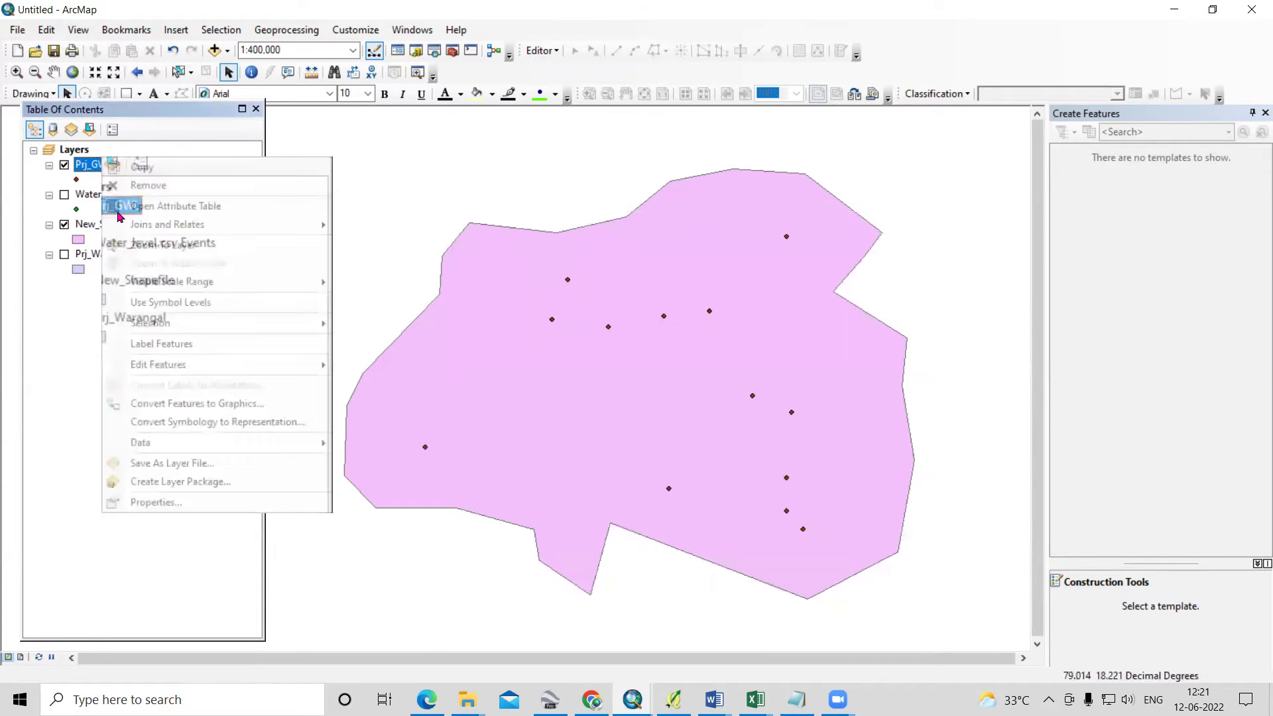
pyautogui.click(193, 501)
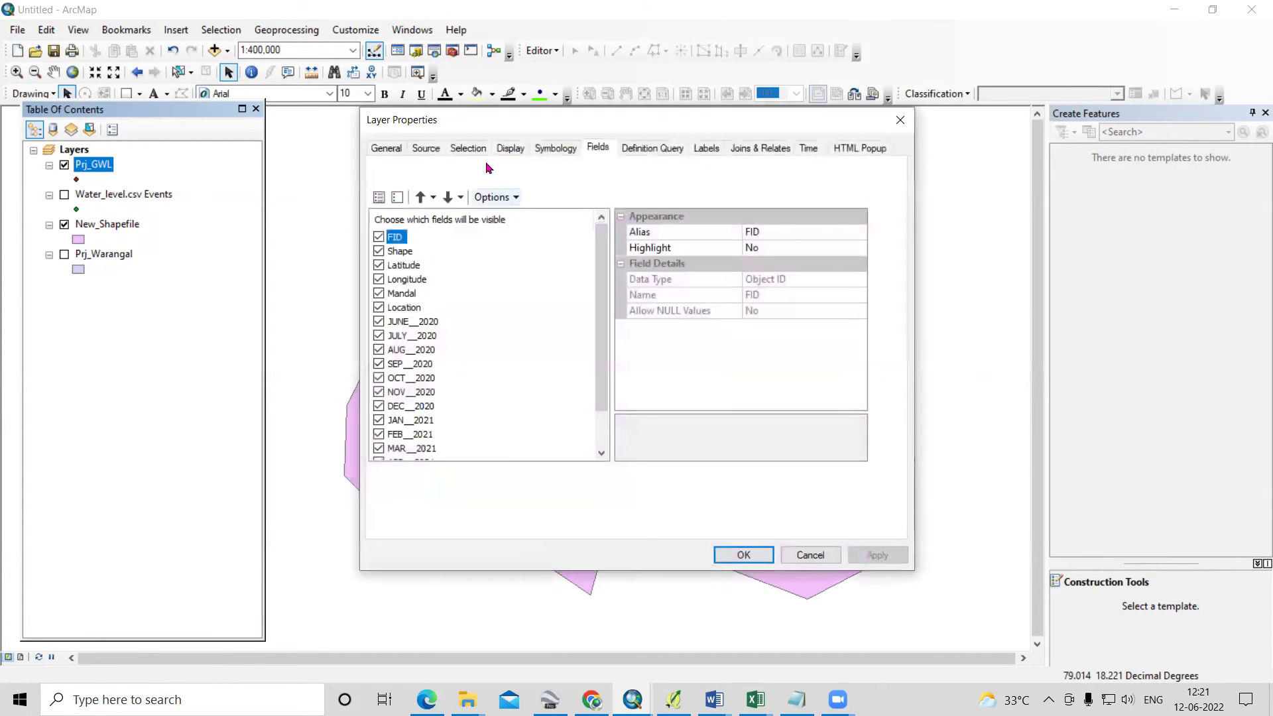
pyautogui.click(426, 147)
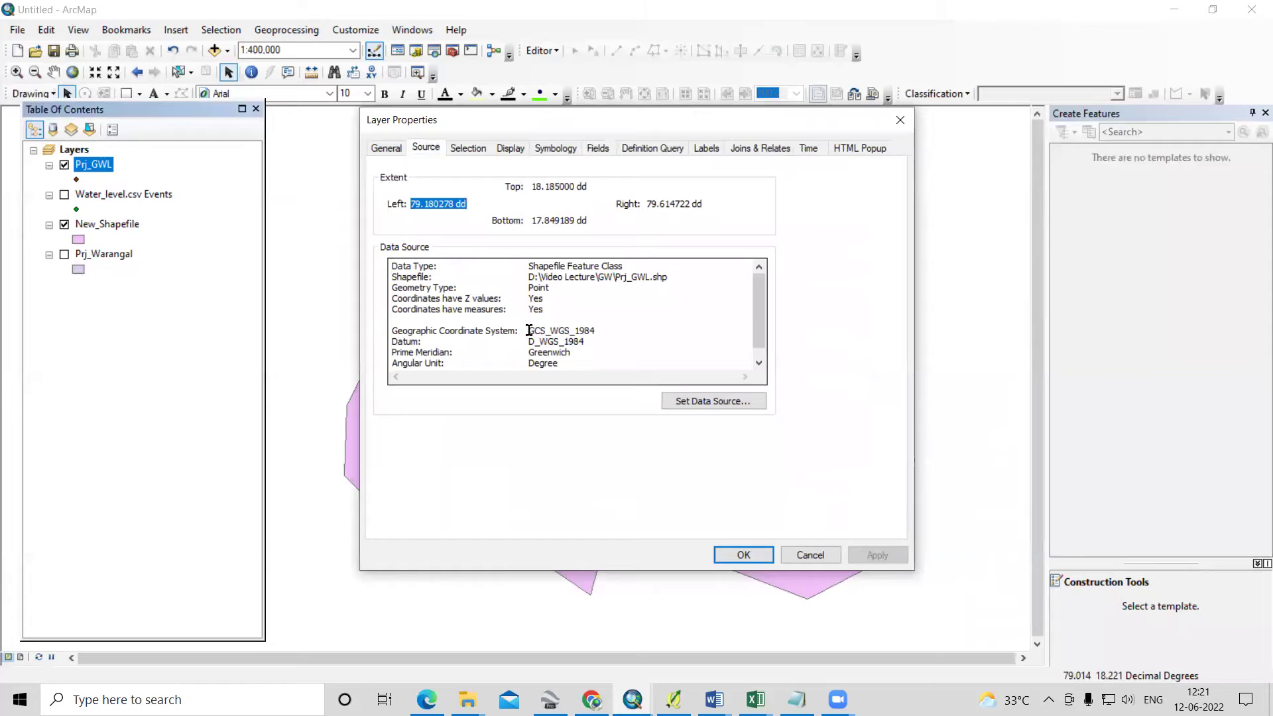
pyautogui.moveTo(528, 330); pyautogui.dragTo(605, 347)
pyautogui.click(579, 364)
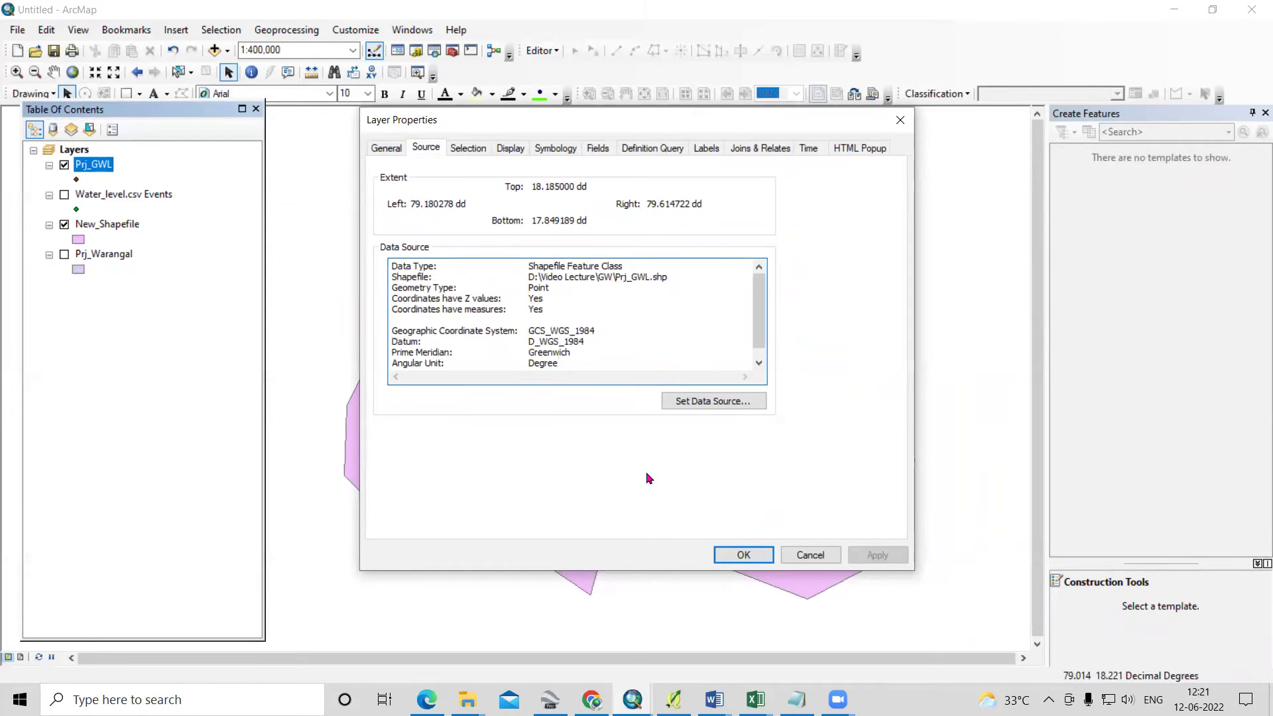
pyautogui.click(810, 555)
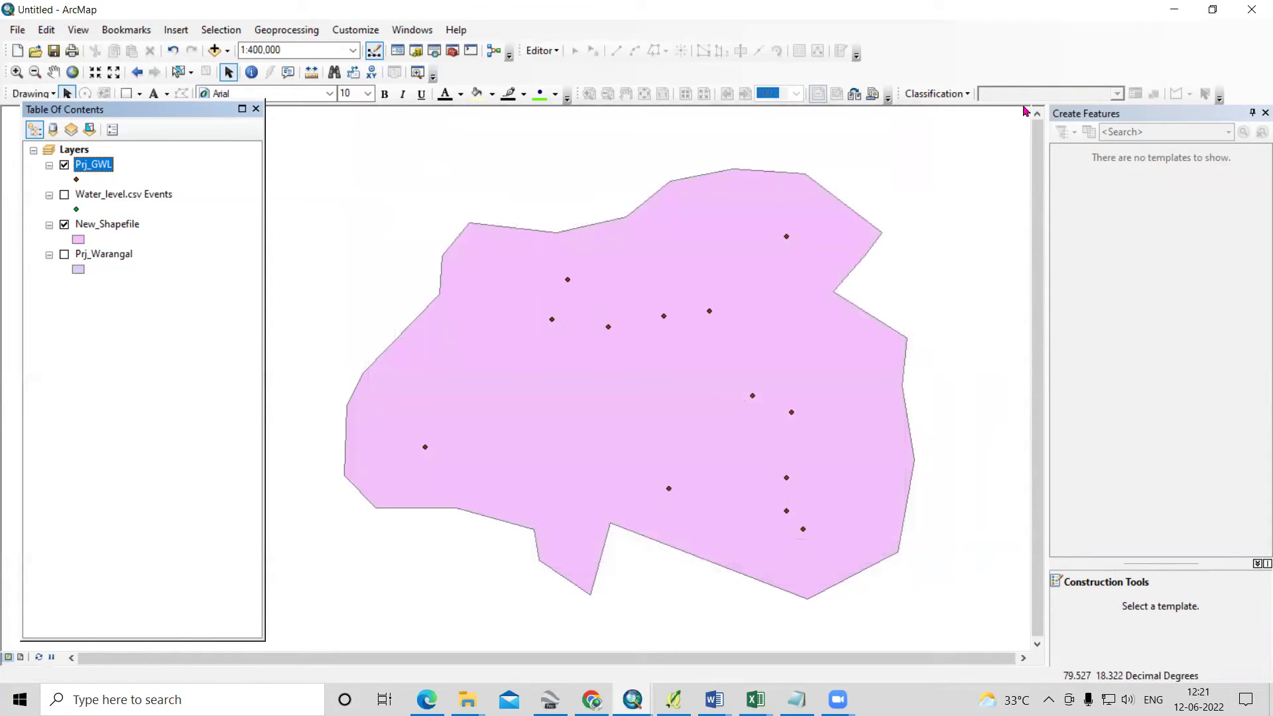
# Close the feature creation window and open the Project geoprocessing tool for reprojecting feature classes.
pyautogui.click(1263, 113)
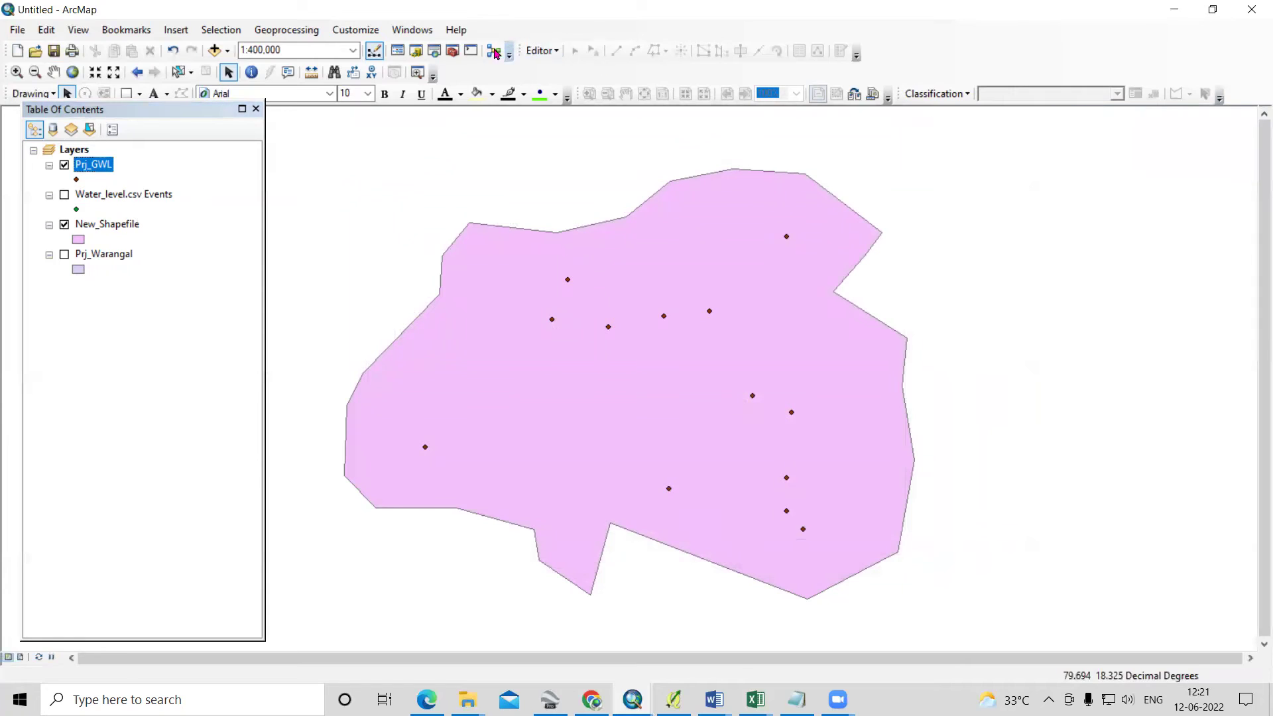
pyautogui.click(452, 57)
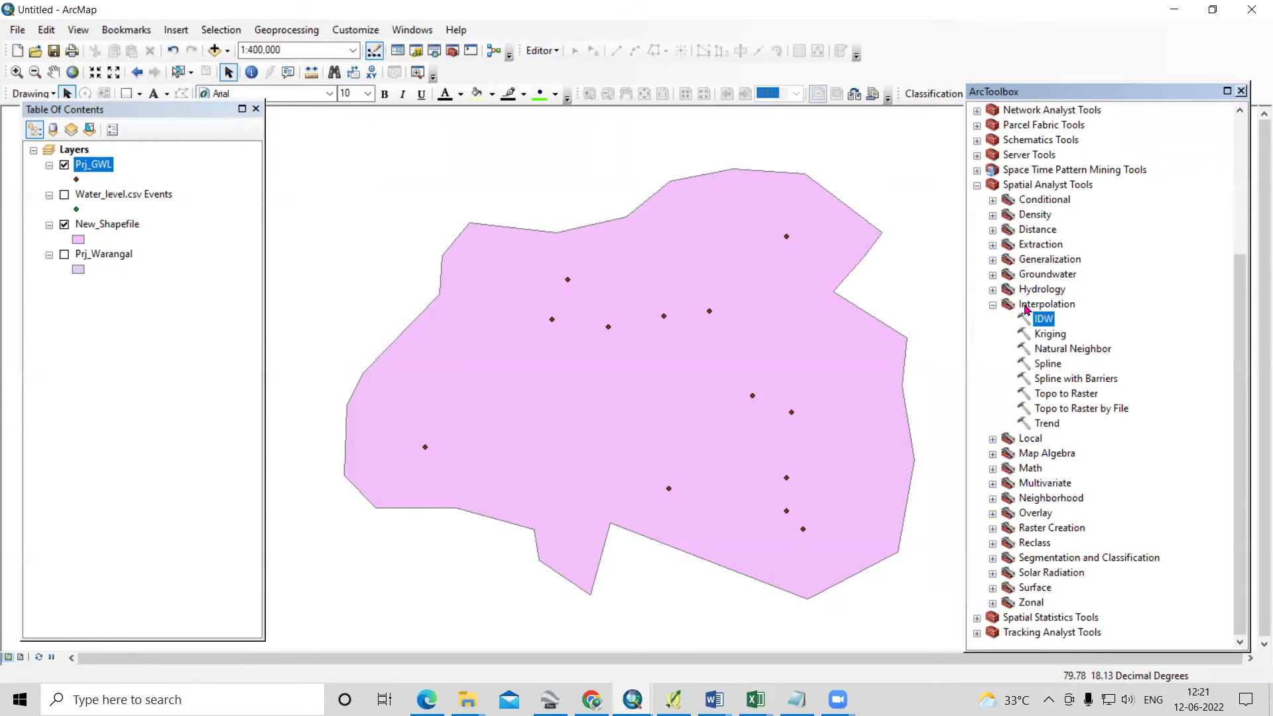
pyautogui.scroll(5, 1026, 309)
pyautogui.doubleClick(1049, 201)
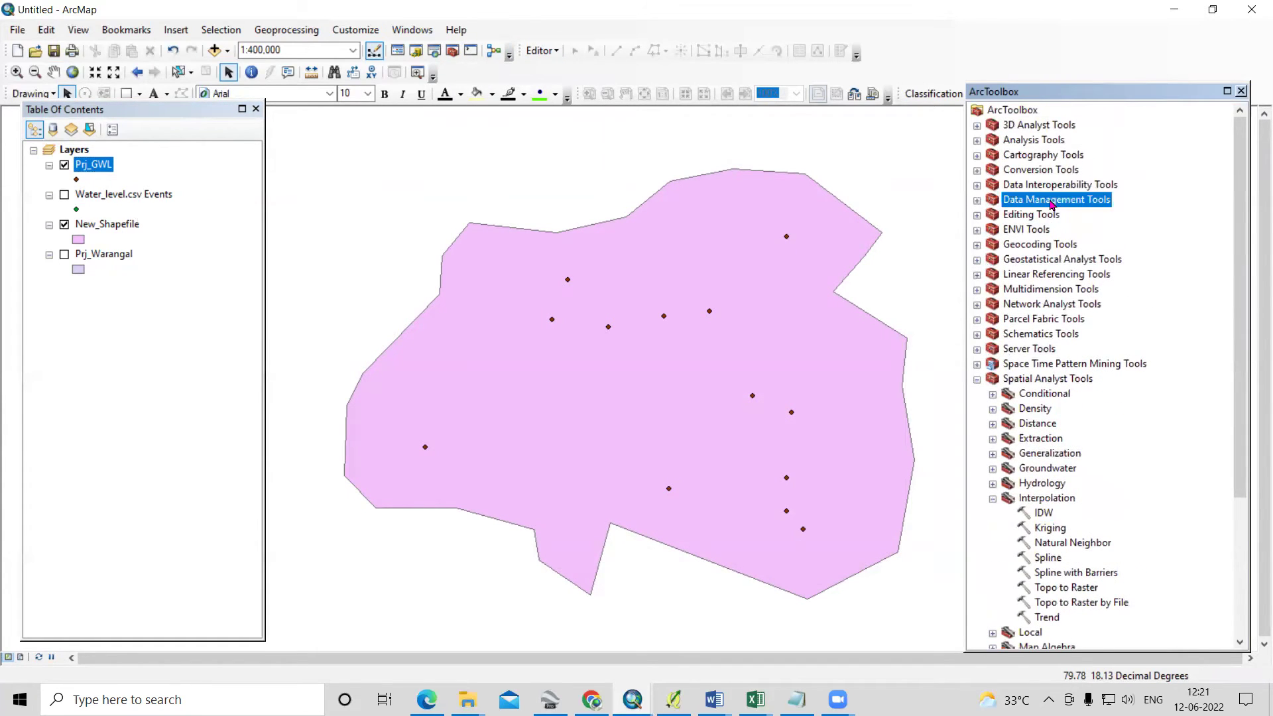
pyautogui.click(1049, 203)
pyautogui.click(1058, 189)
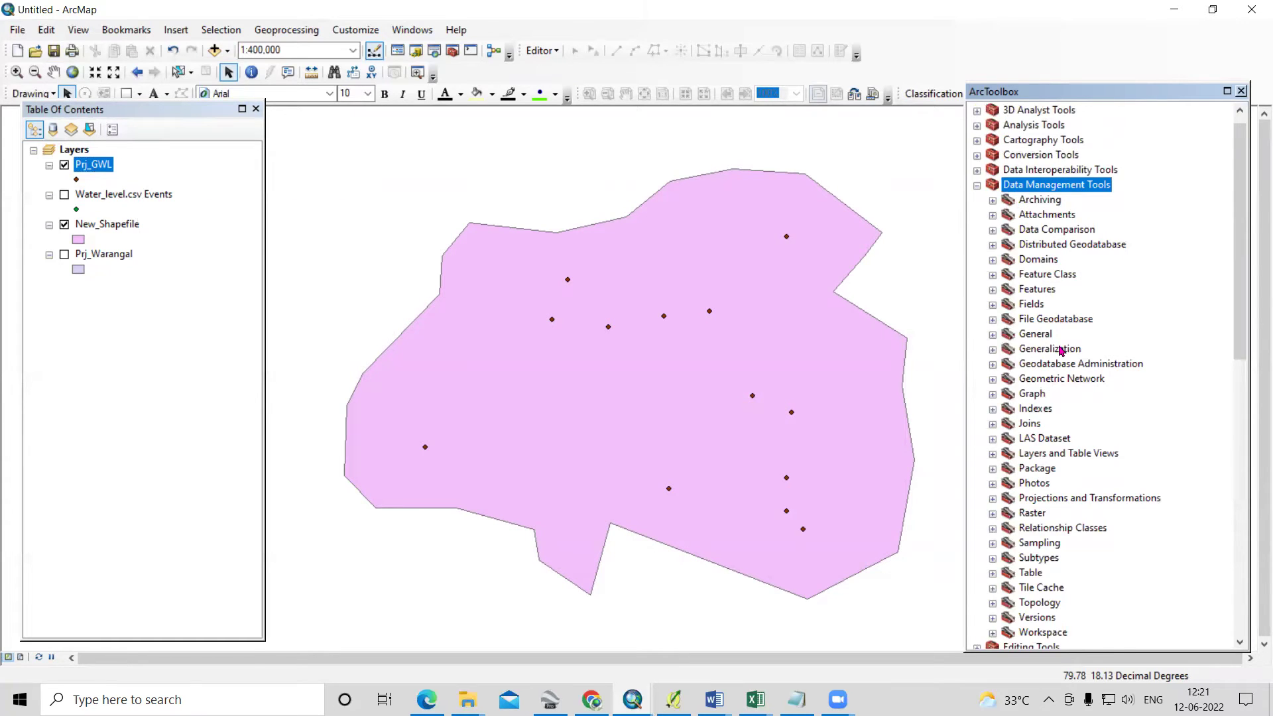
pyautogui.scroll(-1, 1061, 351)
pyautogui.doubleClick(1078, 454)
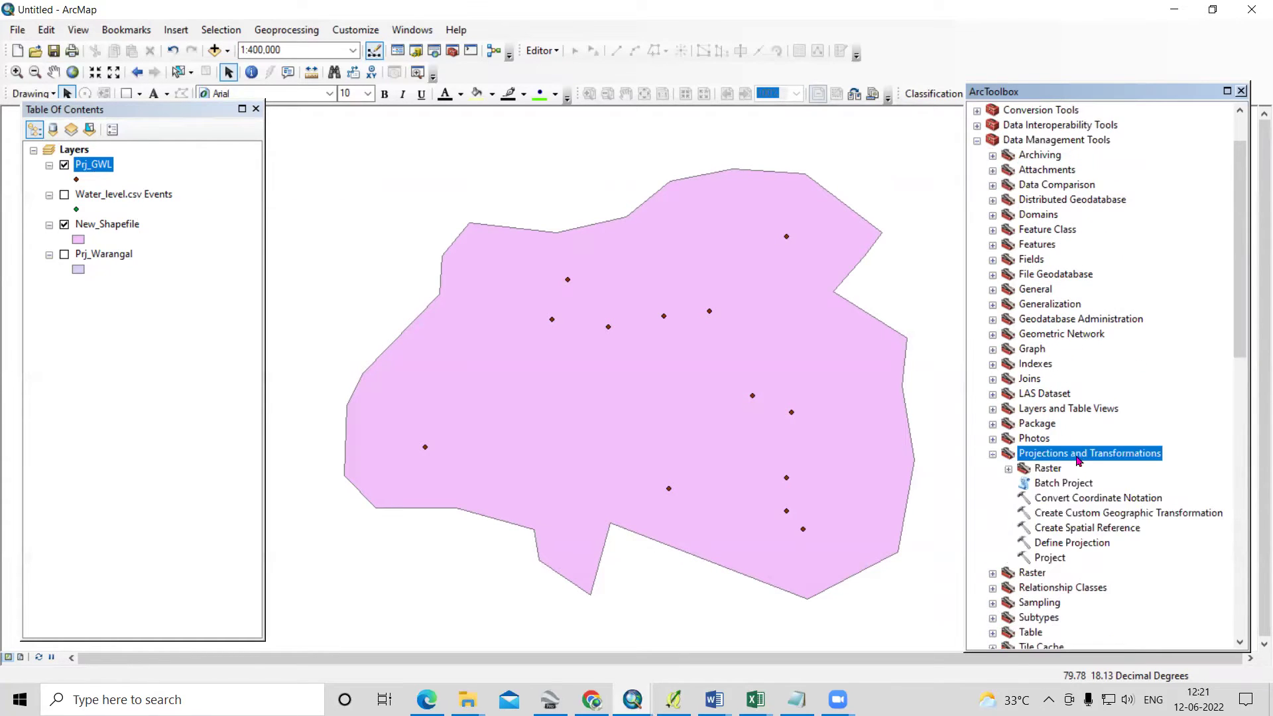
pyautogui.doubleClick(1053, 470)
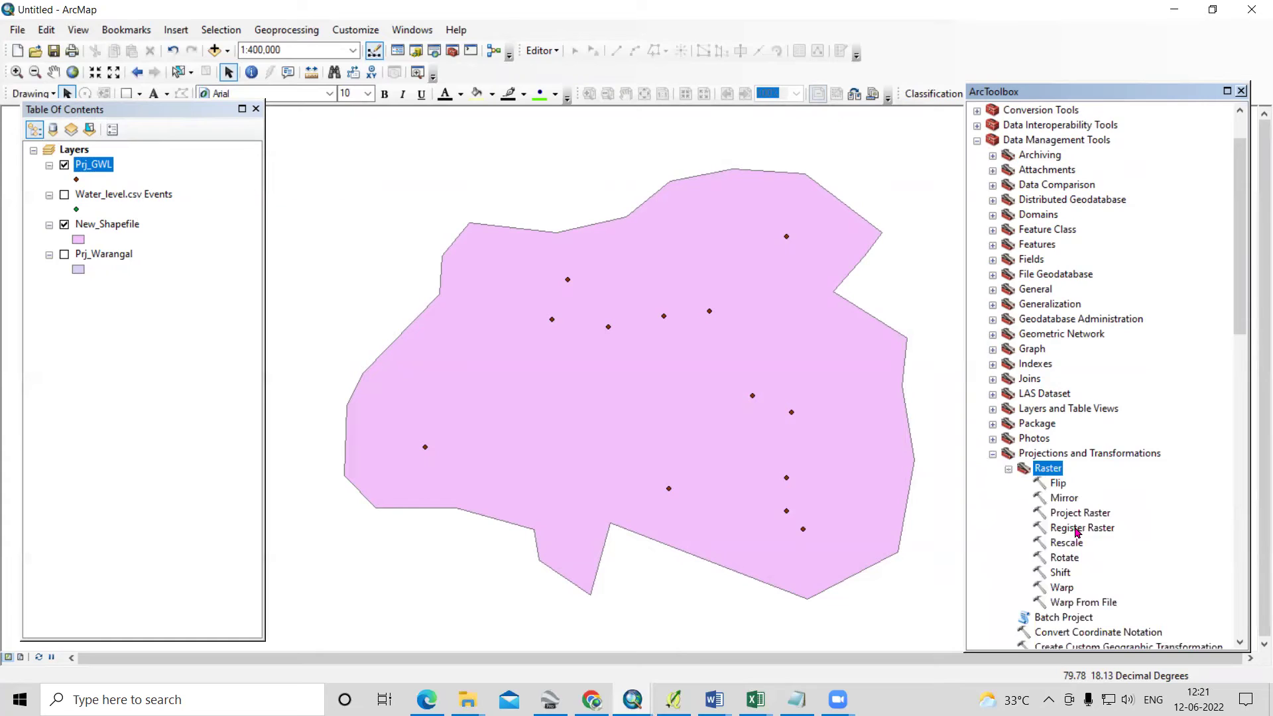
pyautogui.scroll(-4, 1074, 531)
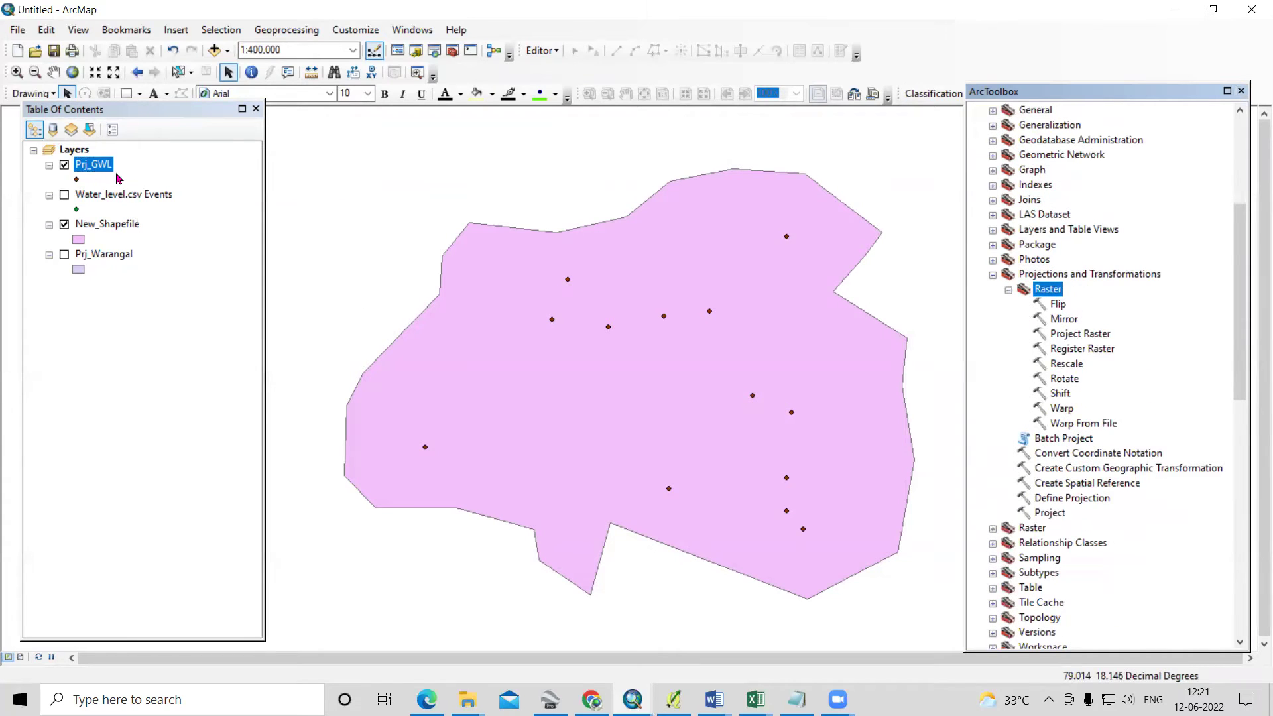
pyautogui.click(1046, 517)
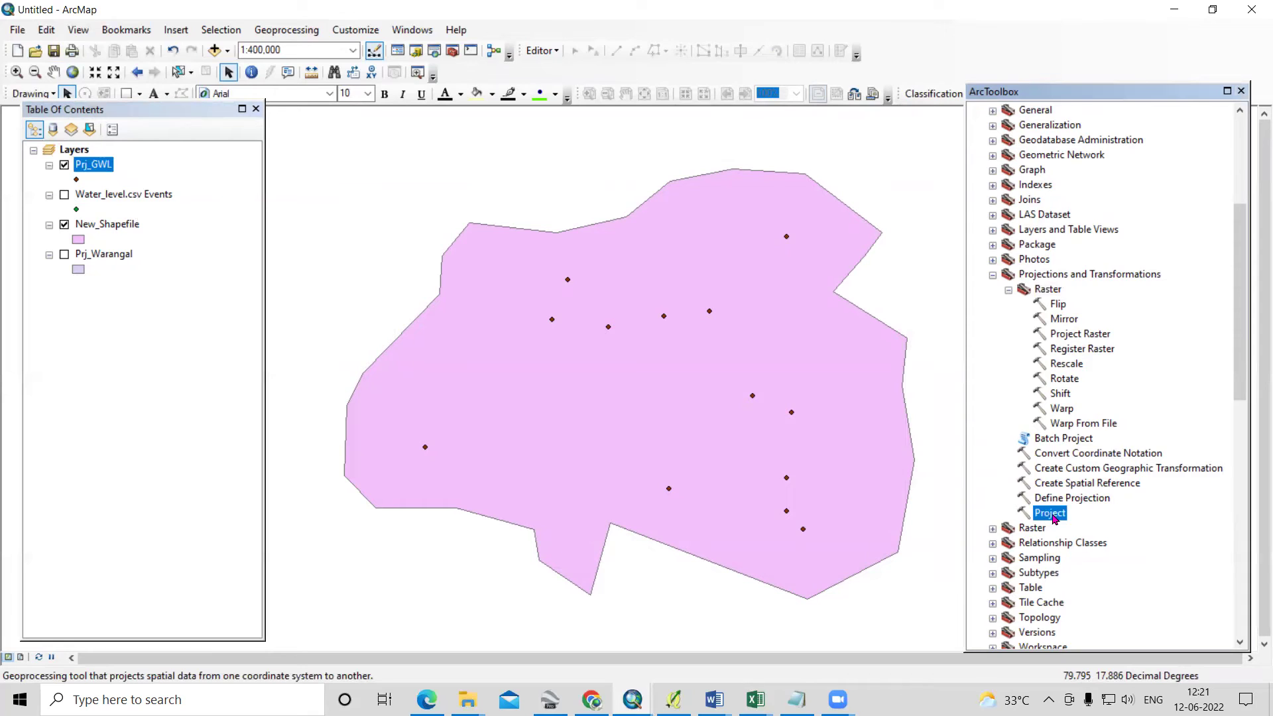
pyautogui.doubleClick(1031, 275)
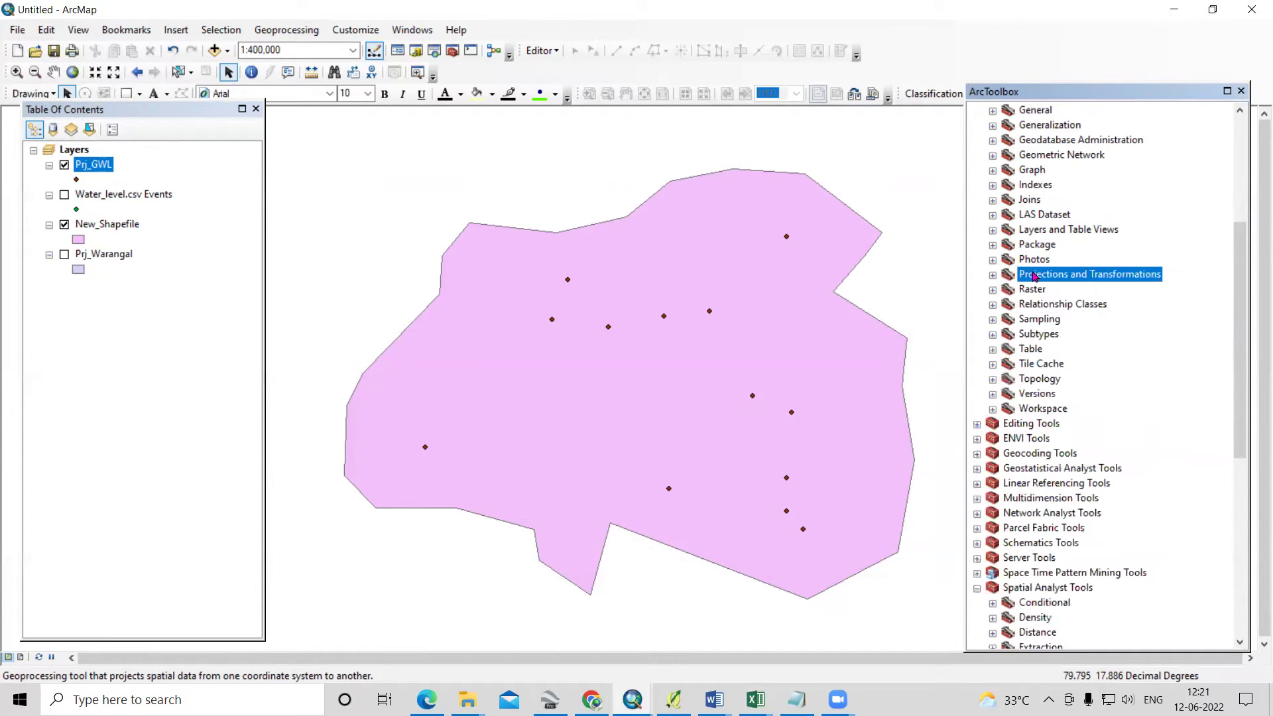
pyautogui.doubleClick(1034, 276)
pyautogui.doubleClick(1053, 513)
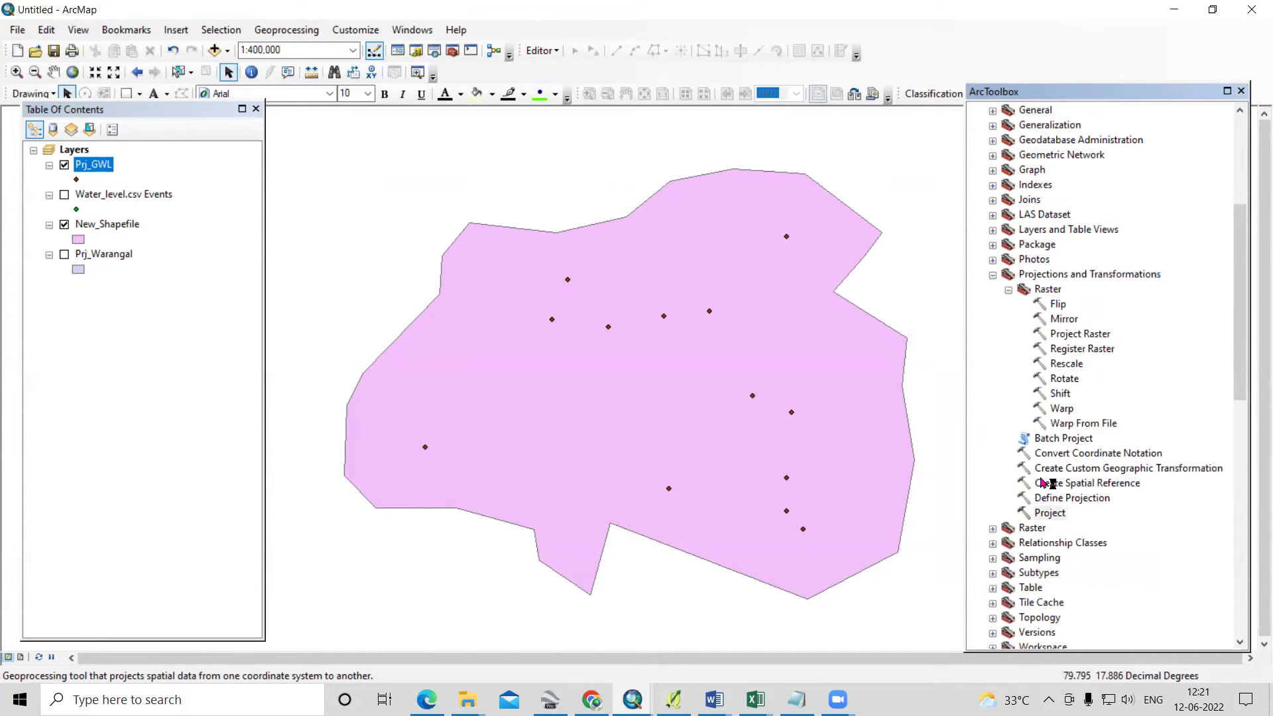
# Set Prj_GWL as the dataset to project and save the output as UTM_GWL in the GW folder.
pyautogui.moveTo(94, 171); pyautogui.dragTo(428, 166)
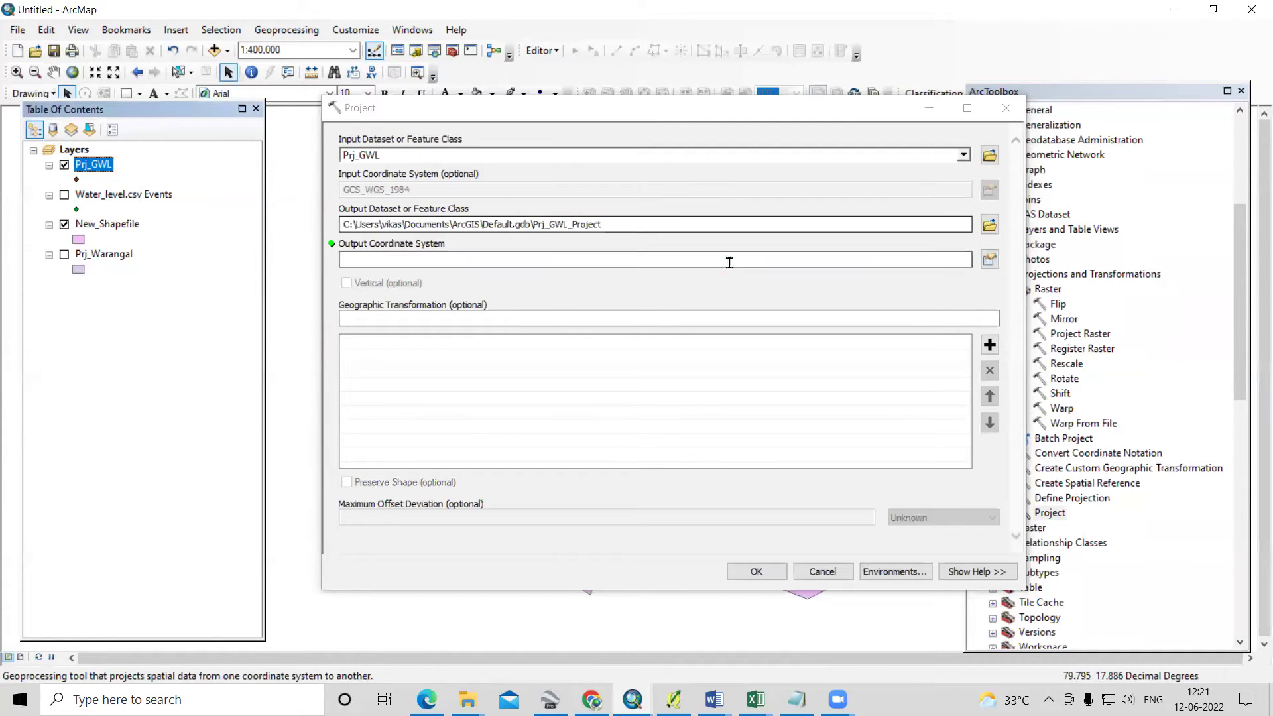
pyautogui.click(989, 225)
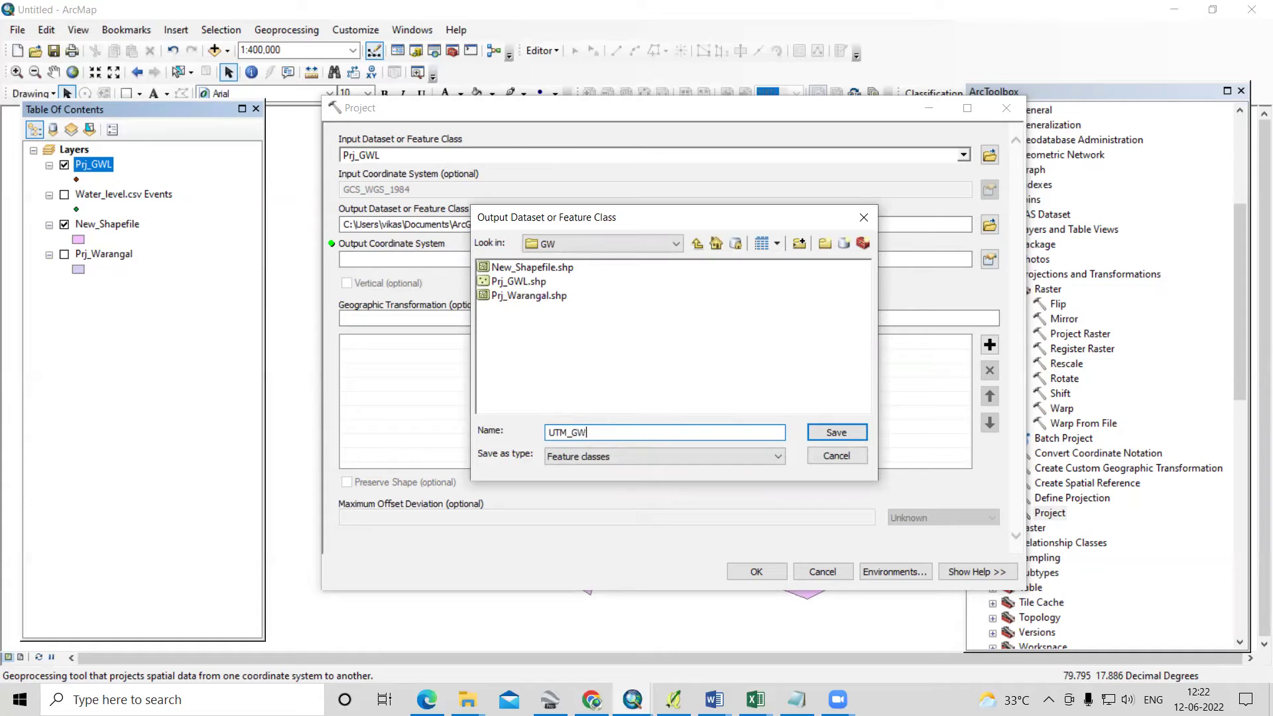
pyautogui.click(840, 433)
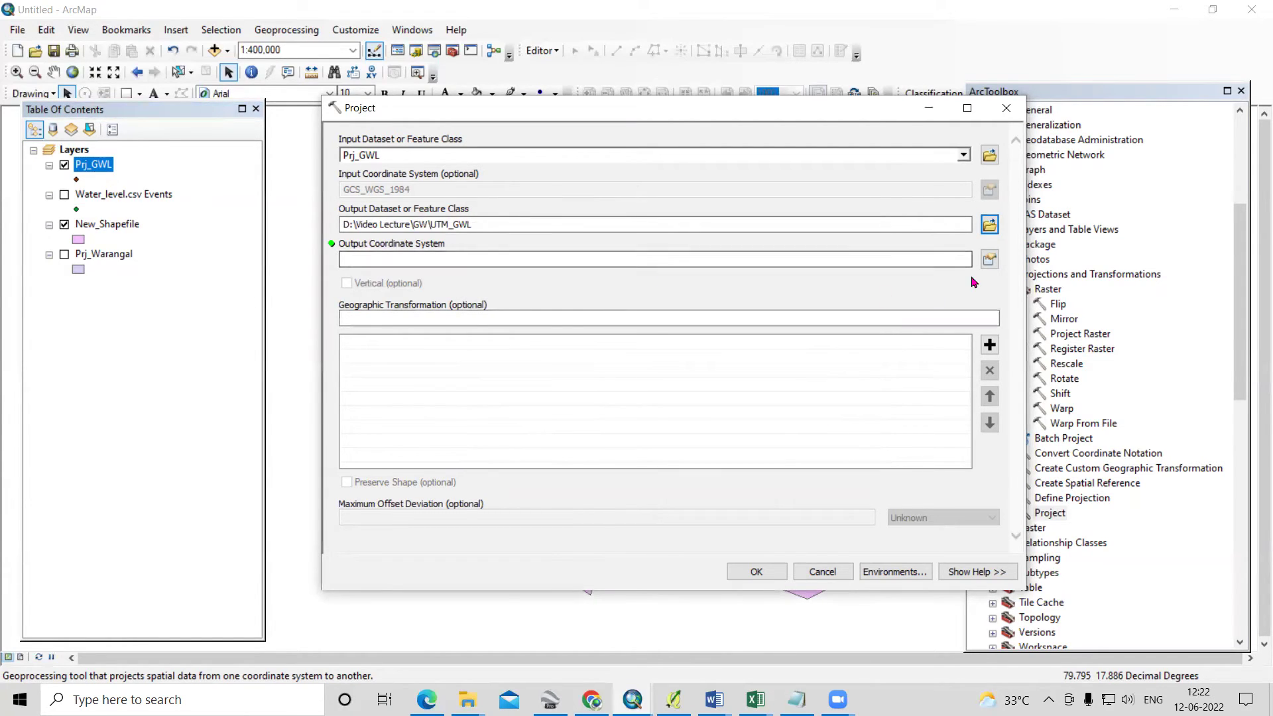
# Set the output coordinate system to WGS 1984 UTM Zone 44N and run the projection.
pyautogui.click(989, 259)
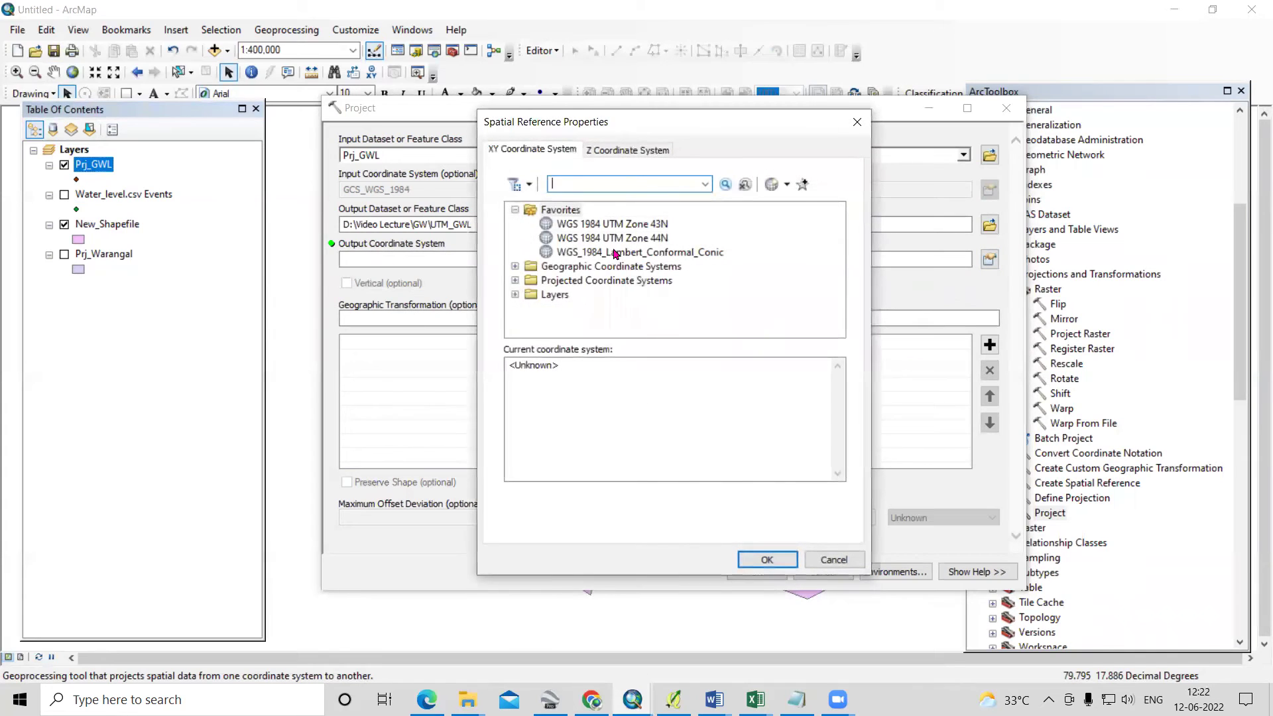
pyautogui.doubleClick(614, 281)
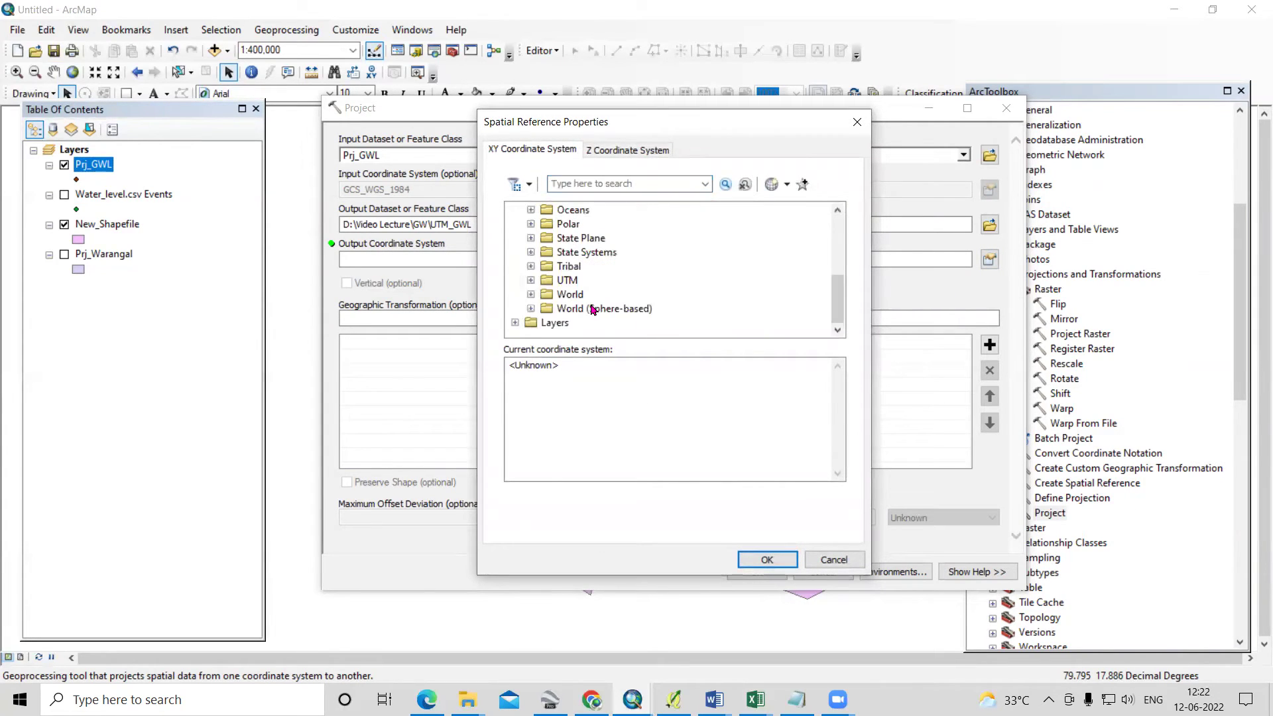
pyautogui.doubleClick(570, 268)
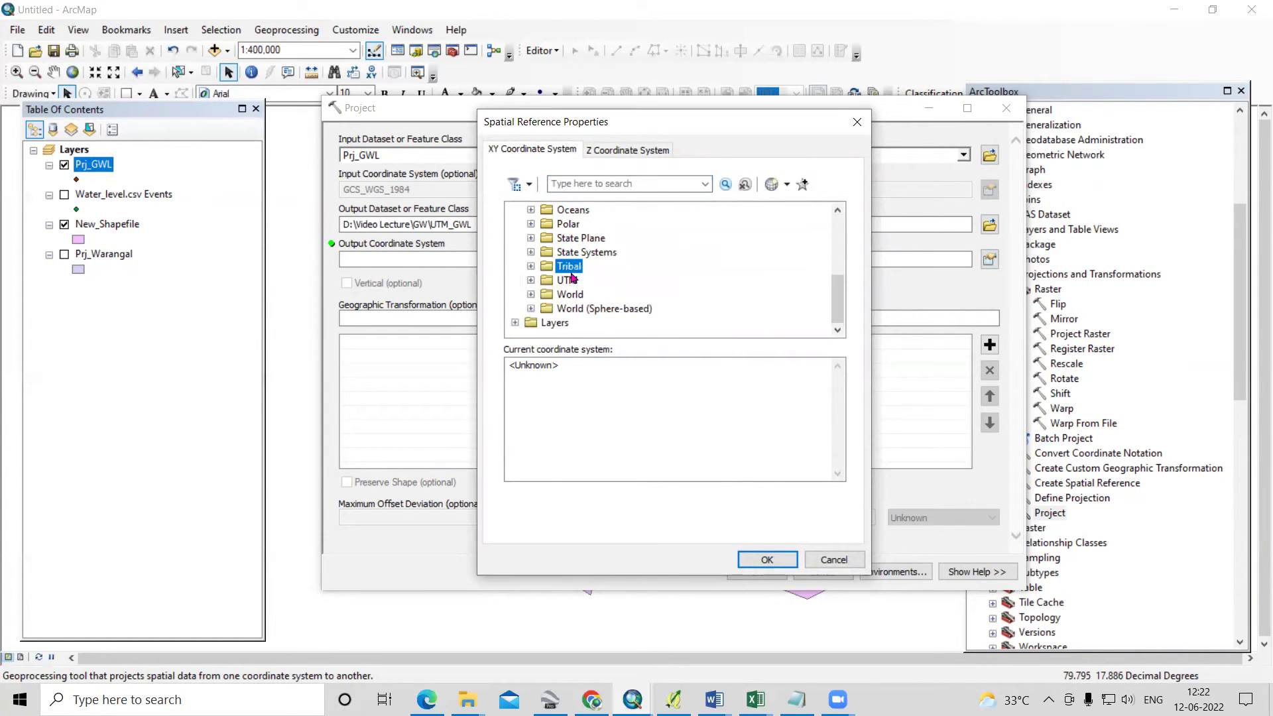
pyautogui.click(530, 266)
pyautogui.click(565, 281)
pyautogui.doubleClick(567, 281)
pyautogui.scroll(-3, 587, 301)
pyautogui.doubleClick(598, 281)
pyautogui.scroll(-1, 613, 297)
pyautogui.doubleClick(631, 267)
pyautogui.scroll(-2, 631, 281)
pyautogui.scroll(-10, 631, 281)
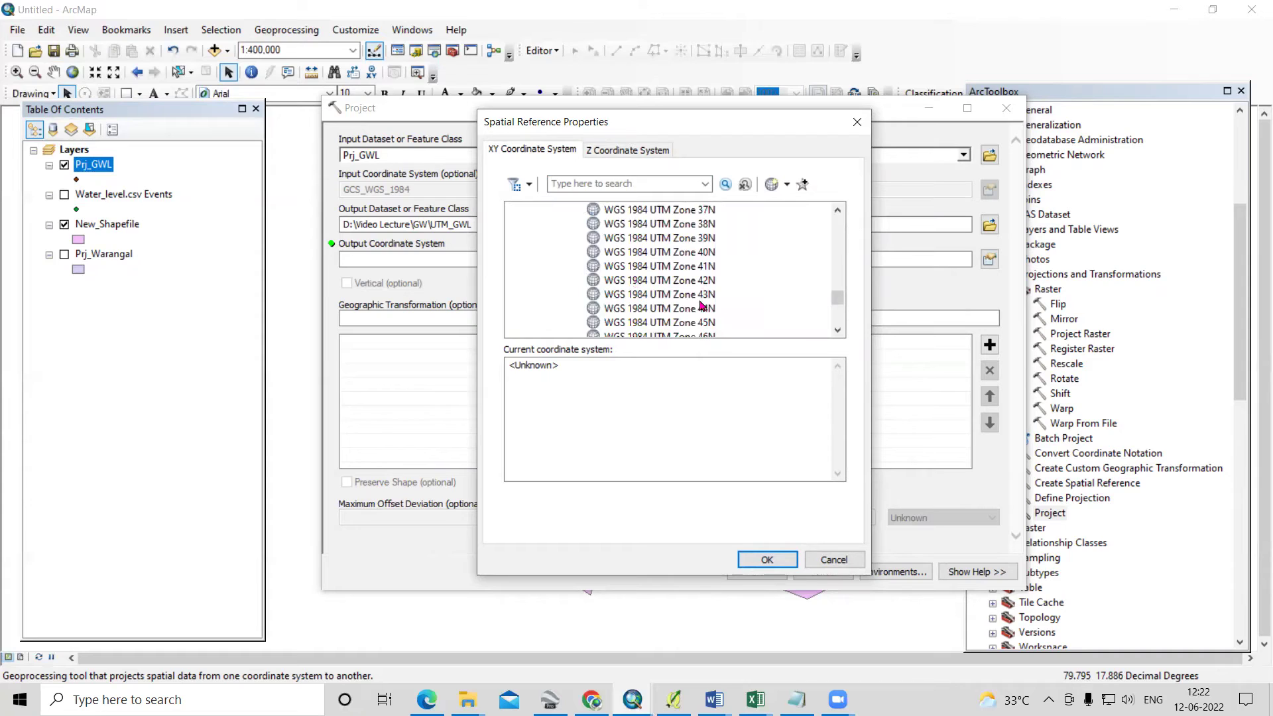
pyautogui.click(700, 311)
pyautogui.click(767, 561)
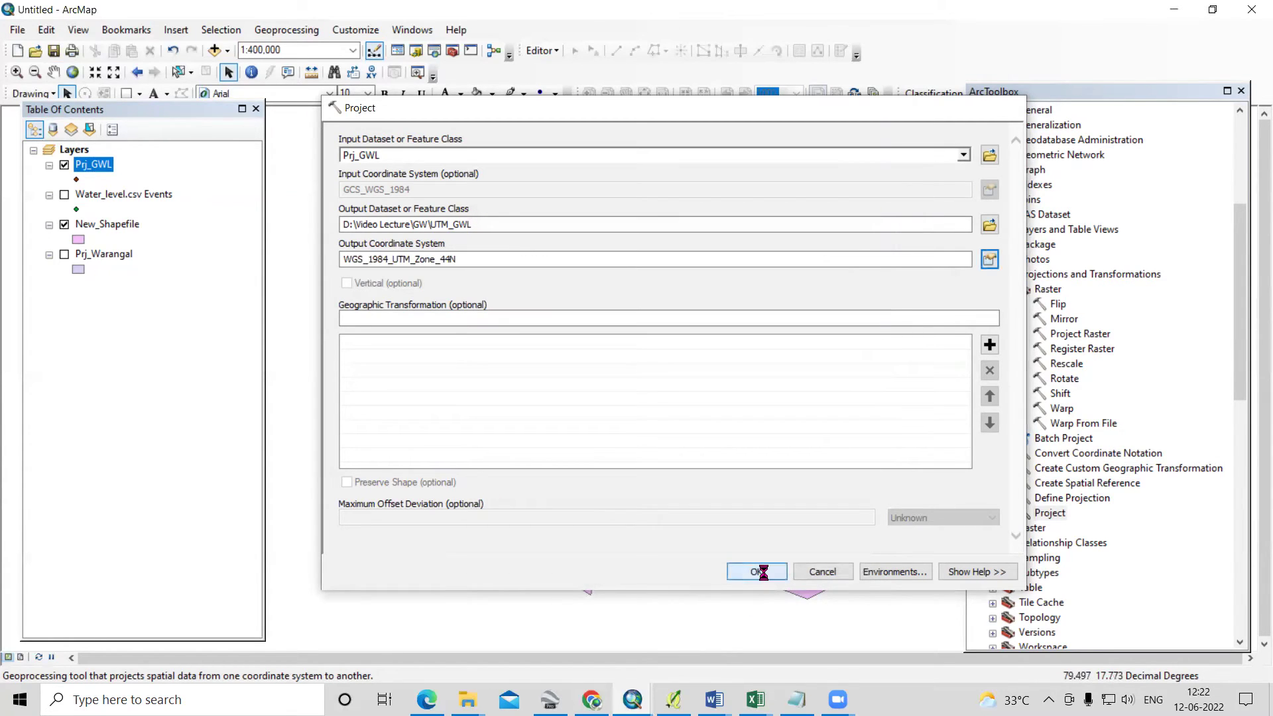
pyautogui.click(757, 571)
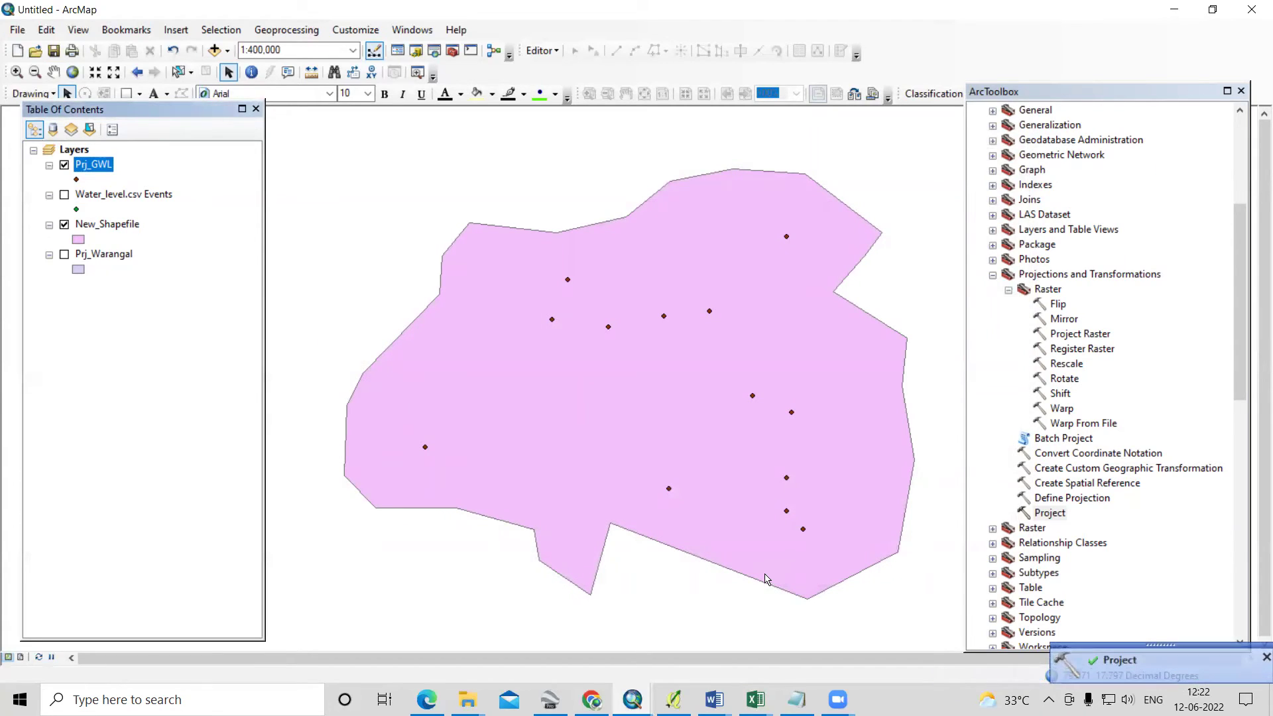
# Refresh the GW folder in the catalog, add UTM_GWL.shp to the map and hide the Prj_GWL layer.
pyautogui.click(1241, 91)
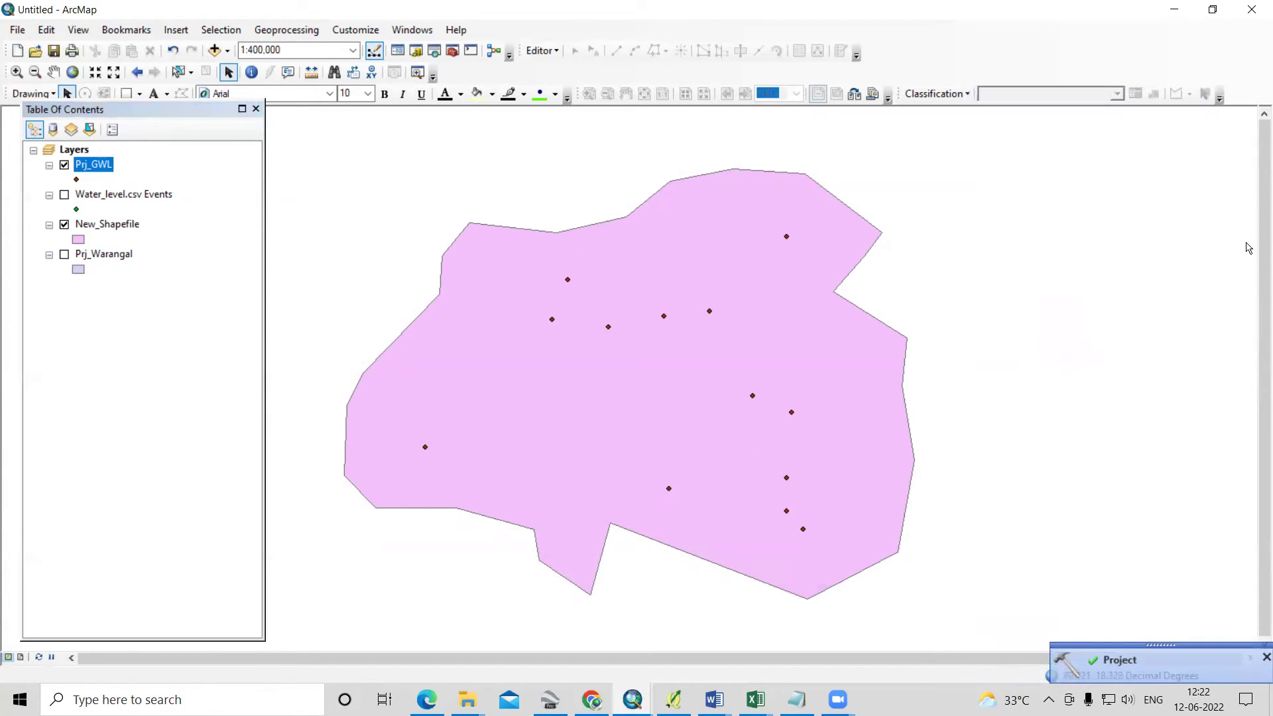
pyautogui.click(416, 51)
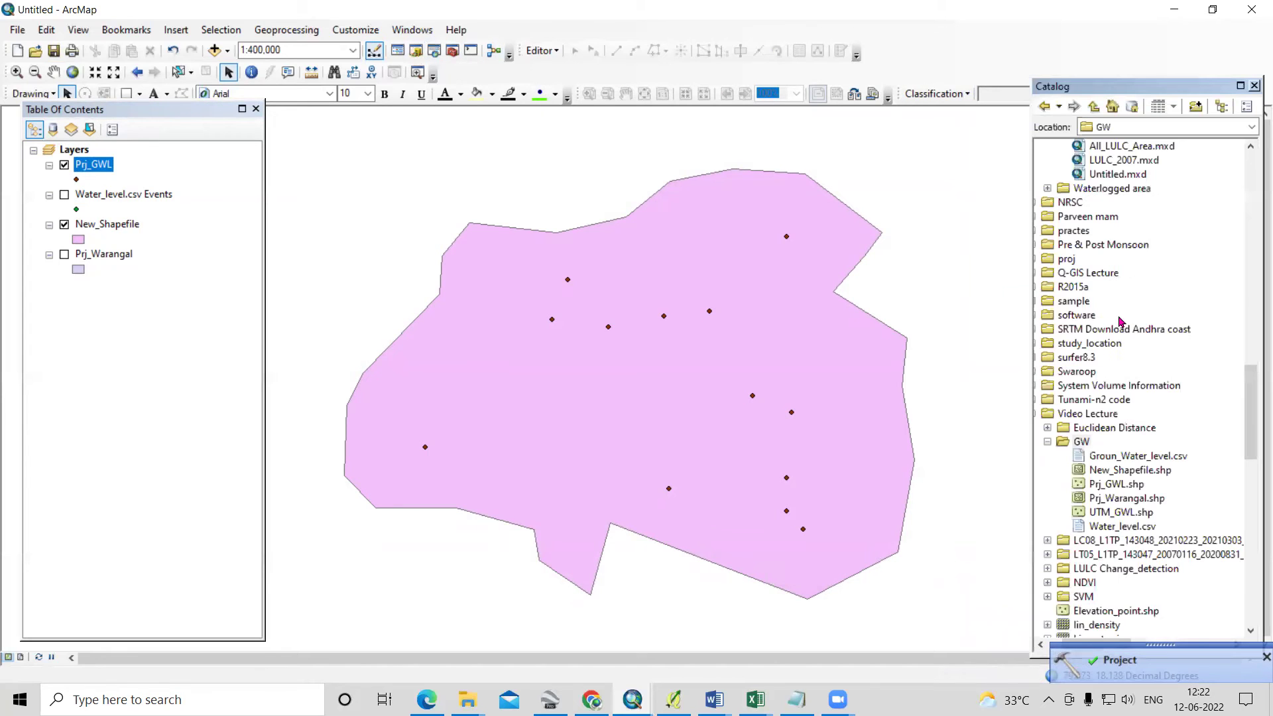
pyautogui.rightClick(1077, 442)
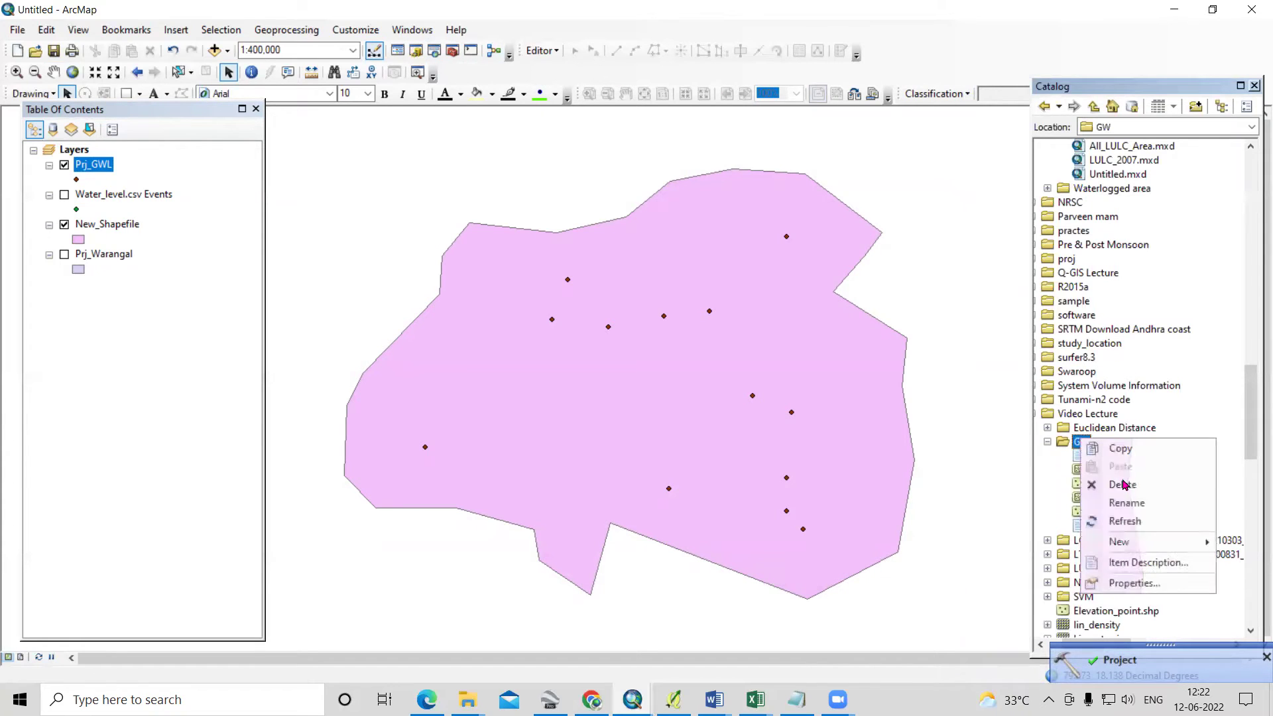
pyautogui.click(1149, 515)
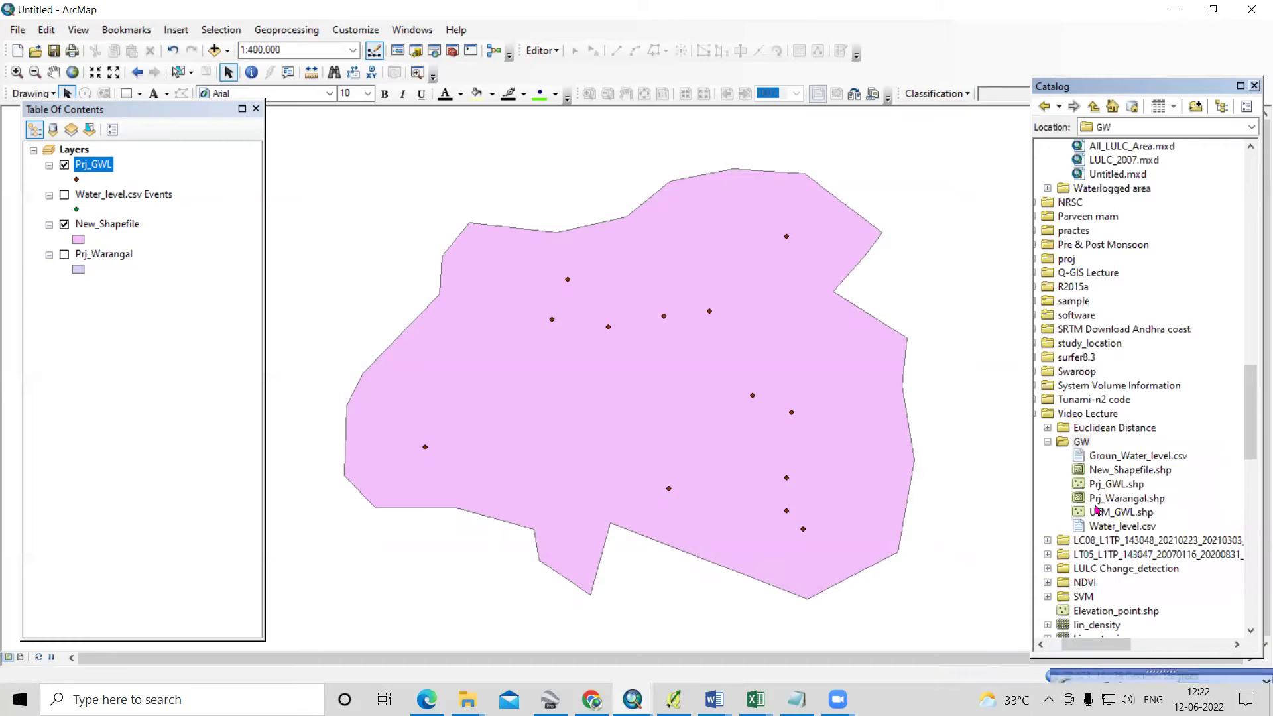
pyautogui.click(1120, 514)
pyautogui.moveTo(1121, 512); pyautogui.dragTo(639, 477)
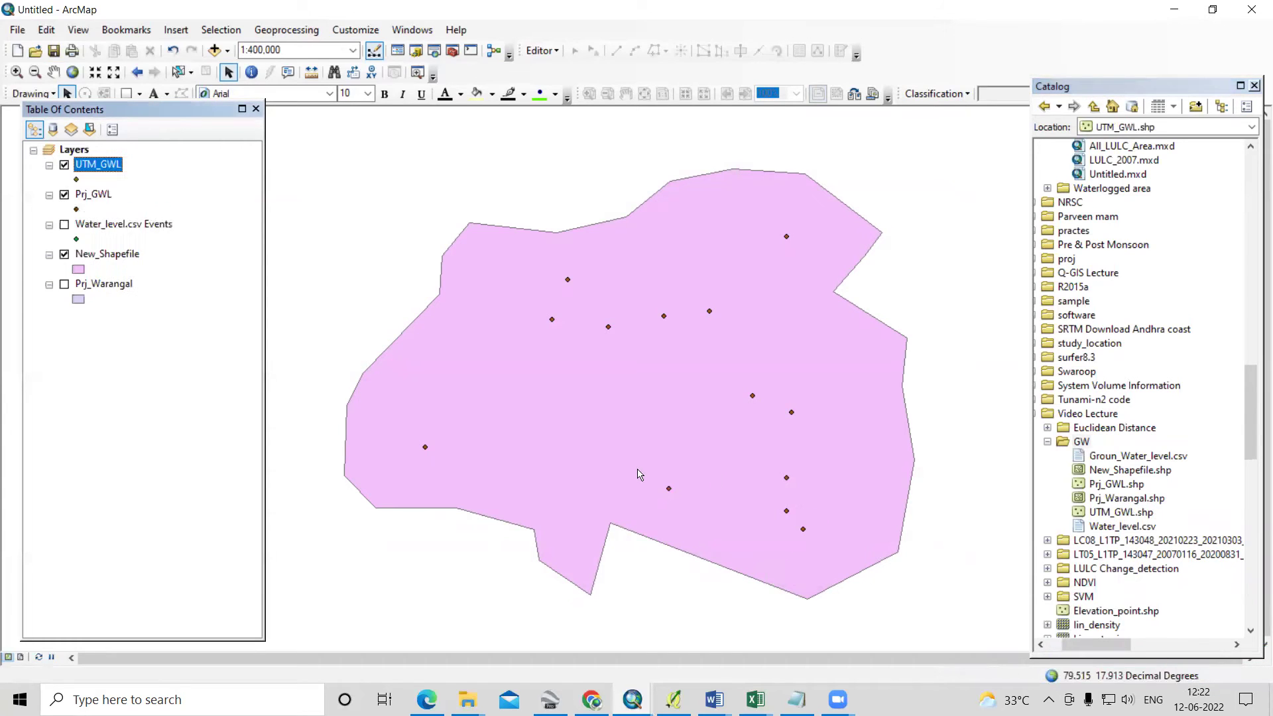
pyautogui.click(64, 196)
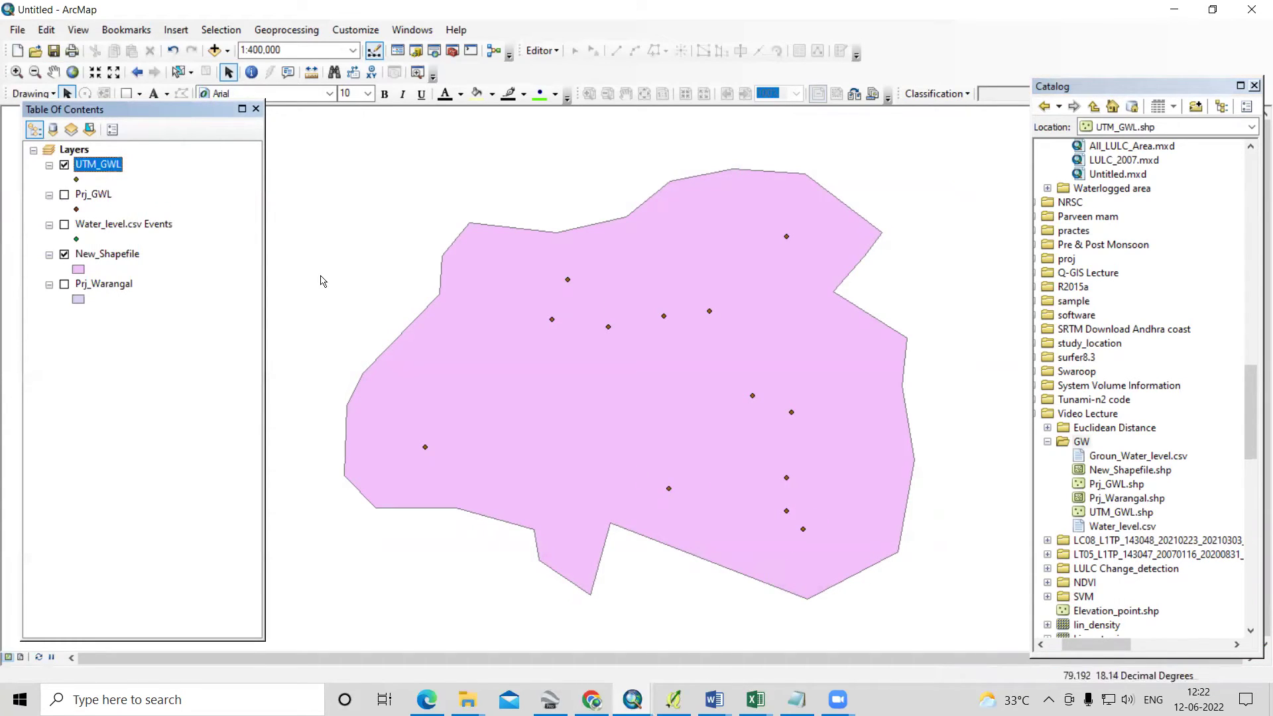
# Check the coordinate system of the UTM_GWL layer in its properties and close them without changes.
pyautogui.rightClick(108, 165)
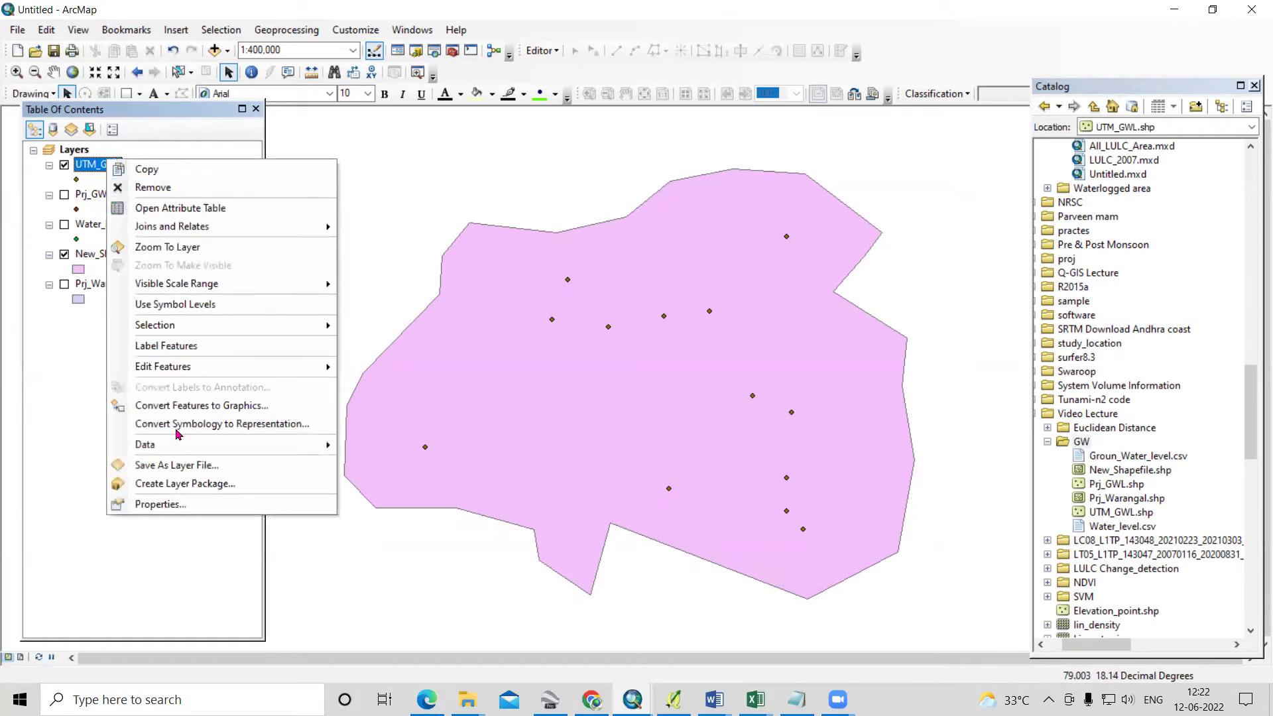
pyautogui.click(197, 506)
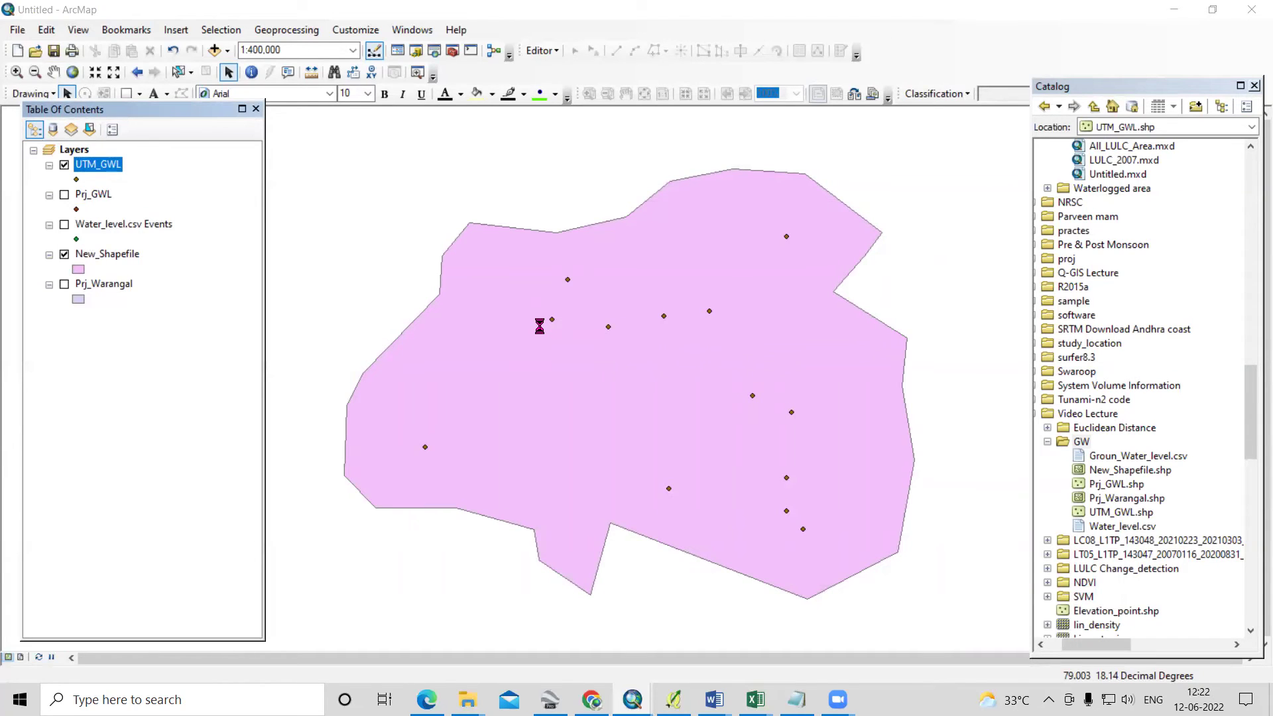
pyautogui.moveTo(529, 364); pyautogui.dragTo(670, 364)
pyautogui.click(810, 555)
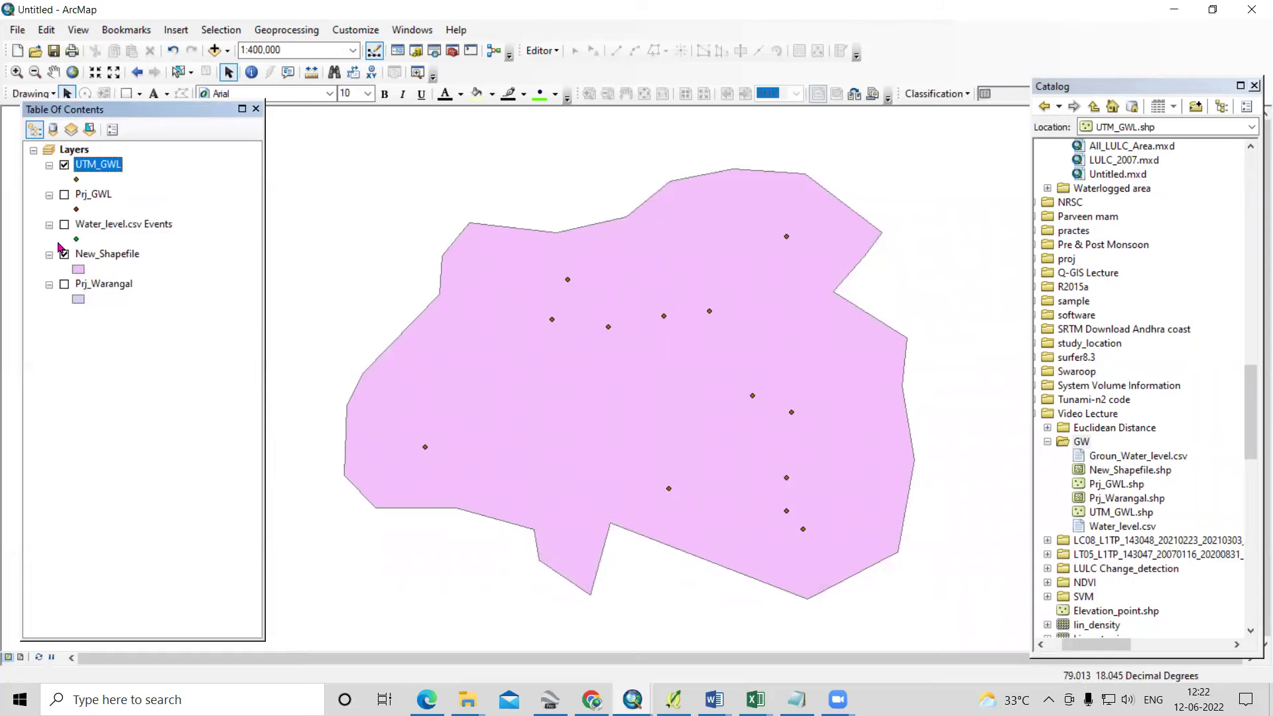
# View the attribute table of the Prj_GWL layer and close it.
pyautogui.click(91, 196)
pyautogui.rightClick(92, 195)
pyautogui.click(192, 241)
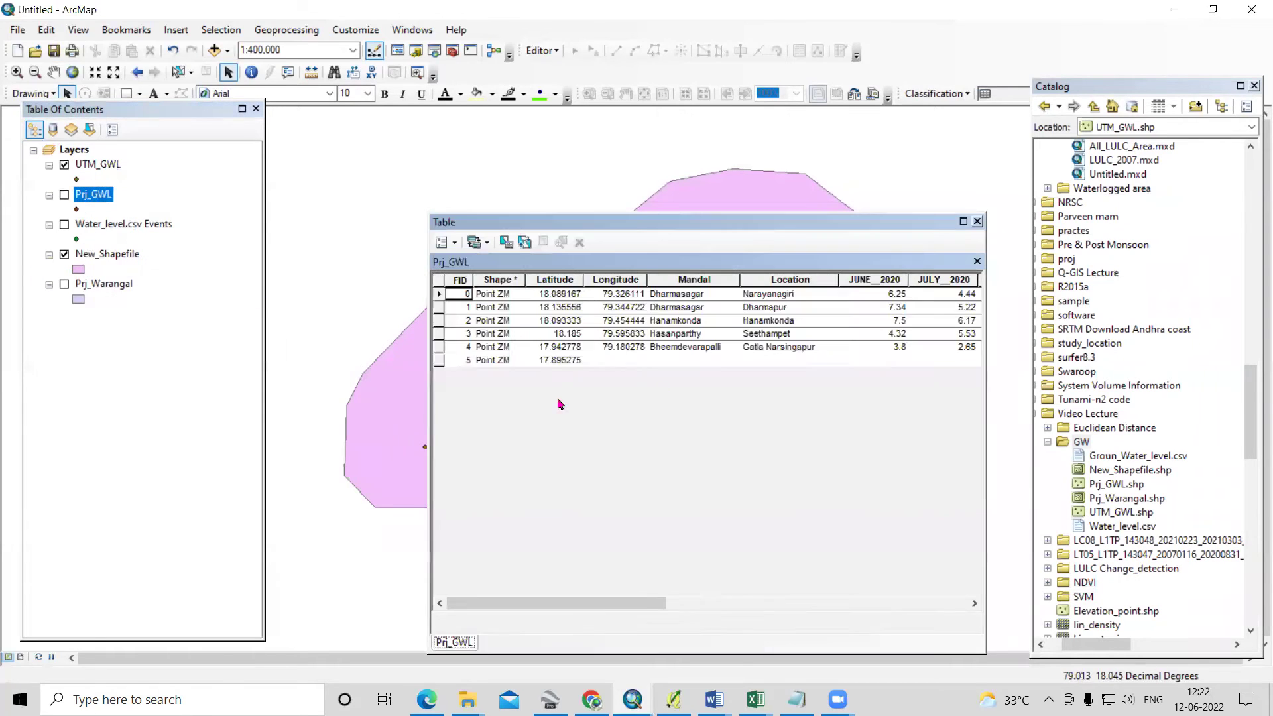
pyautogui.click(977, 222)
# Check the coordinate system of the Prj_GWL layer in its data source properties for comparison with UTM_GWL.
pyautogui.rightClick(104, 197)
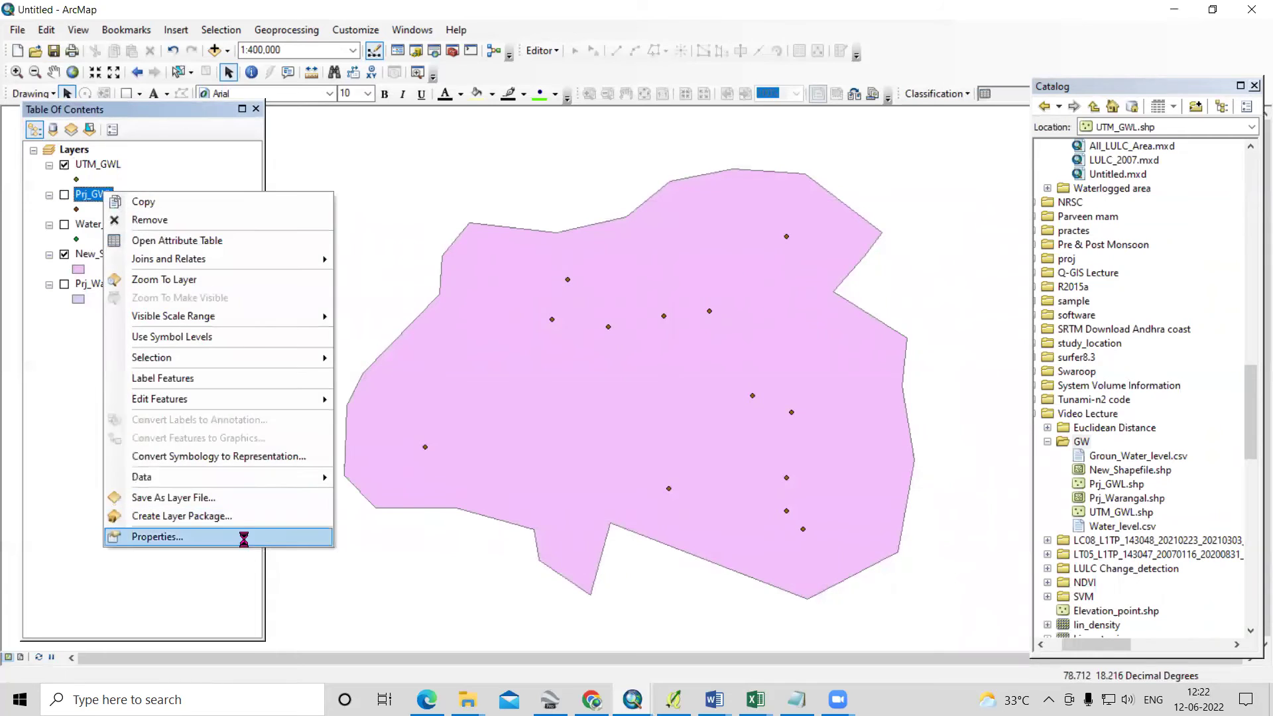
pyautogui.click(247, 531)
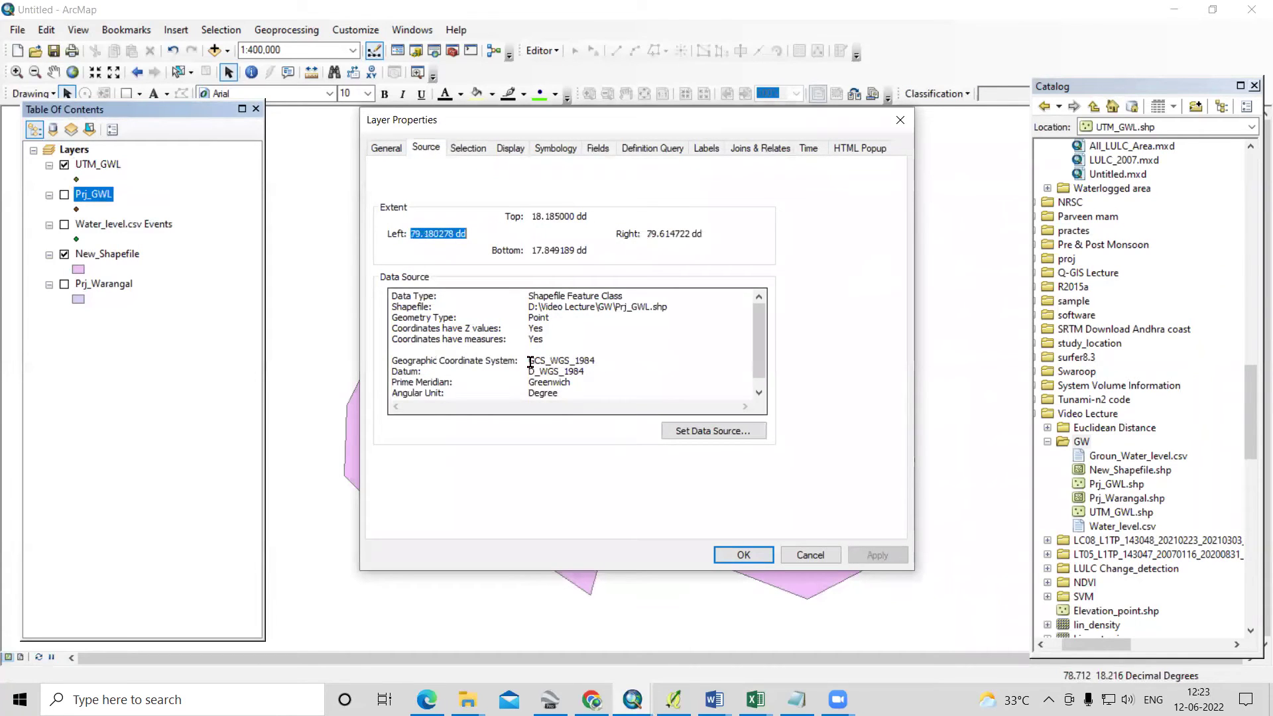
pyautogui.moveTo(531, 363); pyautogui.dragTo(638, 338)
pyautogui.click(810, 555)
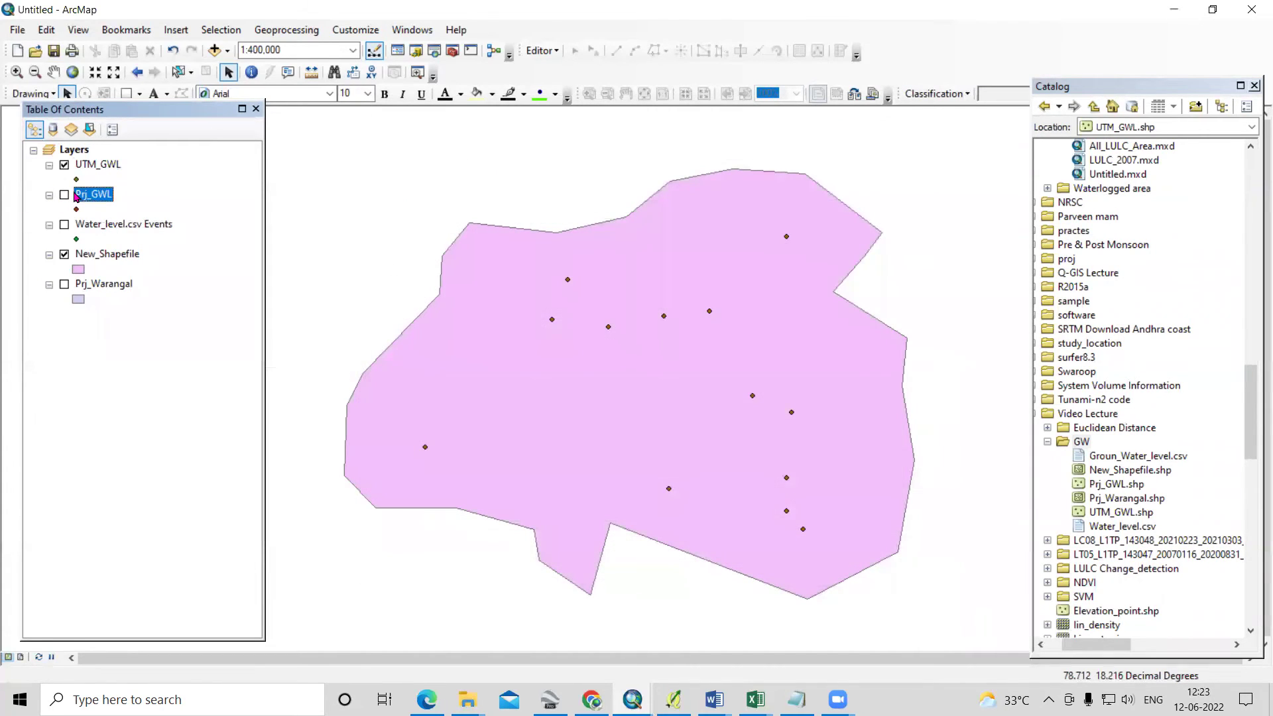
# Remove the Prj_GWL and Water_level.csv Events layers from the map.
pyautogui.rightClick(80, 195)
pyautogui.click(124, 221)
pyautogui.click(97, 164)
pyautogui.keyDown('ctrl'); pyautogui.click(99, 195); pyautogui.keyUp('ctrl')
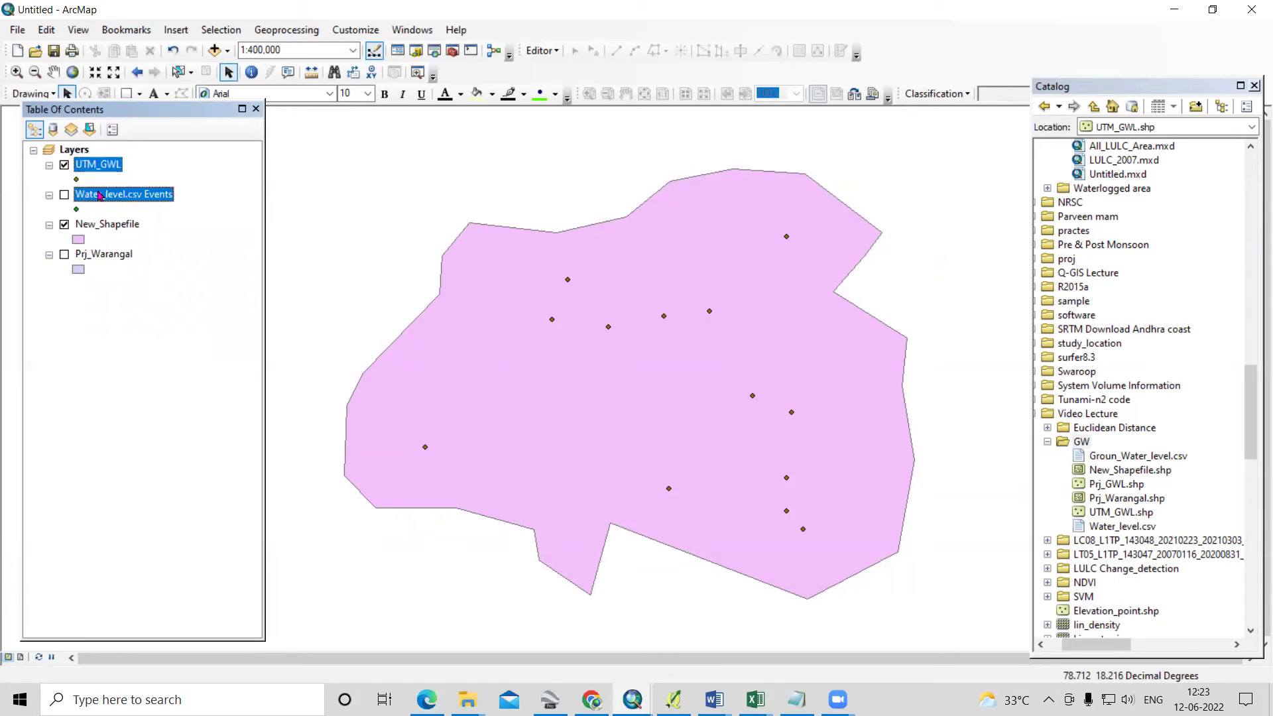
pyautogui.rightClick(99, 195)
pyautogui.click(126, 221)
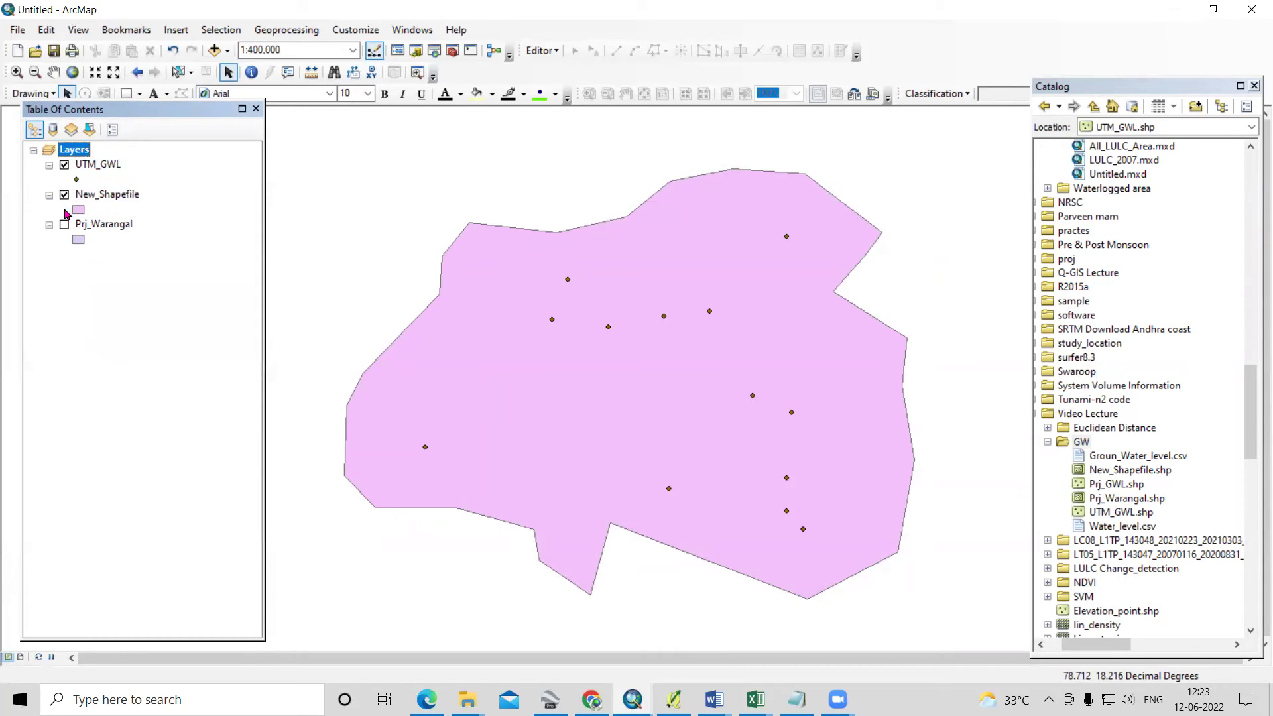
# Collapse the data management toolset and open the IDW interpolation tool from the Spatial Analyst tools.
pyautogui.click(110, 167)
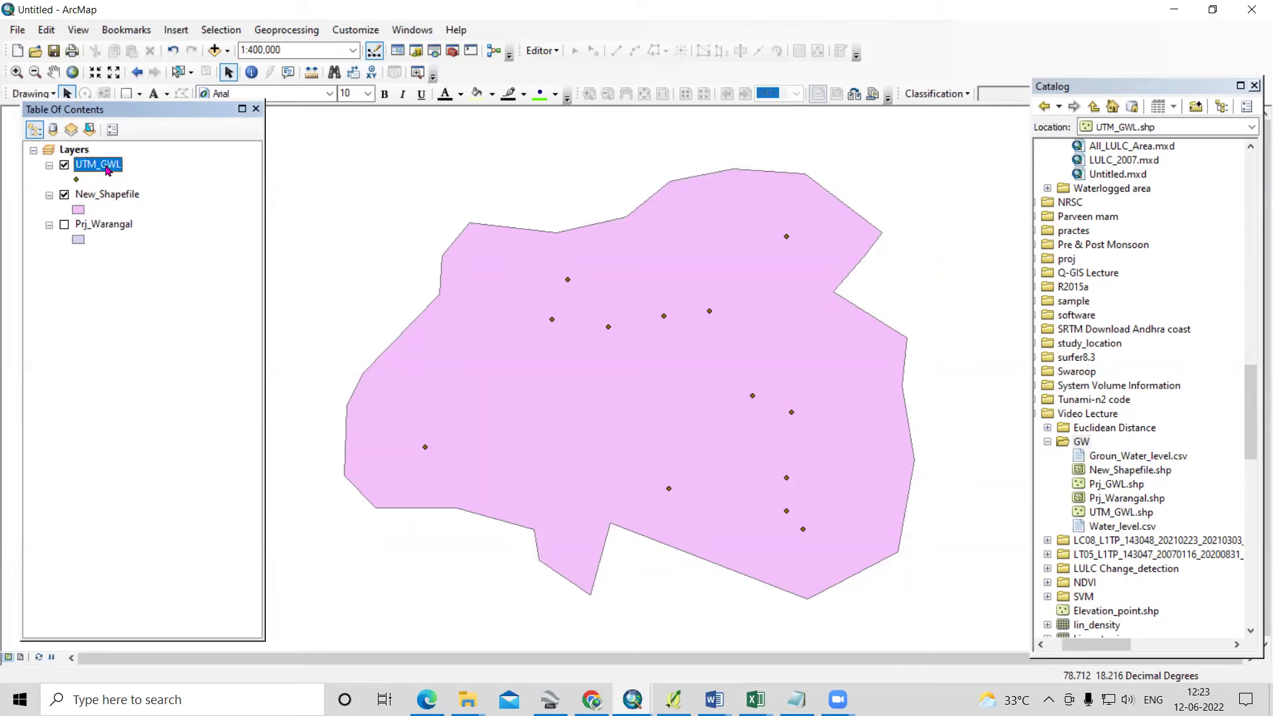
pyautogui.click(116, 338)
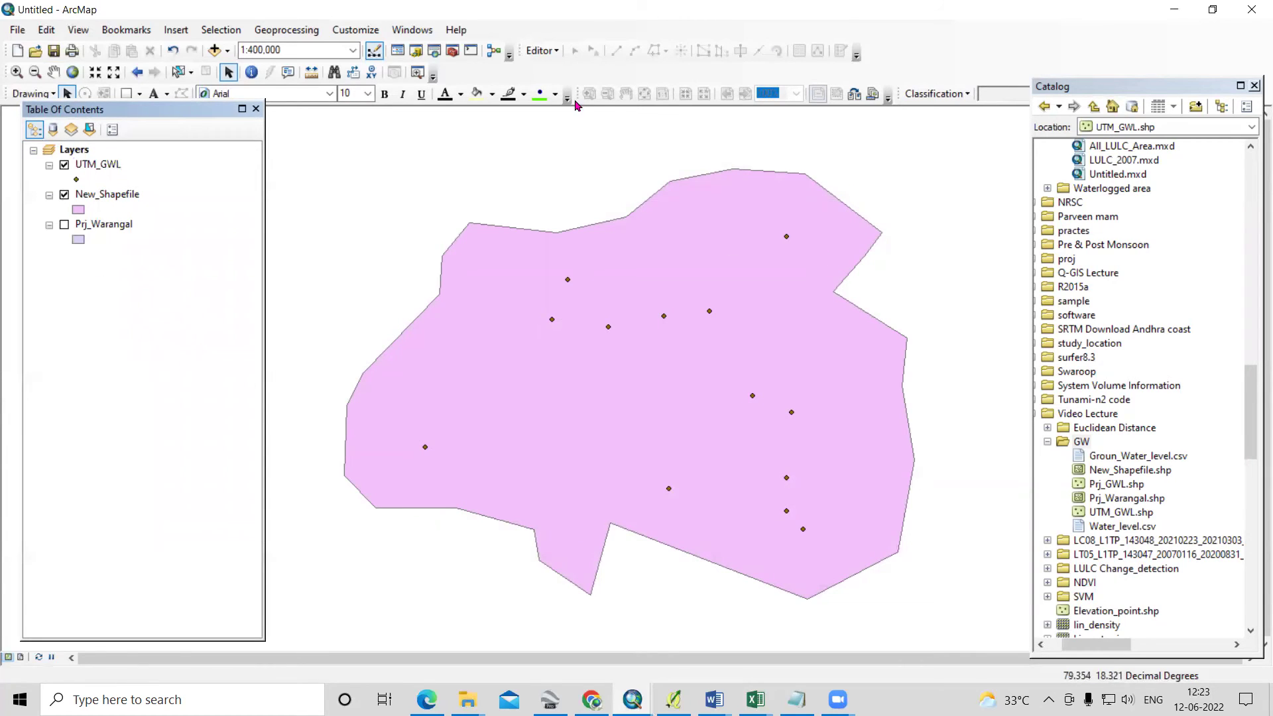
pyautogui.click(451, 55)
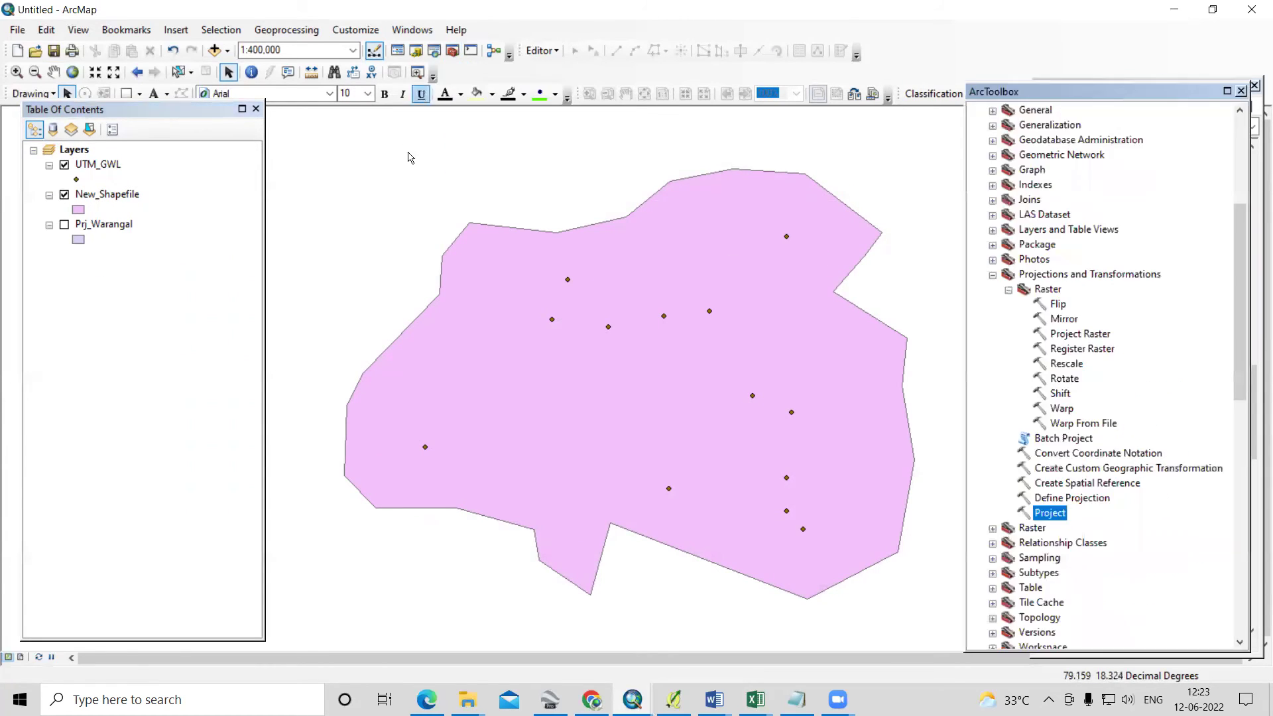
pyautogui.click(992, 275)
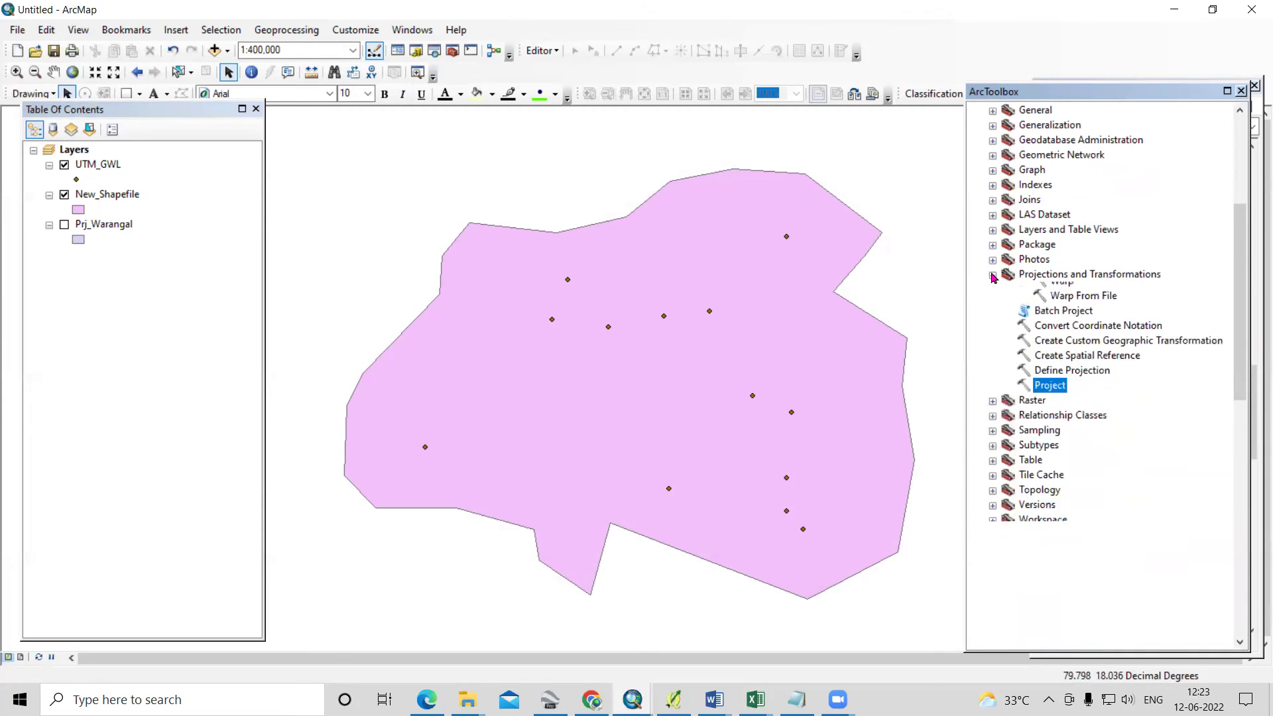
pyautogui.click(977, 200)
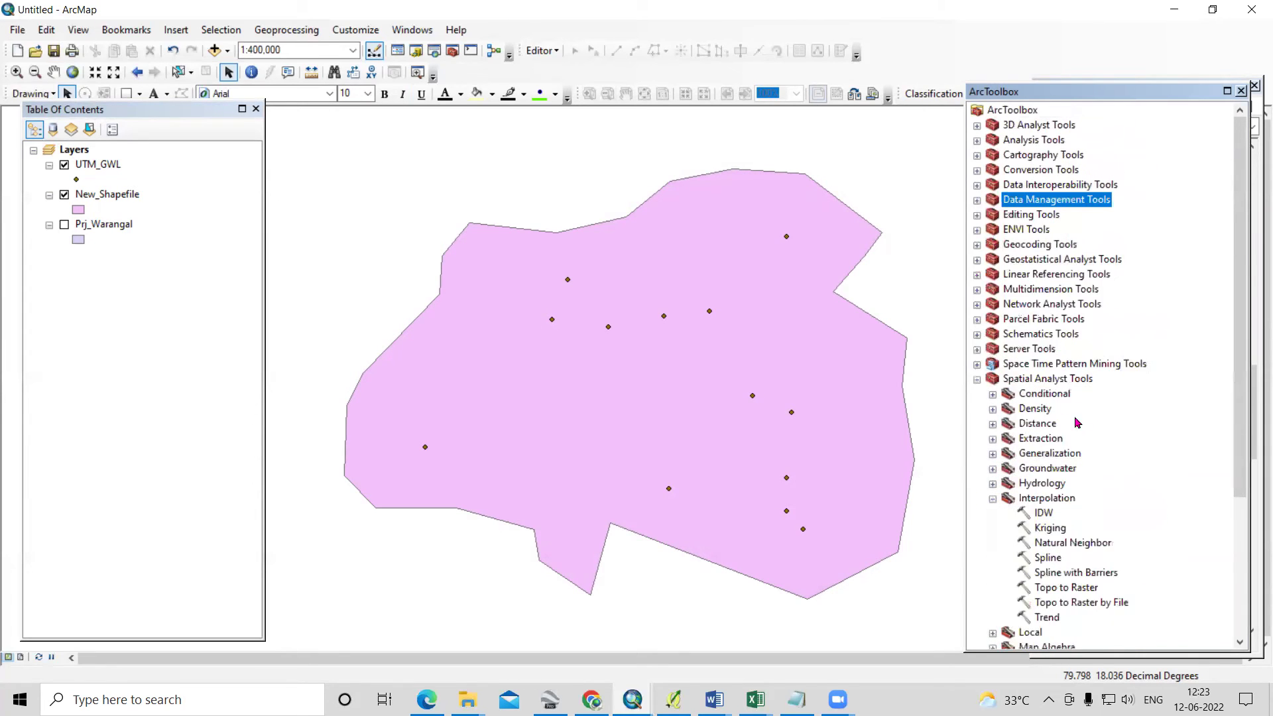
pyautogui.scroll(-4, 1010, 340)
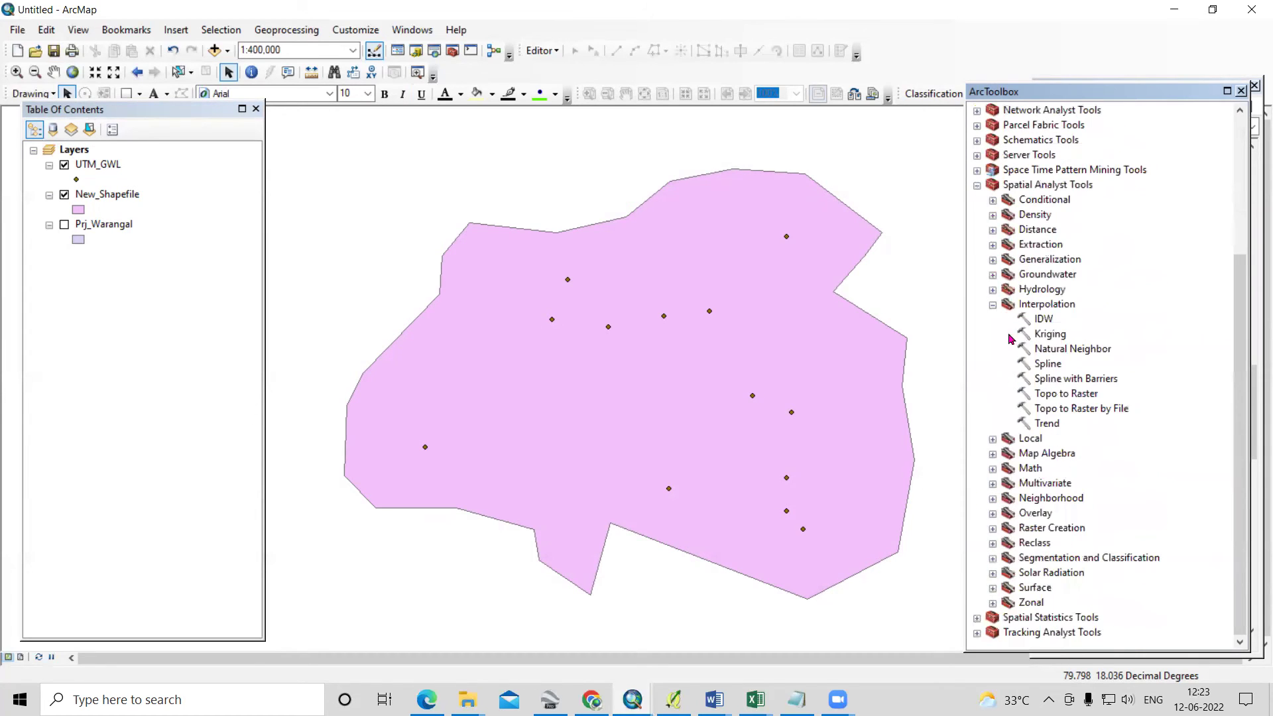
pyautogui.doubleClick(1048, 321)
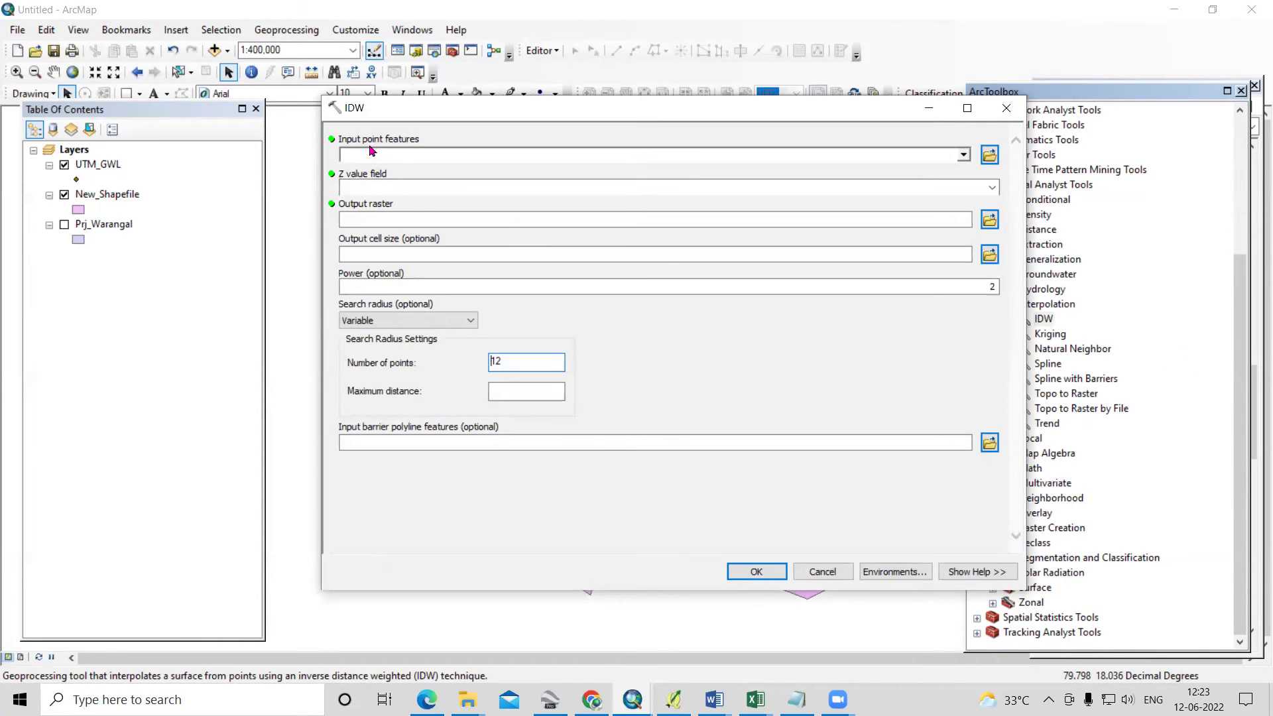
# Set UTM_GWL as the IDW input points, JUNE__2020 as the Z value field, and IDW_june in the GW folder as the output raster.
pyautogui.moveTo(96, 165); pyautogui.dragTo(439, 182)
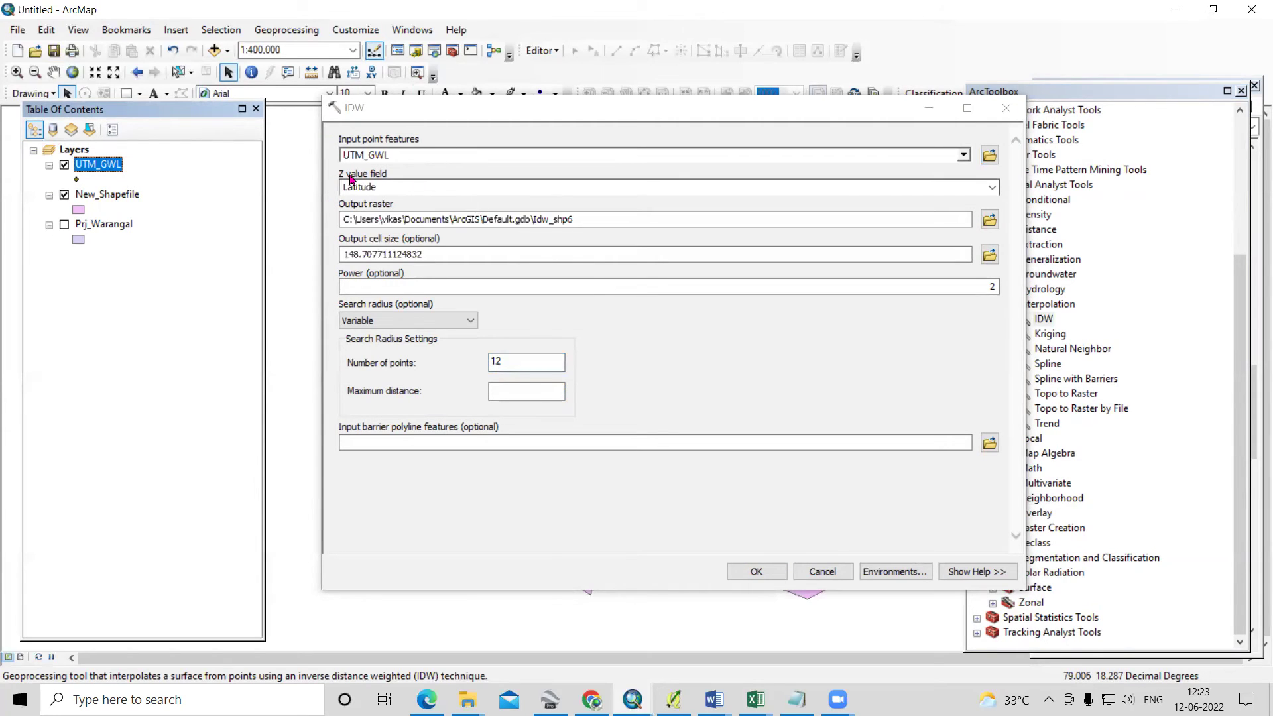
pyautogui.click(992, 189)
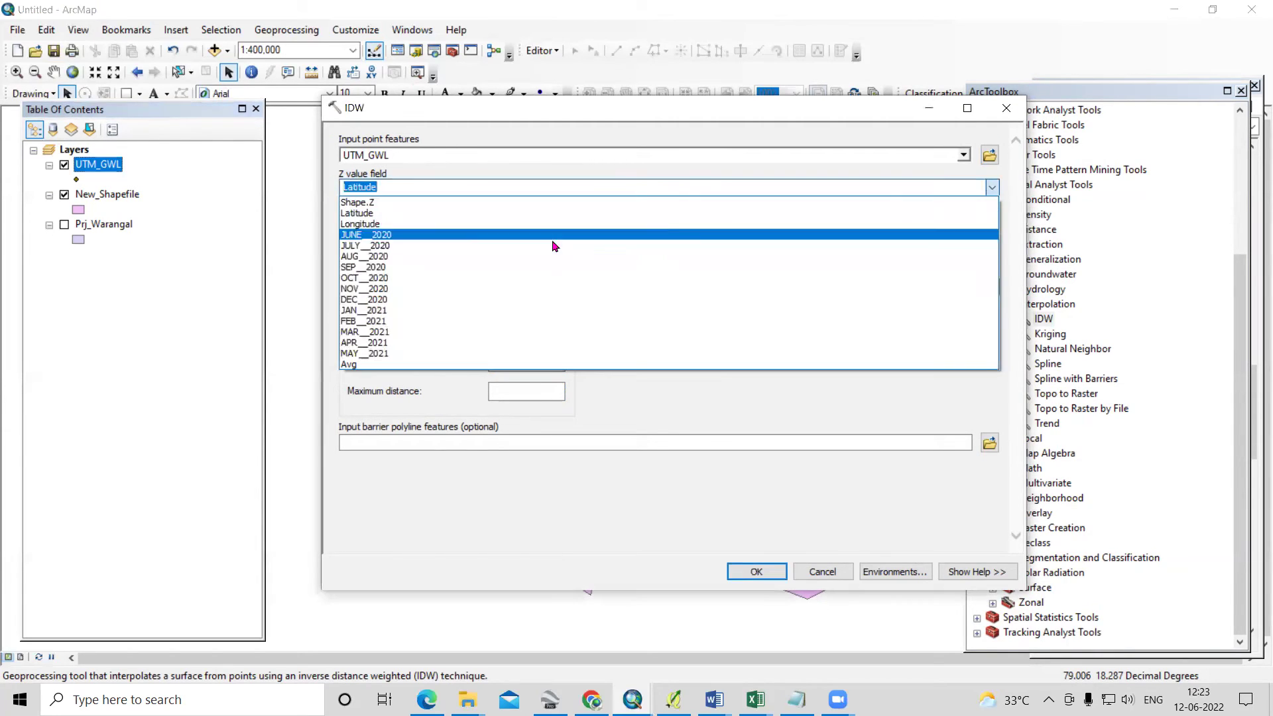
pyautogui.click(489, 239)
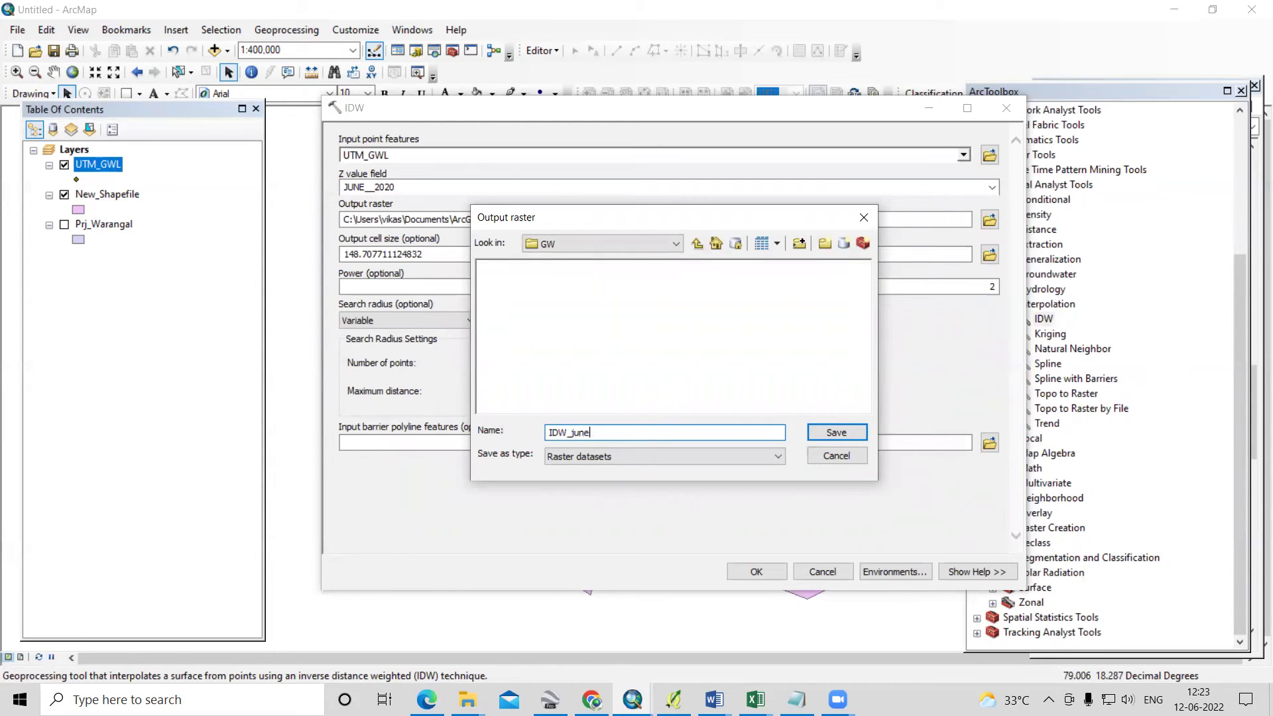
pyautogui.click(848, 430)
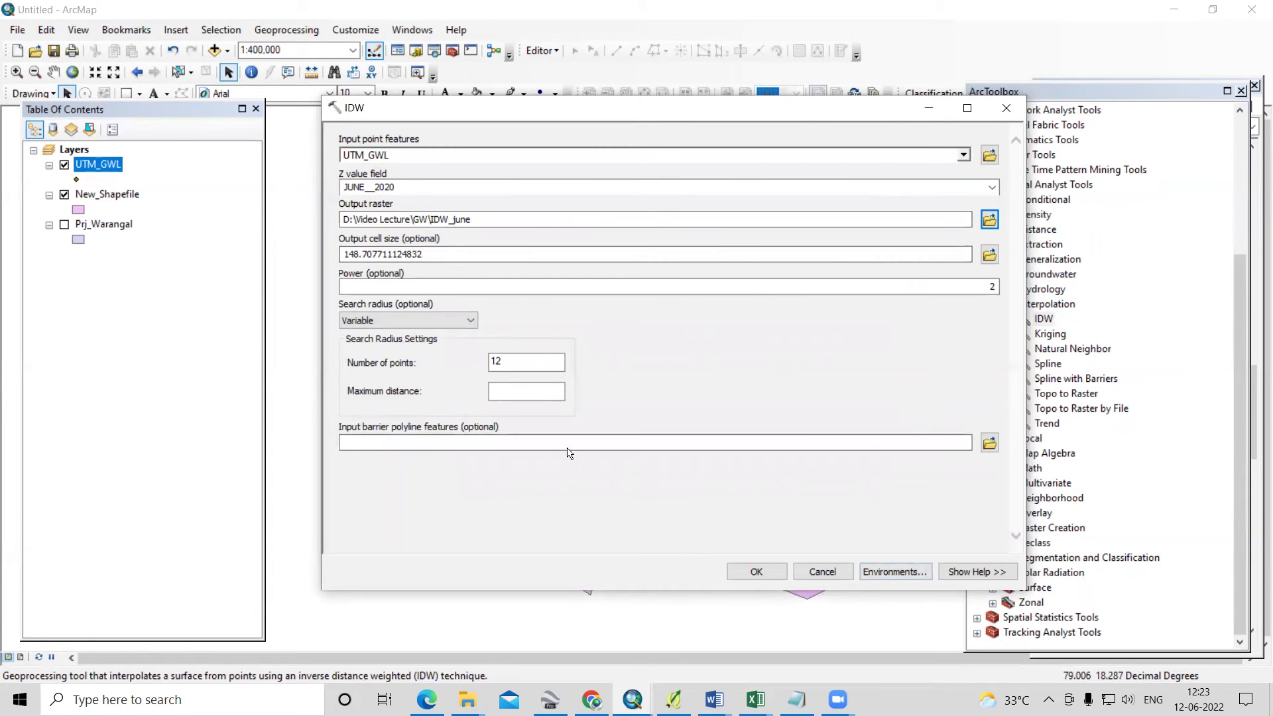
# In the IDW environment settings, match the output coordinate system and processing extent to the New_Shapefile layer.
pyautogui.moveTo(663, 107); pyautogui.dragTo(1044, 185)
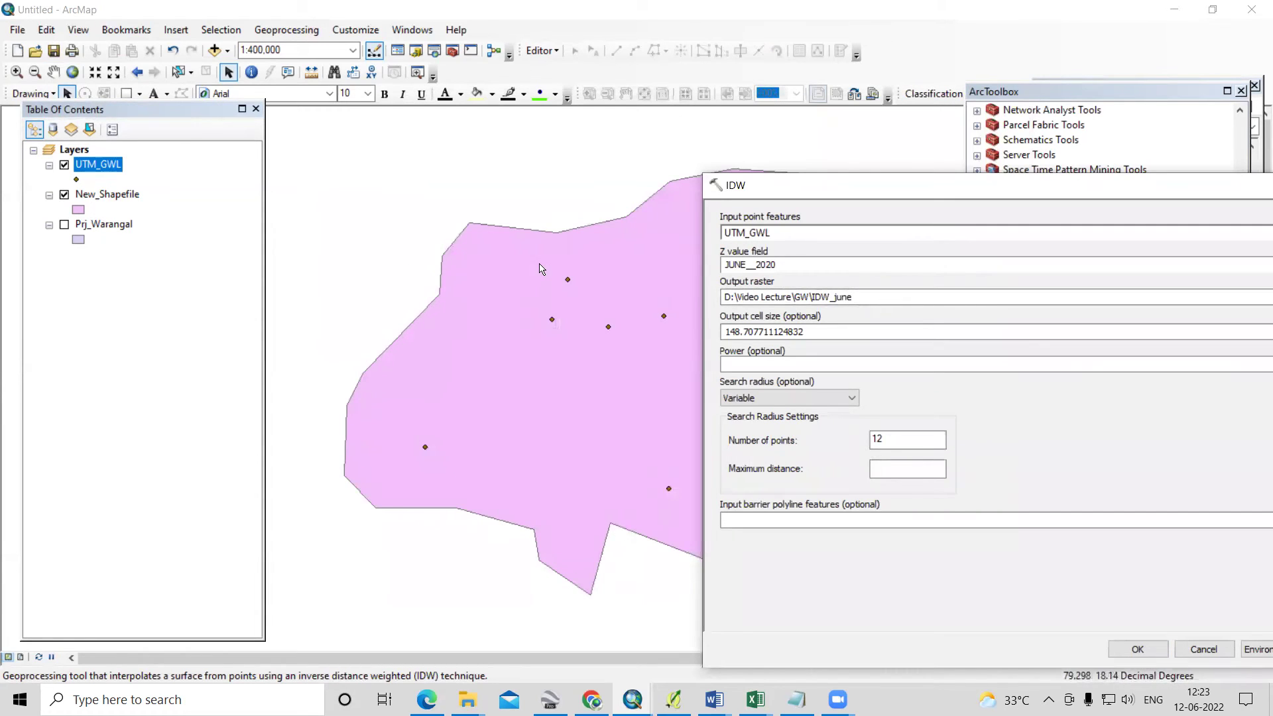
pyautogui.moveTo(830, 192); pyautogui.dragTo(443, 95)
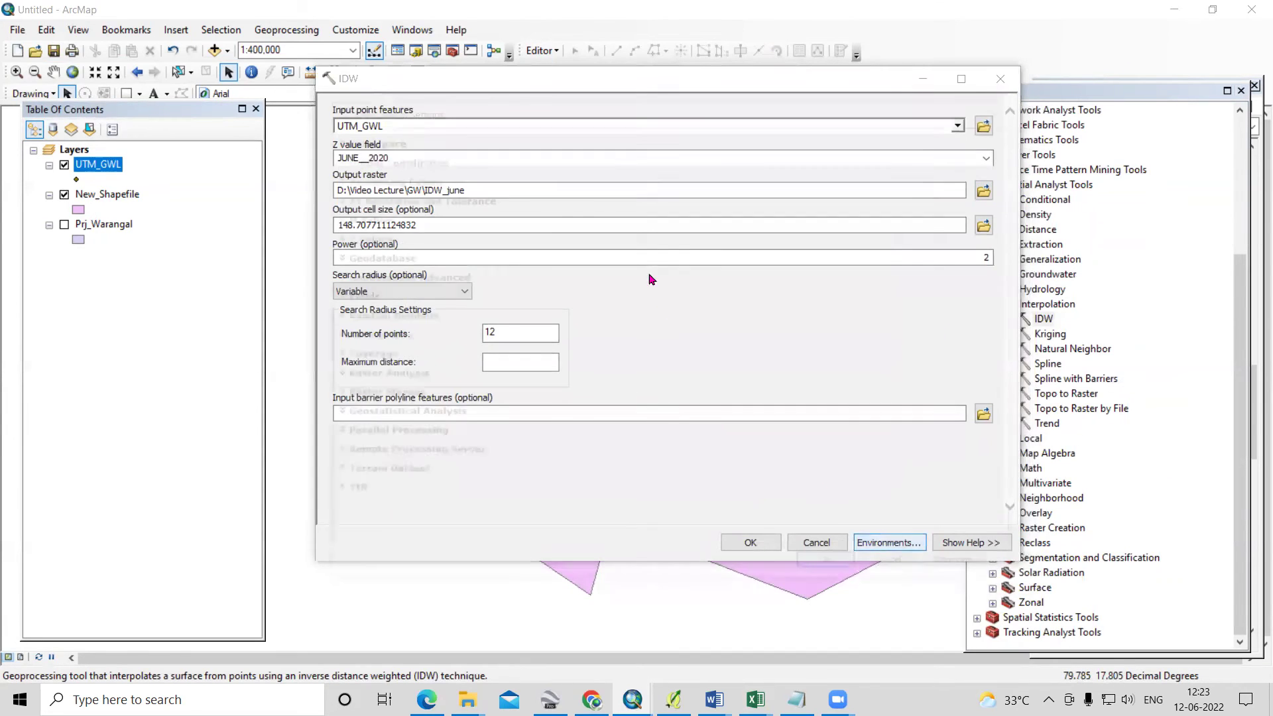
pyautogui.click(386, 159)
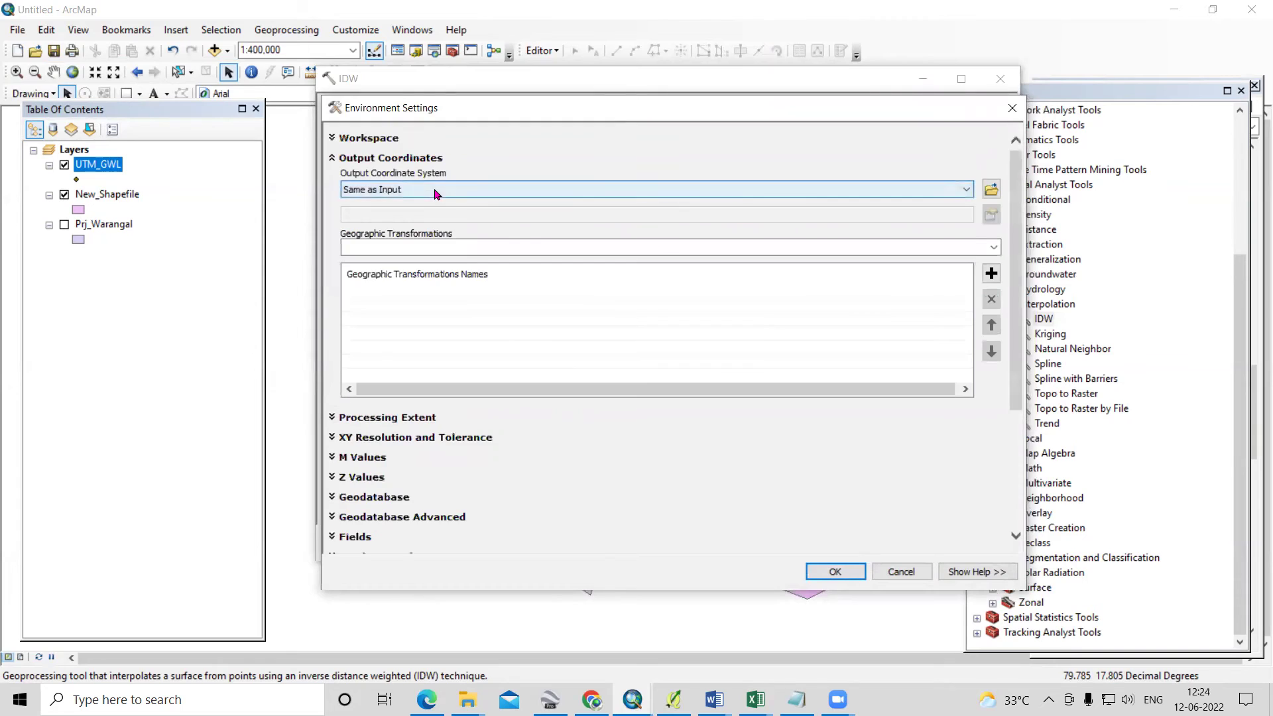
pyautogui.click(432, 189)
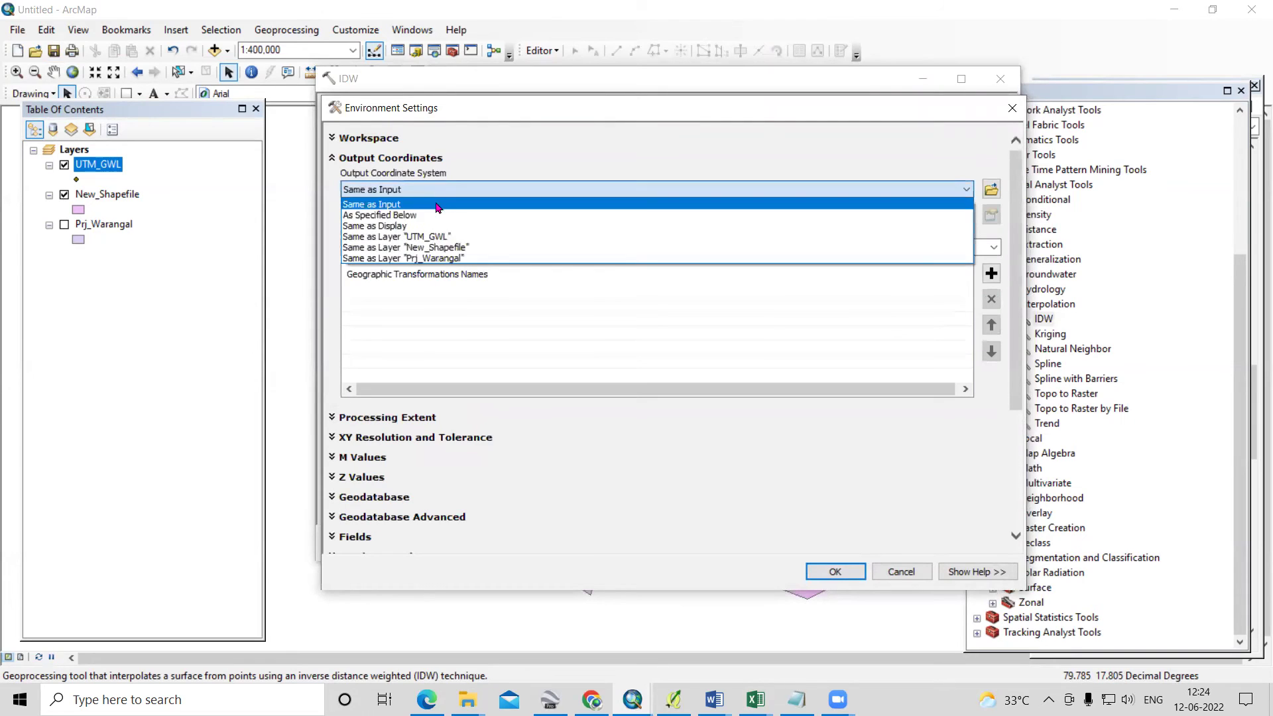
pyautogui.click(443, 249)
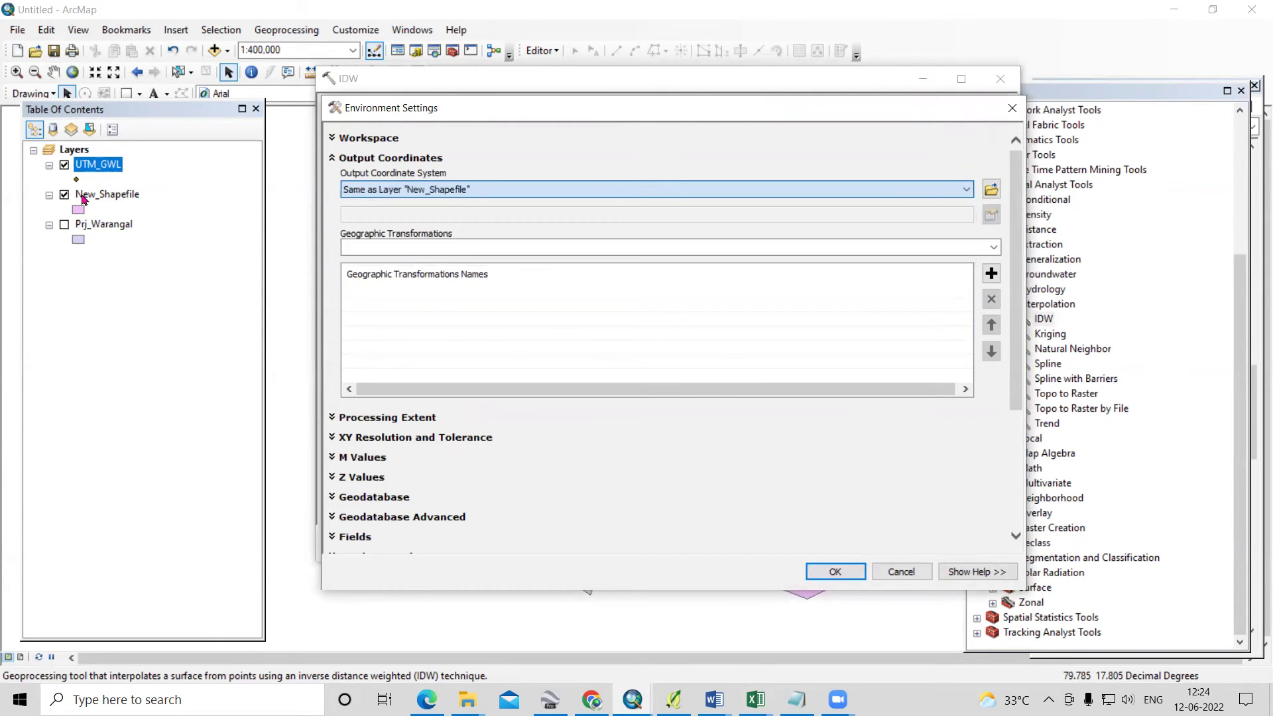
pyautogui.scroll(-3, 1028, 321)
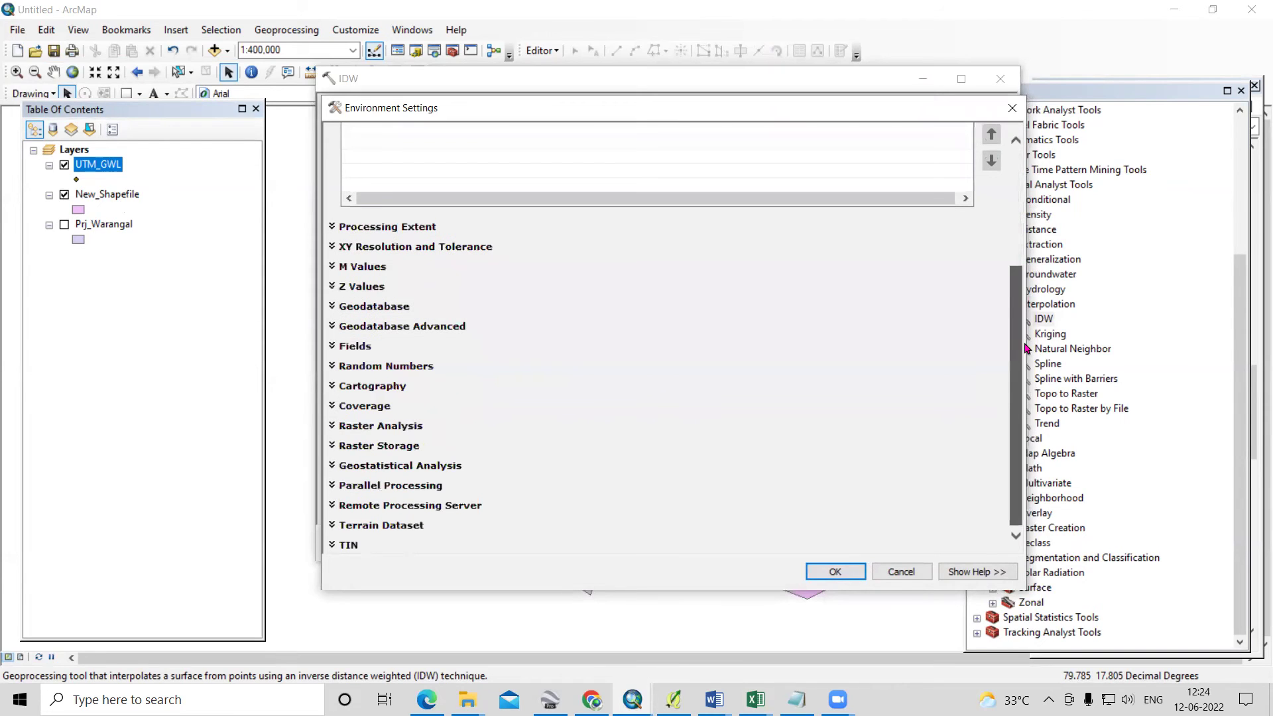
pyautogui.click(417, 228)
pyautogui.click(445, 262)
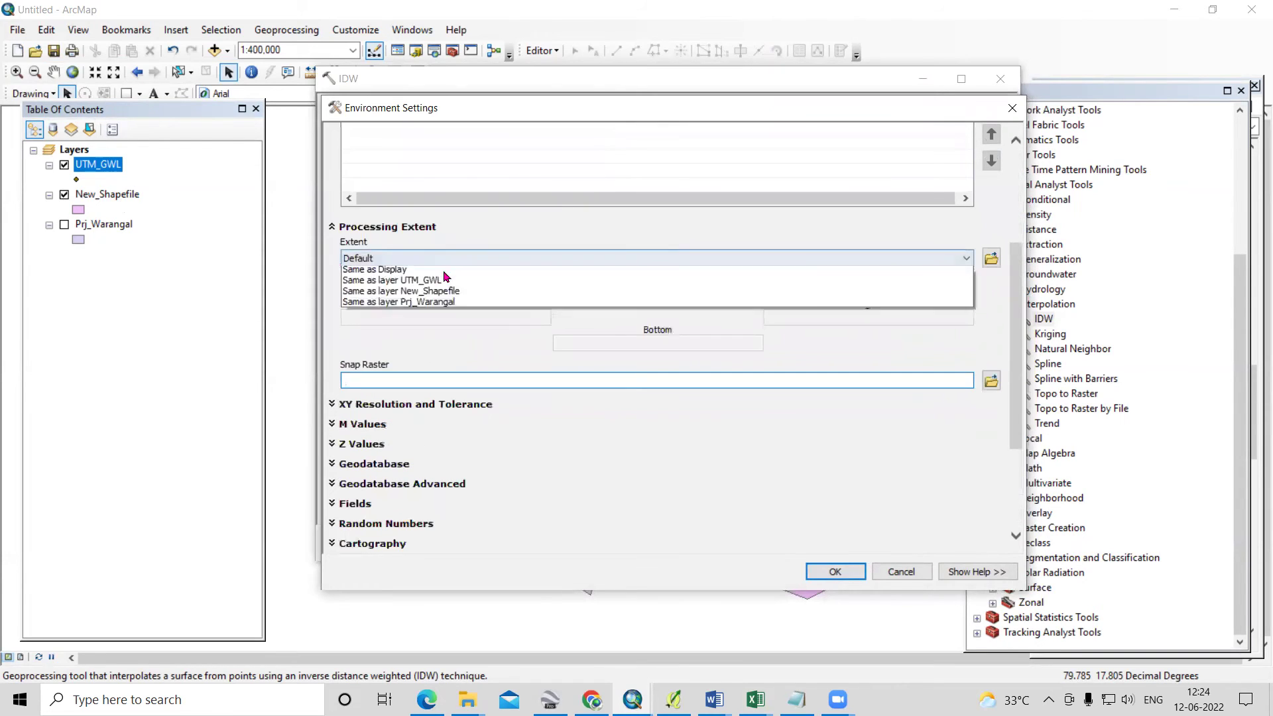
pyautogui.click(468, 334)
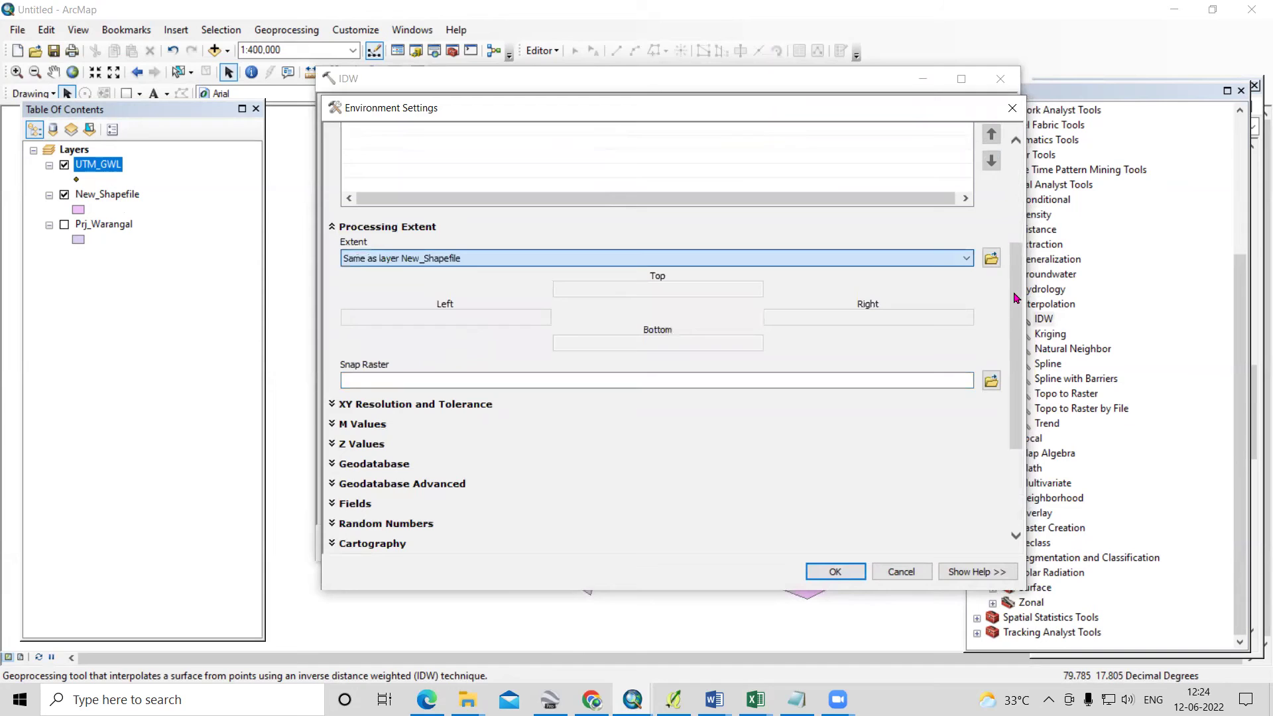
# Set New_Shapefile as the raster analysis mask and run the IDW interpolation for June 2020.
pyautogui.scroll(-3, 1020, 413)
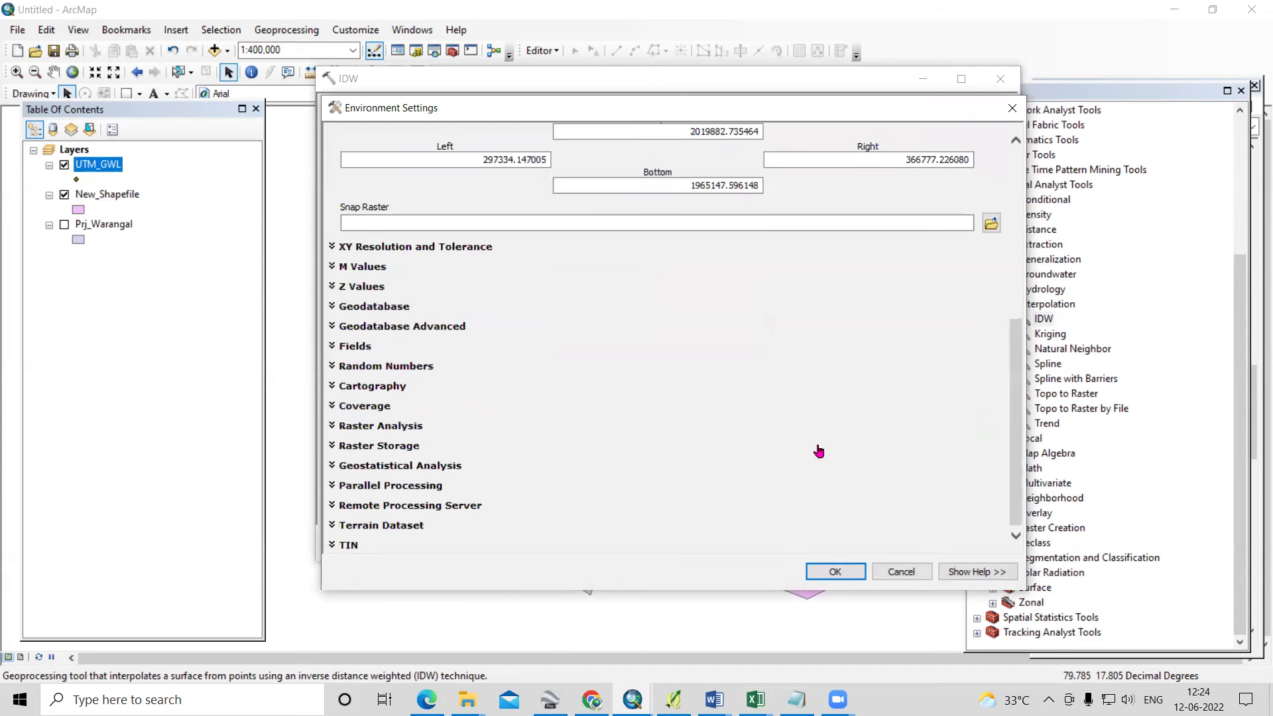
pyautogui.click(389, 426)
pyautogui.scroll(-3, 962, 424)
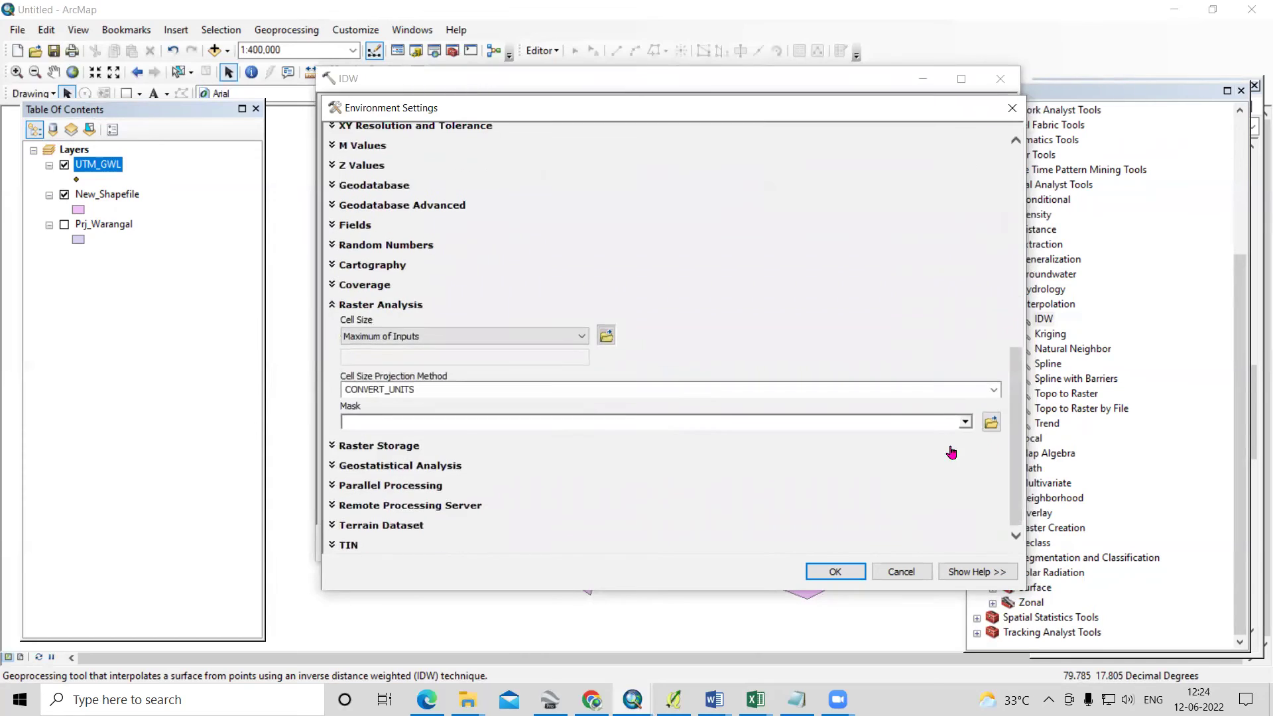
pyautogui.click(963, 424)
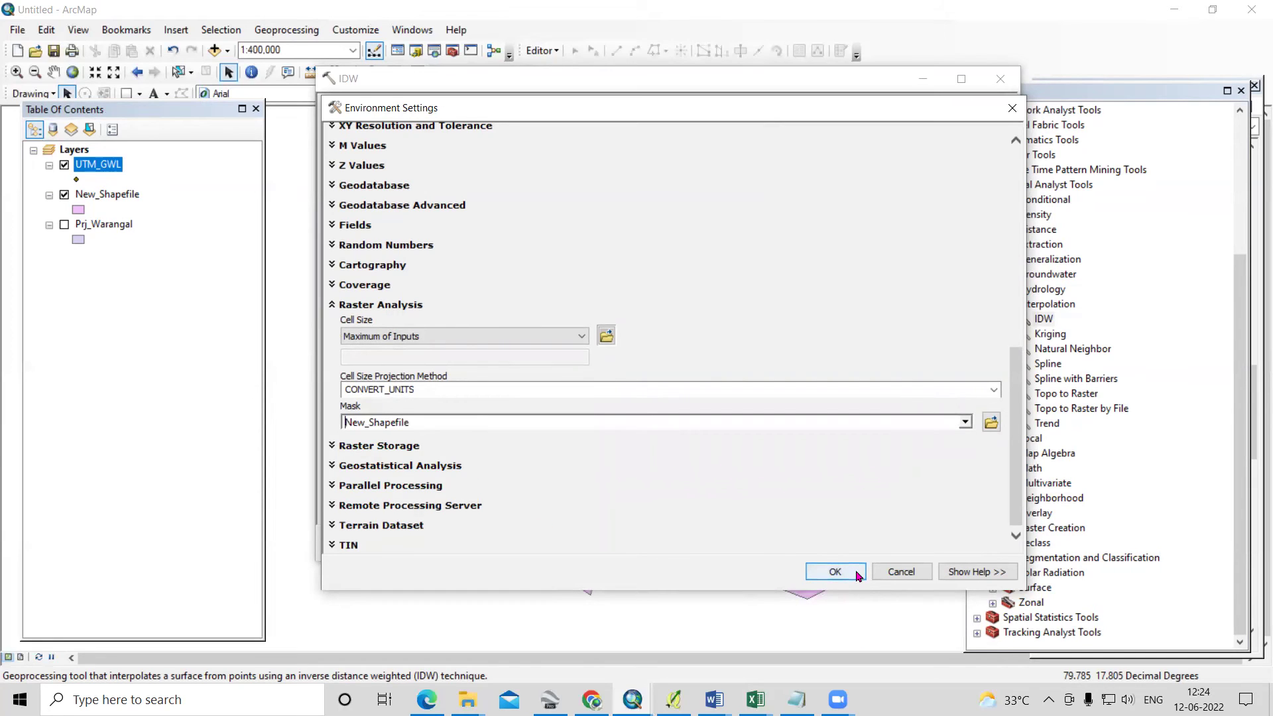
pyautogui.click(835, 572)
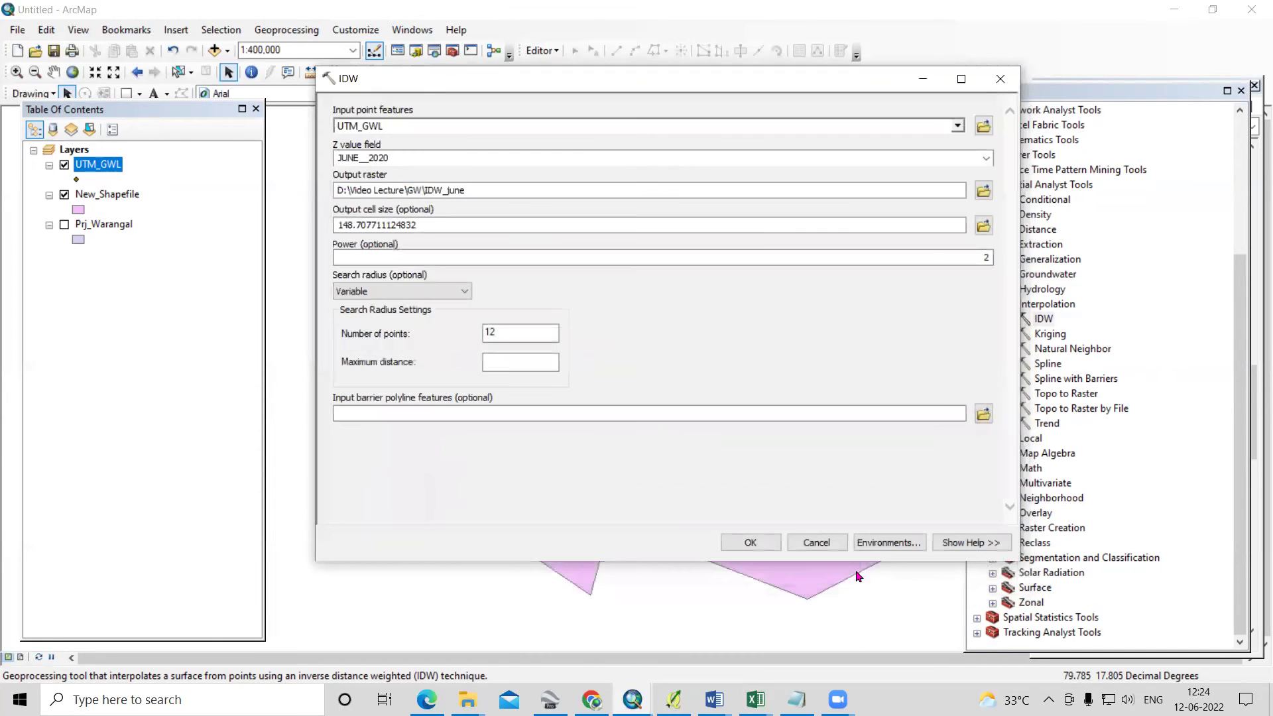
pyautogui.click(743, 543)
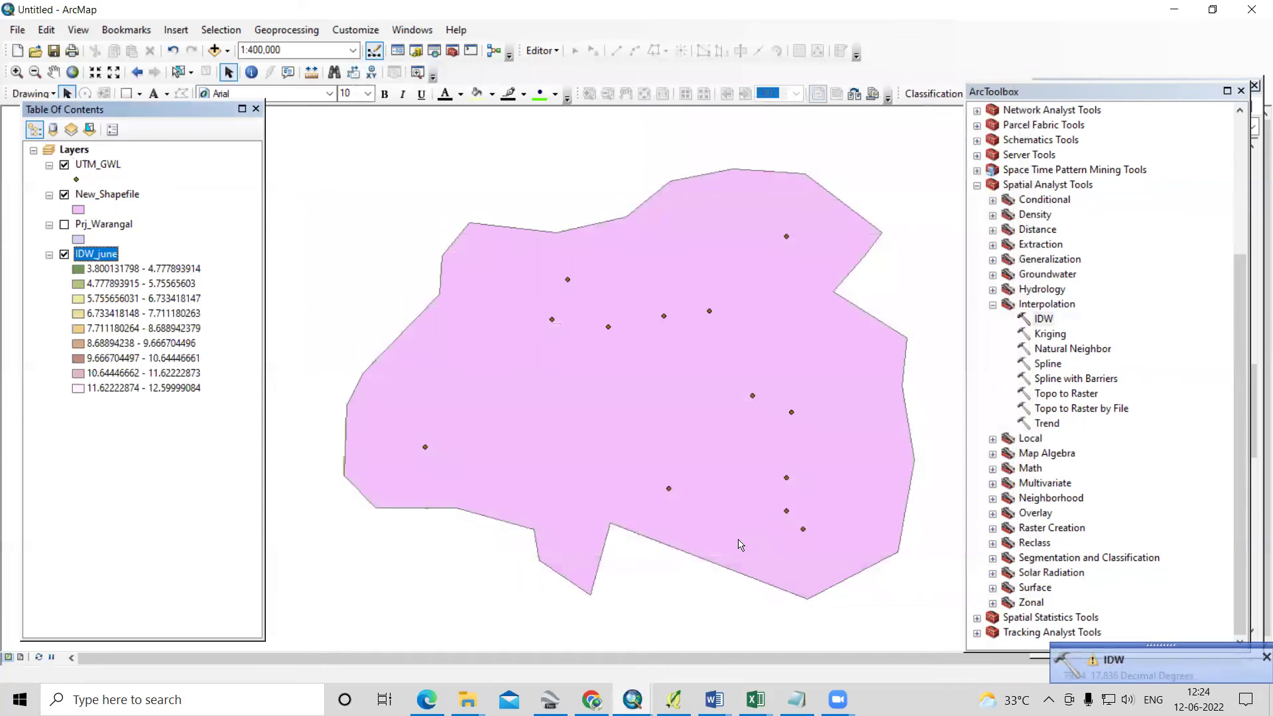
# Move IDW_june to the top of the layer list and symbolize it in 5 classes with a red-to-blue color ramp.
pyautogui.moveTo(110, 260); pyautogui.dragTo(106, 163)
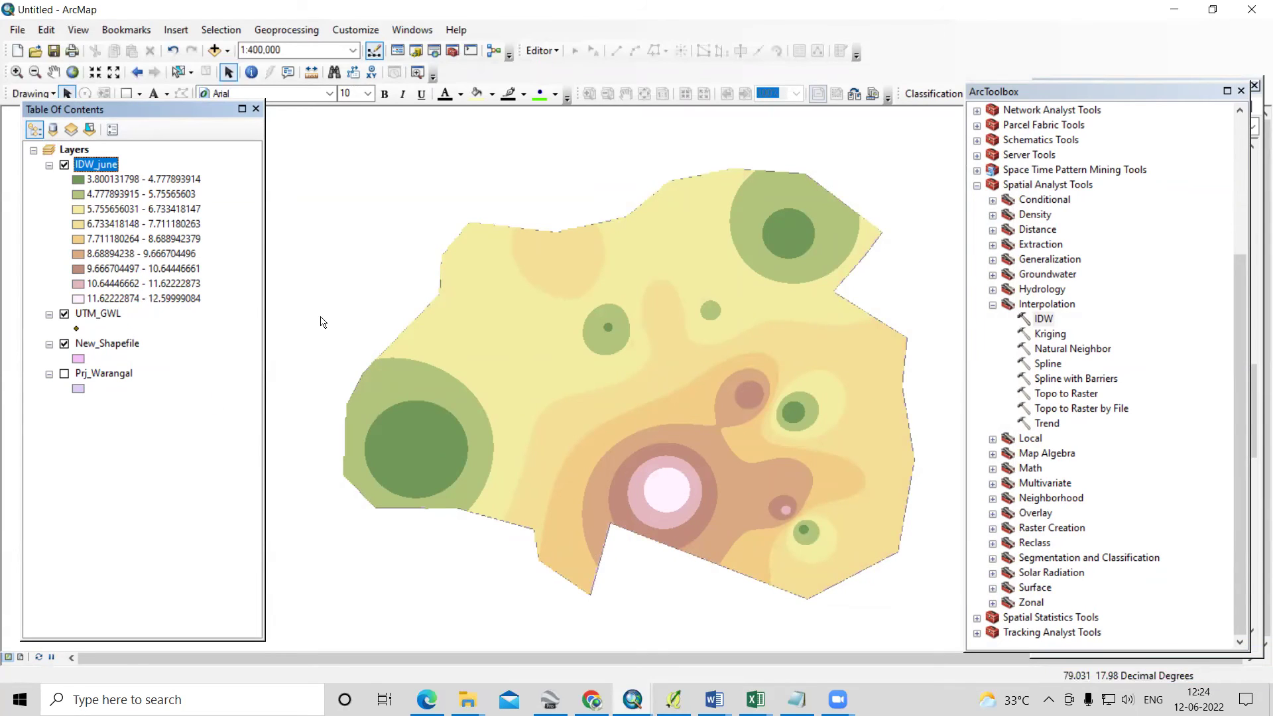
pyautogui.rightClick(103, 166)
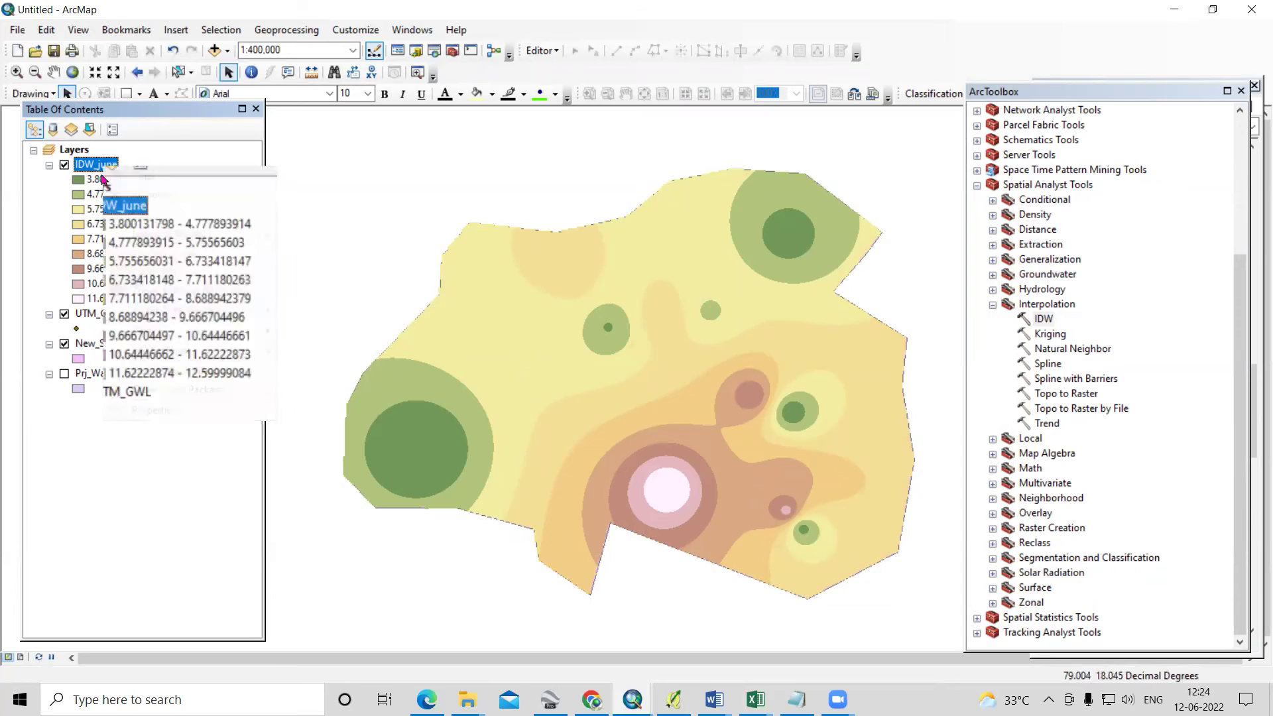
pyautogui.click(154, 411)
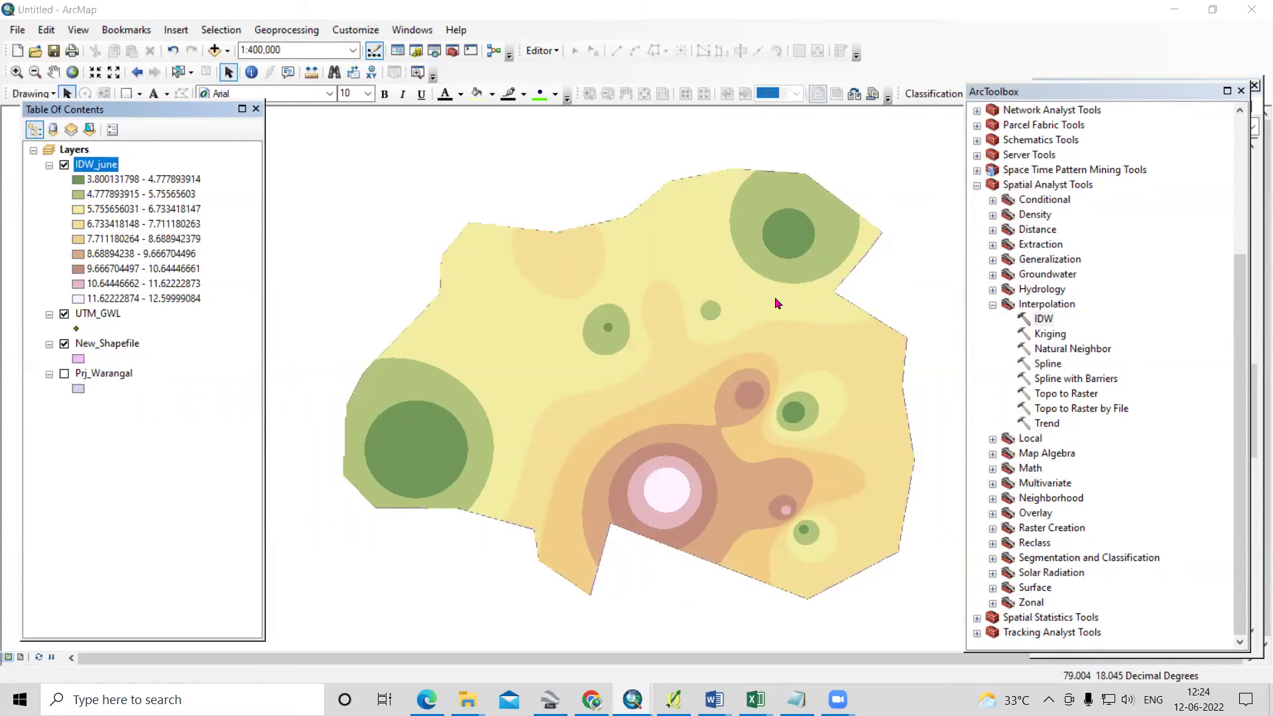
pyautogui.click(615, 182)
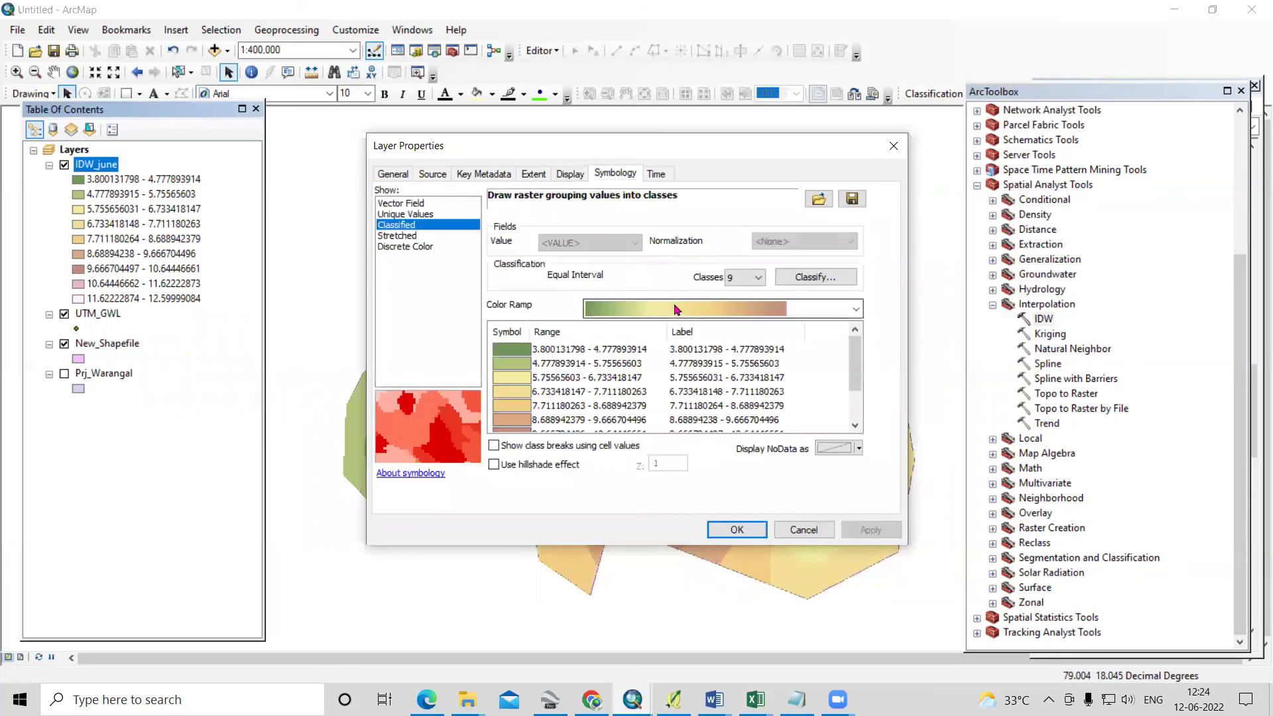
pyautogui.click(678, 305)
pyautogui.click(678, 266)
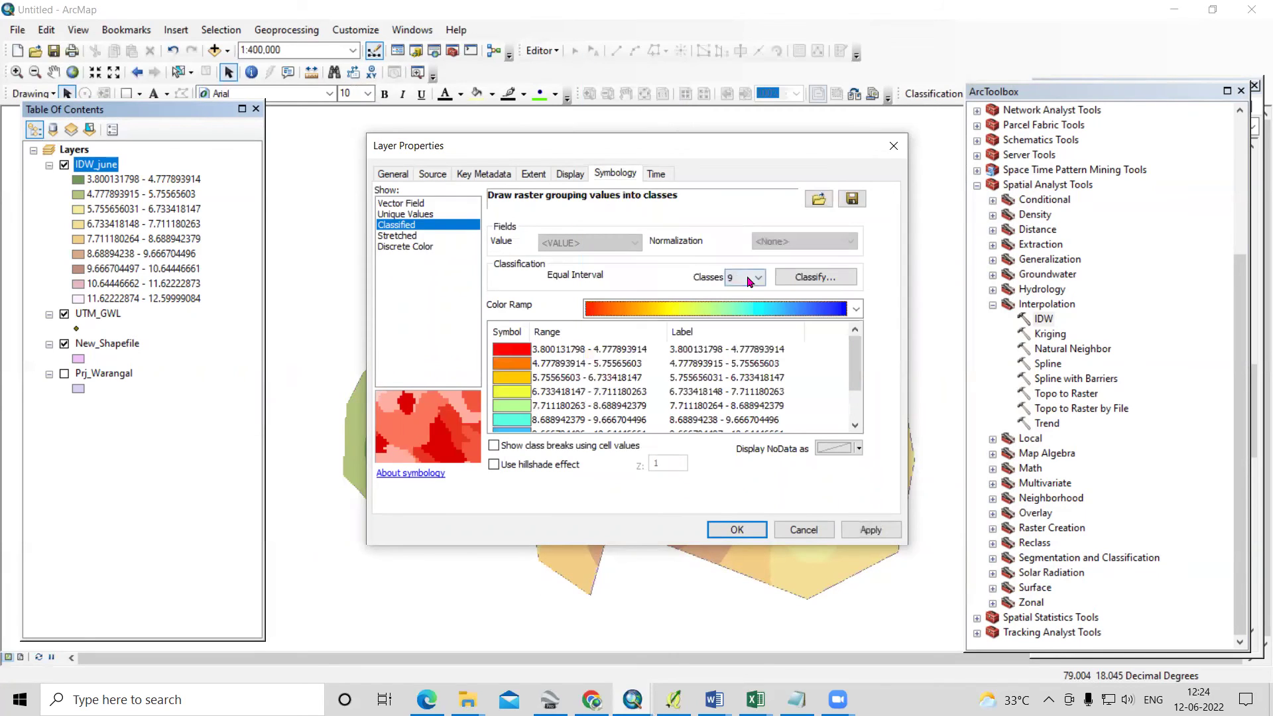
pyautogui.click(744, 277)
pyautogui.click(734, 314)
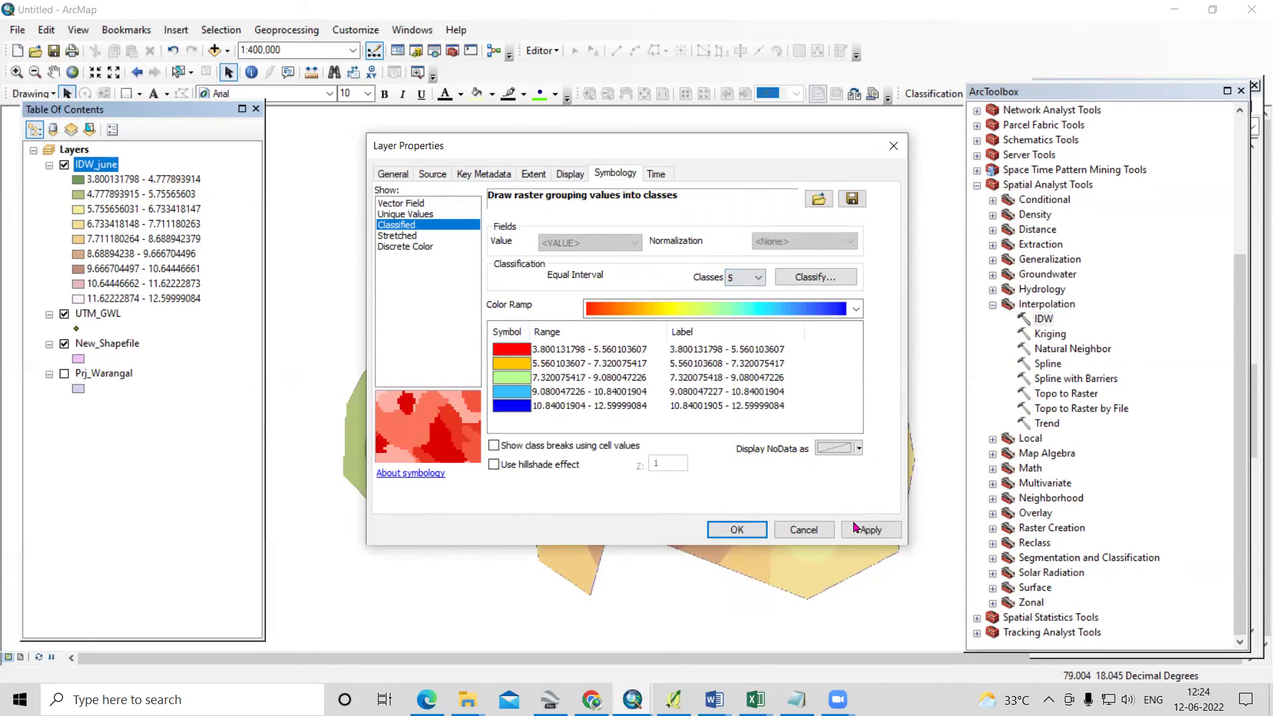
pyautogui.click(742, 530)
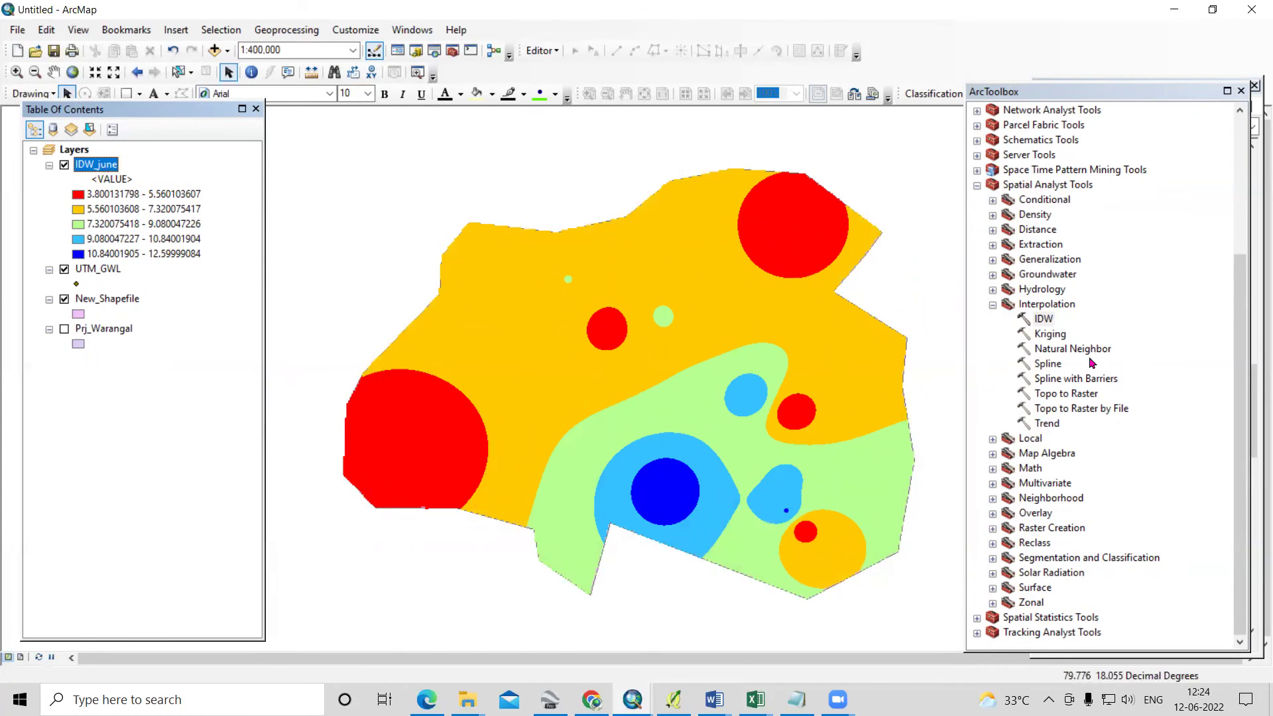
# Set up another IDW run with UTM_GWL as input points, AUG__2020 as the Z value field, and Aug_IDW in the GW folder as output.
pyautogui.doubleClick(1043, 319)
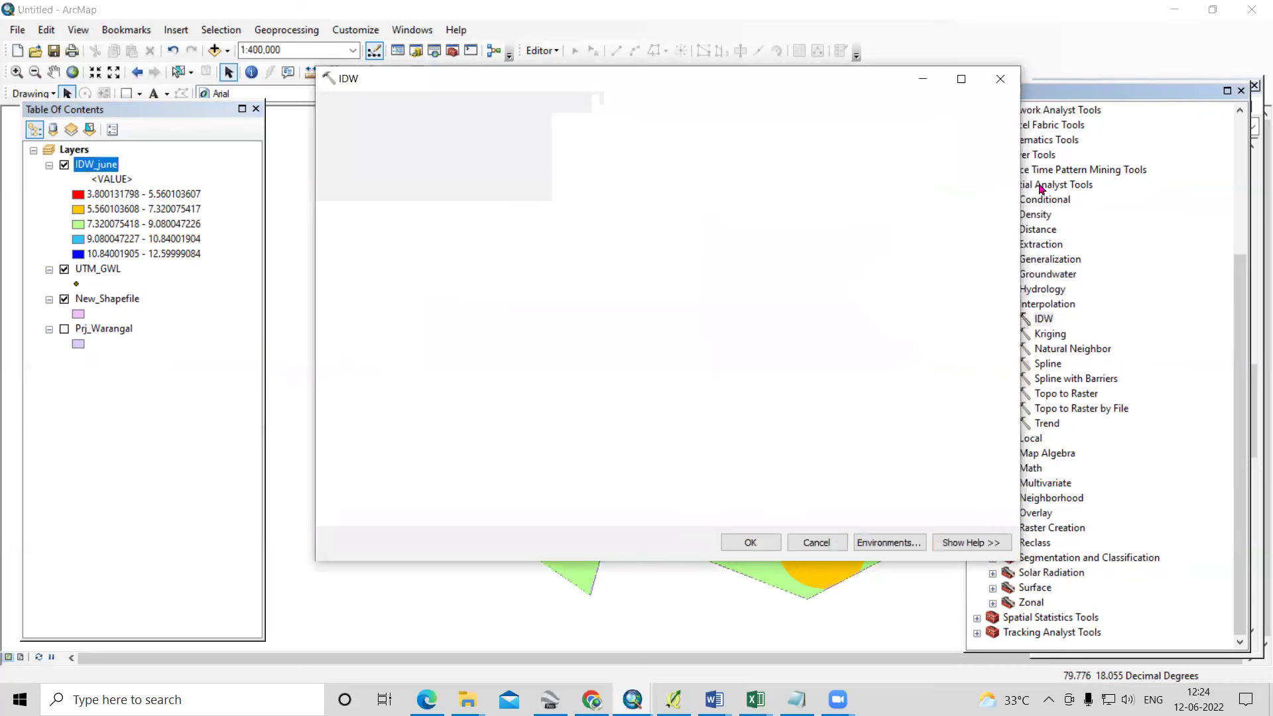
pyautogui.click(958, 126)
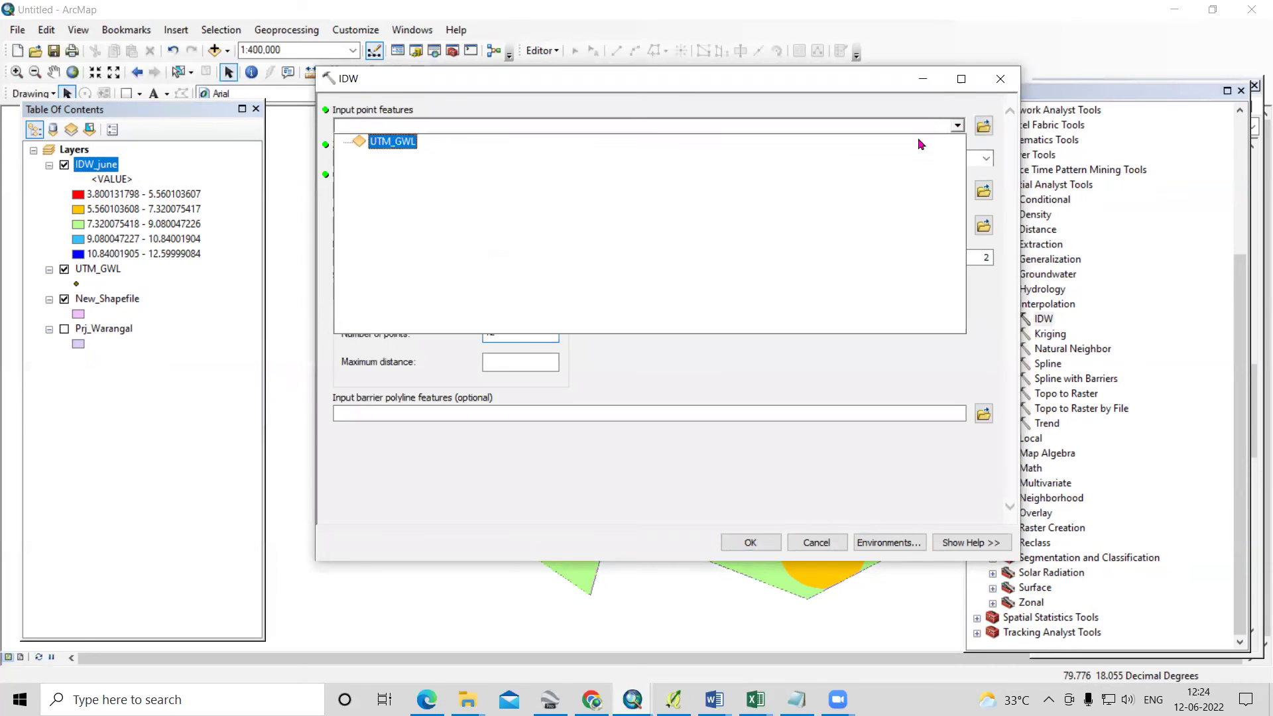
pyautogui.click(382, 144)
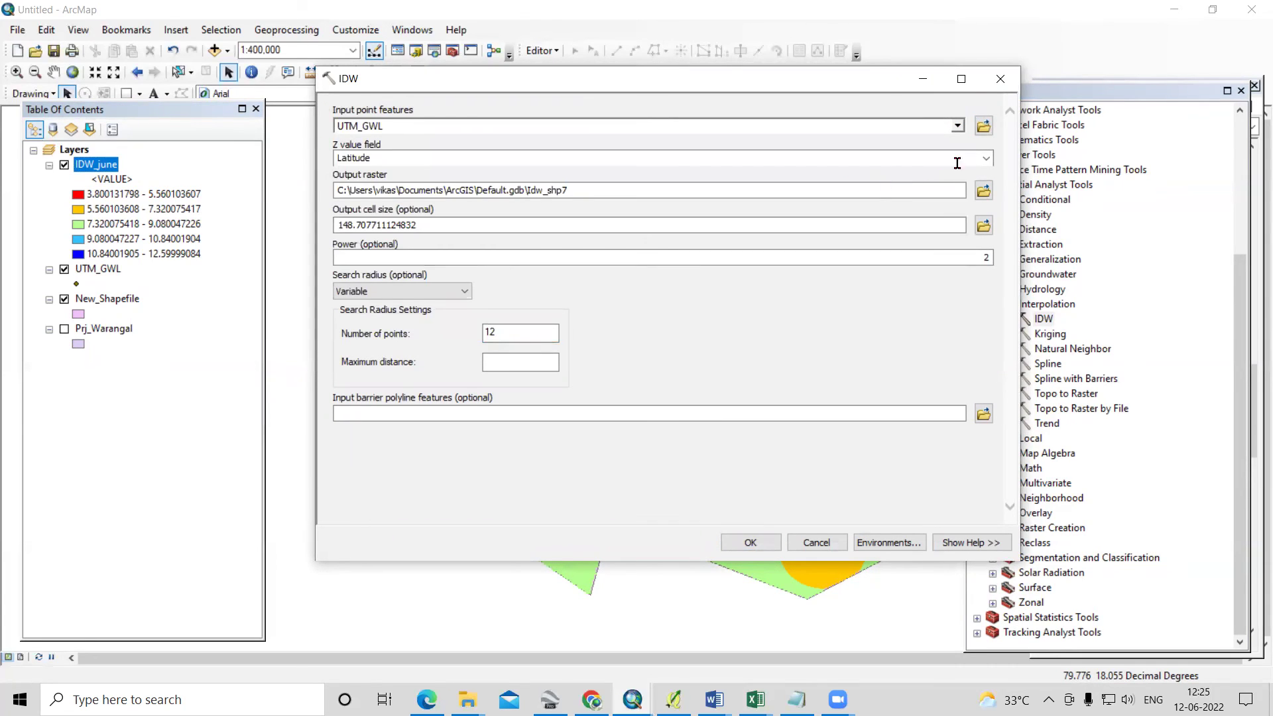
pyautogui.click(986, 158)
pyautogui.click(401, 230)
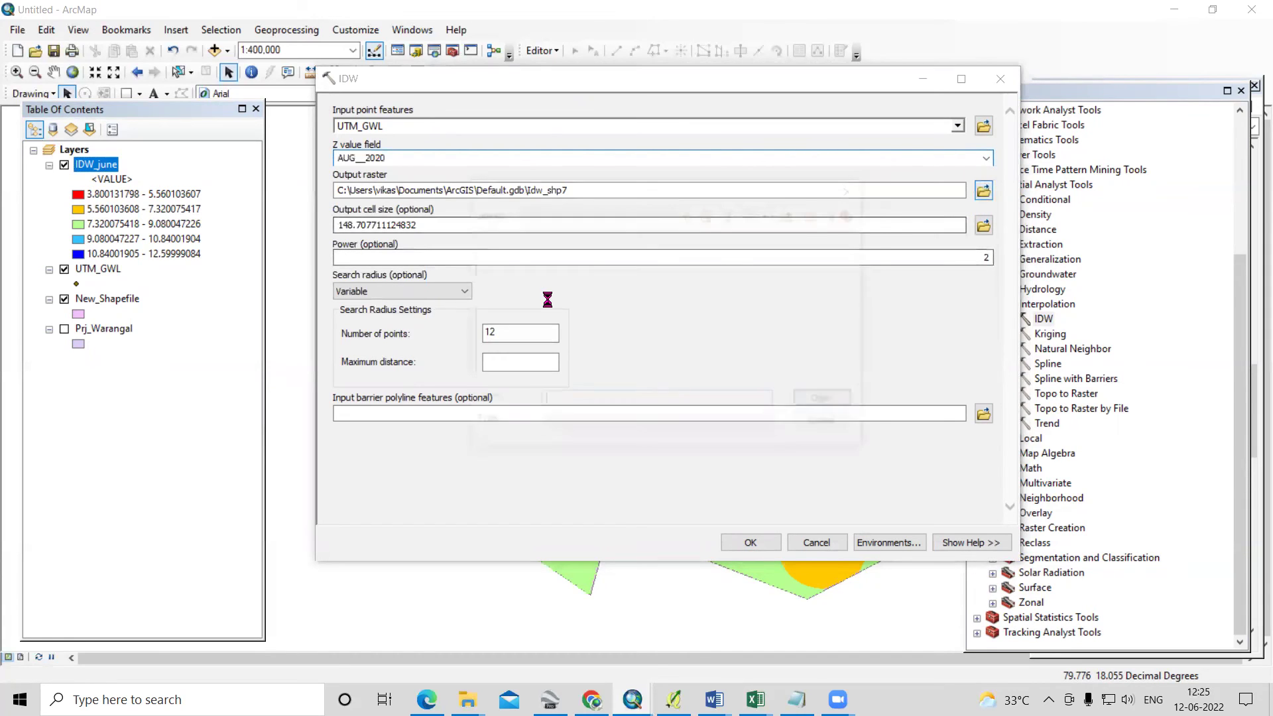
pyautogui.write('Aug_IDW')
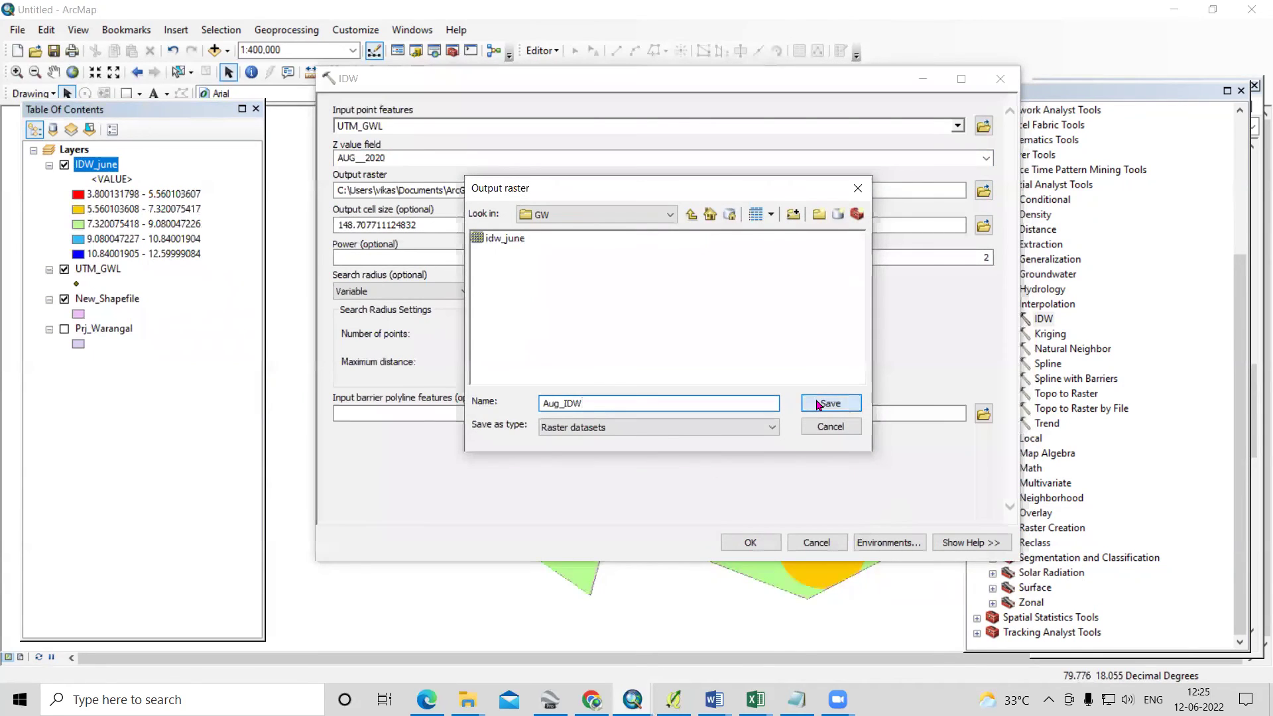
pyautogui.click(821, 404)
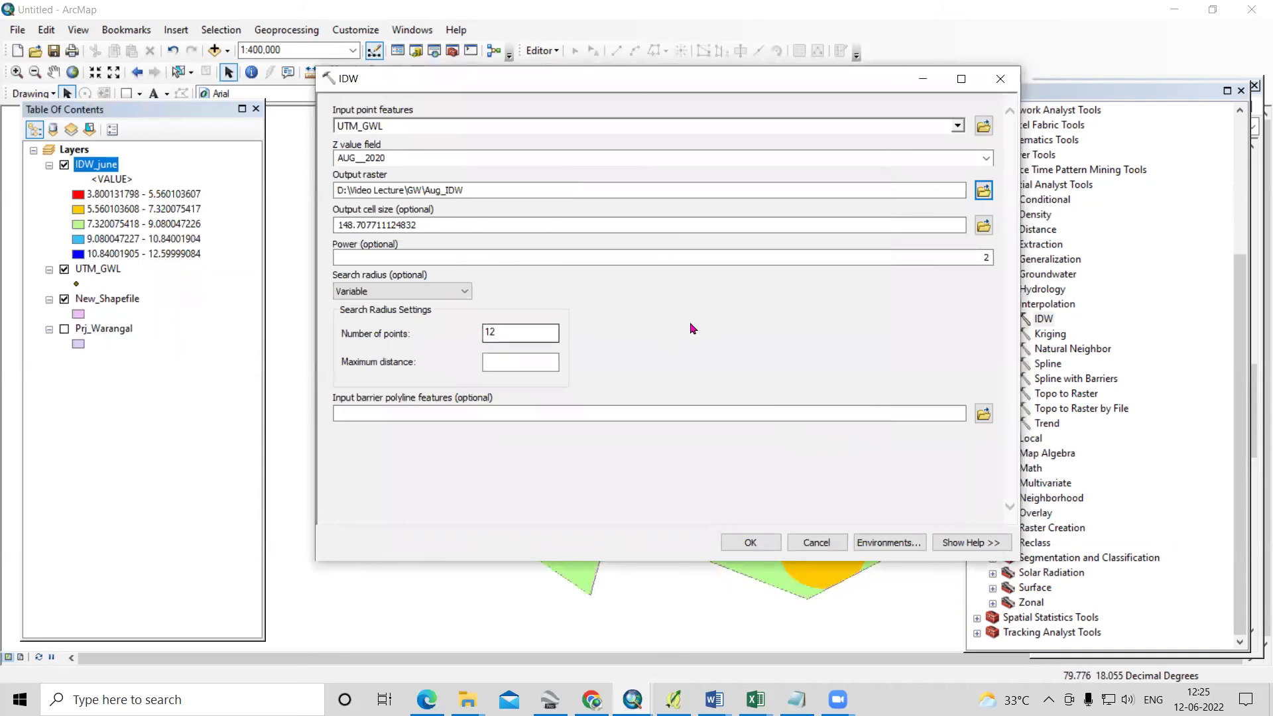
# For the August IDW run, set the environment's output coordinate system and processing extent to match New_Shapefile.
pyautogui.click(876, 542)
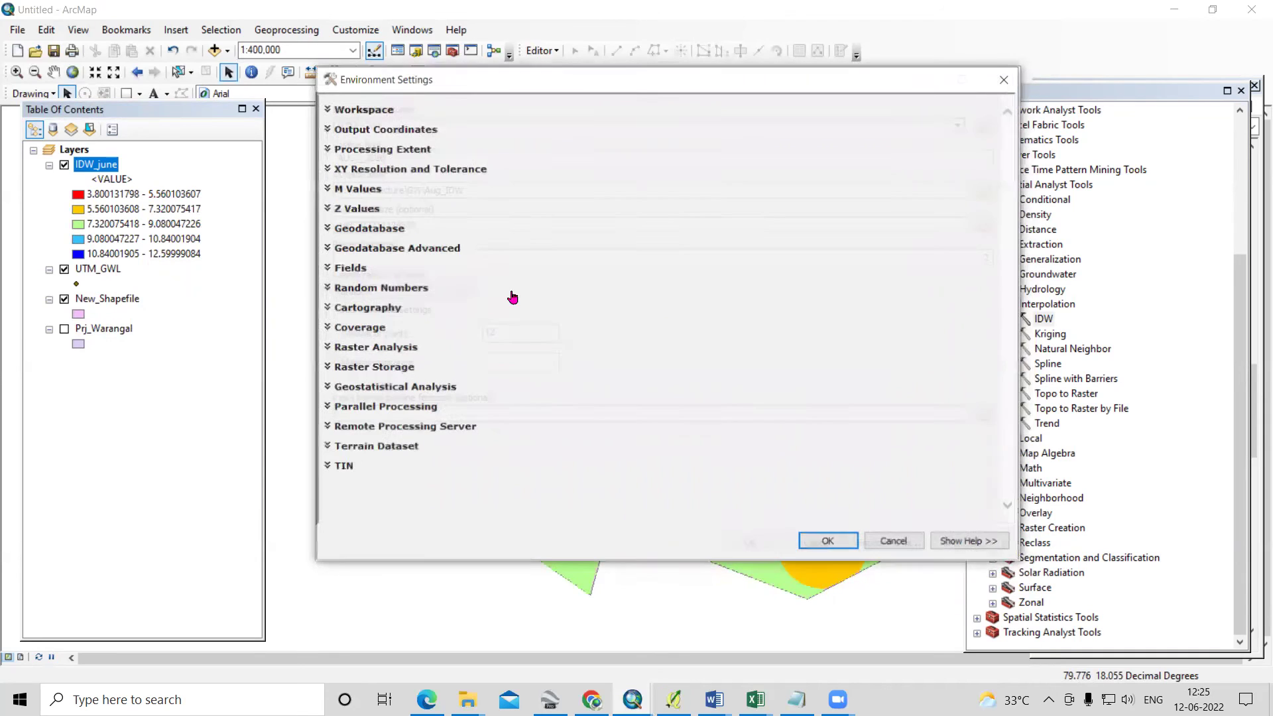
pyautogui.click(370, 128)
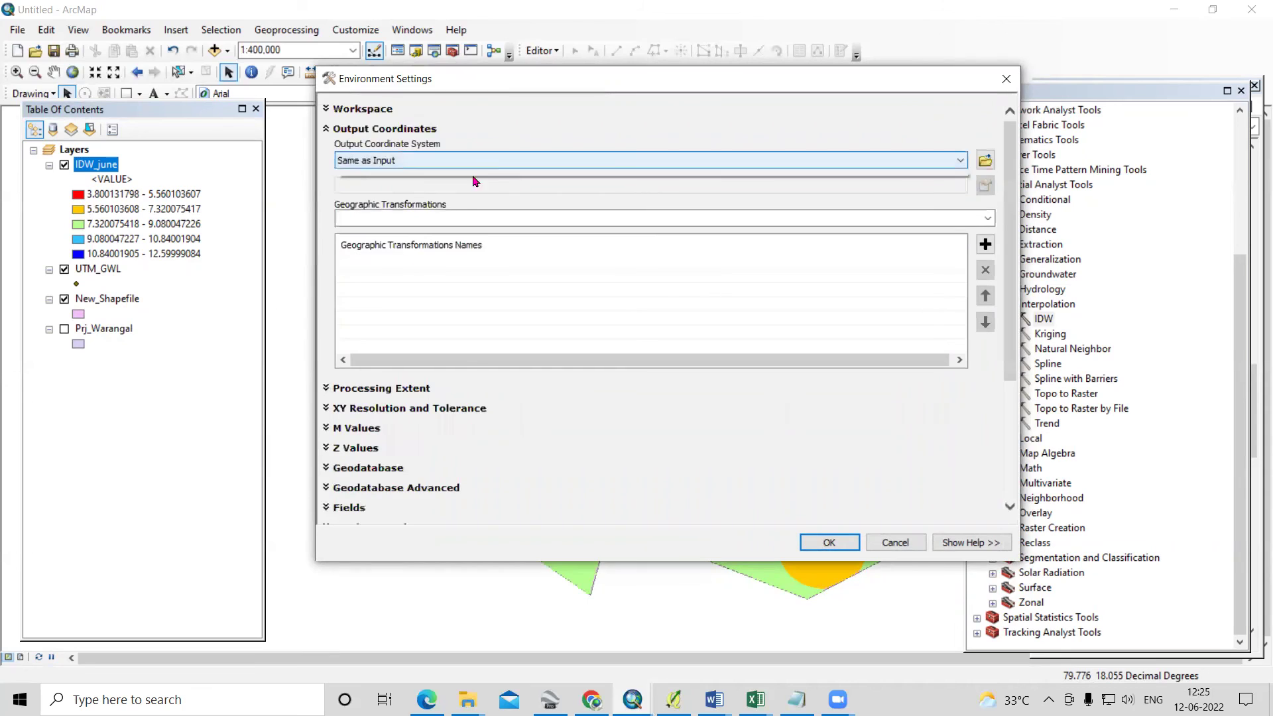
pyautogui.click(474, 161)
pyautogui.click(458, 228)
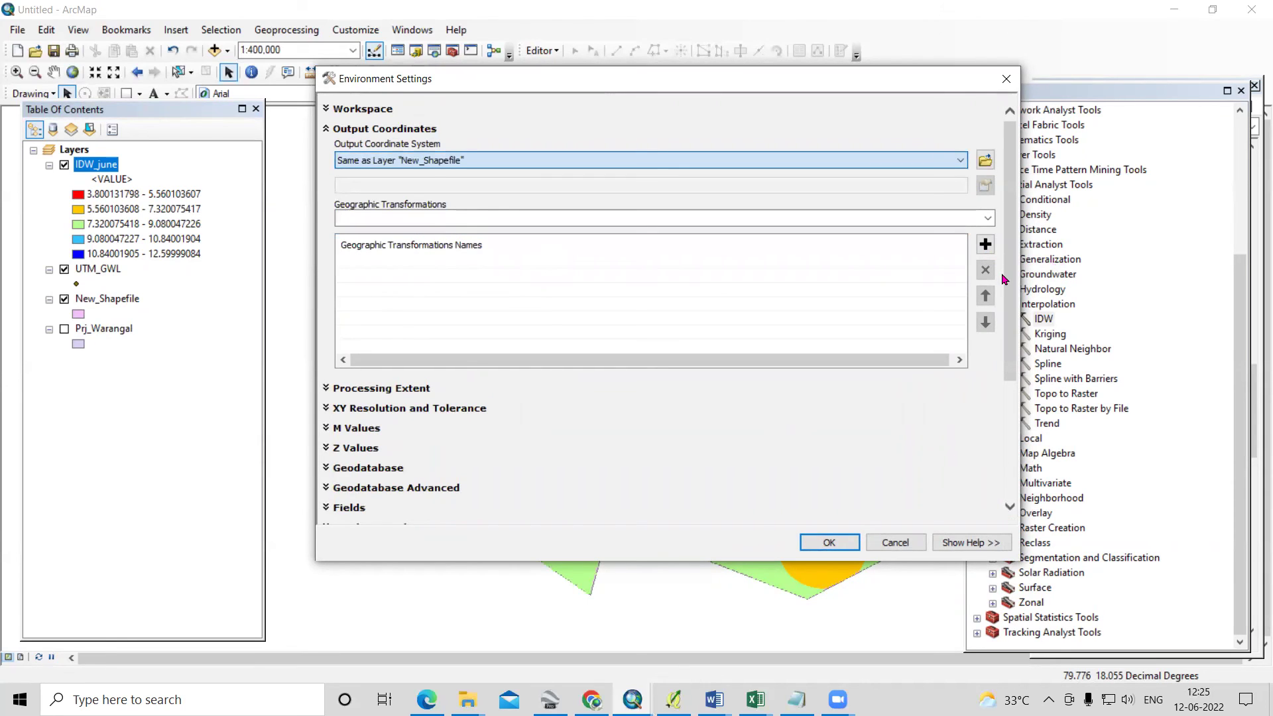
pyautogui.scroll(-5, 1007, 310)
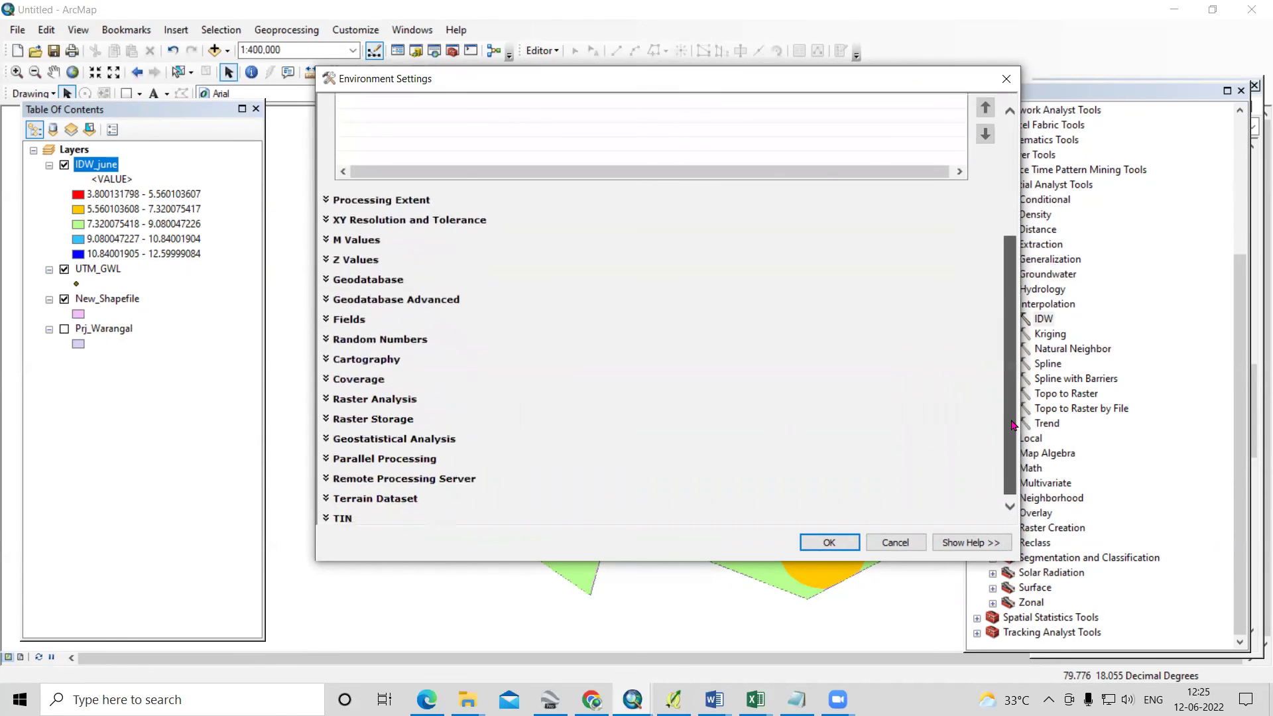
pyautogui.click(381, 200)
pyautogui.click(456, 232)
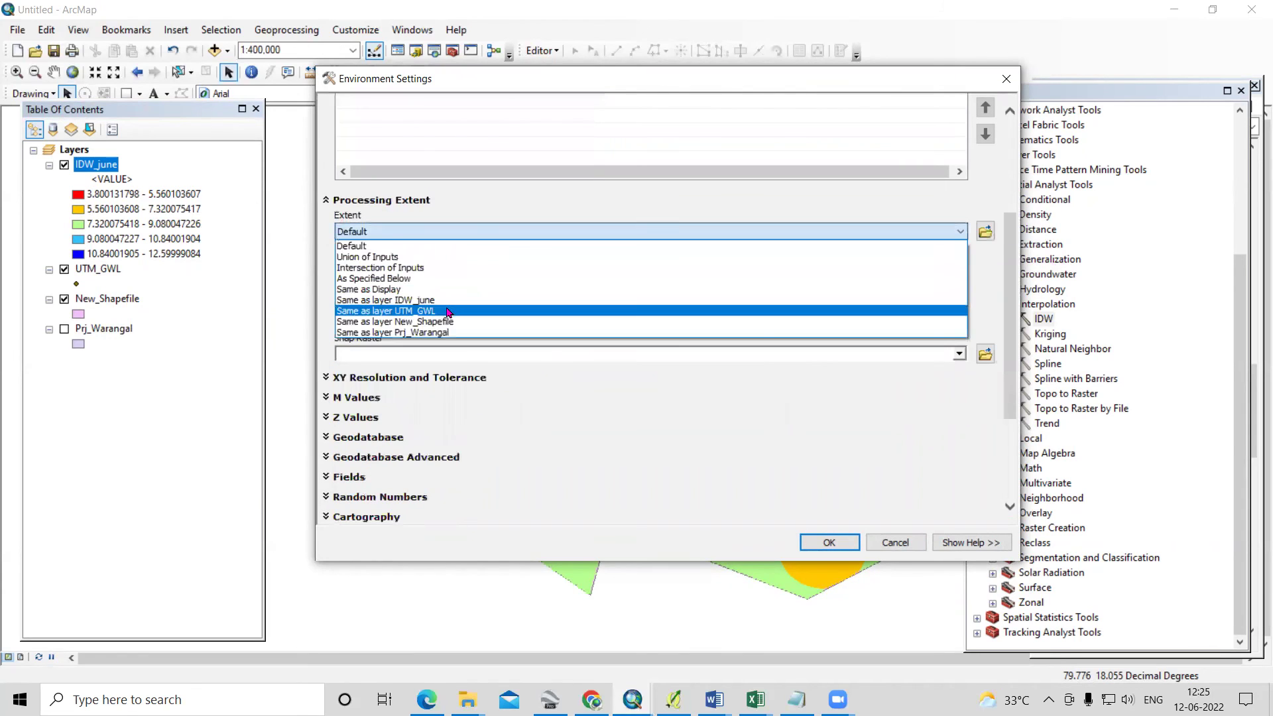
pyautogui.click(450, 321)
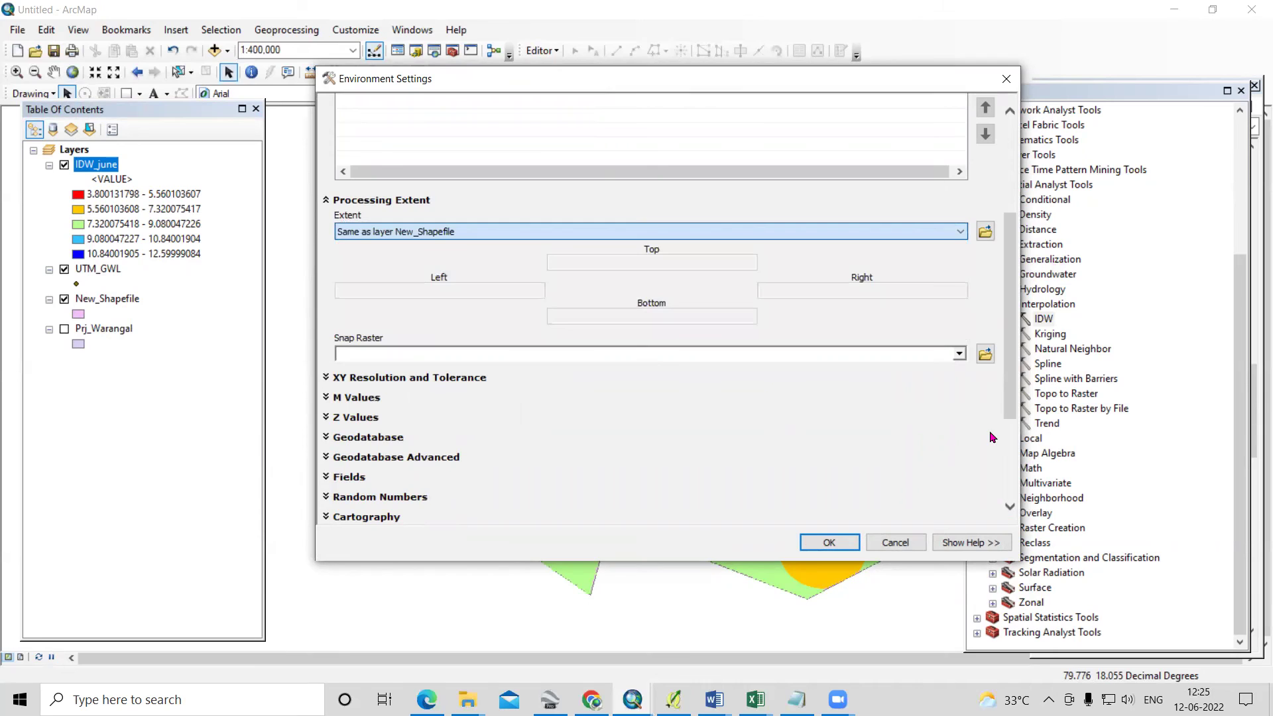
# Choose New_Shapefile as the raster analysis mask for the August IDW run.
pyautogui.scroll(-4, 1010, 371)
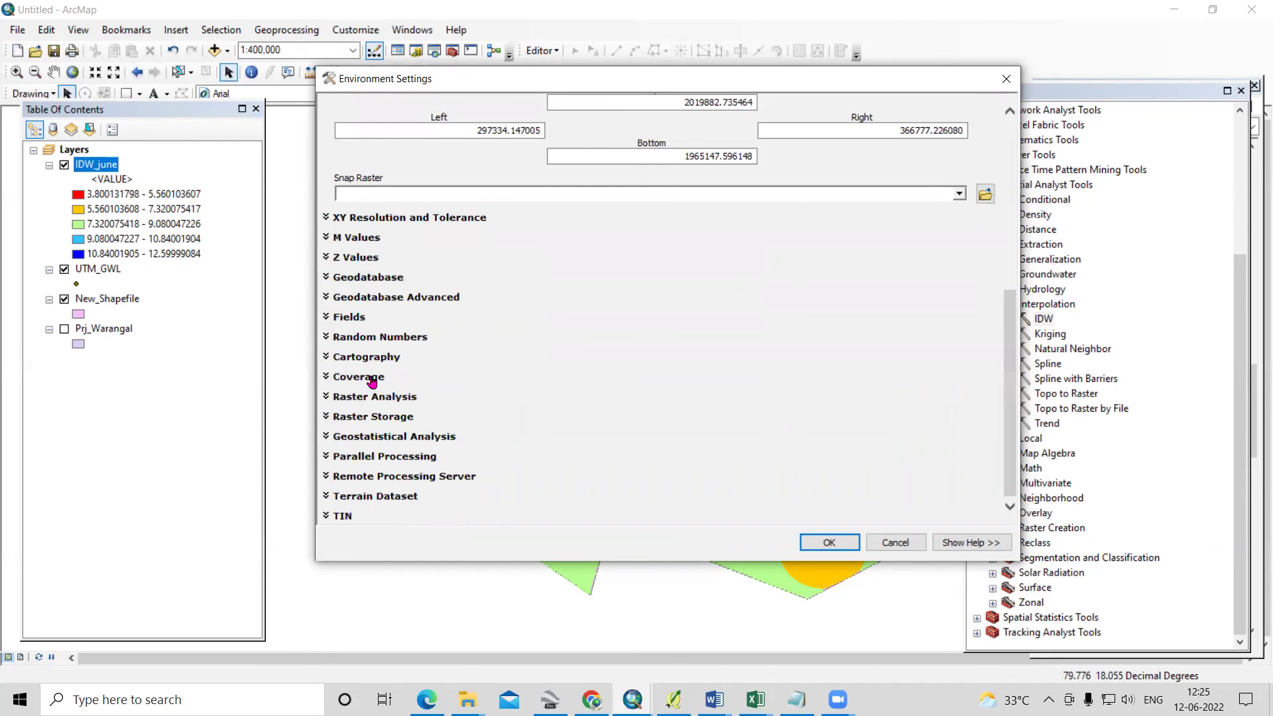
pyautogui.click(397, 398)
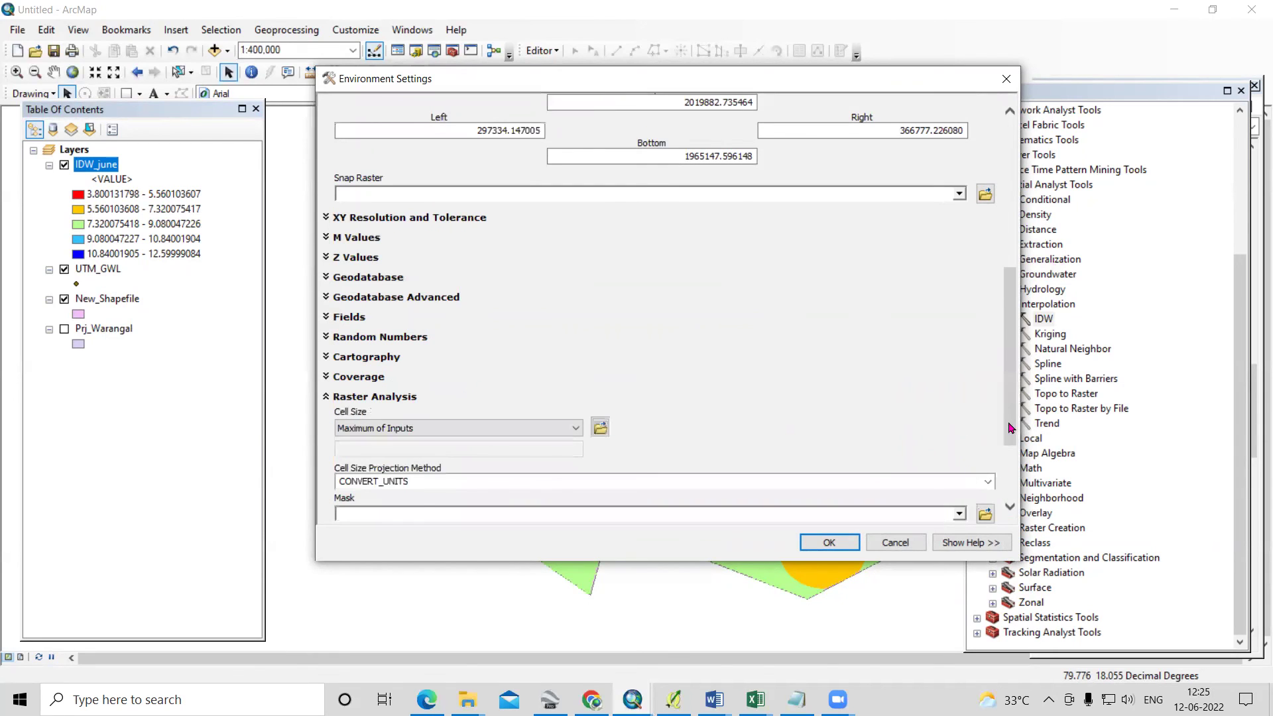
pyautogui.scroll(-3, 1010, 427)
pyautogui.click(960, 409)
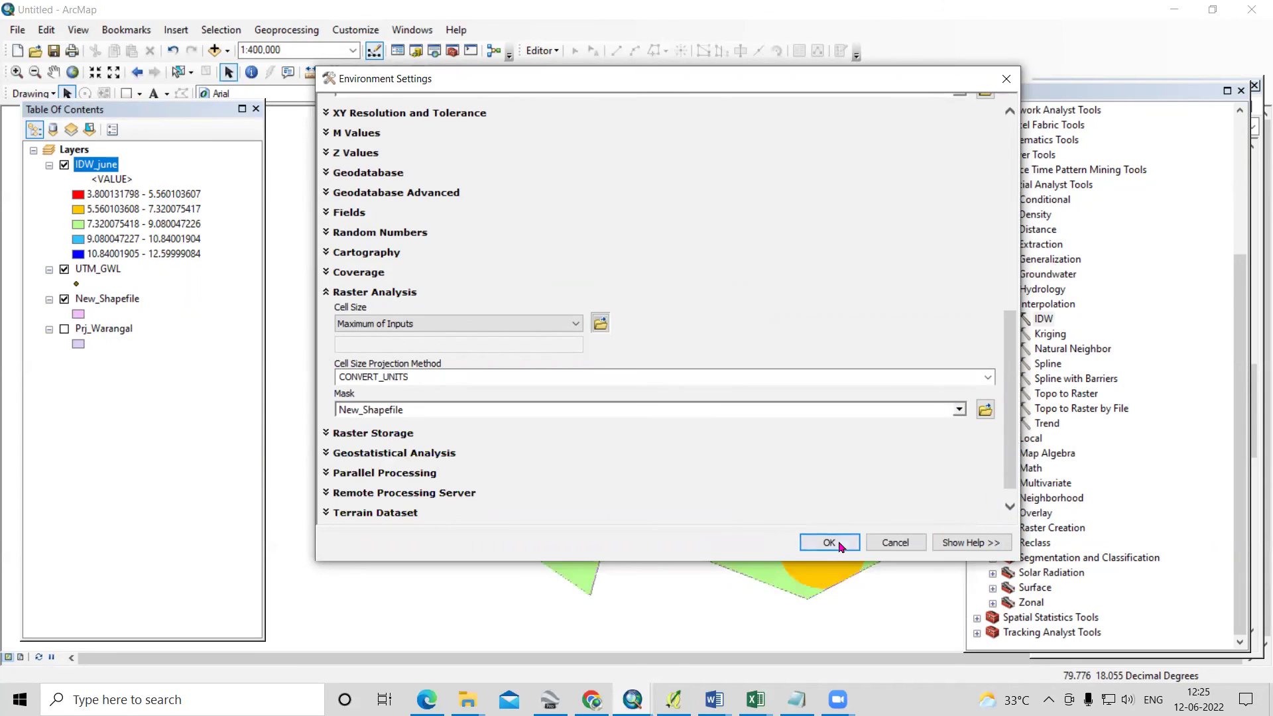
# Run the August IDW interpolation with the chosen environment settings and preview the result in layout view before returning to data view.
pyautogui.click(841, 546)
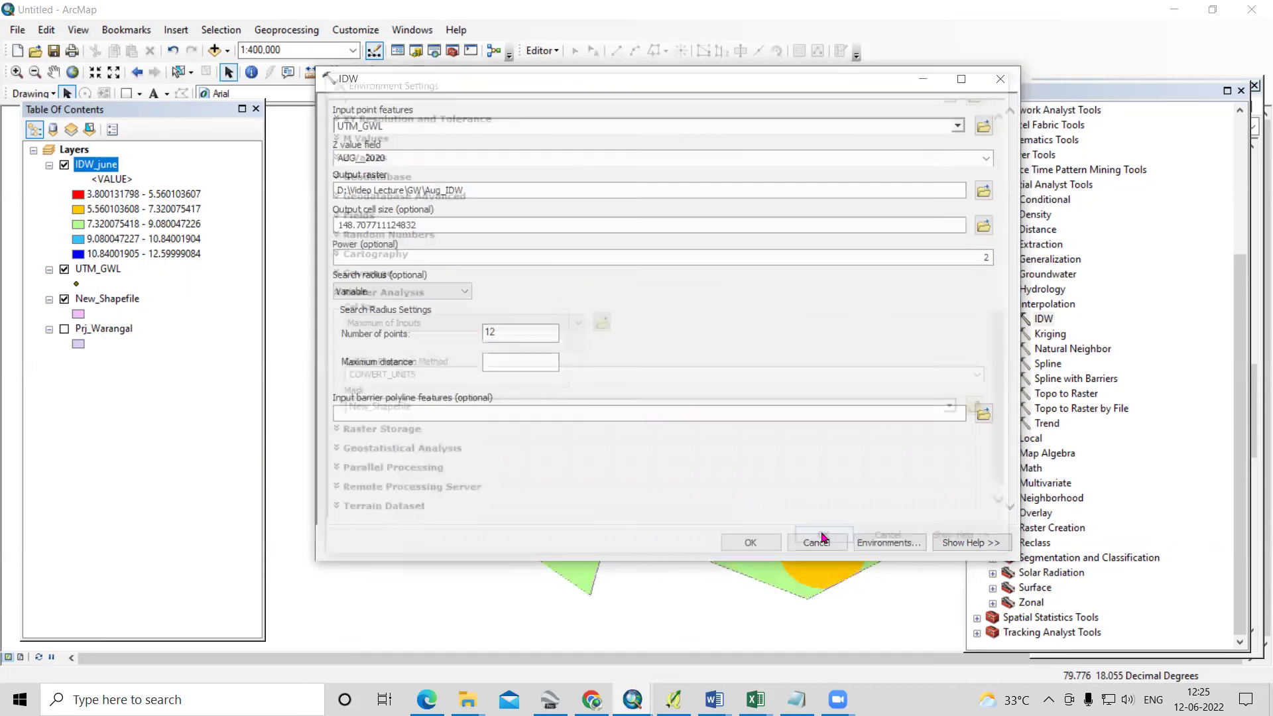
pyautogui.click(744, 543)
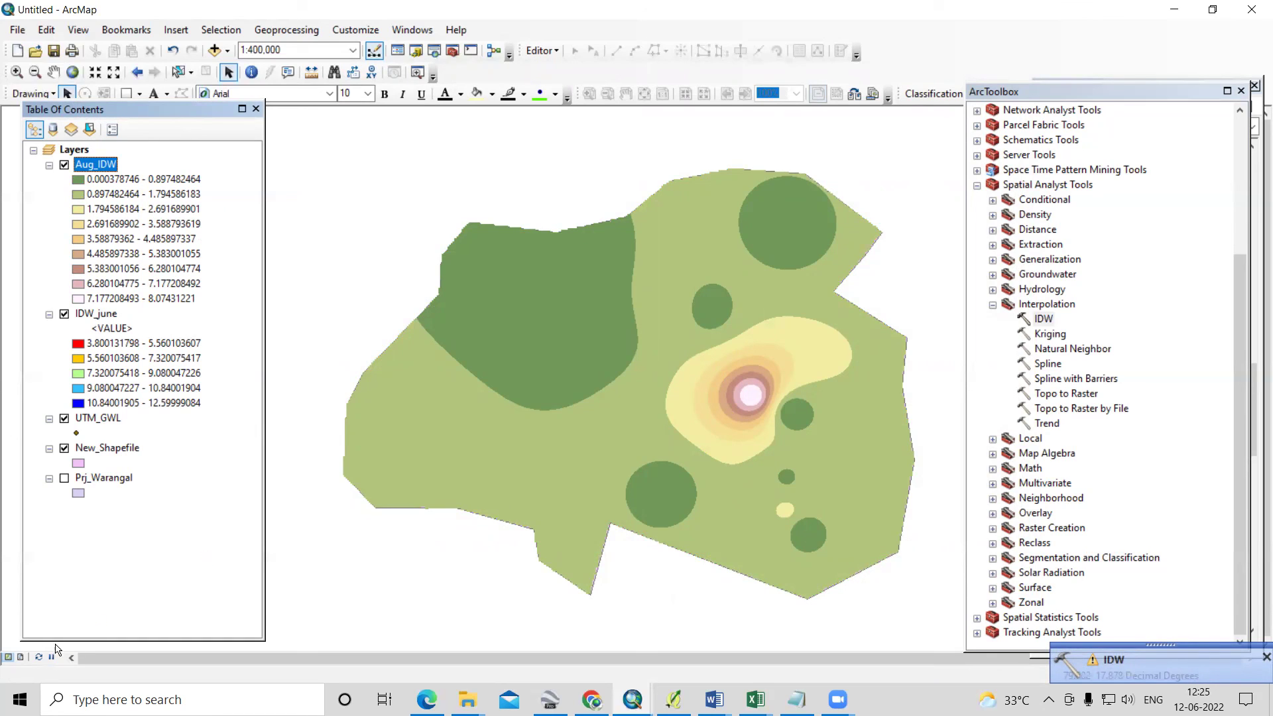
pyautogui.click(20, 658)
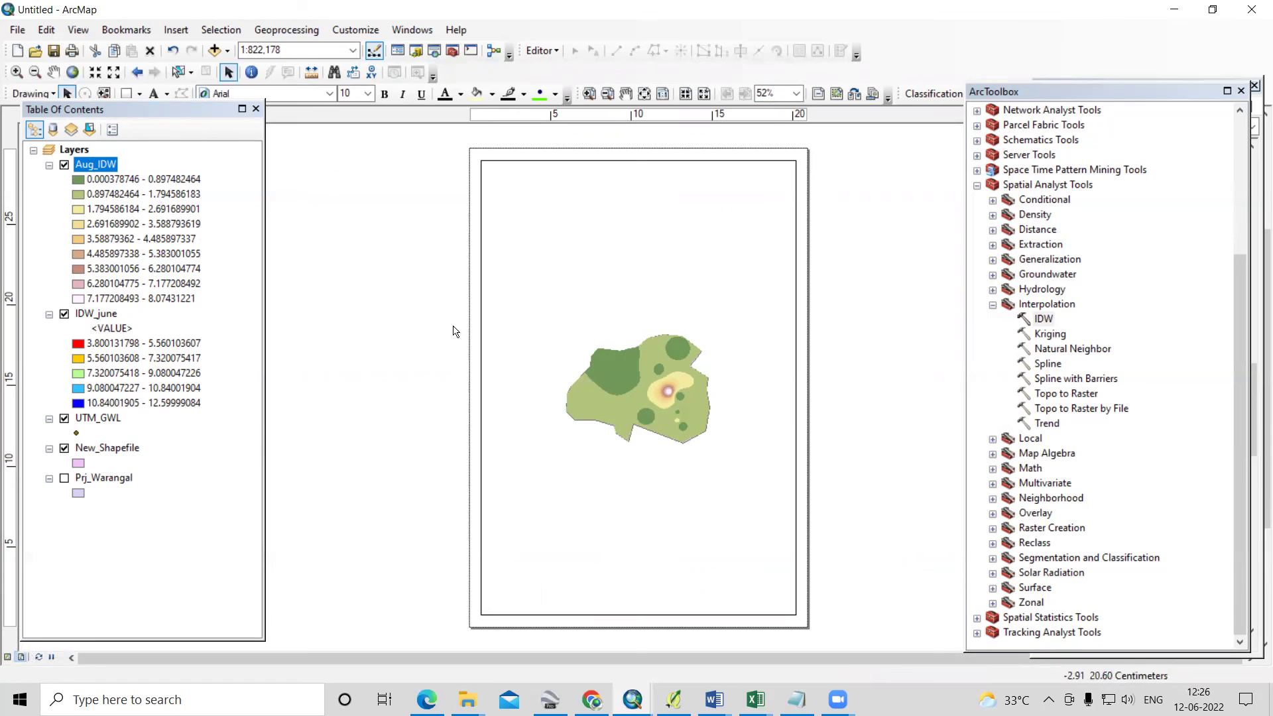
pyautogui.click(7, 657)
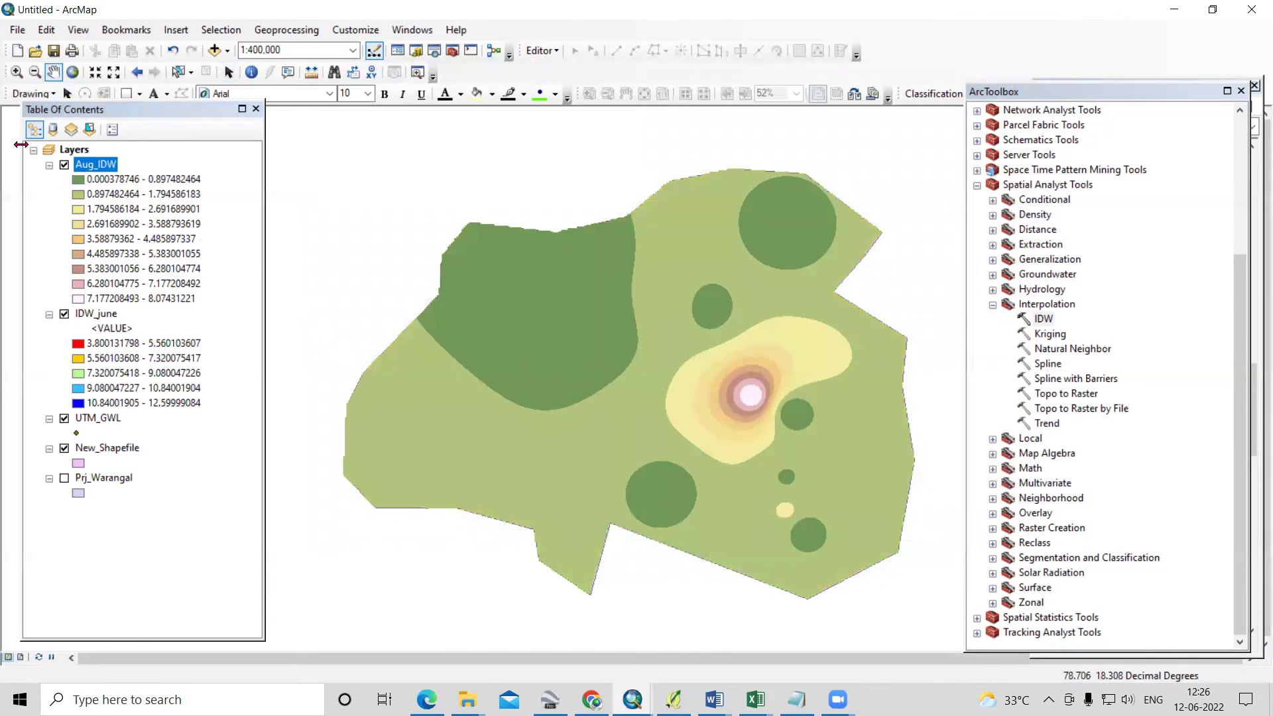
# Hide the Aug_IDW layer and examine the classified IDW_june raster across the whole study area.
pyautogui.click(64, 165)
pyautogui.scroll(-1, 598, 398)
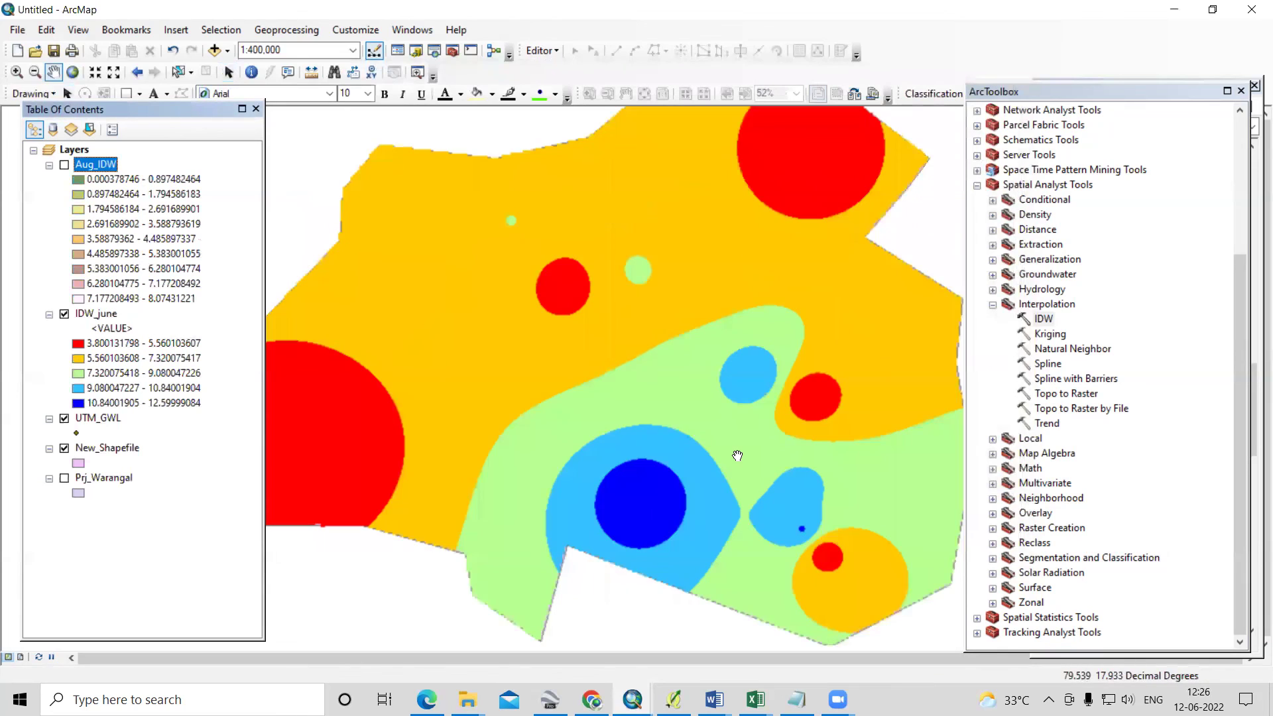
pyautogui.scroll(1, 598, 398)
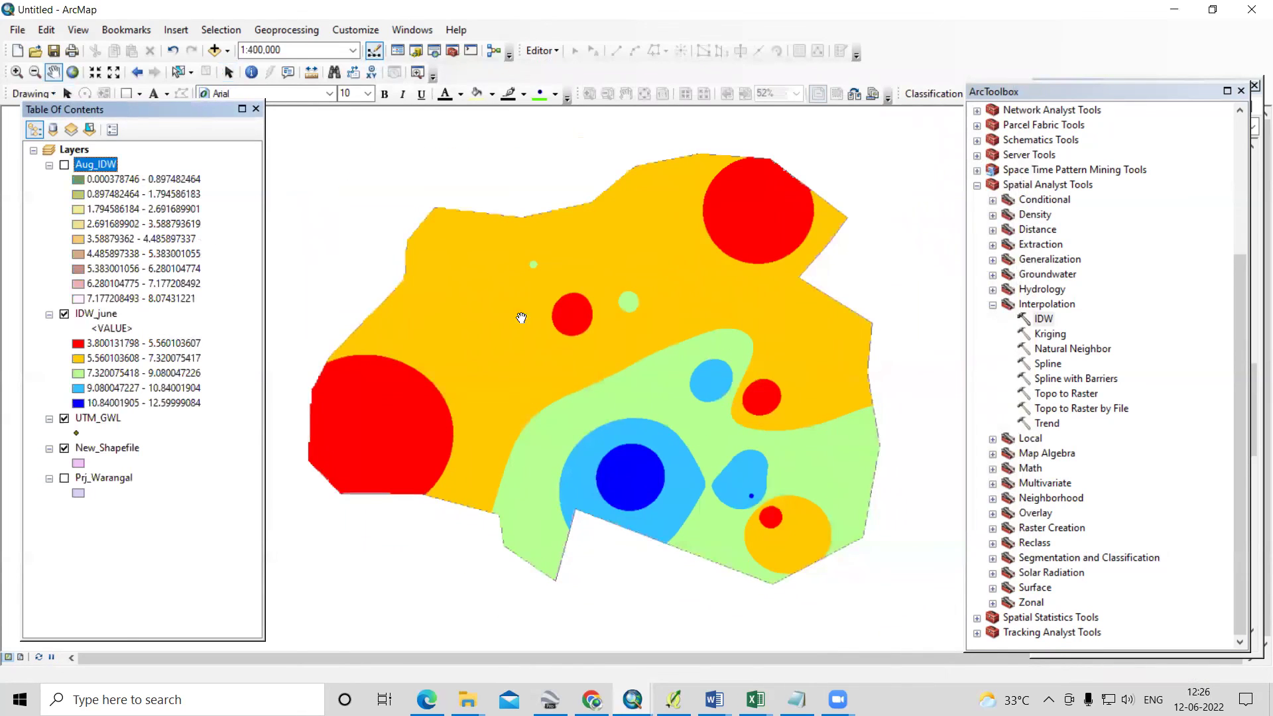
pyautogui.moveTo(722, 326); pyautogui.dragTo(707, 348)
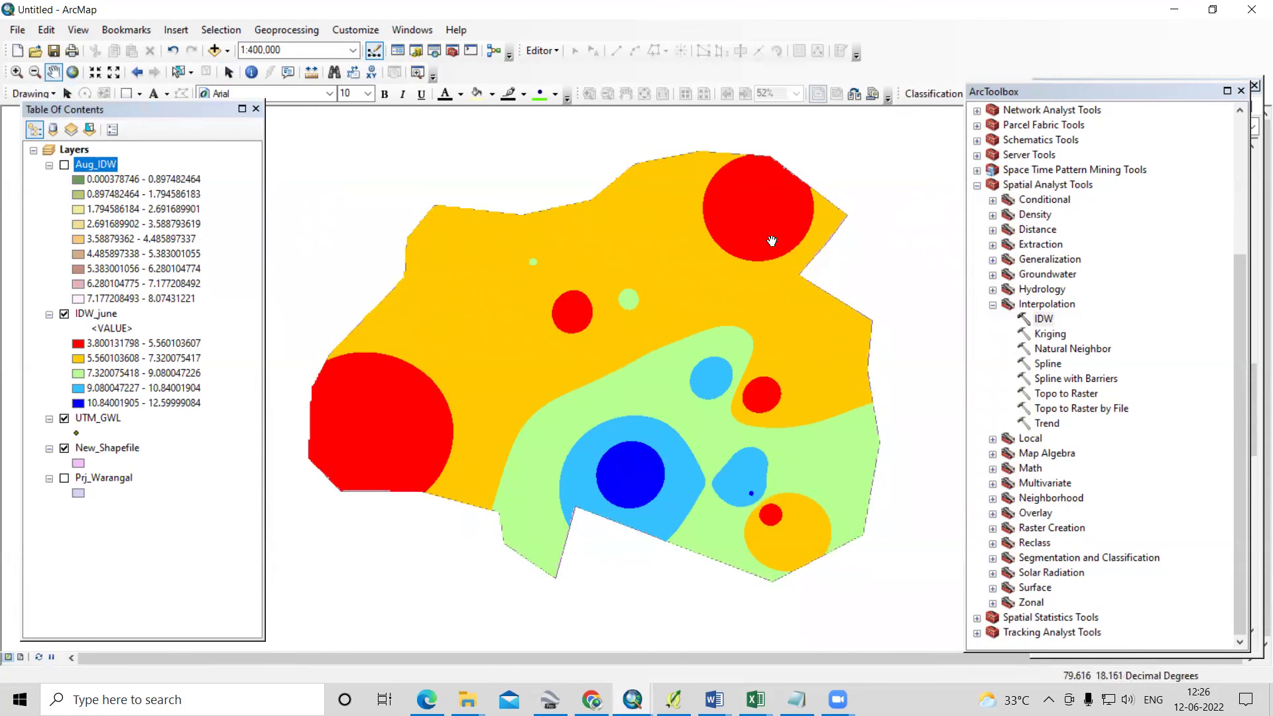